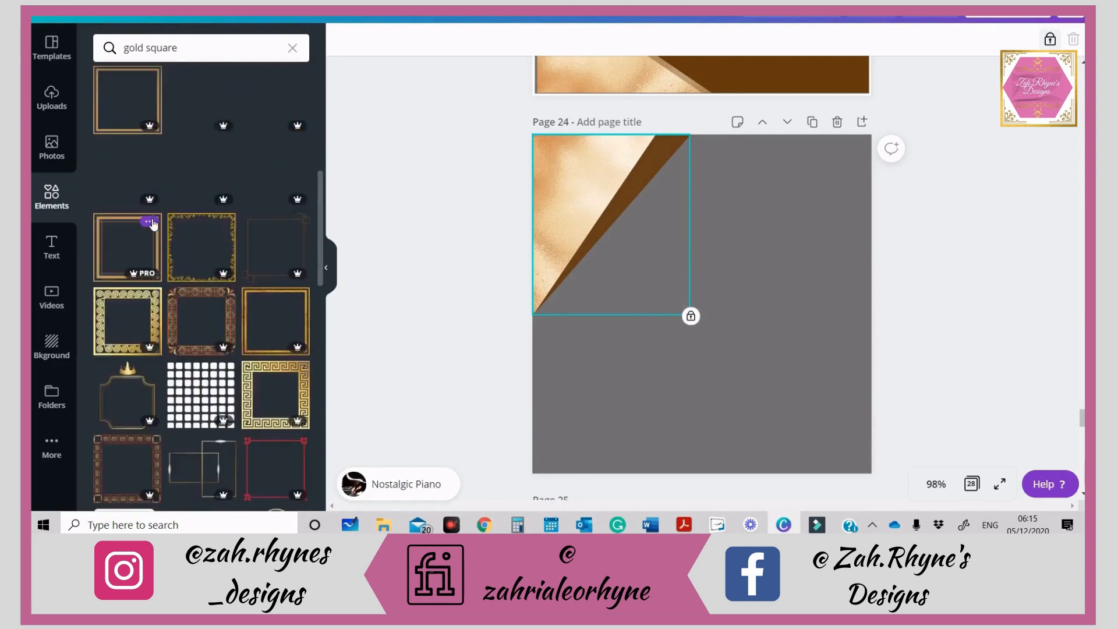
- Add a brown square to page 24 and enlarge it
left_click(190, 49)
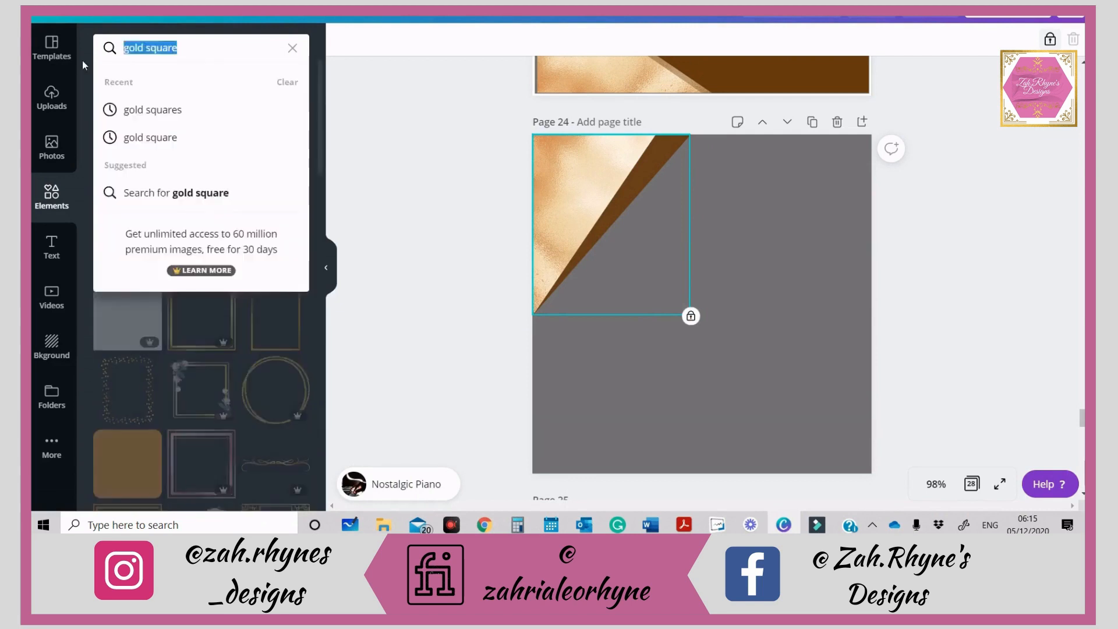
left_click(386, 135)
key("r")
left_click_drag(575, 176, 716, 237)
- Add the thin gold square frame, fit it around the brown square and group the two
left_click(128, 168)
left_click_drag(567, 169, 732, 285)
left_click_drag(769, 354, 742, 333)
left_click(783, 276)
left_click_drag(812, 265, 806, 266)
left_click_drag(653, 298, 690, 277)
left_click(701, 276, "shift")
left_click(867, 39)
- Scale the gold-framed brown square down to a small tile near the page's lower-left corner
left_click_drag(806, 333, 774, 302)
left_click_drag(754, 269, 644, 219)
left_click_drag(674, 280, 832, 484)
left_click(968, 39)
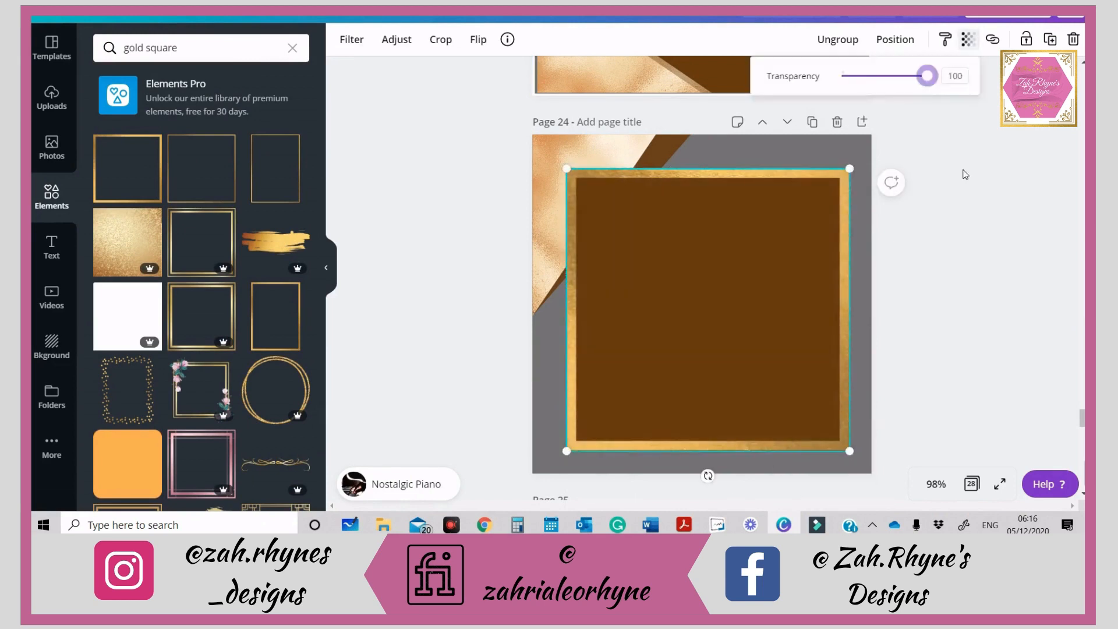
left_click(967, 39)
left_click_drag(849, 168, 640, 372)
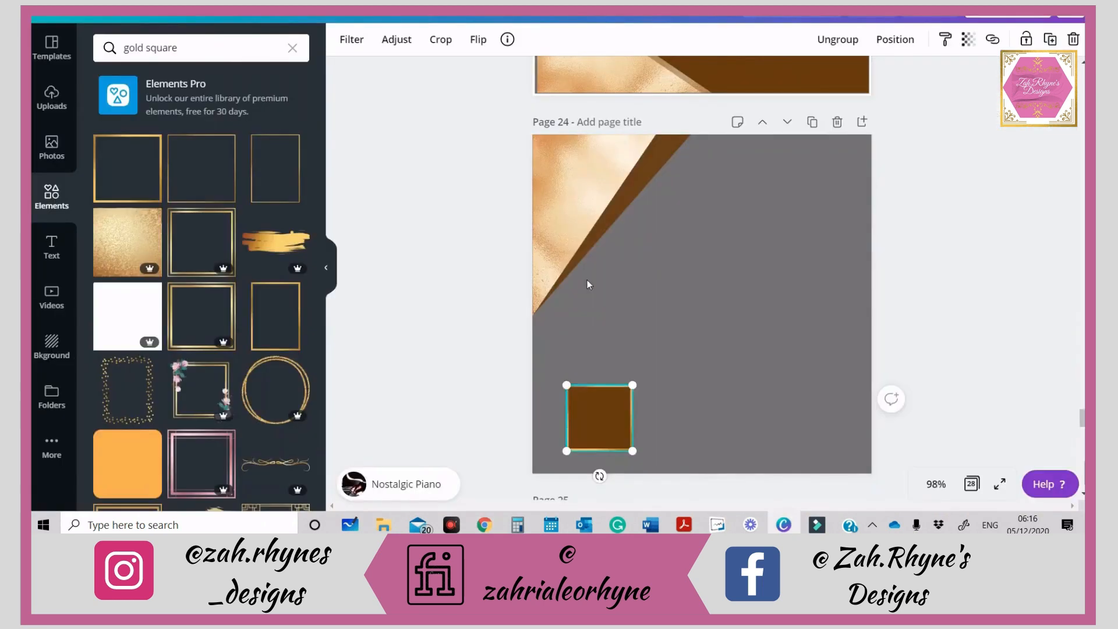
- Search the elements library for gold
left_click(187, 49)
key("BackSpace")
key("BackSpace")
key("BackSpace")
key("BackSpace")
key("BackSpace")
key("BackSpace")
key("BackSpace")
key("Return")
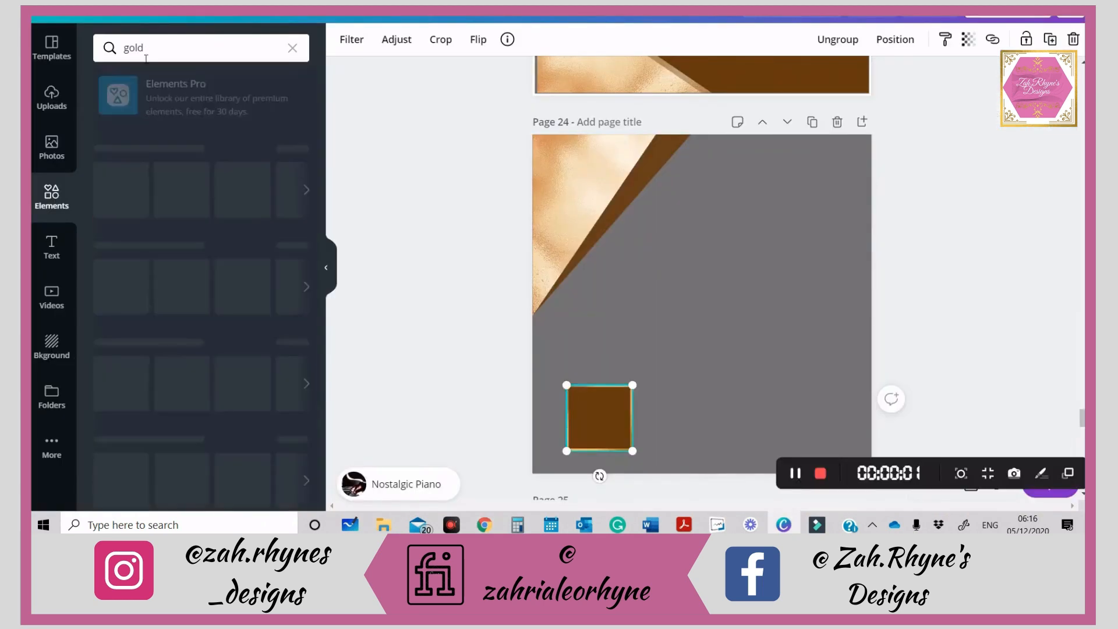
- Add the gold quatrefoil lattice pattern and enlarge it to cover all of page 24
scroll(192, 216, "down", 10)
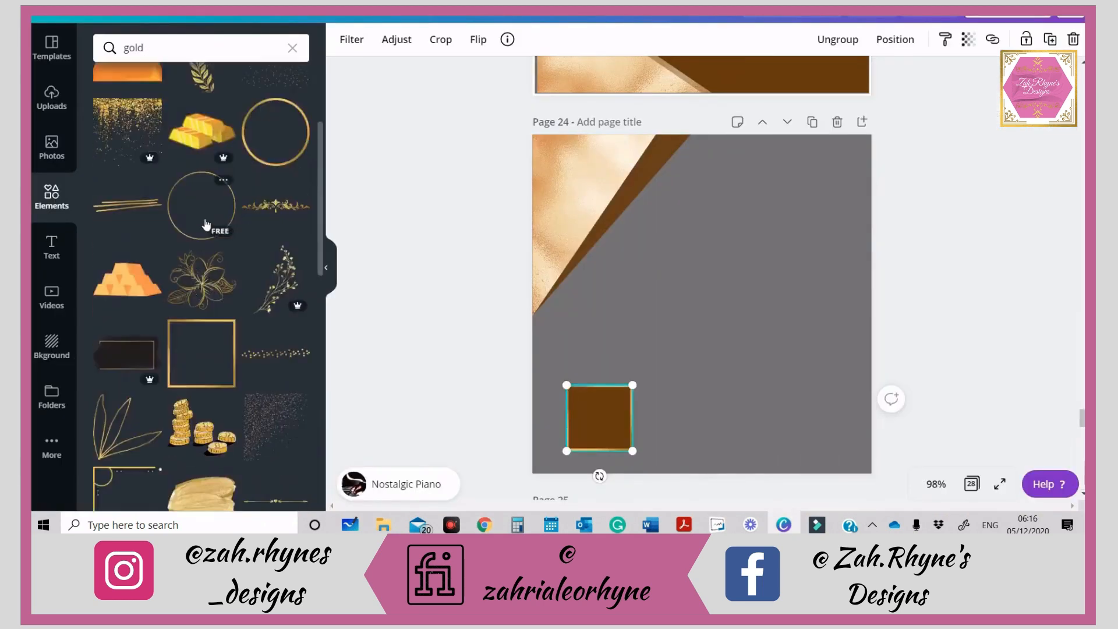
scroll(202, 220, "down", 9)
scroll(237, 183, "up", 3)
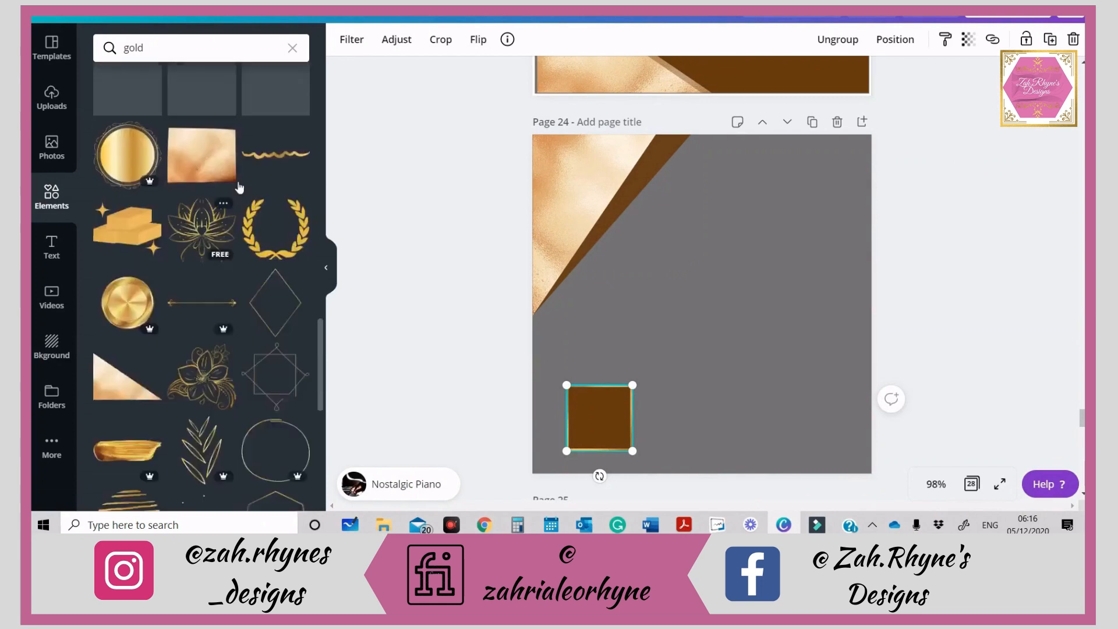
scroll(233, 203, "up", 6)
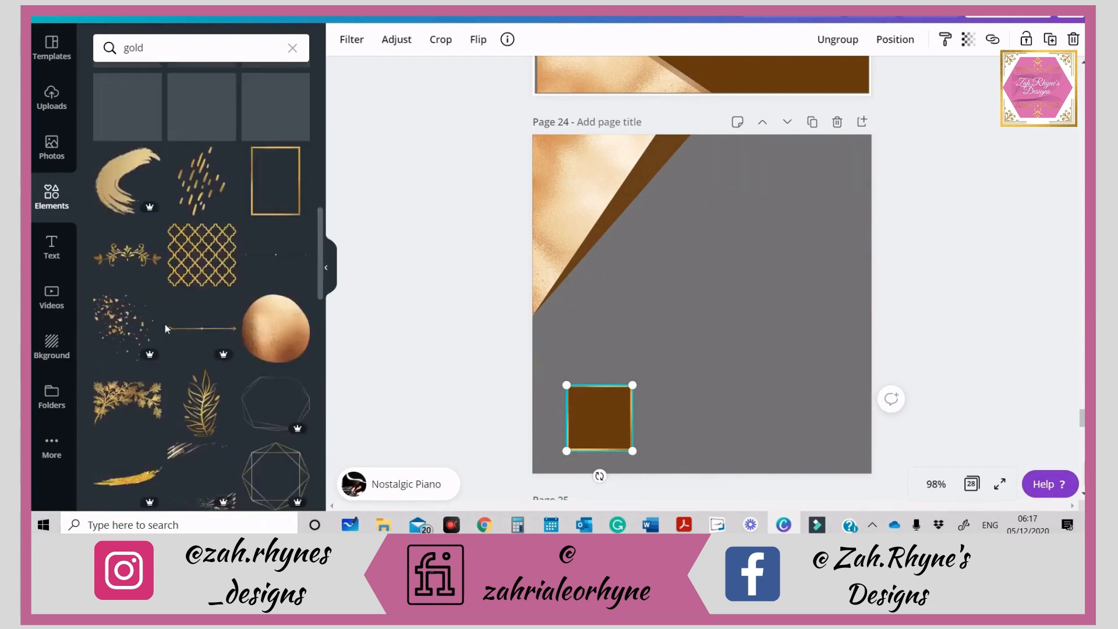
left_click_drag(210, 267, 597, 262)
left_click_drag(701, 354, 899, 530)
left_click_drag(767, 457, 734, 363)
left_click_drag(865, 443, 883, 474)
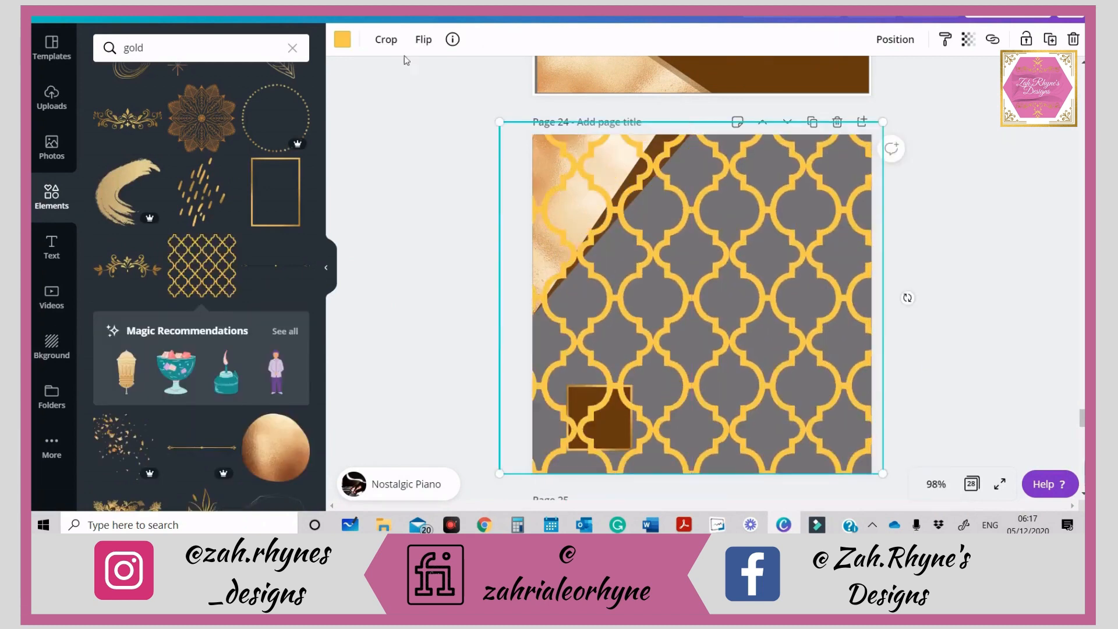
- Recolour the lattice pattern dark brown and send it behind the corner triangles and the framed square
left_click(343, 39)
left_click(212, 190)
right_click(748, 259)
left_click(774, 364)
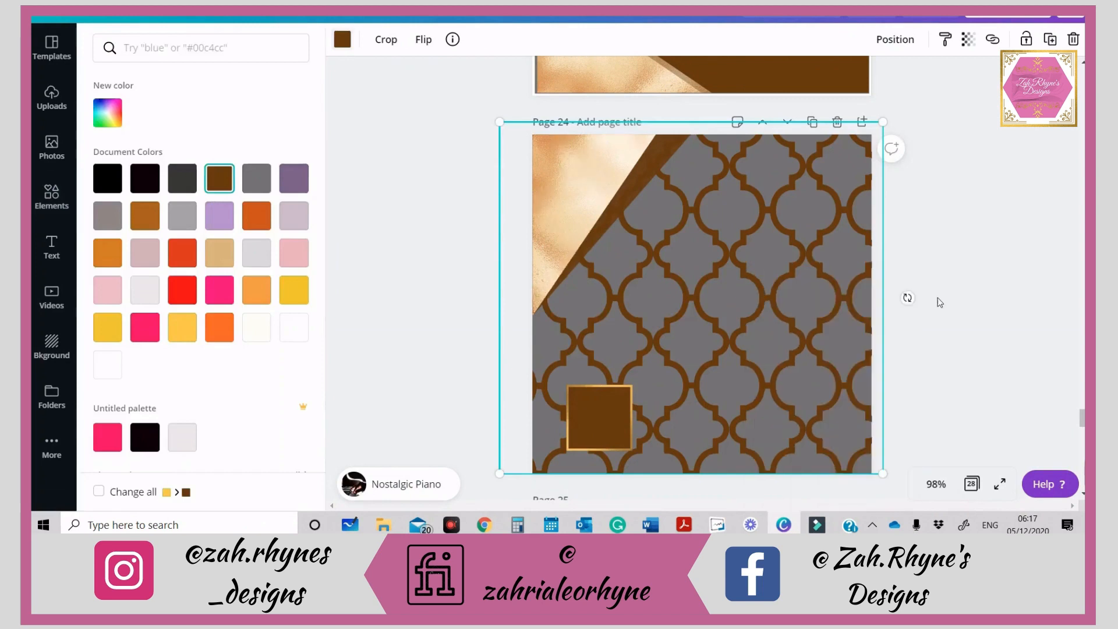
- Ungroup the corner triangles and slightly lower the opacity of the brown triangle
left_click(657, 173)
left_click(656, 174)
left_click(968, 39)
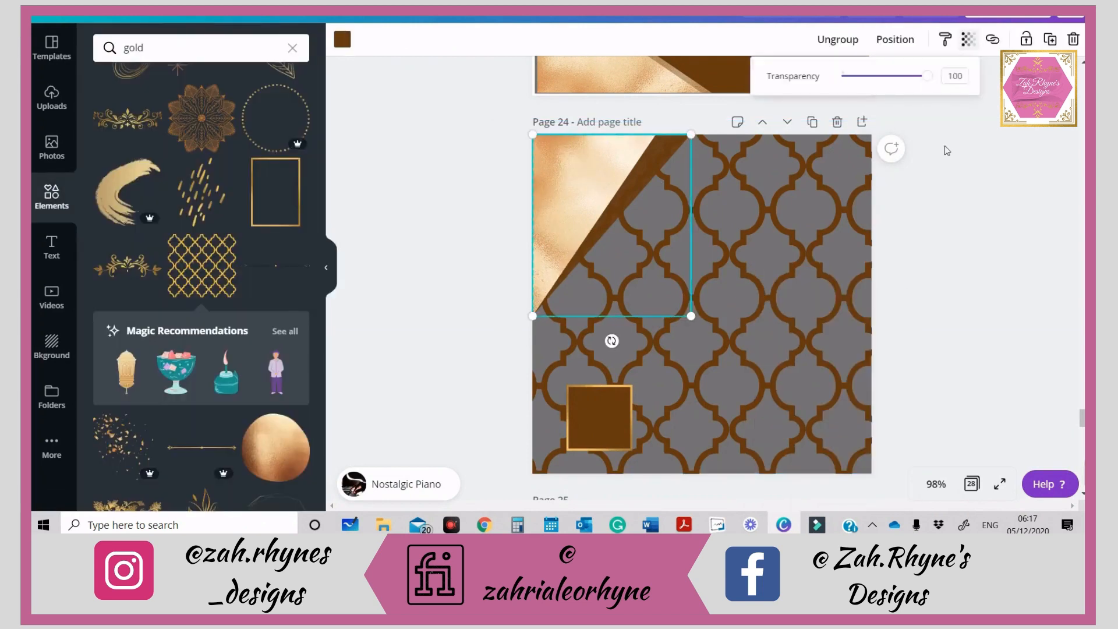
left_click(838, 39)
left_click(922, 158)
left_click(657, 156)
left_click(968, 39)
left_click_drag(933, 76, 925, 77)
left_click(919, 181)
- Select the gold and brown corner triangles together and group them again
mouse_move(470, 171)
left_mouse_down()
mouse_move(569, 240)
mouse_move(582, 390)
mouse_move(651, 243)
left_mouse_up()
left_click(1048, 324)
left_click(868, 37)
left_click(845, 285)
left_click(906, 296)
- Open the full Shapes collection in the elements library
scroll(407, 309, "down", 1)
scroll(237, 323, "down", 7)
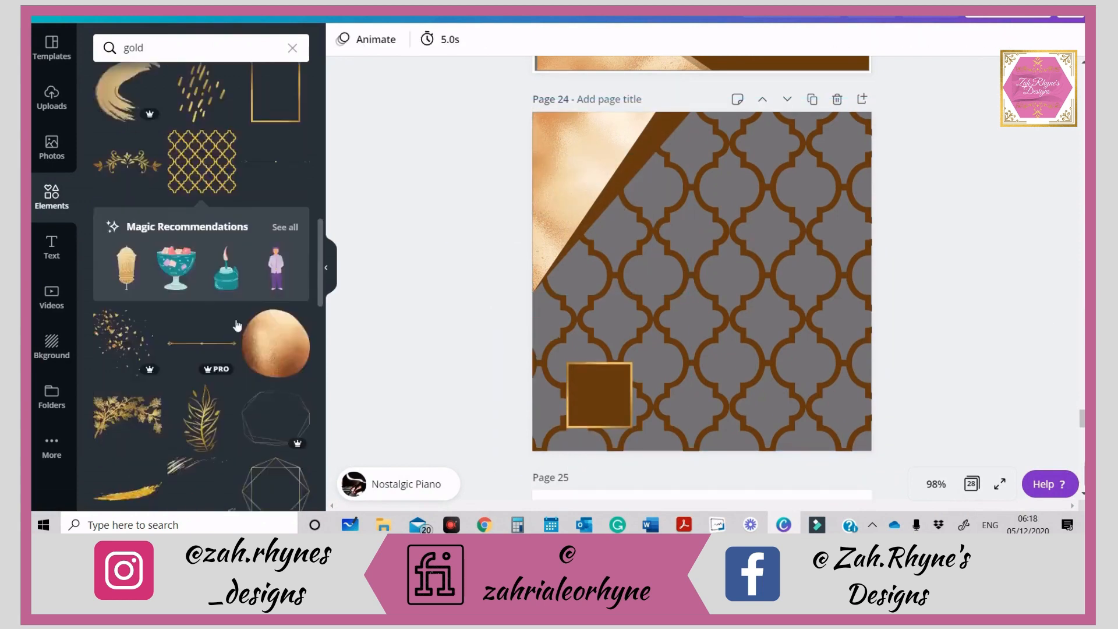
scroll(240, 321, "down", 6)
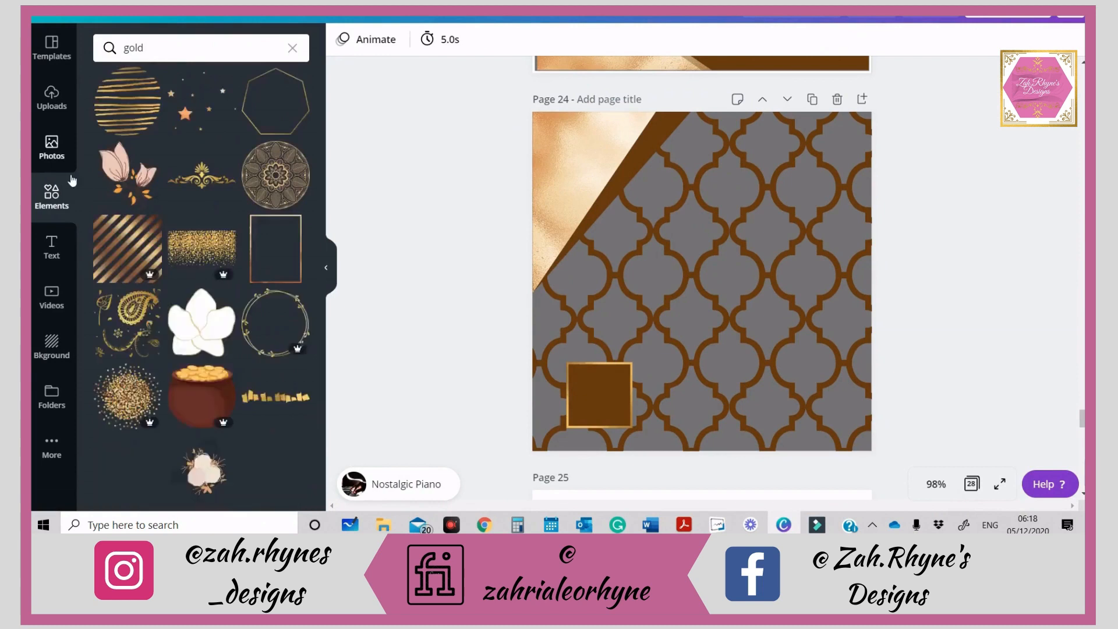
left_click(70, 201)
left_click(296, 145)
scroll(244, 208, "down", 10)
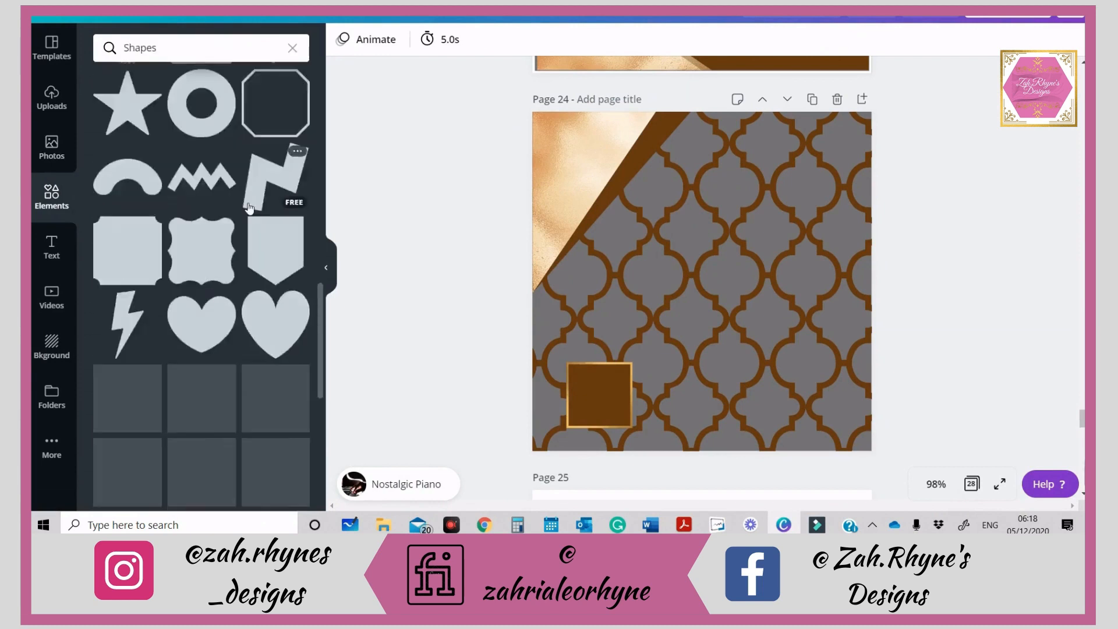
scroll(244, 207, "down", 10)
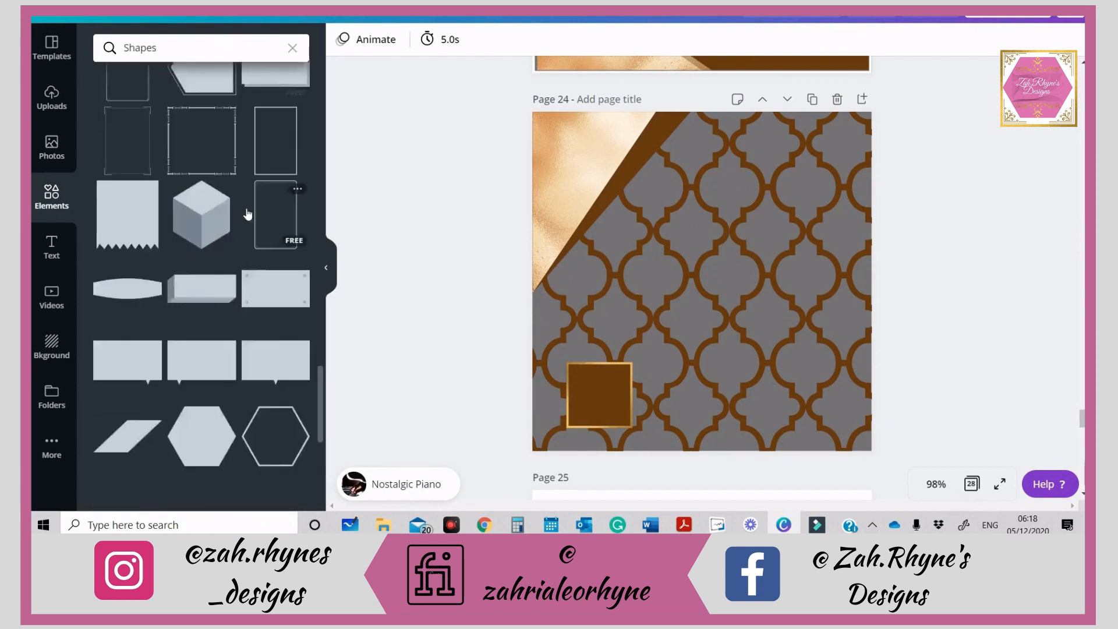
scroll(139, 285, "down", 5)
left_click(141, 284)
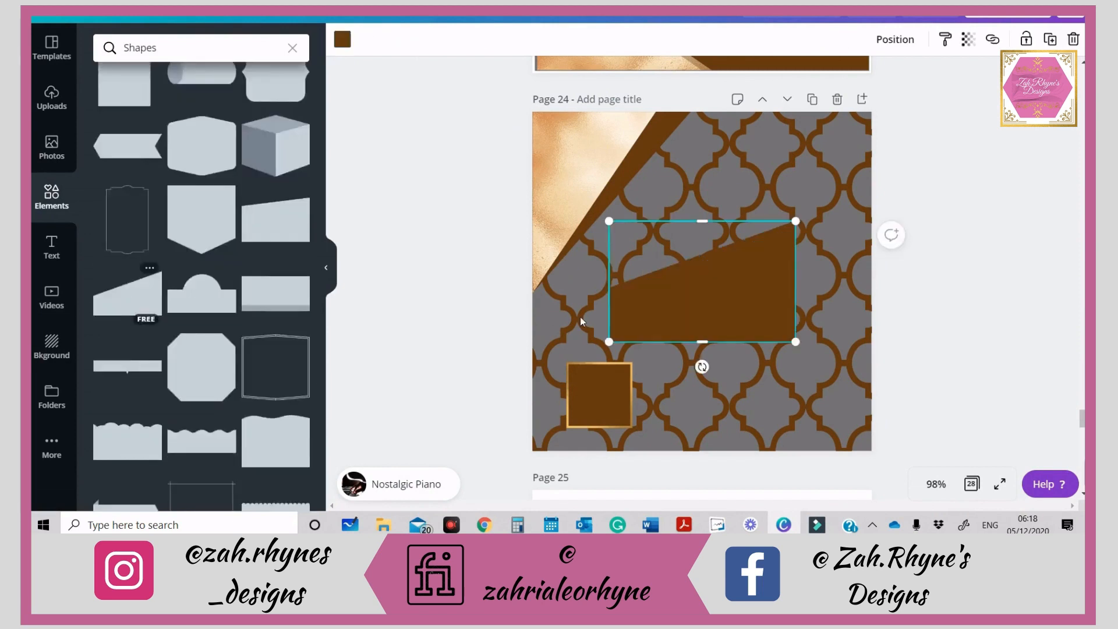
left_click(352, 36)
left_click_drag(702, 366, 806, 285)
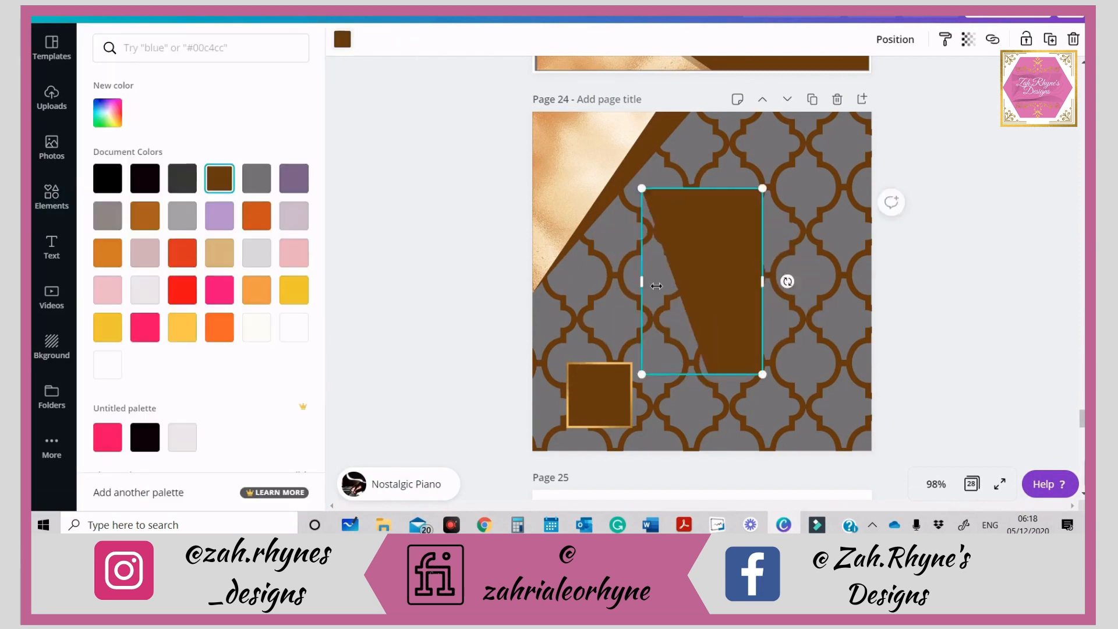
left_click_drag(643, 283, 506, 282)
left_click_drag(762, 188, 624, 287)
left_click_drag(624, 331, 738, 331)
left_click_drag(825, 331, 557, 332)
left_click(634, 344)
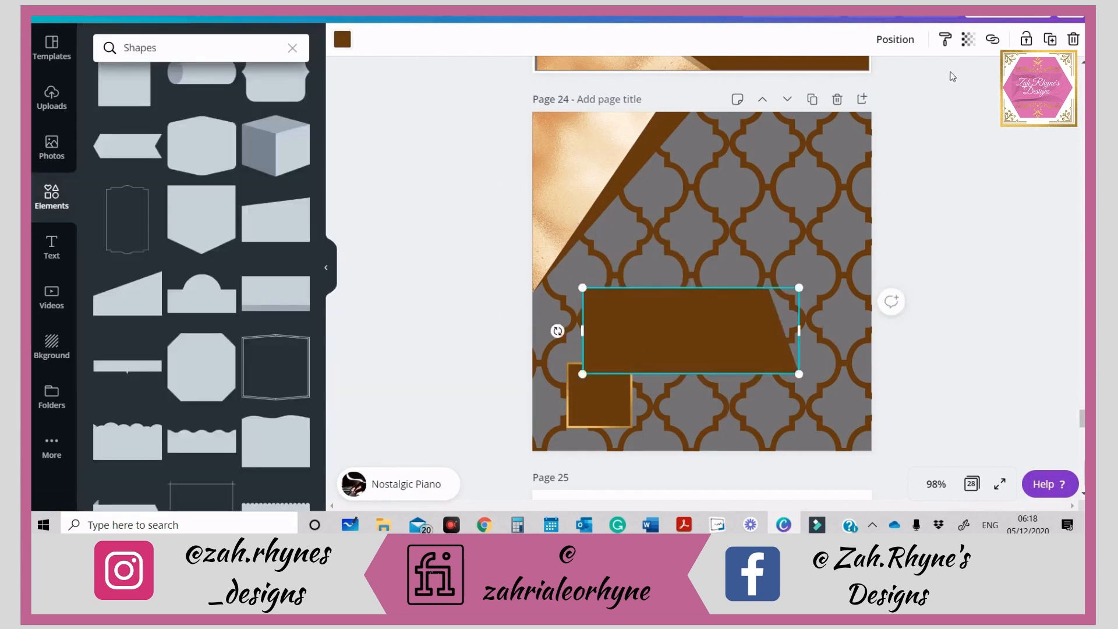
key("Delete")
left_click(275, 221)
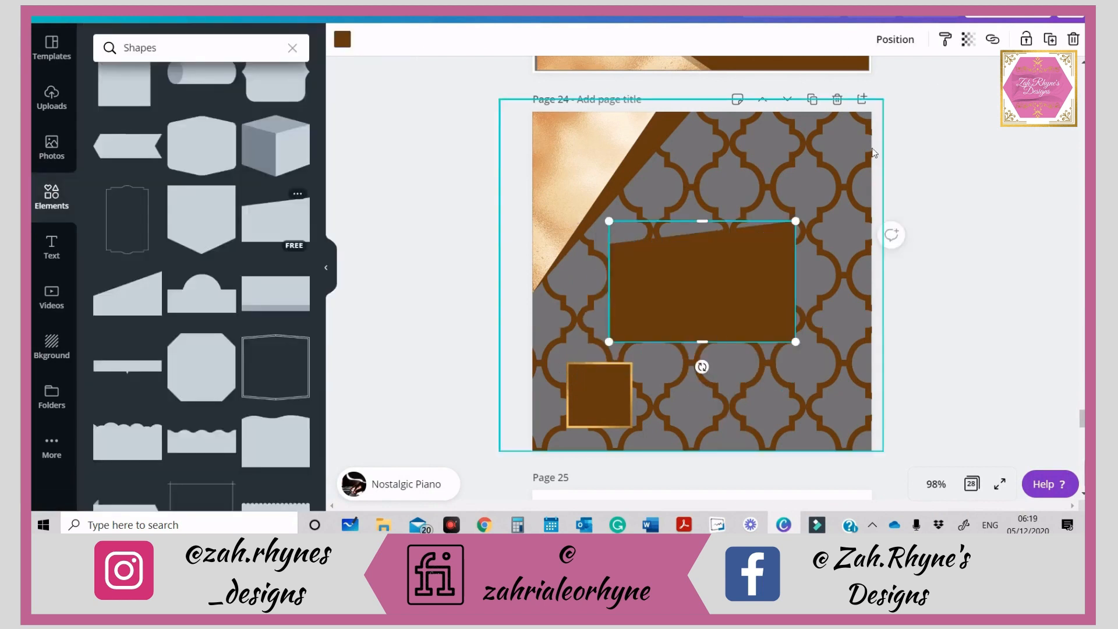
key("Delete")
scroll(203, 308, "down", 5)
scroll(203, 309, "up", 1)
left_click(129, 313)
left_click_drag(703, 220, 709, 134)
left_click_drag(796, 342, 697, 234)
left_click_drag(653, 255, 724, 180)
key("Delete")
- Add a parallelogram shape and stretch it past the page's left edge as a brown band
scroll(150, 205, "down", 5)
scroll(187, 299, "up", 10)
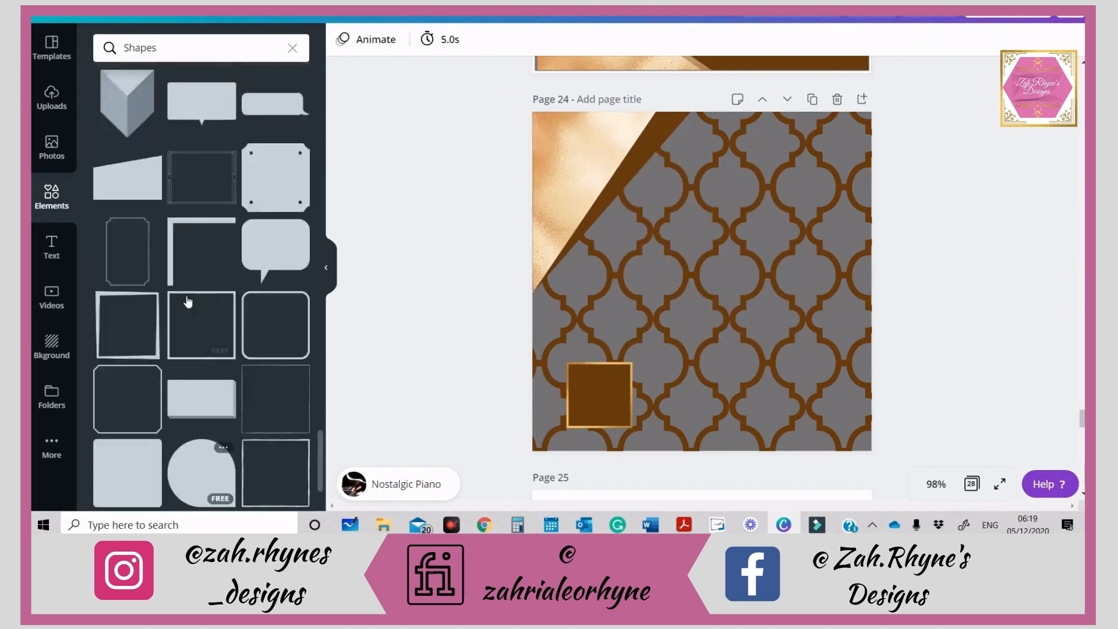
scroll(190, 300, "up", 2)
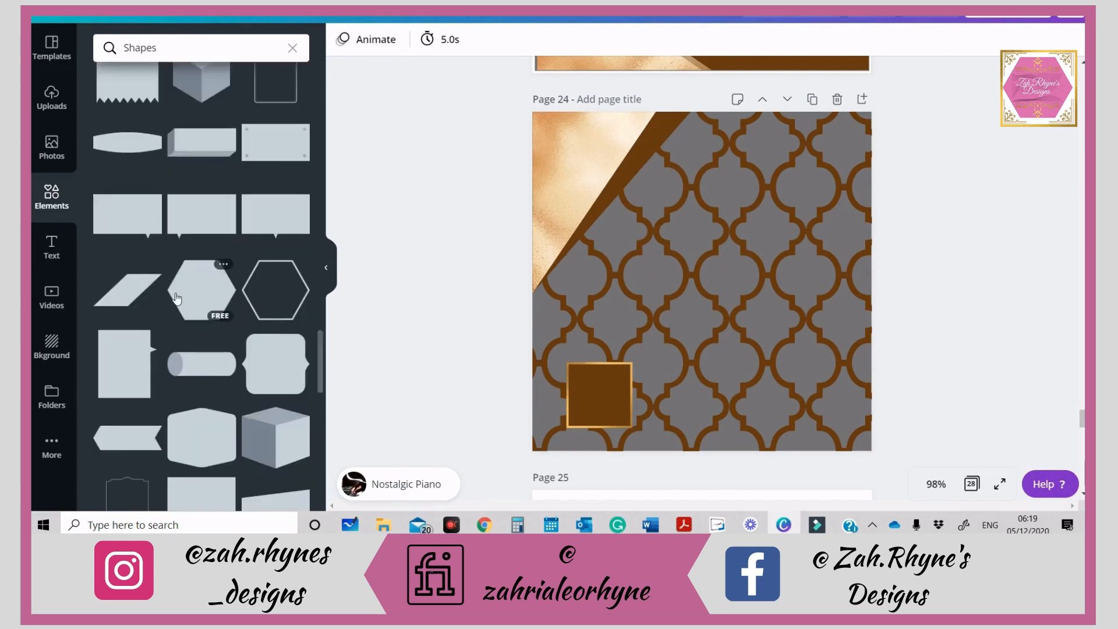
left_click(127, 289)
left_click_drag(611, 280, 344, 281)
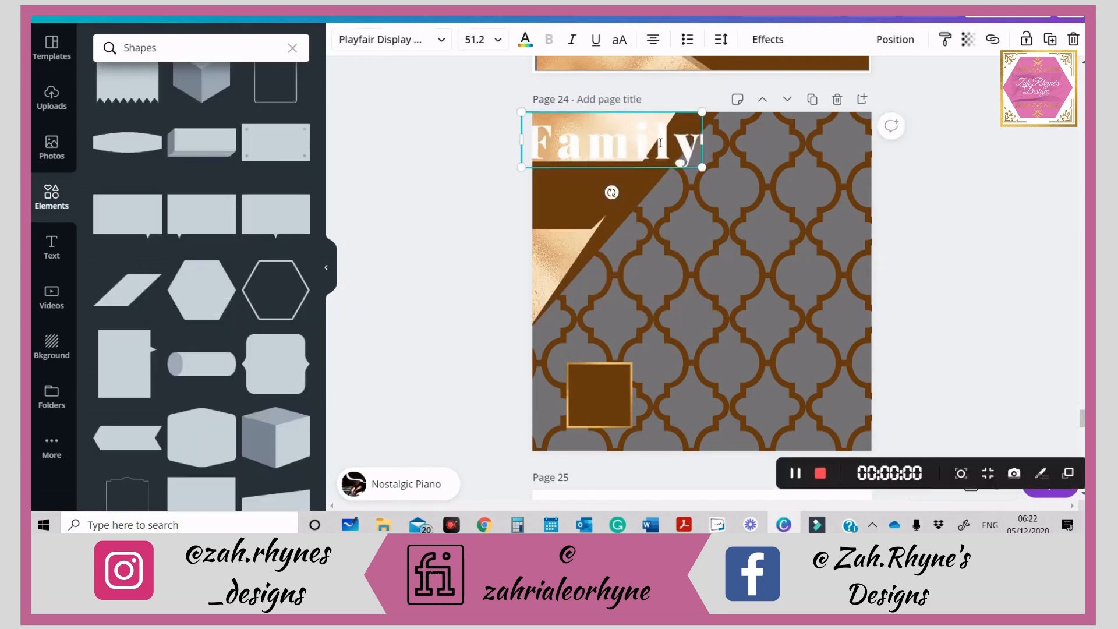
- Scale the Family title to size 43.8 and position it across the gold corner above the brown band
left_click_drag(711, 168, 679, 167)
left_click(498, 154)
left_click_drag(584, 148, 606, 139)
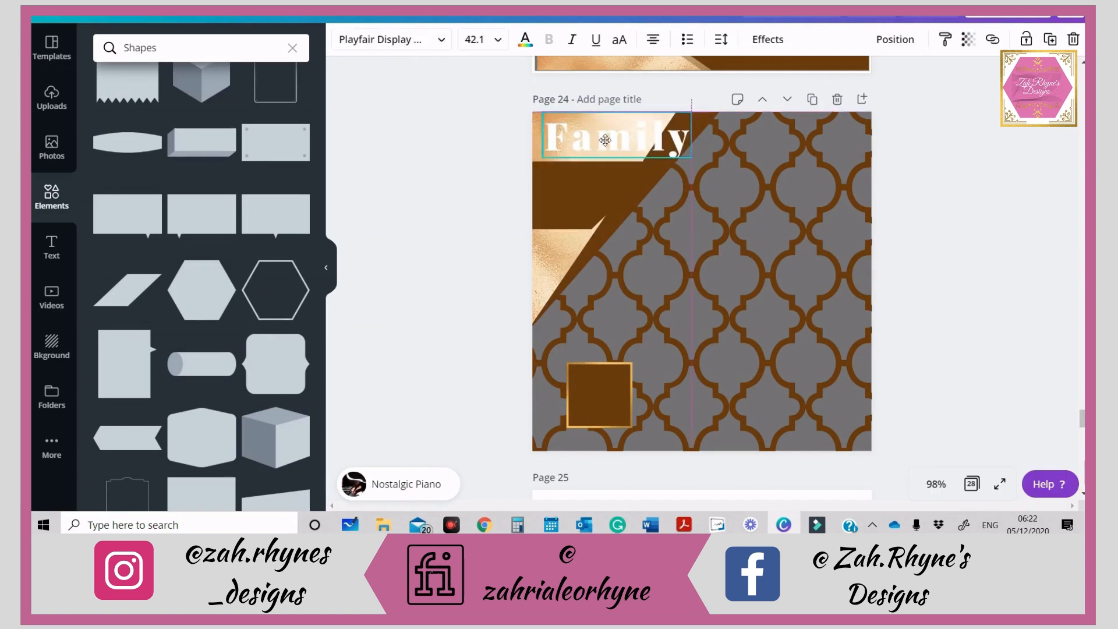
left_click_drag(691, 112, 697, 109)
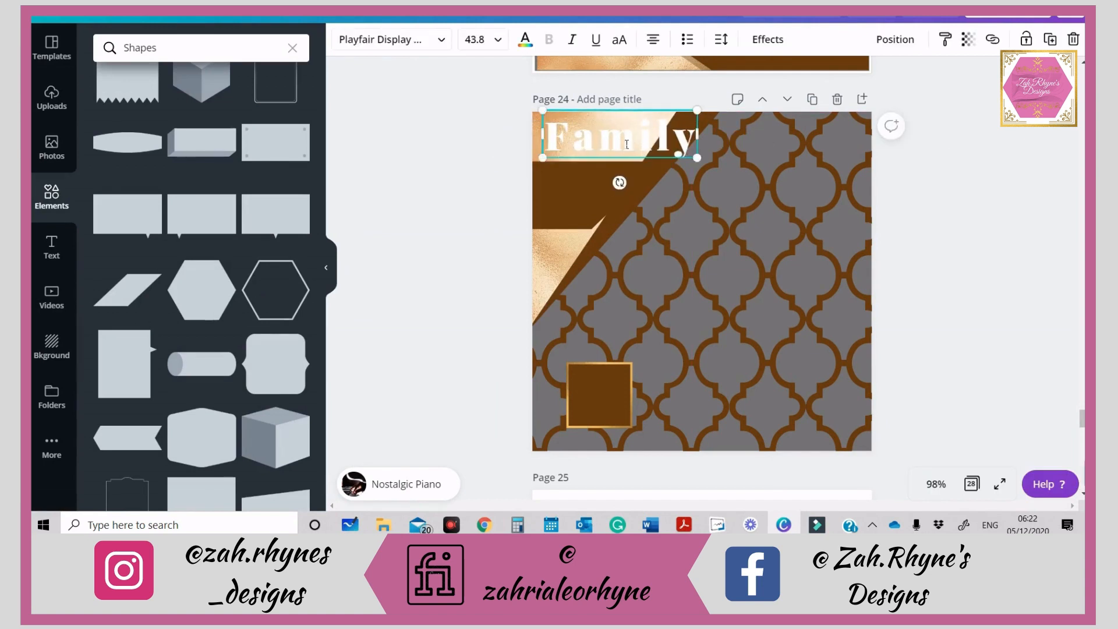
left_click(670, 174)
left_click(631, 189)
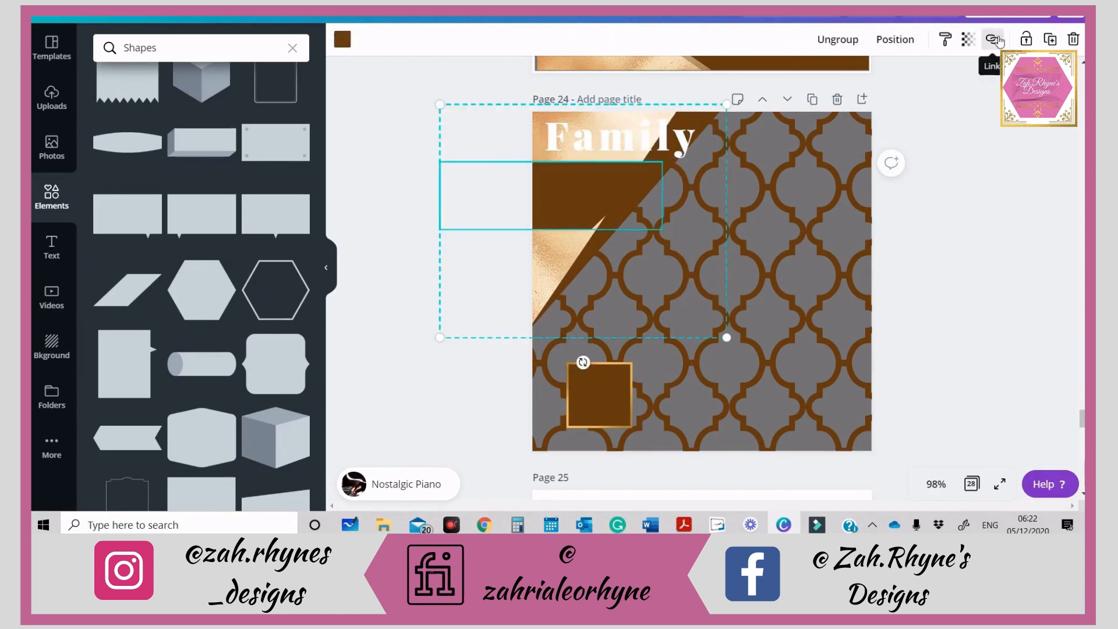
left_click(656, 141)
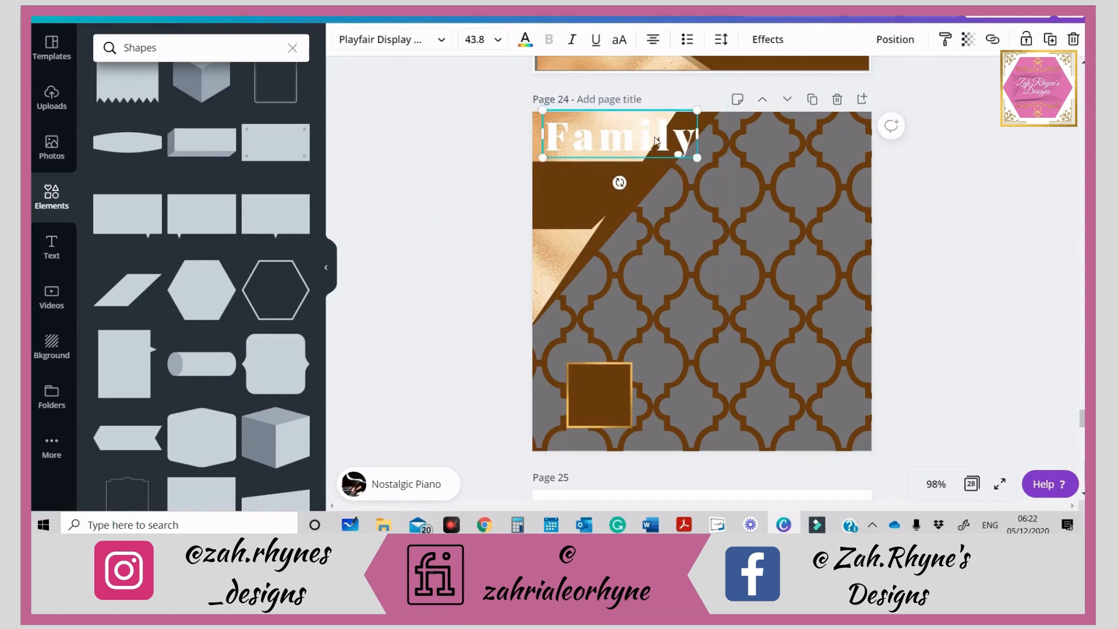
left_click_drag(656, 141, 650, 135)
- Slightly reduce the Family title's opacity and recolour the title grey
left_click(968, 39)
left_click_drag(926, 76, 922, 79)
key("ctrl+d")
left_click_drag(671, 140, 656, 139)
left_click(525, 39)
left_click(256, 178)
mouse_move(568, 139)
left_mouse_down()
mouse_move(578, 140)
mouse_move(572, 162)
mouse_move(550, 143)
mouse_move(585, 138)
left_mouse_up()
- Paste a copy of the grey Family title and colour the copy white
left_click(574, 121)
key("ctrl+c")
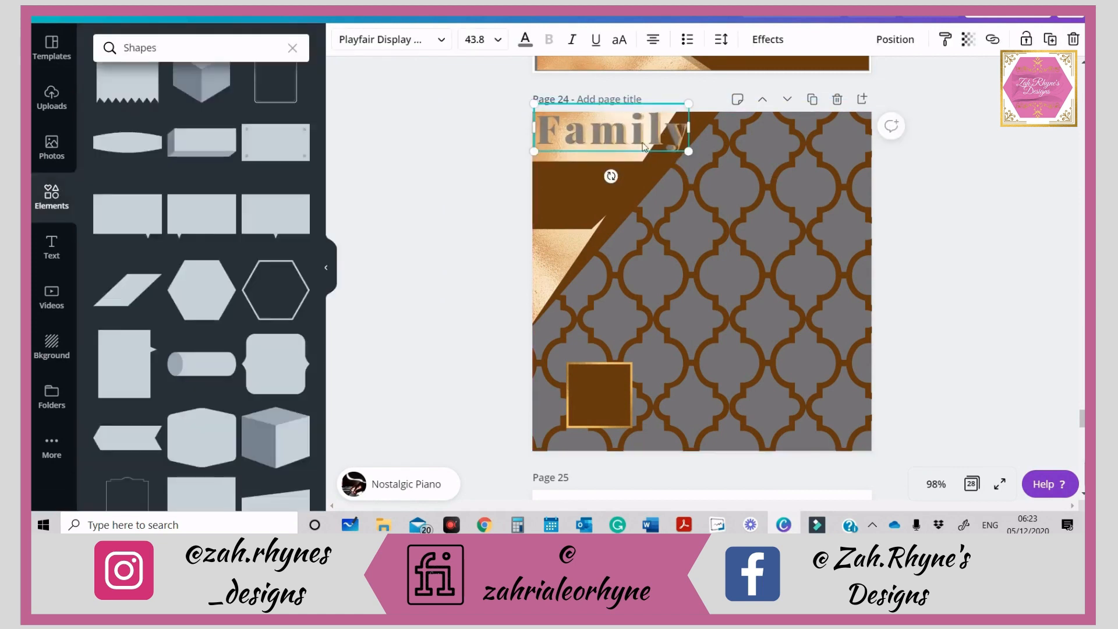
key("ctrl+v")
left_click(992, 41)
left_click(968, 40)
left_click(527, 40)
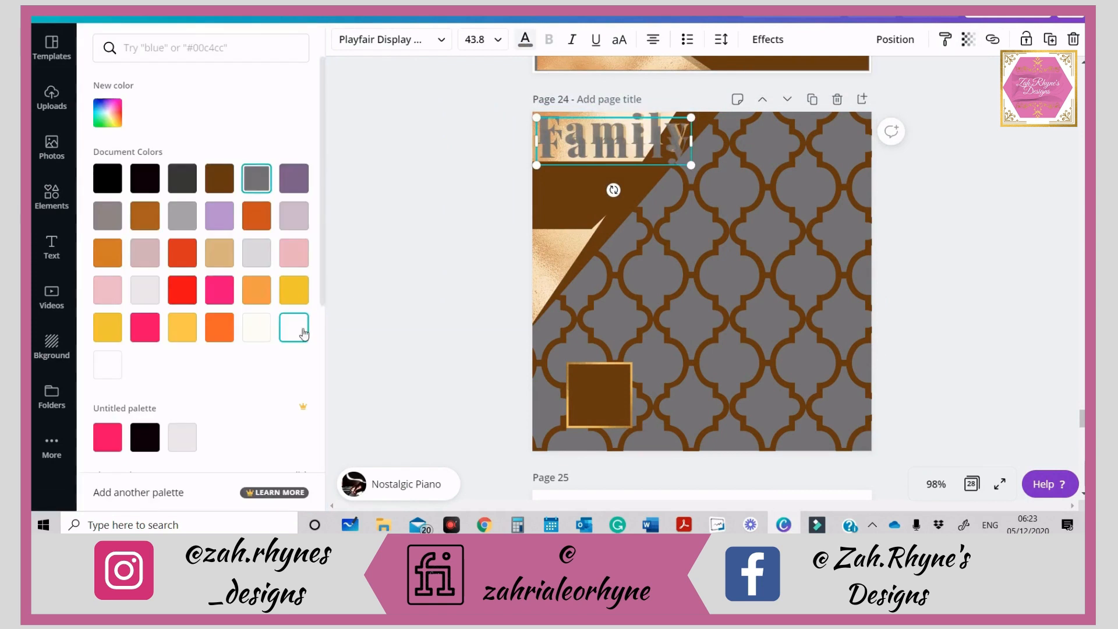
left_click(301, 330)
- Place the white Family title slightly offset over the grey one and group both
left_click_drag(591, 146, 591, 133)
left_click(652, 131, "shift")
left_click(863, 39)
left_click(592, 133)
left_click(508, 224)
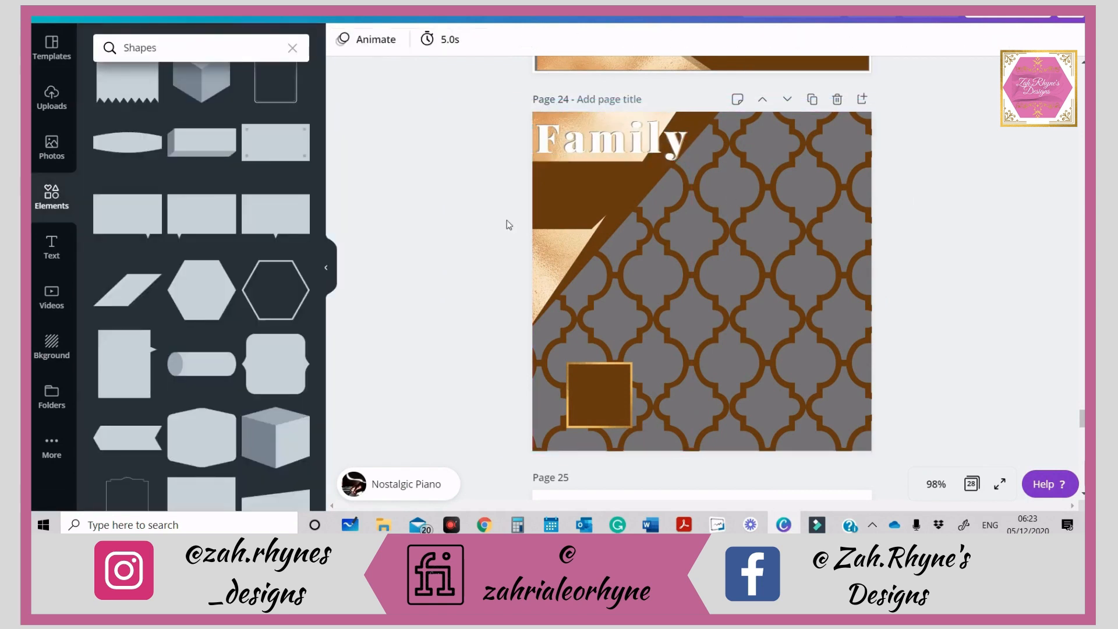
- Add the text TRIP on the brown band below the Family title and set its transparency to 90
type("tVAC")
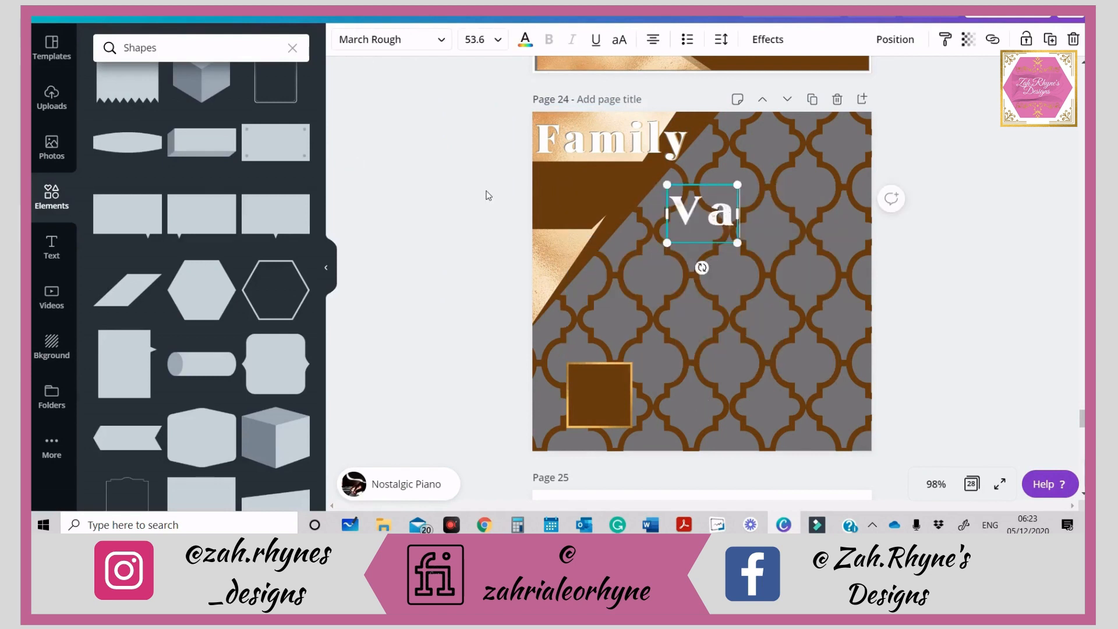
key("BackSpace")
key("BackSpace")
key("BackSpace")
type("TRIP")
left_click_drag(723, 221, 643, 228)
left_click(639, 143)
left_click(588, 199)
left_click(968, 39)
left_click_drag(930, 76, 922, 80)
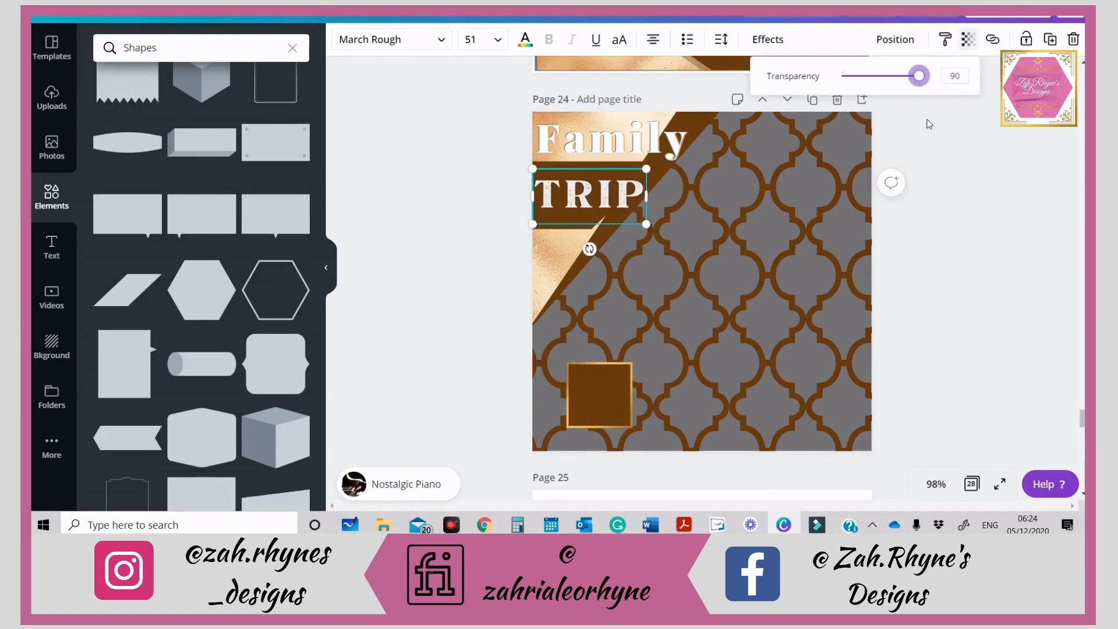
- Make a copy of the TRIP text, recolour it black and place it just below the original
left_click(631, 214)
key("ctrl+c")
key("ctrl+v")
left_click(525, 39)
left_click(221, 179)
left_click_drag(600, 214, 607, 239)
left_click(967, 39)
left_click(108, 179)
- Nudge the upper TRIP text left and down in white and overlay the black TRIP copy on it
left_click(606, 198)
key("Left")
key("Left")
key("Left")
key("Down")
key("Down")
key("Down")
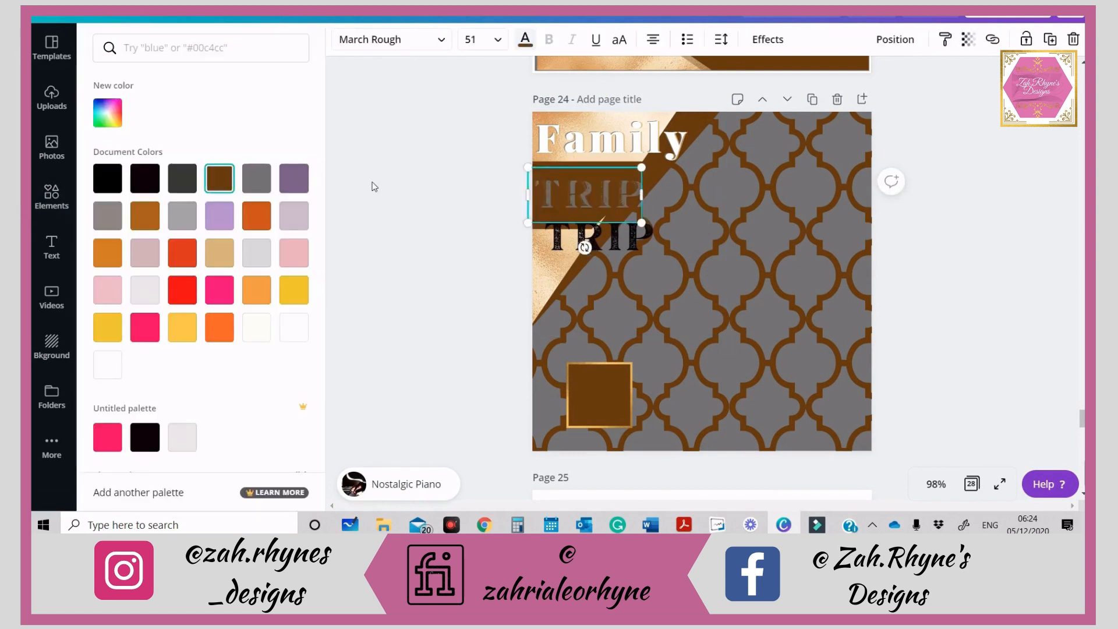
left_click(293, 327)
left_click_drag(600, 236, 600, 195)
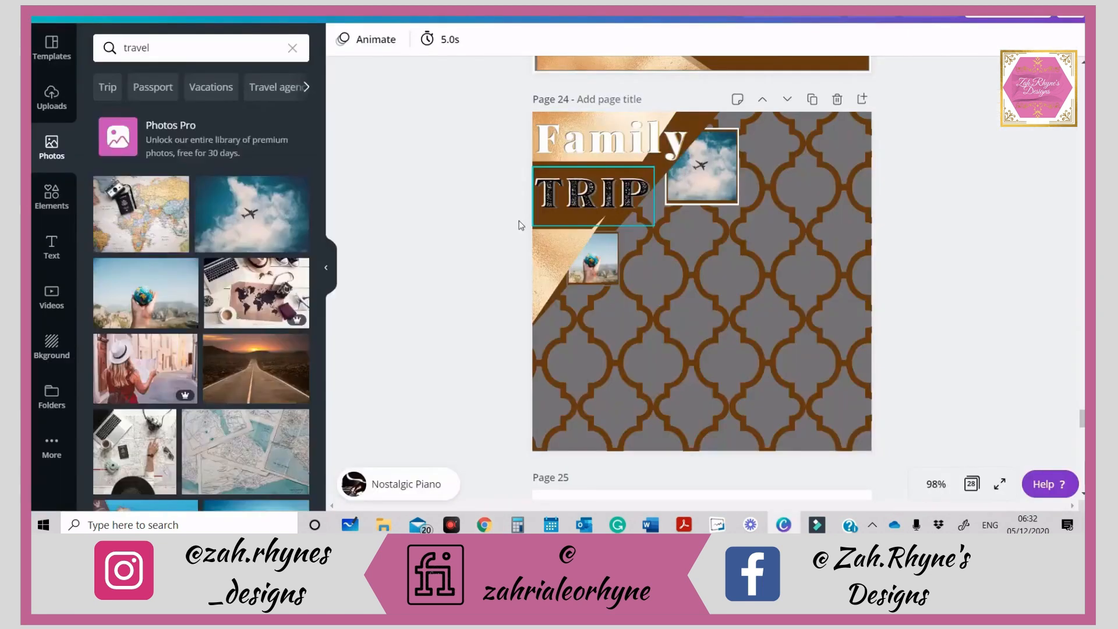
scroll(256, 350, "down", 3)
left_click_drag(256, 373, 696, 352)
key("Delete")
- Add the travel photo of the backpacker watching hot-air balloons and enlarge it to fill most of page 24
scroll(200, 300, "down", 5)
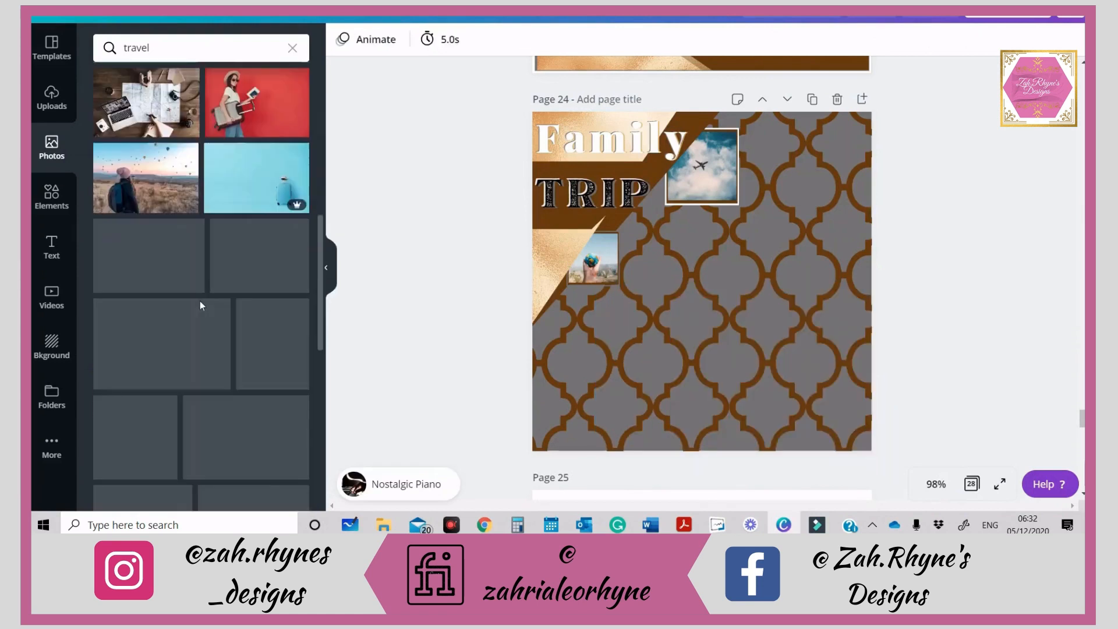
left_click(165, 187)
left_click_drag(686, 304, 740, 378)
left_click_drag(823, 372, 842, 452)
left_click_drag(867, 269, 814, 275)
left_click_drag(807, 411, 857, 431)
- Send the balloon photo backward behind the Family and TRIP titles, the brown band and the corner triangles
right_click(770, 301)
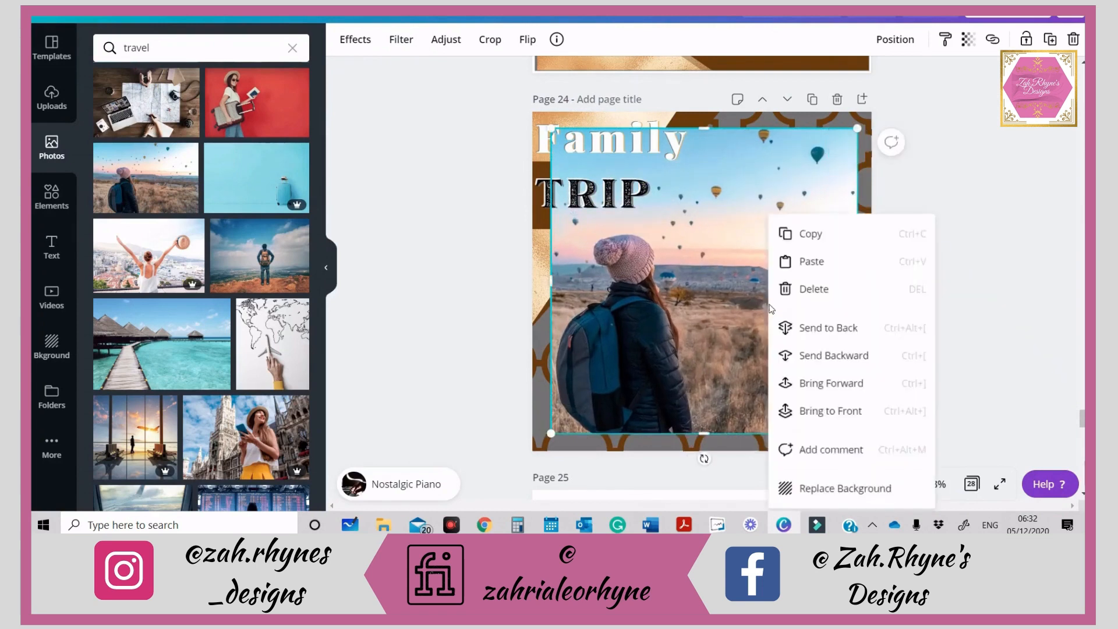
left_click(834, 357)
key("ctrl+z")
mouse_move(770, 219)
left_mouse_down()
mouse_move(898, 285)
mouse_move(768, 222)
left_mouse_up()
right_click(764, 220)
left_click(822, 355)
right_click(822, 357)
left_click(832, 358)
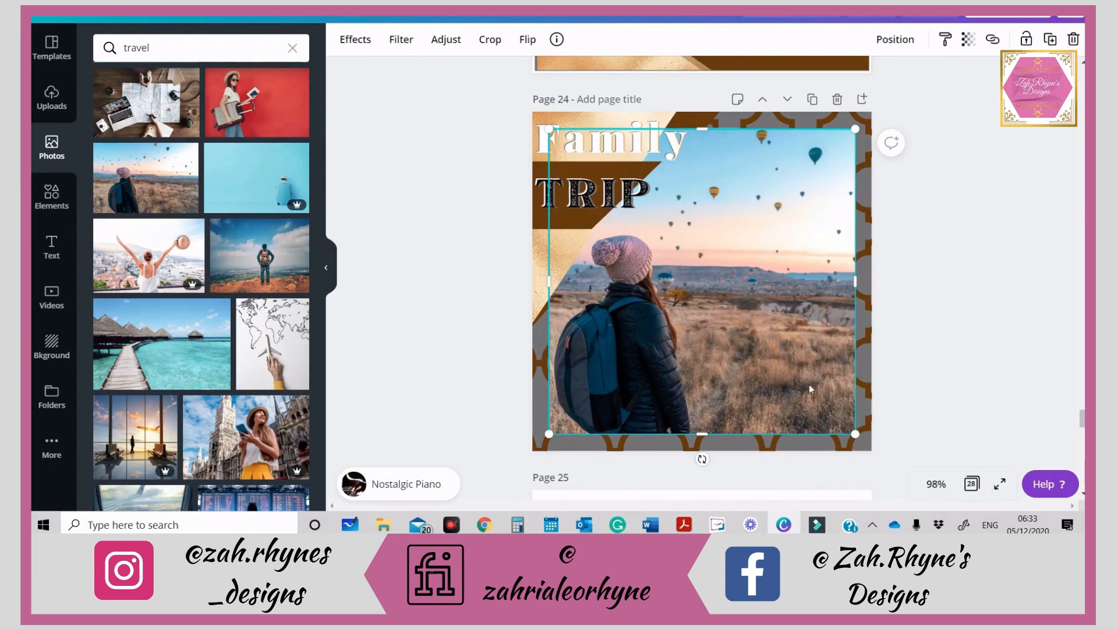
- Send the balloon photo further backward so it lies behind the two small framed photos
key("ctrl+[")
key("ctrl+[")
key("ctrl+[")
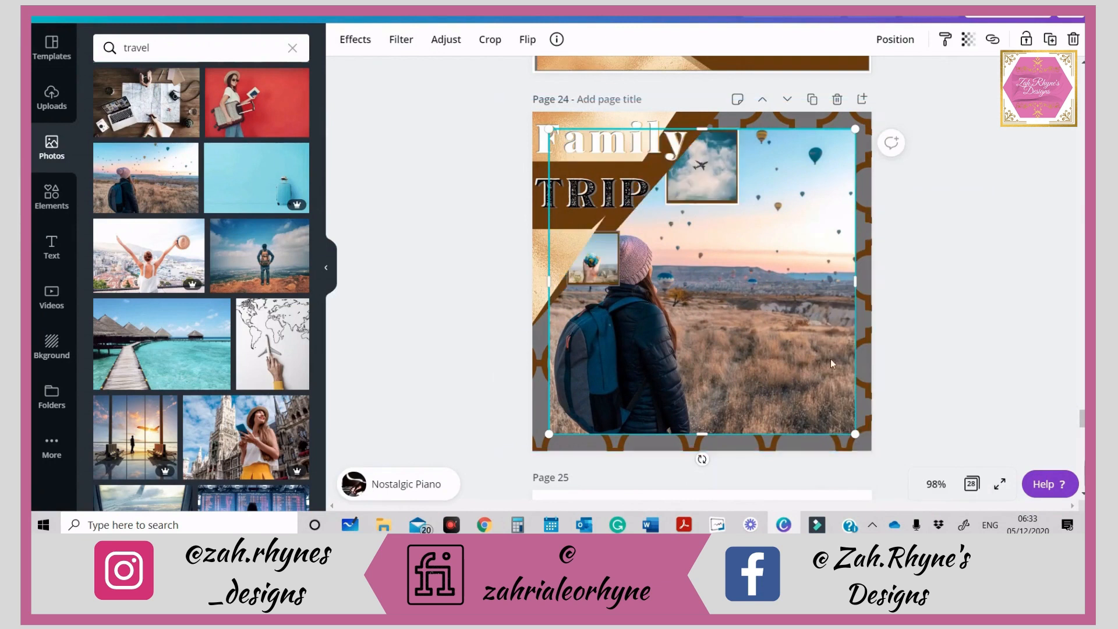
left_click(935, 309)
right_click(776, 314)
left_click(815, 357)
left_click(434, 276)
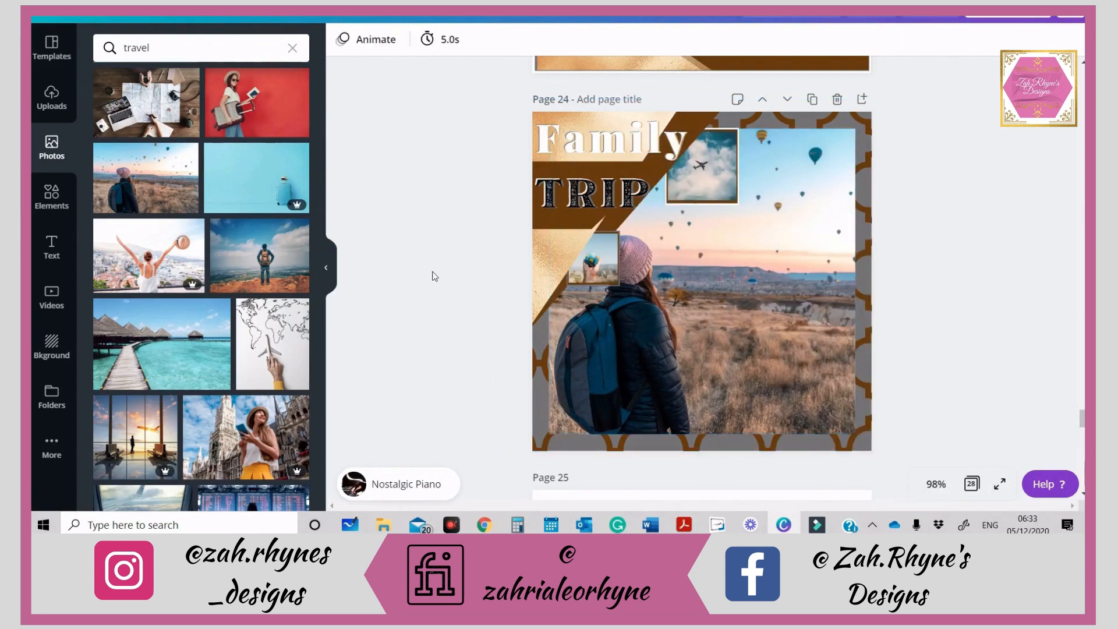
- Add a thin rectangular outline shape and fit it to the balloon photo's left and bottom edges, about 308 high
left_click(51, 196)
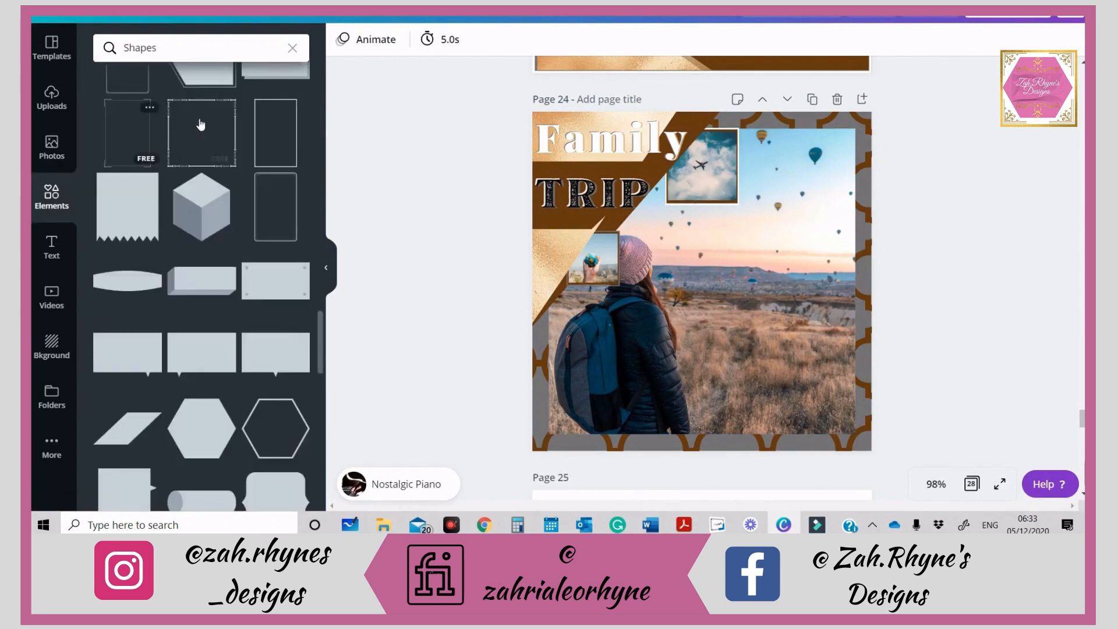
left_click(280, 144)
left_click_drag(708, 241, 619, 295)
left_click_drag(612, 416, 619, 438)
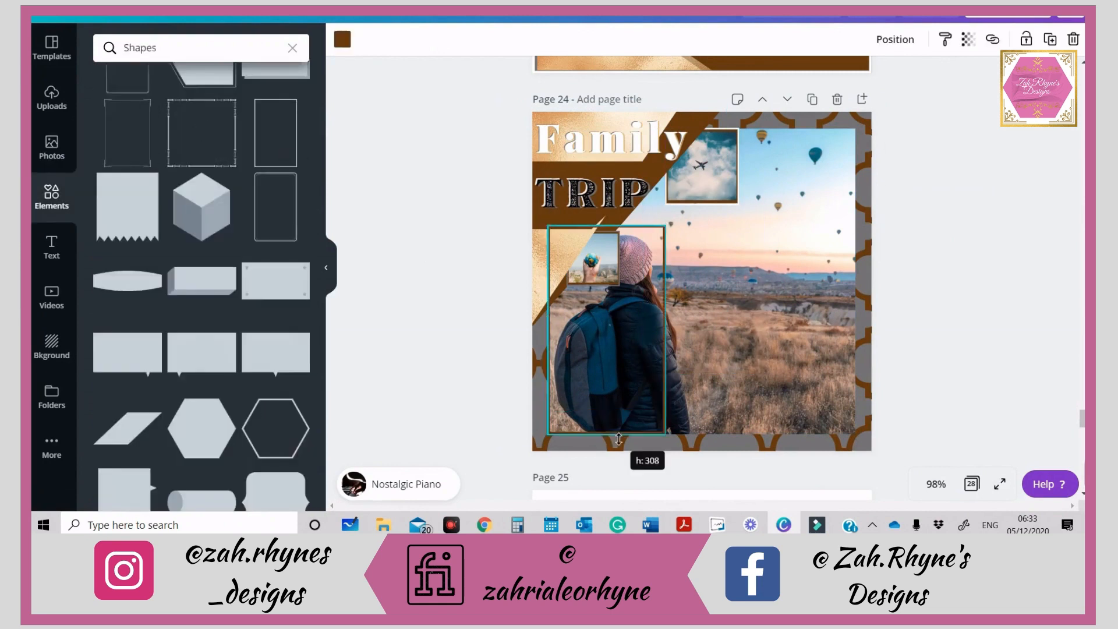
- Recolour the outline white and stretch it to the balloon photo's right and top edges
left_click(343, 40)
left_click(104, 373)
left_click_drag(667, 332, 863, 349)
left_click_drag(711, 230, 712, 128)
- Send the white outline back behind the titles, corner triangles and small framed photos
right_click(715, 256)
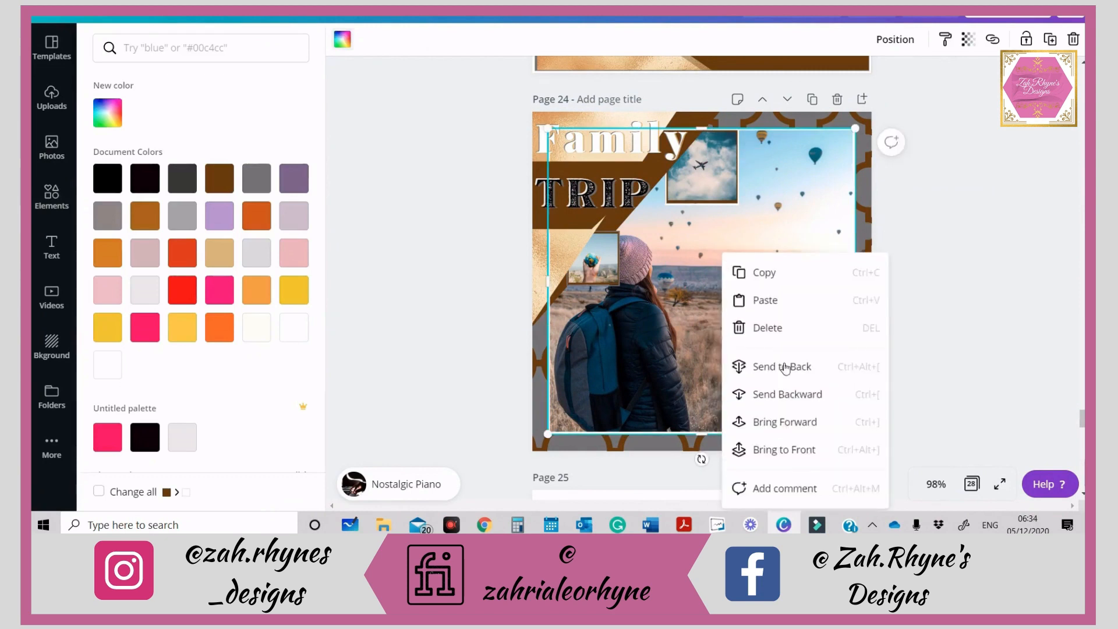
left_click(789, 365)
left_click(957, 292)
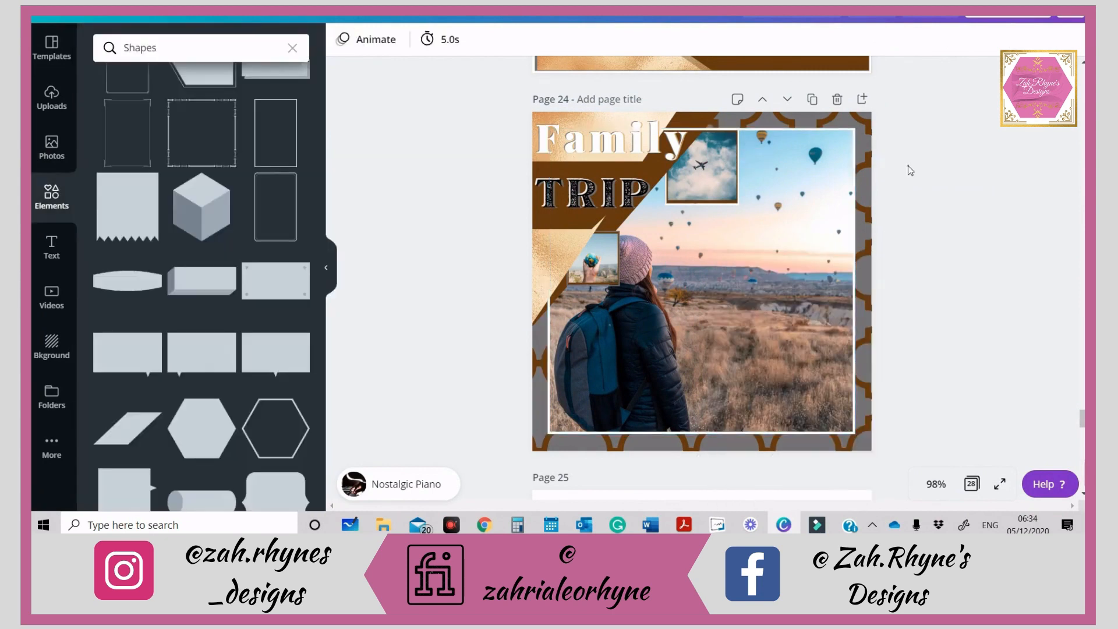
left_click(690, 186)
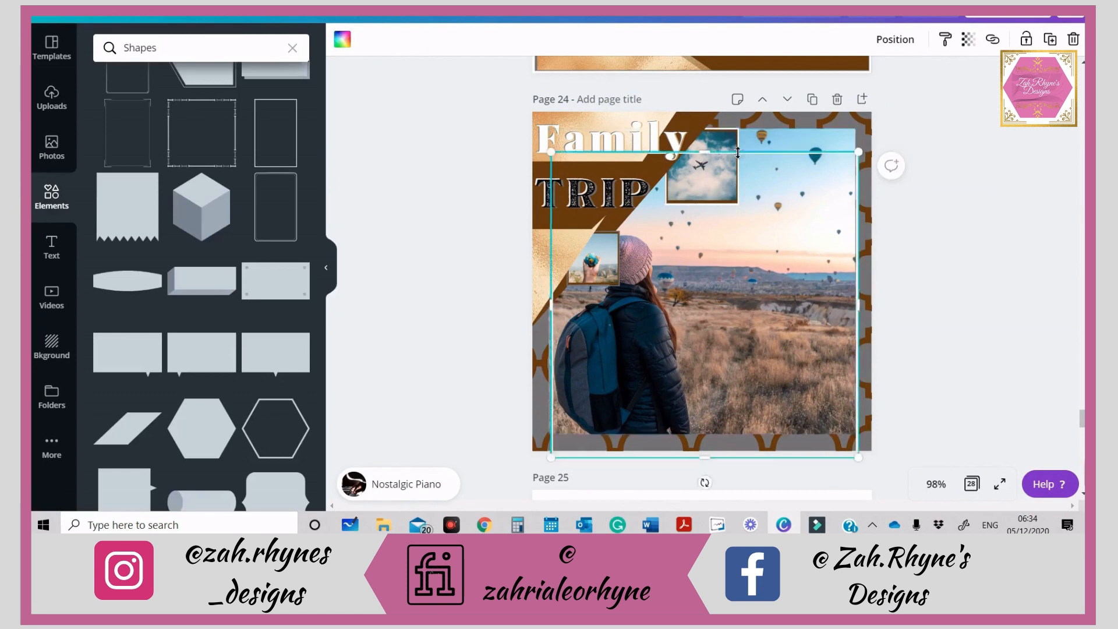
left_click(1049, 39)
left_click(1043, 137)
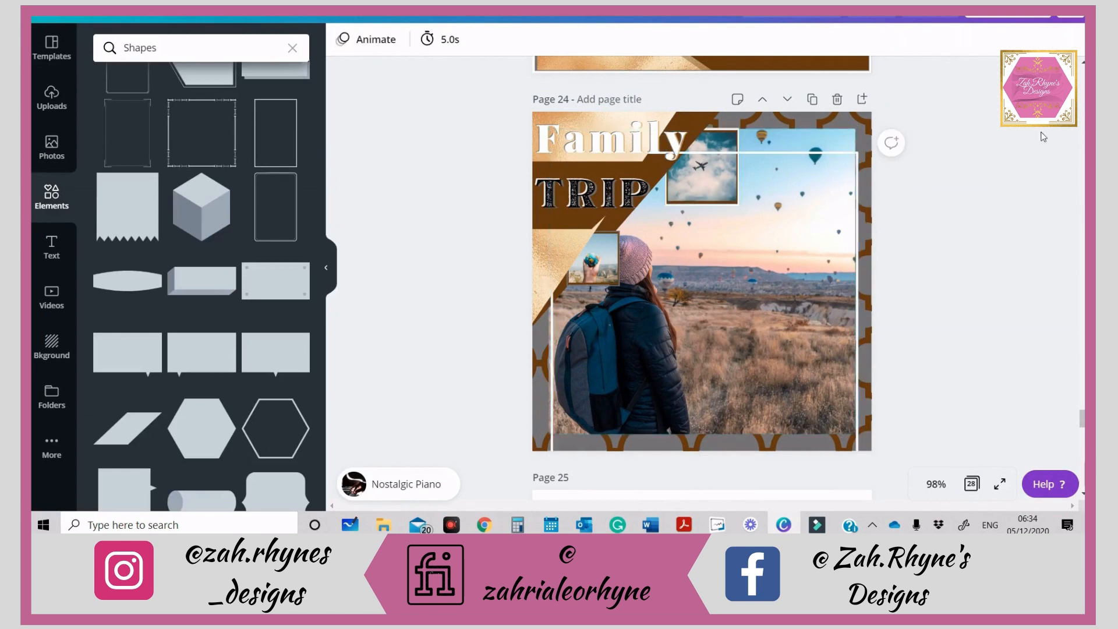
left_click(700, 131)
scroll(731, 117, "down", 1)
left_click(731, 116)
left_click_drag(731, 116, 731, 124)
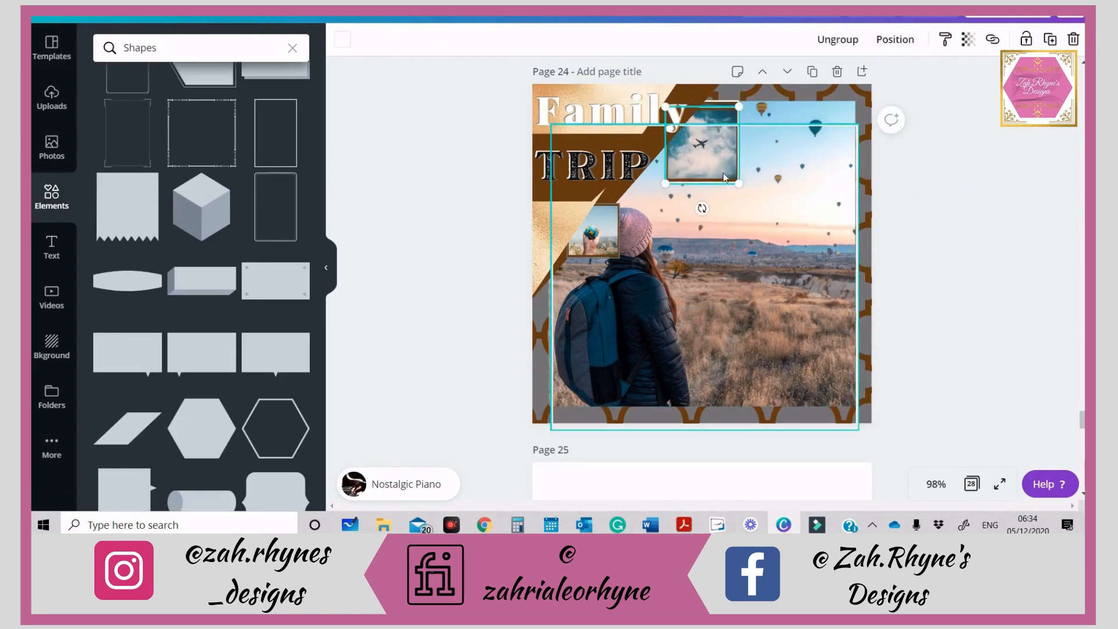
left_click(1076, 41)
left_click(1036, 104)
- Unlock the small airplane photo and move the white outline down the page, away from it
left_click(711, 140)
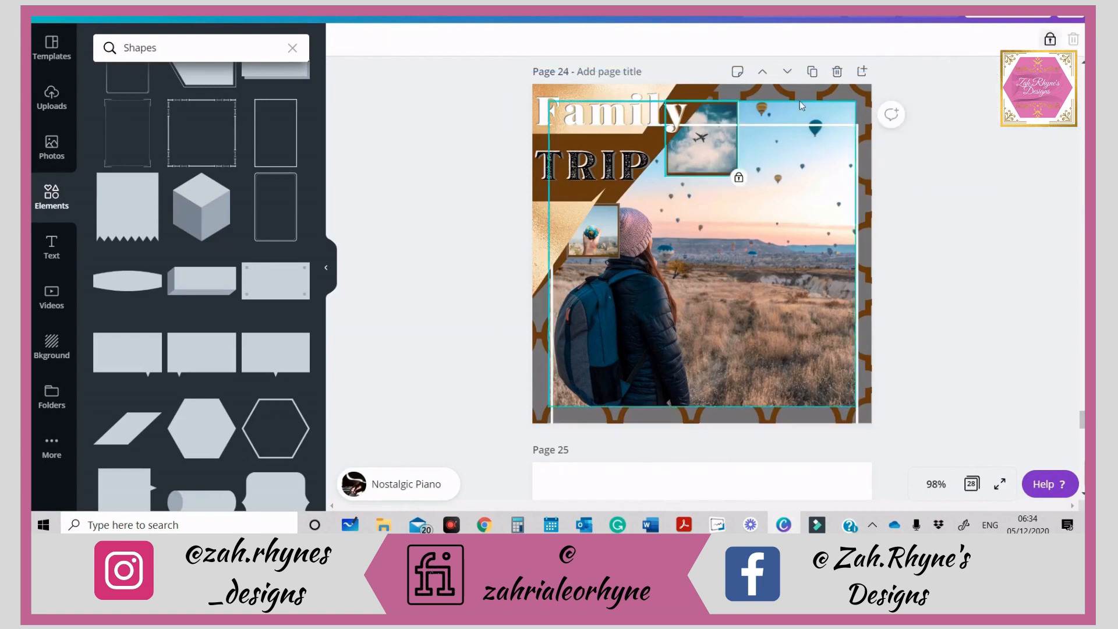
left_click(1050, 39)
left_click_drag(731, 116, 721, 207)
left_click(713, 156)
left_click(1074, 39)
left_click(1036, 103)
left_click(734, 113)
left_click(1050, 39)
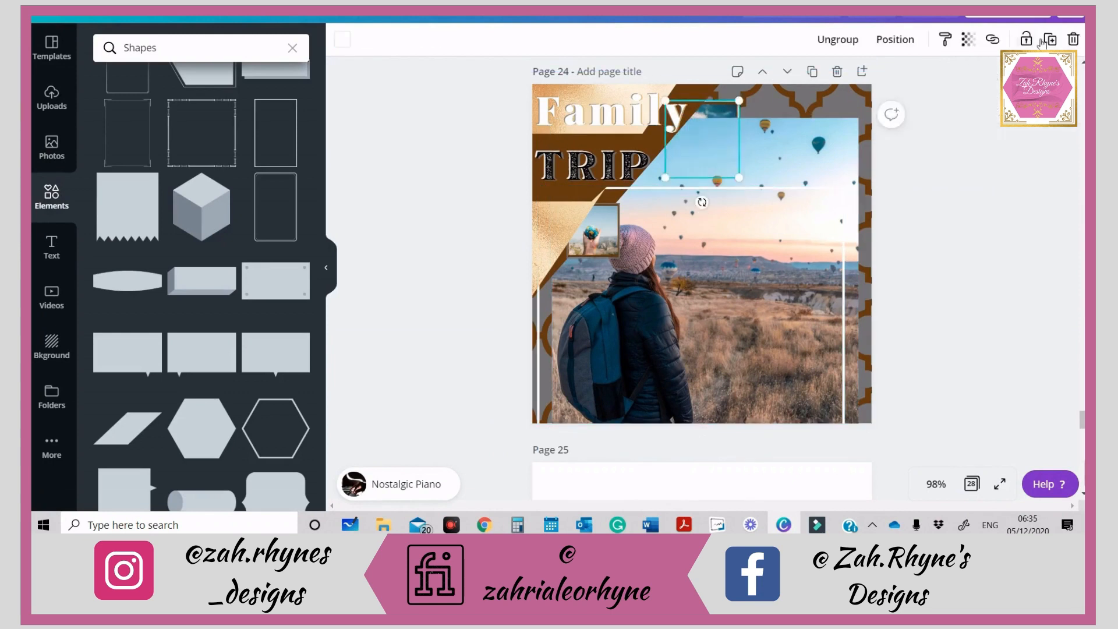
- Realign the white outline around the balloon photo, group the two and place them over the page's lower-right corner
left_click(921, 175)
left_click_drag(674, 282, 736, 335)
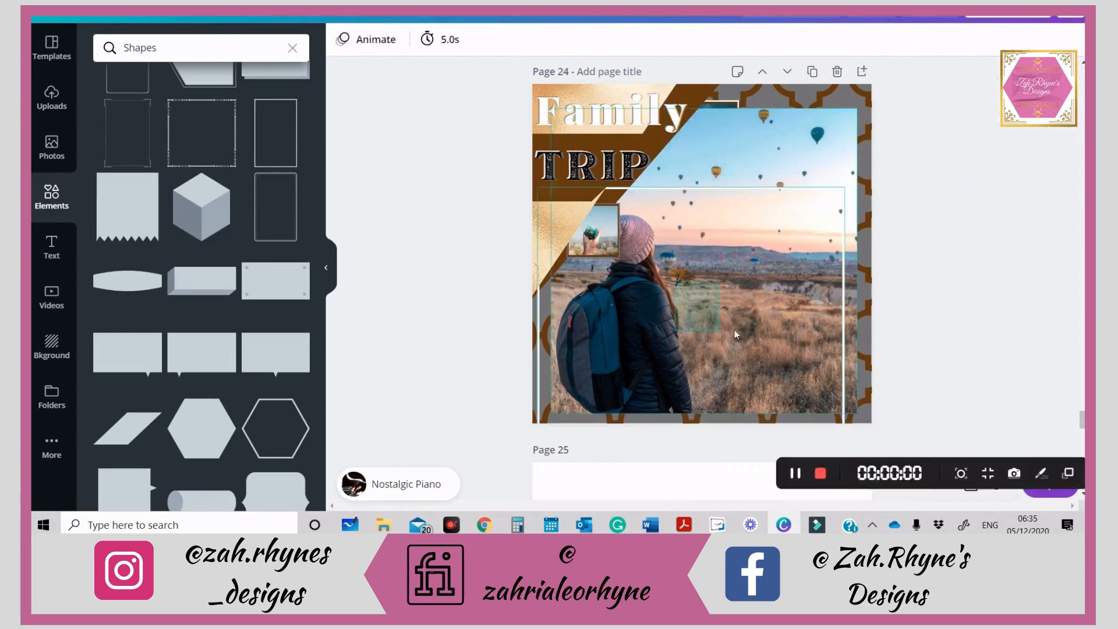
left_click_drag(804, 218, 1013, 194)
left_click(646, 286)
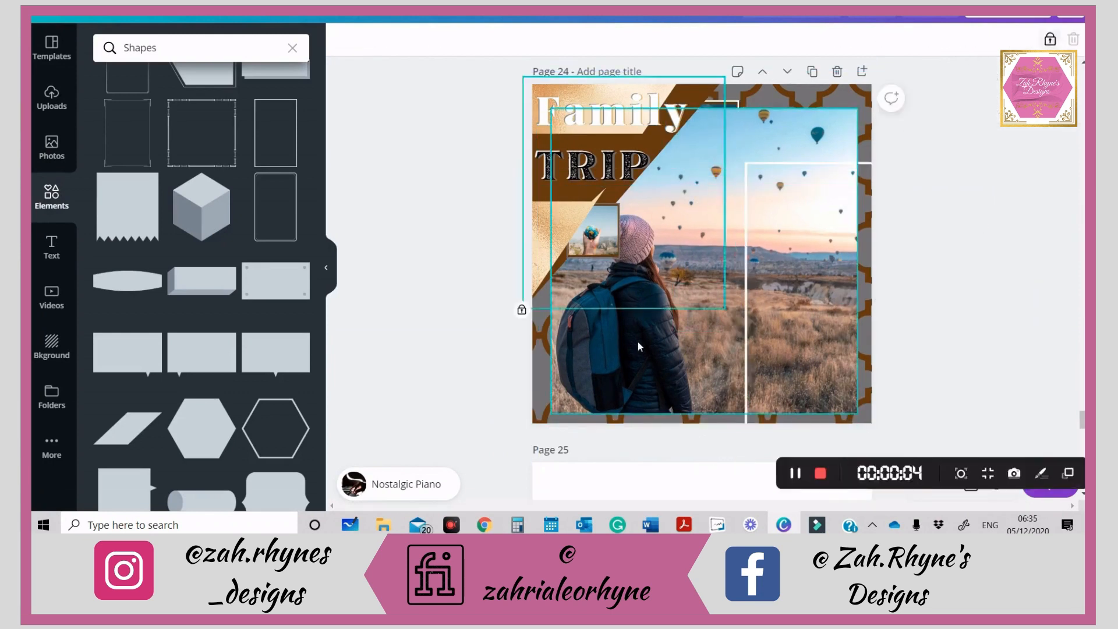
left_click(792, 131)
right_click(637, 391)
left_click(679, 415)
right_click(871, 165)
left_click(924, 365)
left_click_drag(934, 324, 740, 269)
left_click_drag(915, 372, 939, 290)
left_click(863, 40)
- Unlock the TRIP title and the gold corner triangle, and shift the triangle slightly
left_click(605, 227)
left_click(708, 145)
left_click(617, 112)
left_click(689, 132)
left_click(908, 40)
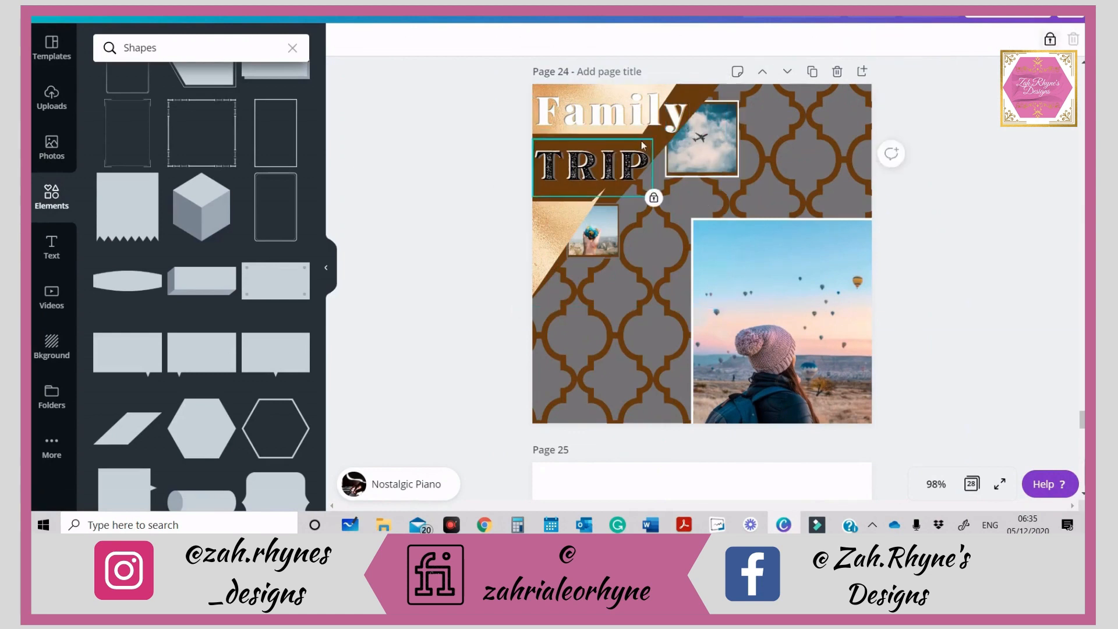
left_click(640, 186)
left_click(602, 251)
left_click(1050, 40)
left_click_drag(671, 270, 655, 298)
left_click(609, 247)
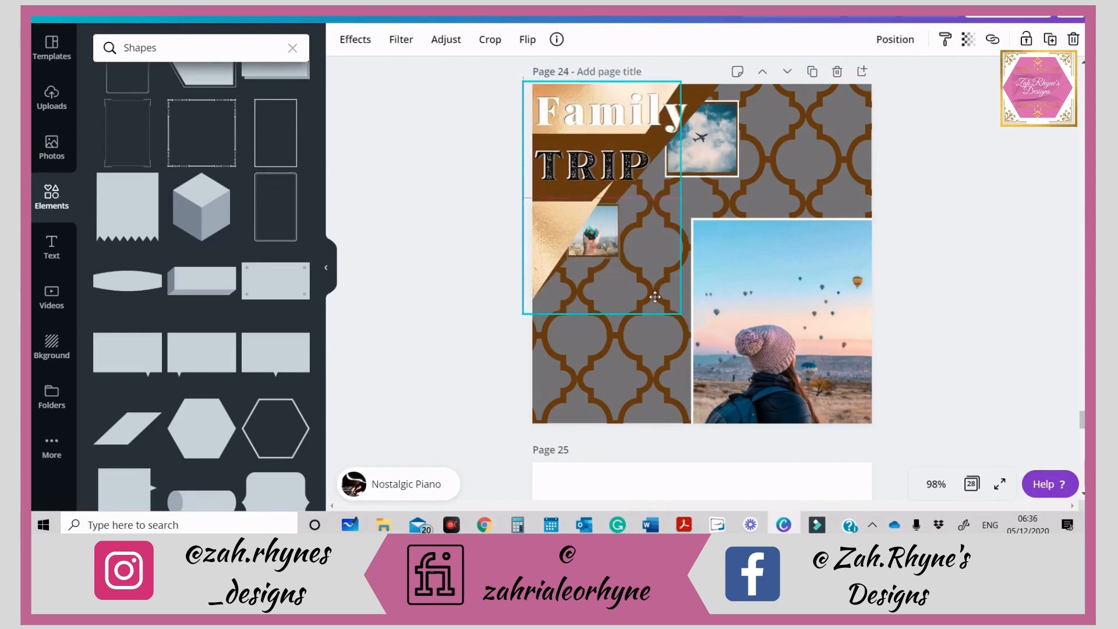
- Select the titles, corner triangles and small framed photos together and group them
left_click_drag(502, 90, 751, 268)
left_click(891, 184)
left_click_drag(831, 278, 883, 323)
left_click_drag(506, 107, 685, 237)
left_click(920, 48)
- Move the outlined balloon photo back to the centre of page 24 and bring the title and corner group in front of it
left_click_drag(830, 362, 634, 199)
left_click(657, 97)
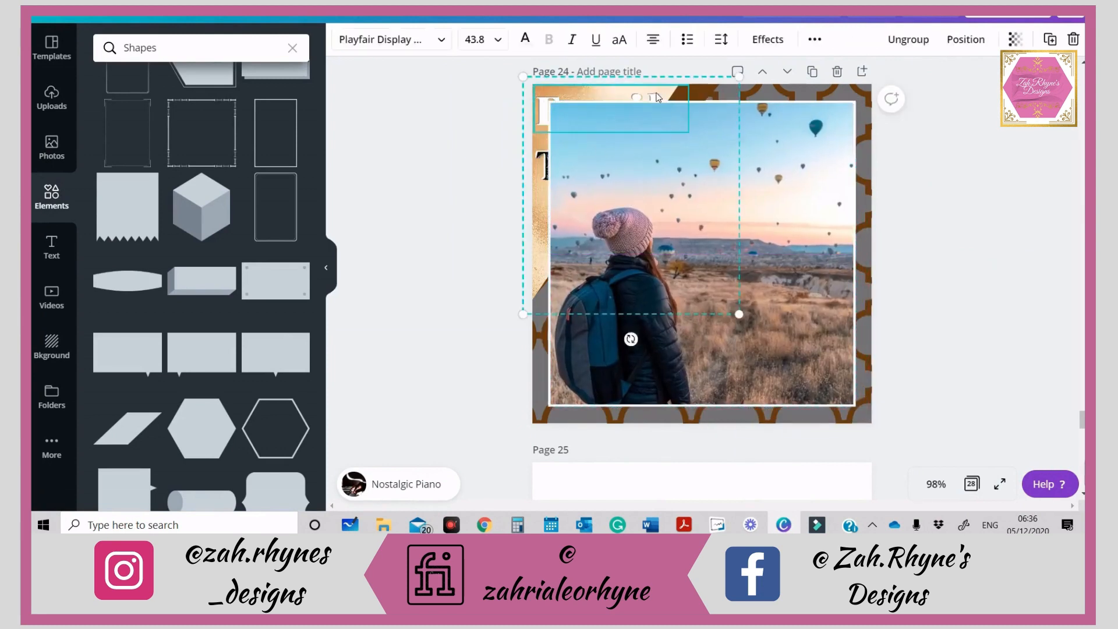
right_click(725, 90)
left_click(767, 284)
left_click(758, 214)
left_click(890, 231)
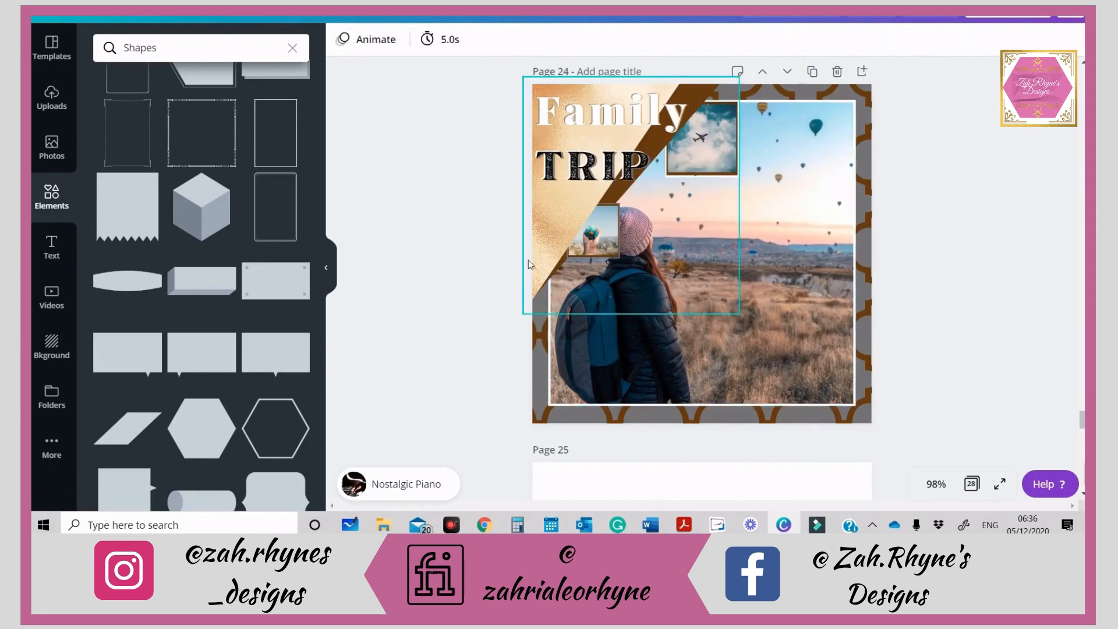
- Try enlarging the title and corner group slightly, and undo the resize
left_click(663, 285)
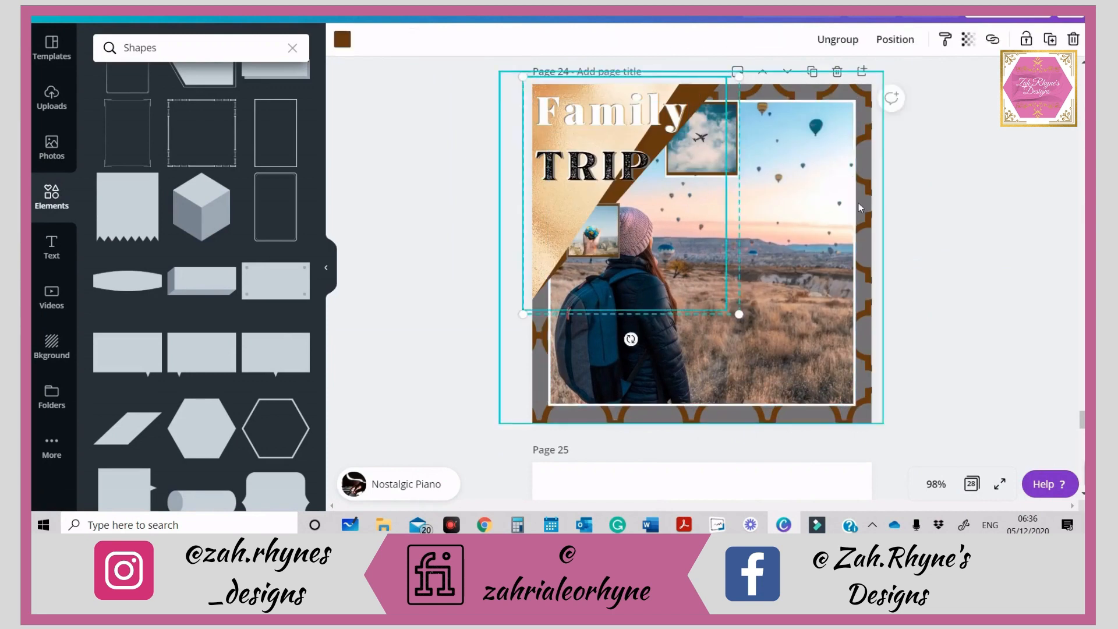
left_click_drag(738, 315, 748, 325)
left_click(908, 295)
key("ctrl+z")
left_click(777, 231)
left_click(908, 233)
left_click(702, 179)
left_click(908, 317)
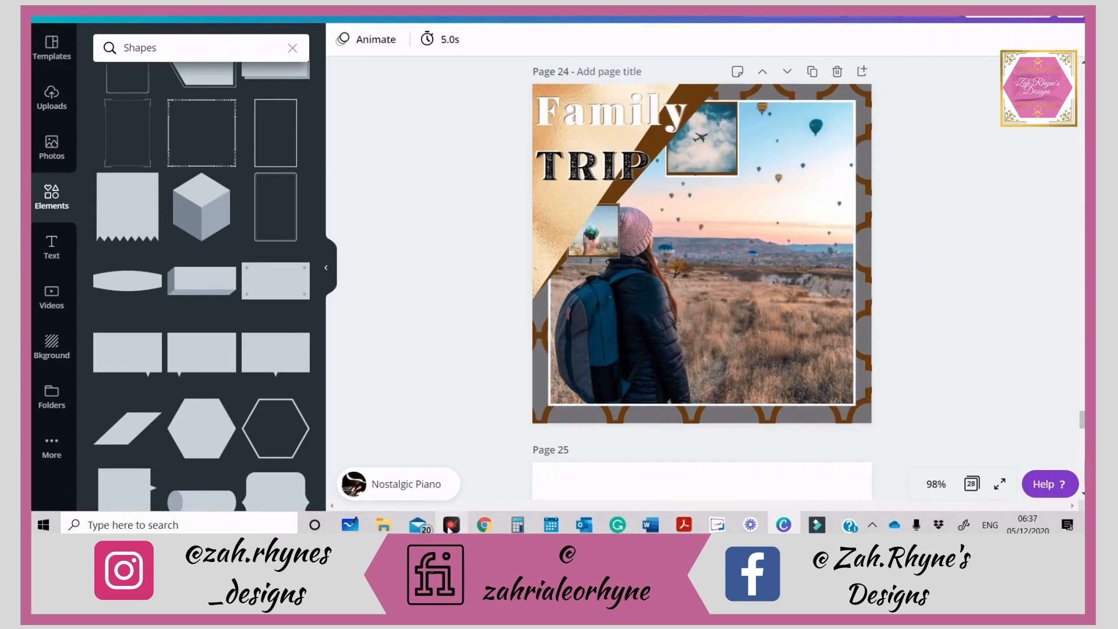
- Switch to Chrome, examine the travel social media banner designs in the Google image results, and return to Canva
scroll(701, 310, "down", 3)
scroll(701, 310, "up", 2)
scroll(728, 338, "down", 6)
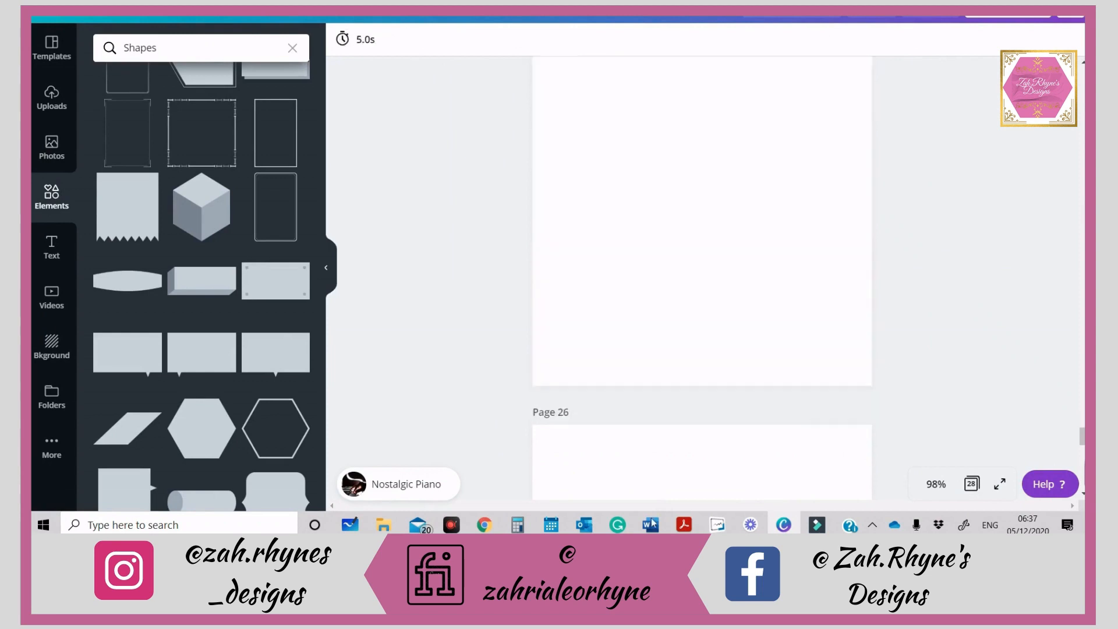
left_click(596, 464)
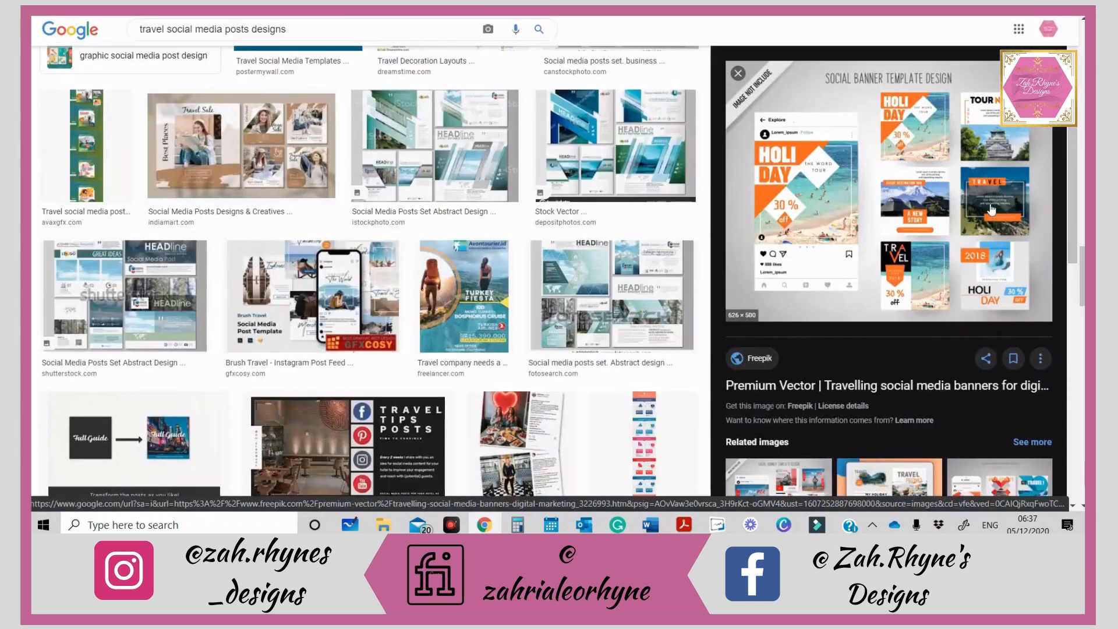
left_click(782, 524)
- Search the photo library for "travel" and browse the results for a page 25 image
left_click(57, 151)
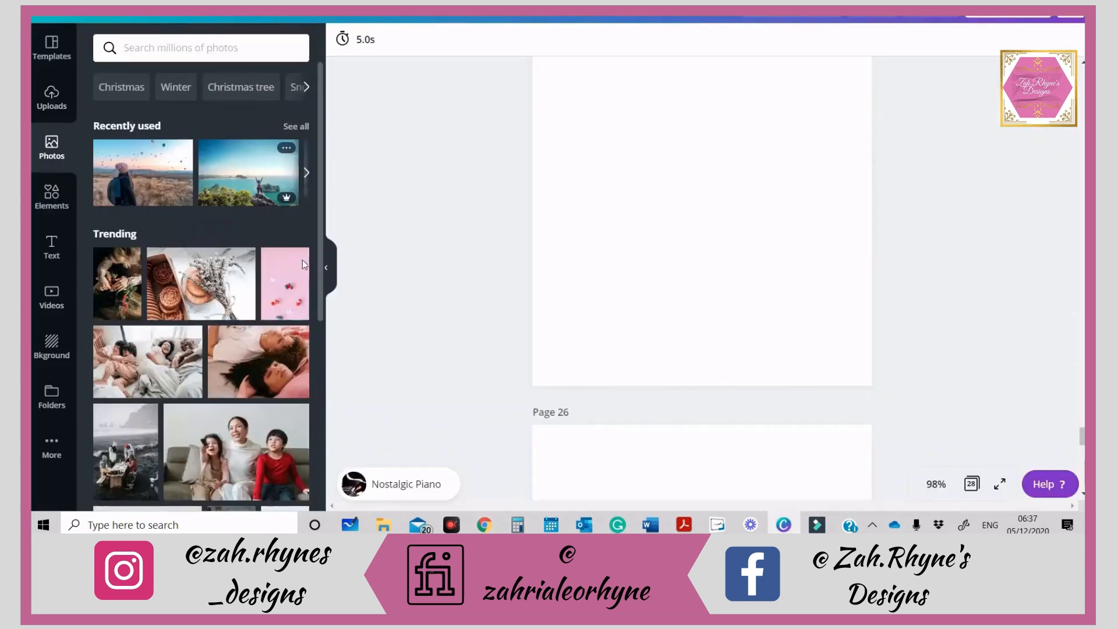
scroll(624, 249, "up", 4)
left_click(175, 50)
type("travel")
key("Return")
scroll(227, 208, "down", 10)
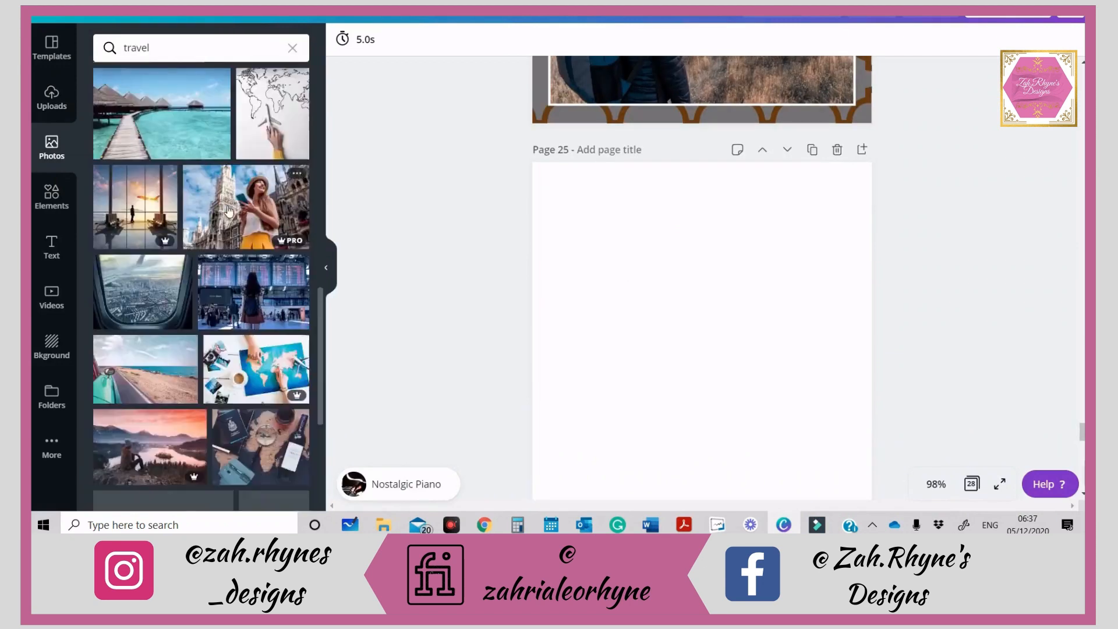
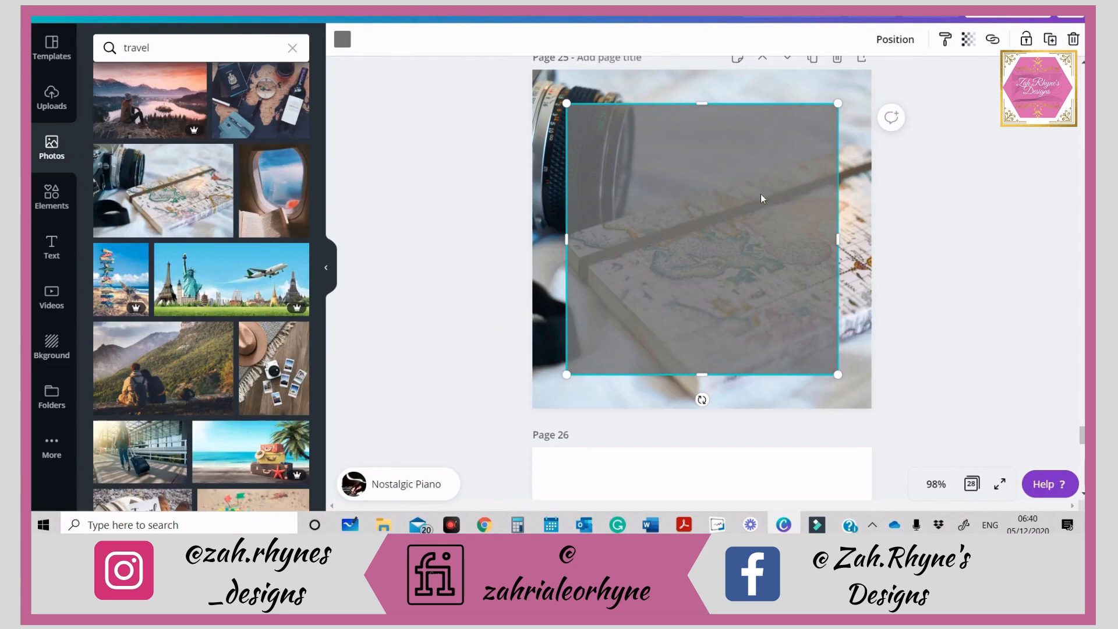
- Fit a slightly smaller copy of the grey square inside the original on page 25 and set its transparency to 100
left_click_drag(760, 196, 739, 216)
left_click_drag(844, 124, 843, 126)
left_click_drag(771, 191, 770, 182)
left_click_drag(842, 115, 831, 111)
left_click_drag(813, 151, 818, 155)
left_click(967, 39)
left_click_drag(888, 75, 928, 76)
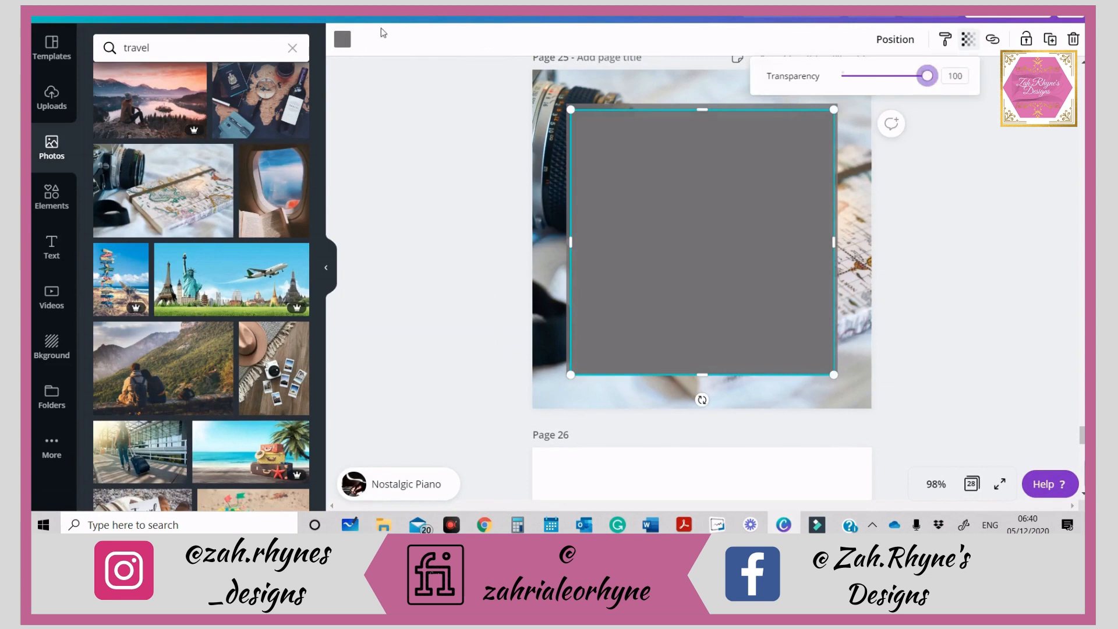
- Recolour the inner square dark brown and centre it within the grey square
left_click(343, 39)
left_click(231, 172)
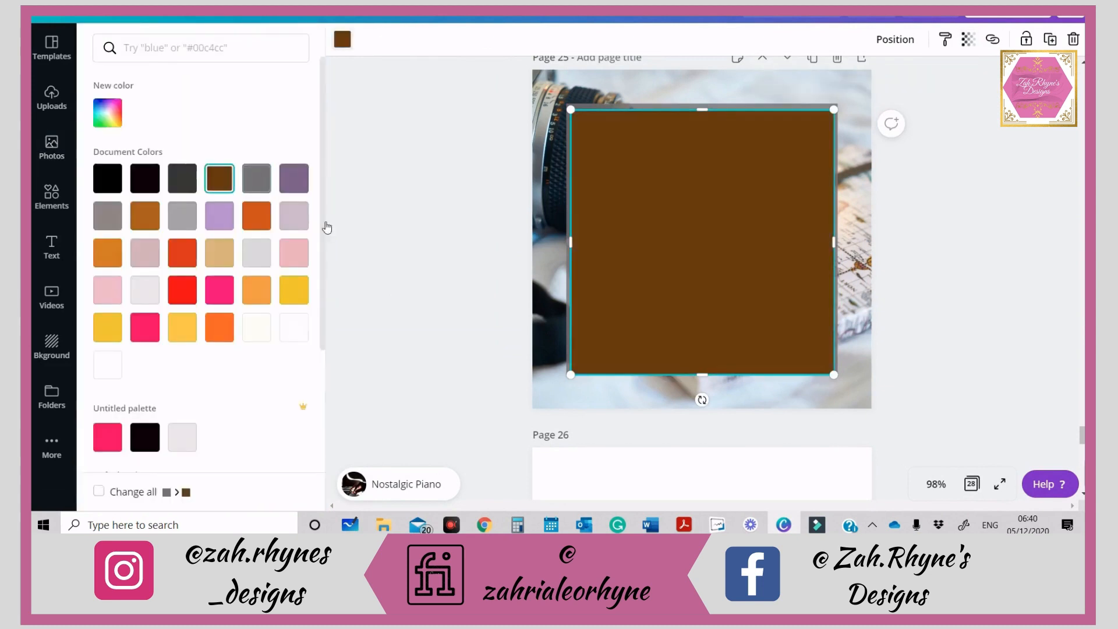
left_click(528, 236)
left_click(599, 239)
left_click_drag(601, 239, 605, 240)
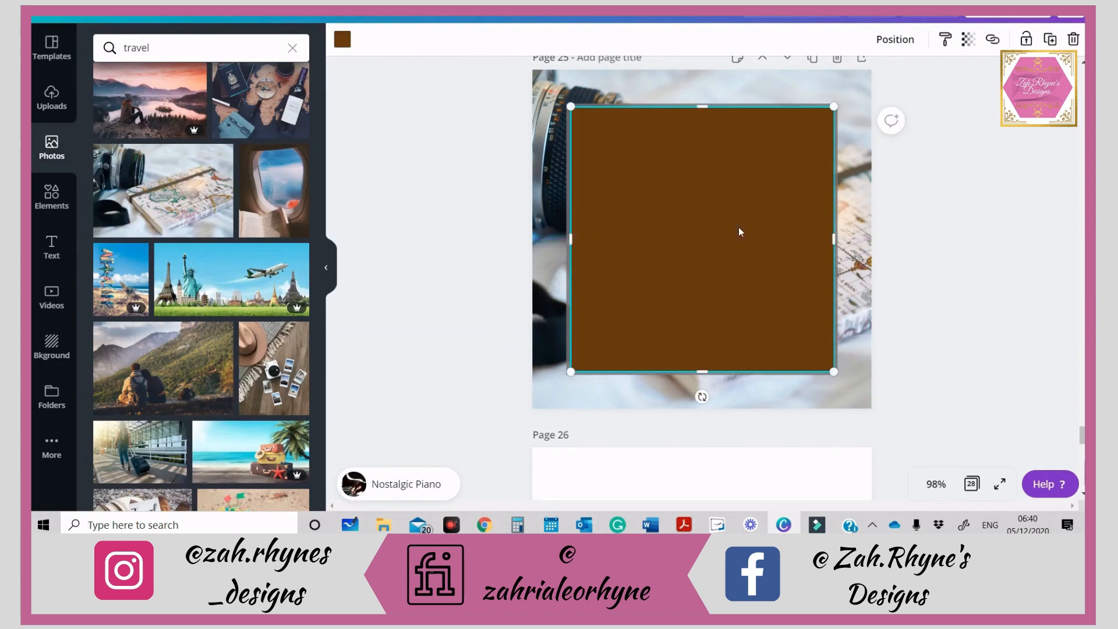
- Recolour the inner square white
left_click(903, 227)
left_click(803, 220)
left_click(343, 39)
left_click(301, 326)
left_click(612, 116)
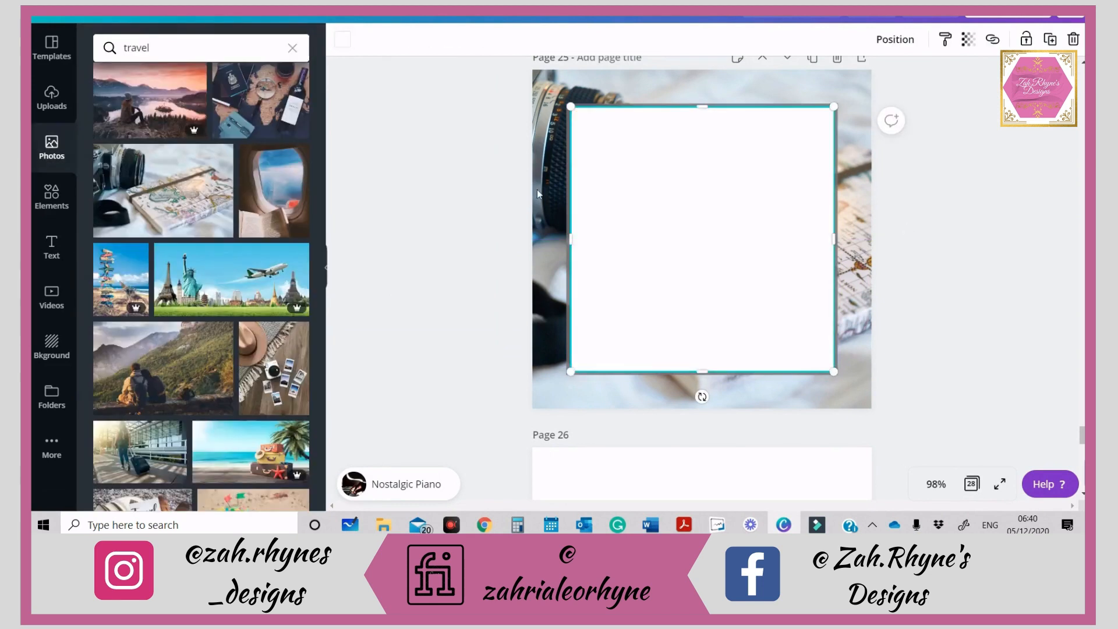
left_click(953, 298)
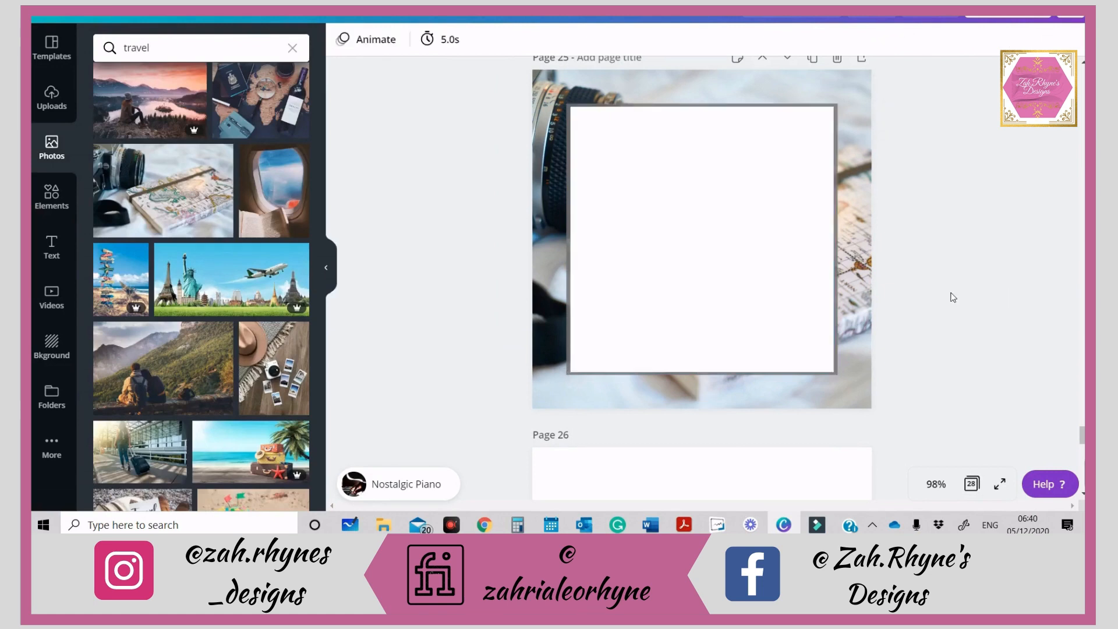
- Recolour the outer grey square dark brown so it borders the white square
left_click(837, 326)
left_click(836, 326)
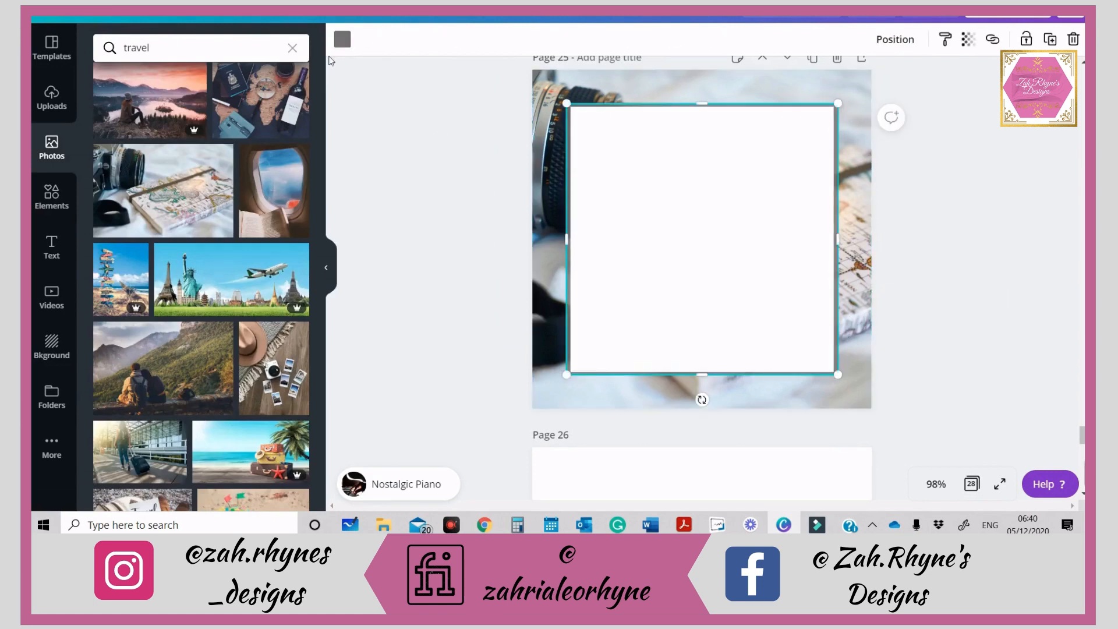
left_click(342, 39)
left_click(219, 178)
left_click(650, 250)
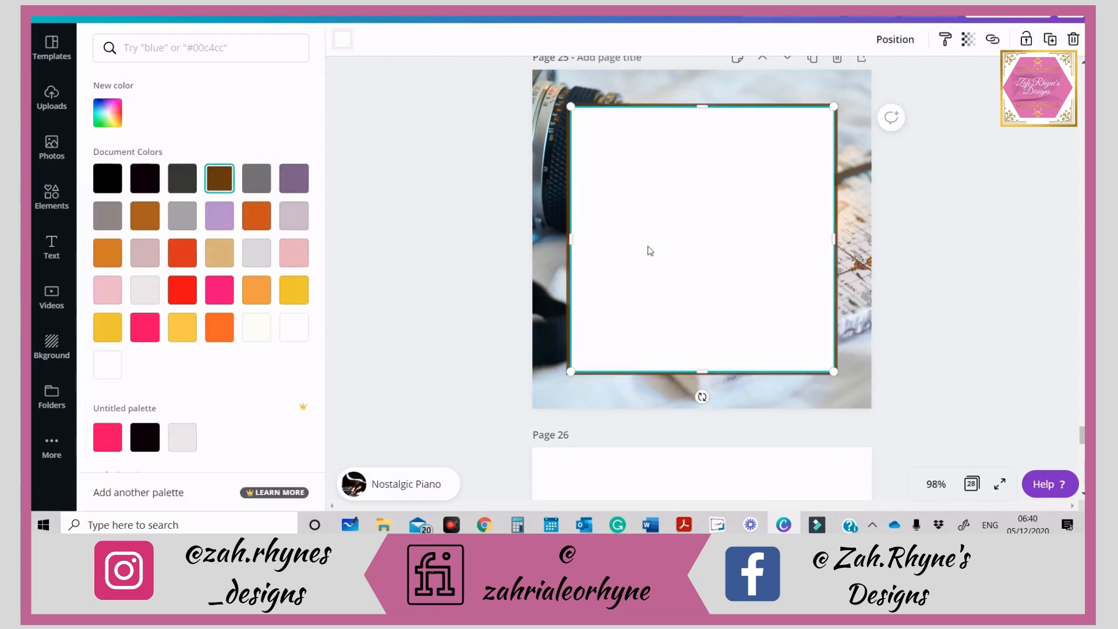
left_click(422, 201)
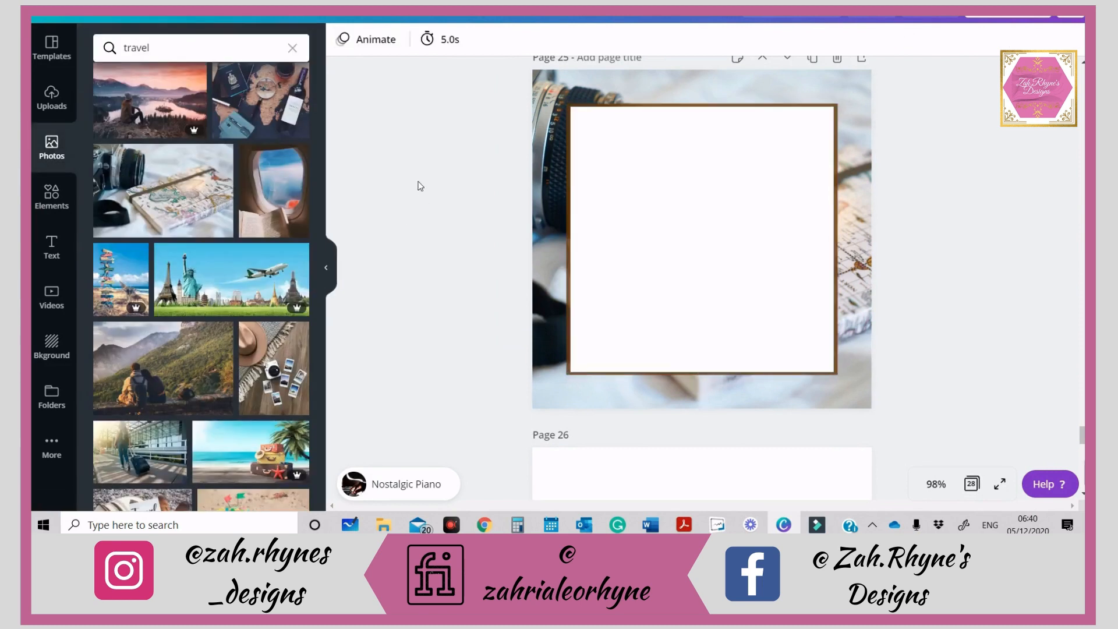
- Undo the latest colour changes to the two squares and redo them
left_click(158, 17)
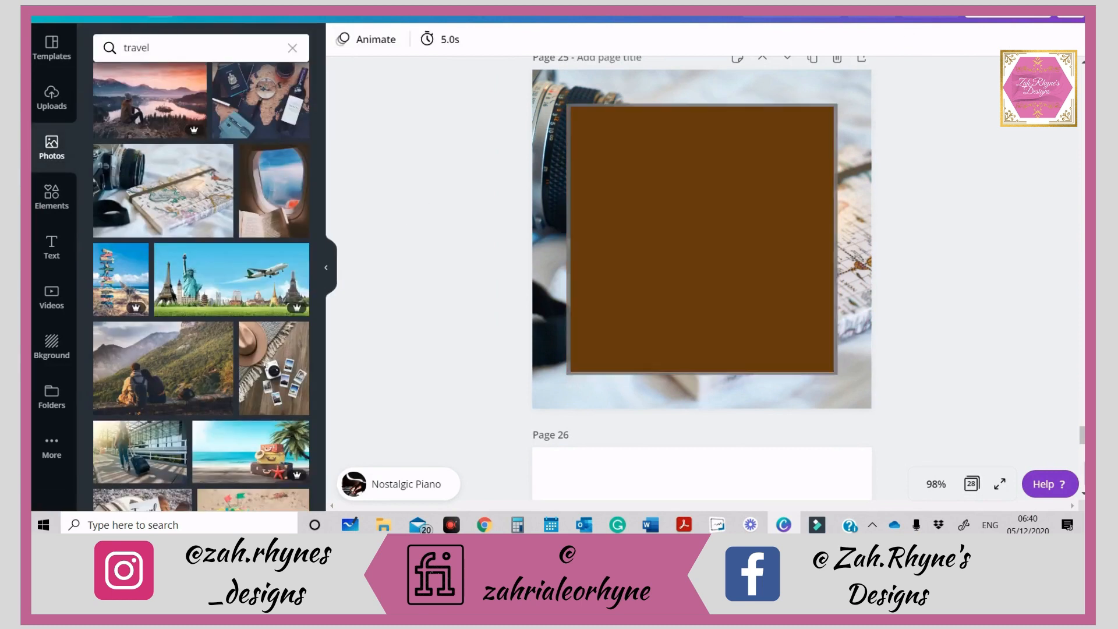
left_click(189, 18)
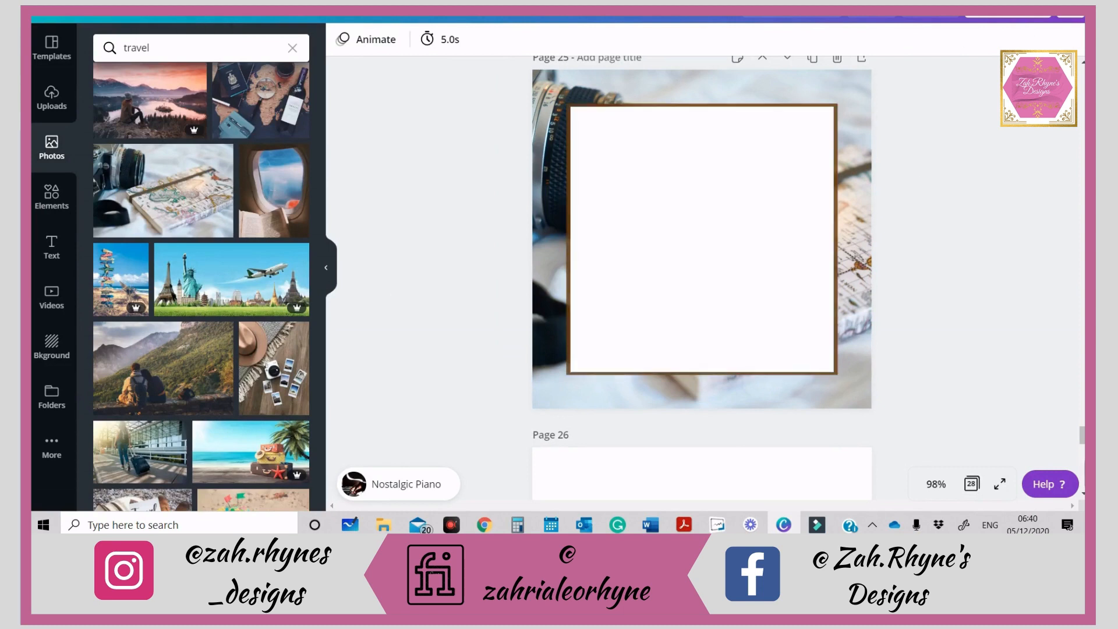
- Move the white square lower and reshape the brown square into a wide rectangle across the middle of page 25
left_click_drag(922, 180, 815, 145)
left_click(735, 174)
left_click_drag(737, 189, 733, 338)
left_click(691, 115)
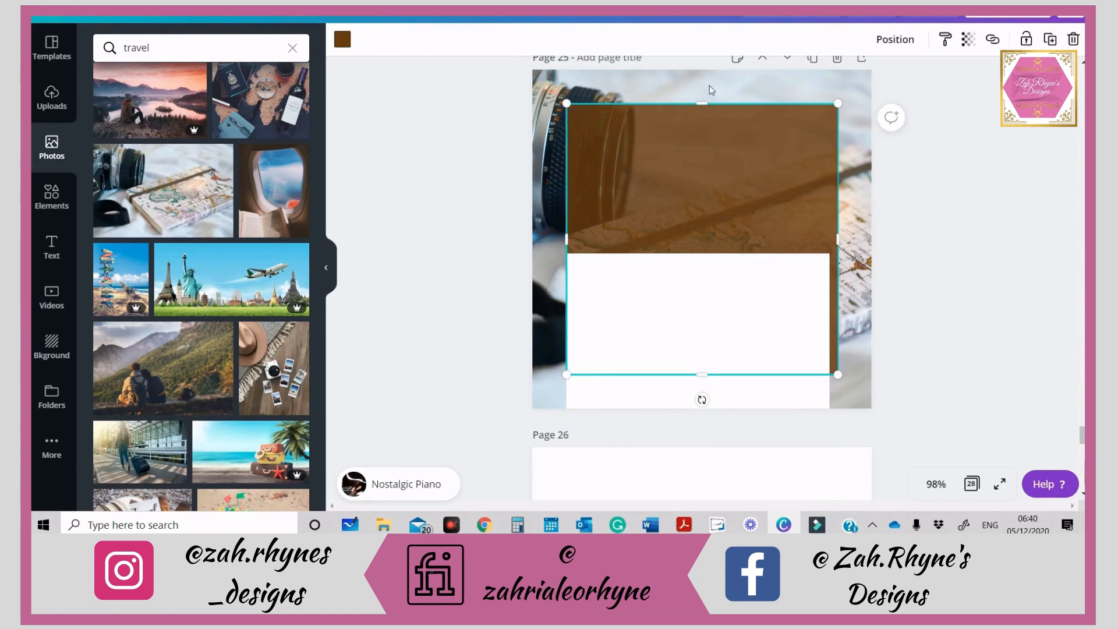
left_click_drag(712, 105, 730, 186)
left_click_drag(843, 186, 800, 160)
- Resize the white square into a smaller wide rectangle and place it inside the brown rectangle
left_click_drag(745, 274, 699, 284)
left_click_drag(688, 304, 674, 217)
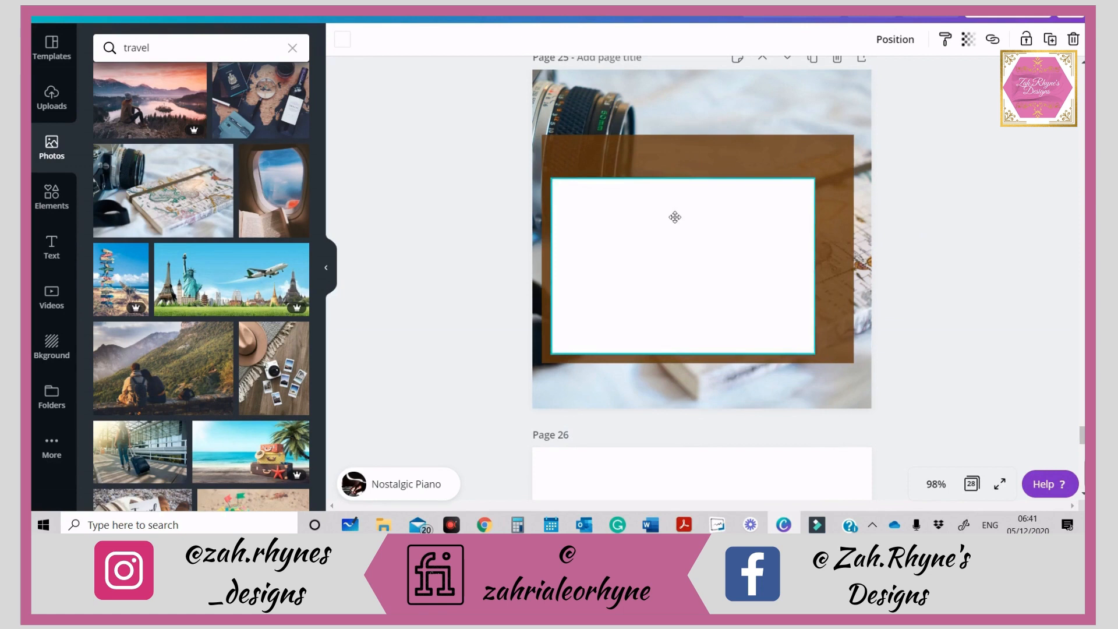
left_click_drag(819, 177, 837, 171)
left_click_drag(716, 225, 716, 227)
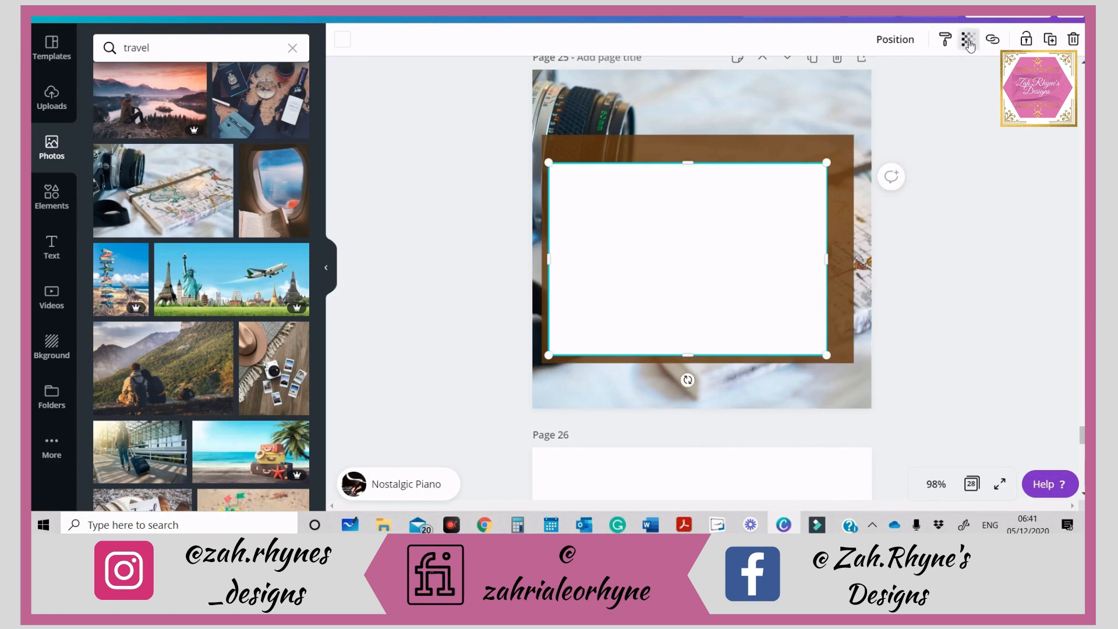
- Set the white rectangle's transparency to 80
left_click(967, 39)
left_click_drag(927, 77, 913, 82)
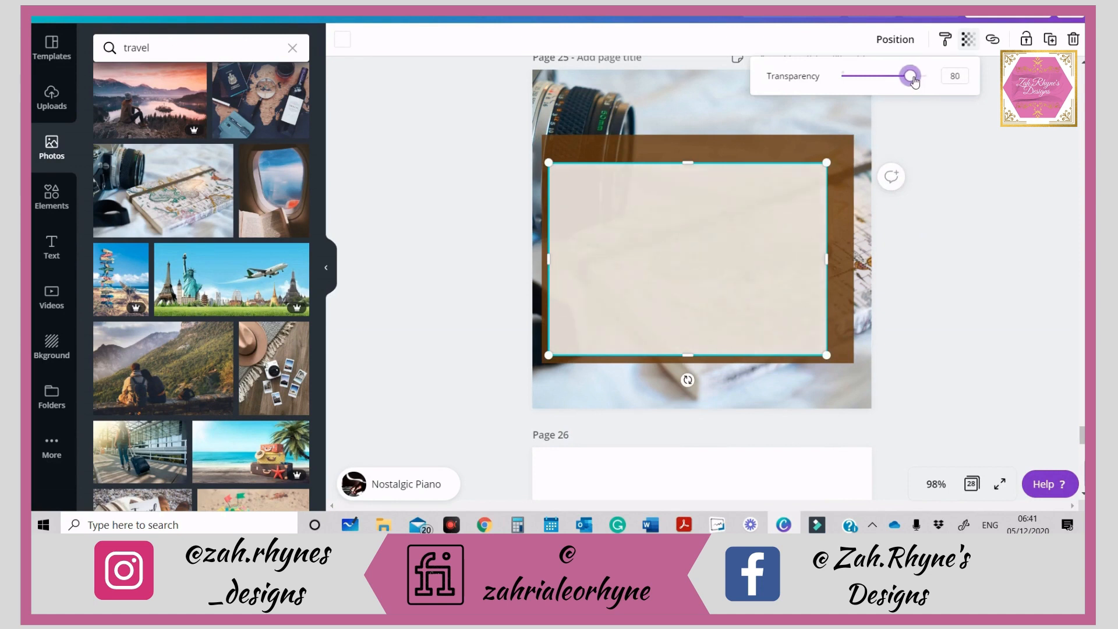
left_click(841, 153)
left_click(973, 48)
left_click_drag(927, 210, 745, 253)
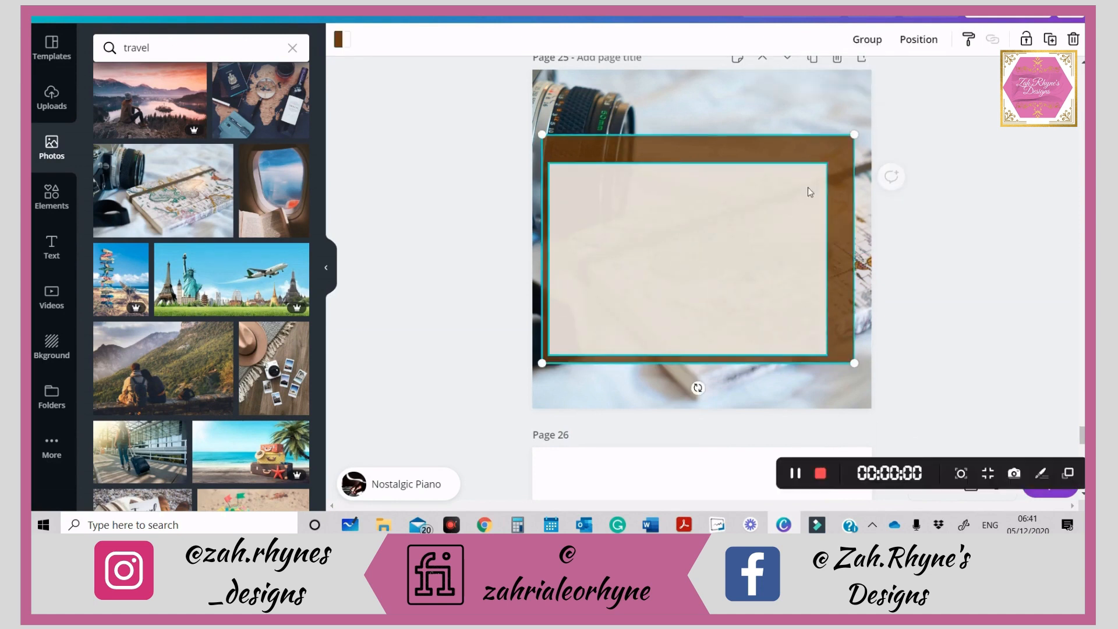
left_click(945, 109)
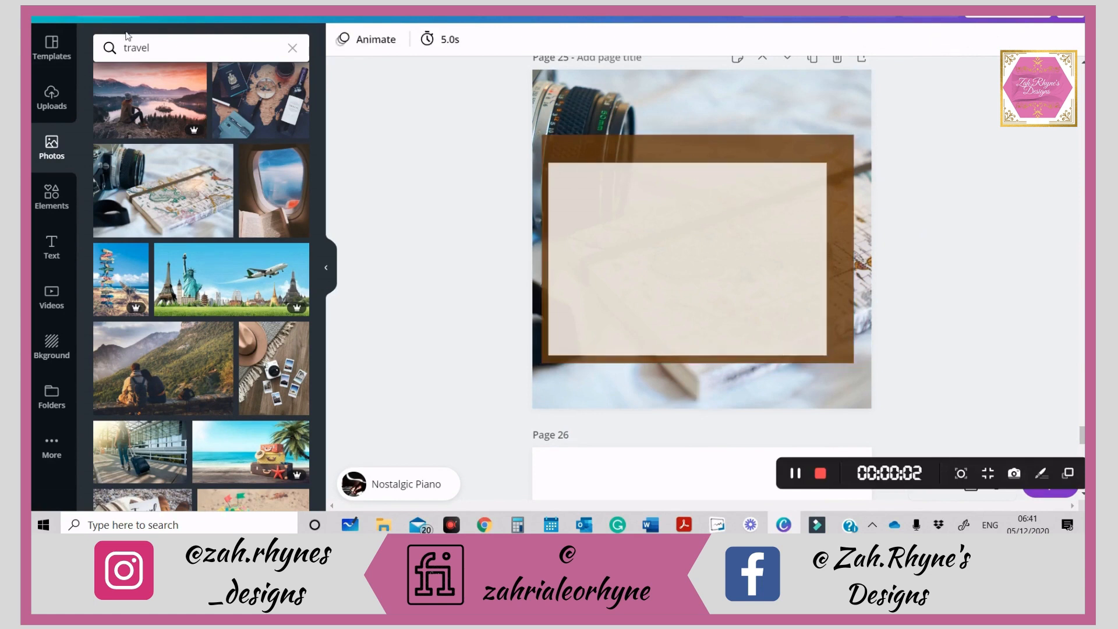
- Add a thin rectangular outline shape and stretch it around the inner rectangle, within the brown rectangle's border
left_click(36, 219)
left_click(276, 144)
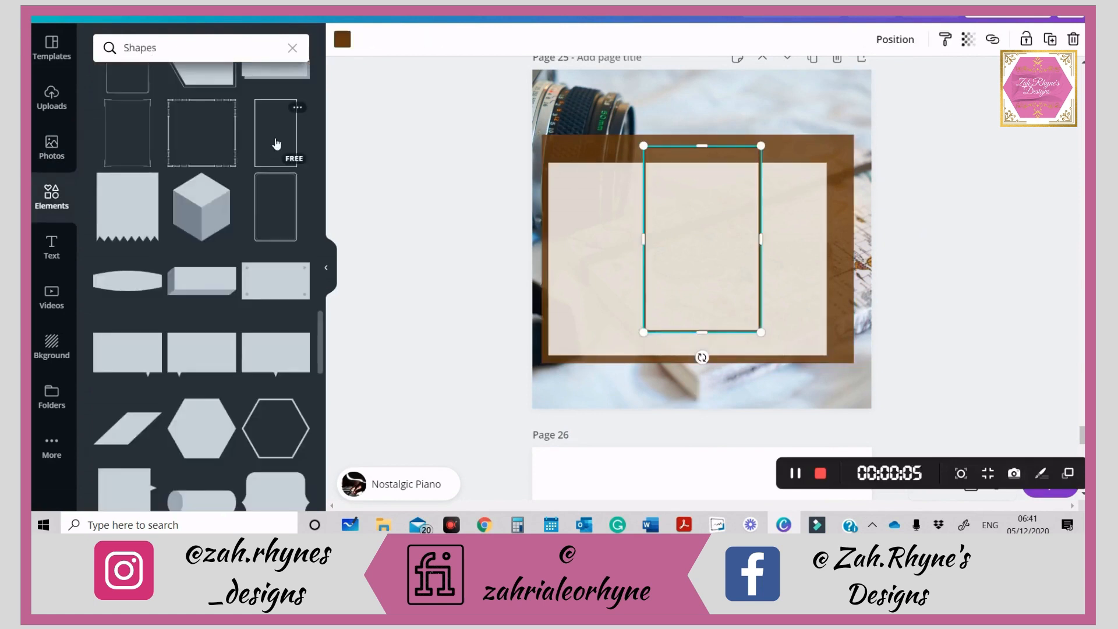
left_click_drag(738, 211, 847, 355)
left_click_drag(748, 294, 748, 172)
left_click_drag(635, 269, 553, 280)
left_click_drag(693, 342, 691, 365)
right_click(740, 347)
left_click(764, 366)
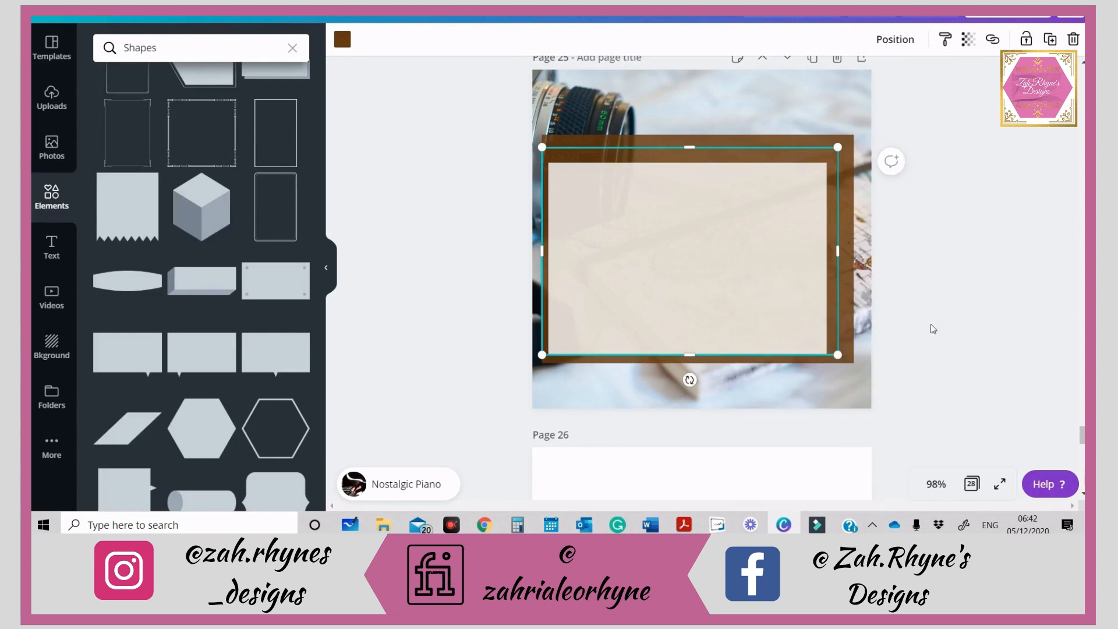
- Recolour the thin rectangular outline white
left_click(342, 39)
left_click(415, 185)
left_click(652, 142)
left_click(652, 148)
left_click(342, 39)
left_click(294, 327)
- Recolour the inner rectangle grey
left_click(611, 259)
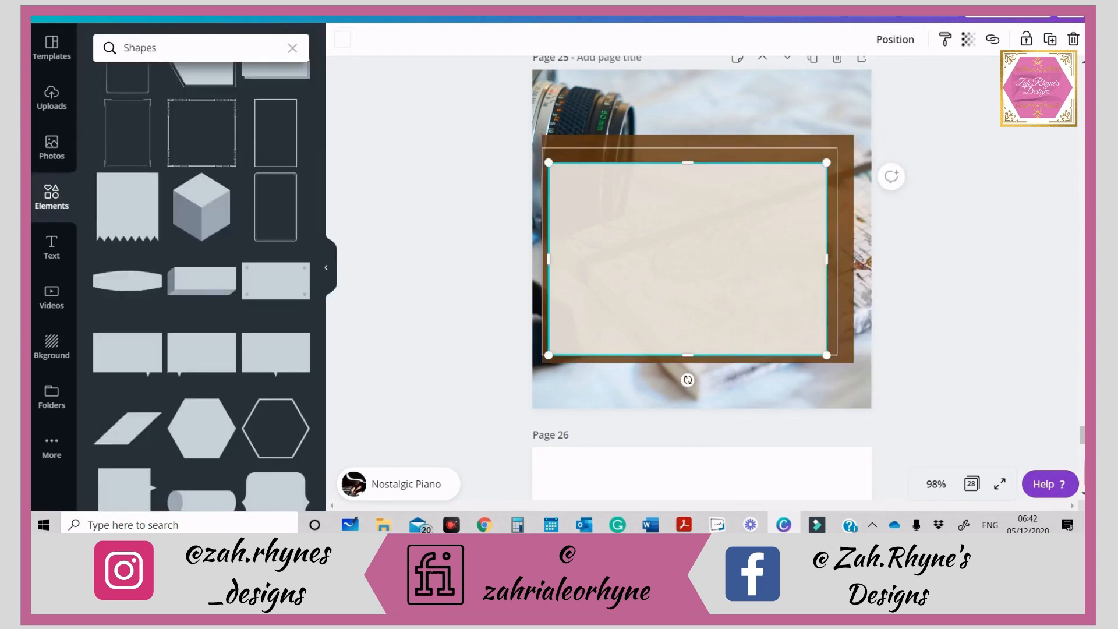
left_click(342, 39)
left_click(183, 327)
- Make the brown rectangle and the grey inner rectangle fully opaque
left_click(565, 148)
left_click(566, 140)
left_click(968, 39)
left_click_drag(912, 76, 935, 78)
left_click(756, 224)
left_click(968, 39)
left_click(954, 251)
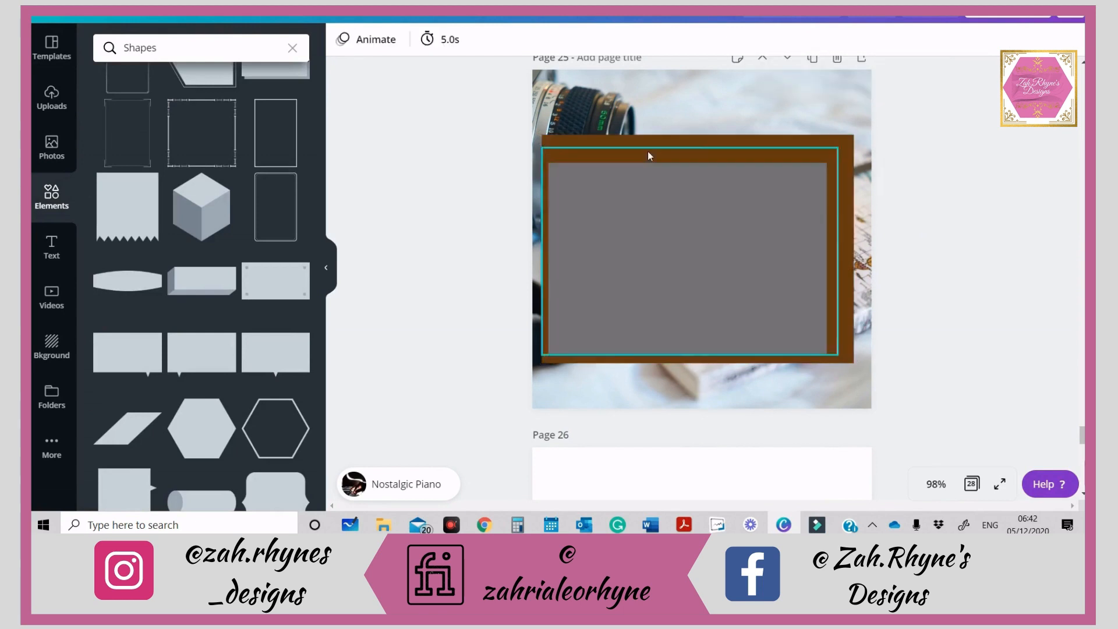
- Group the two rectangles and the outline, shrink the group slightly and set its transparency to about 79
left_click_drag(414, 187, 806, 412)
left_click(872, 41)
mouse_move(853, 136)
left_mouse_down()
mouse_move(841, 154)
mouse_move(850, 125)
left_mouse_up()
left_click(968, 39)
left_click_drag(926, 76, 905, 76)
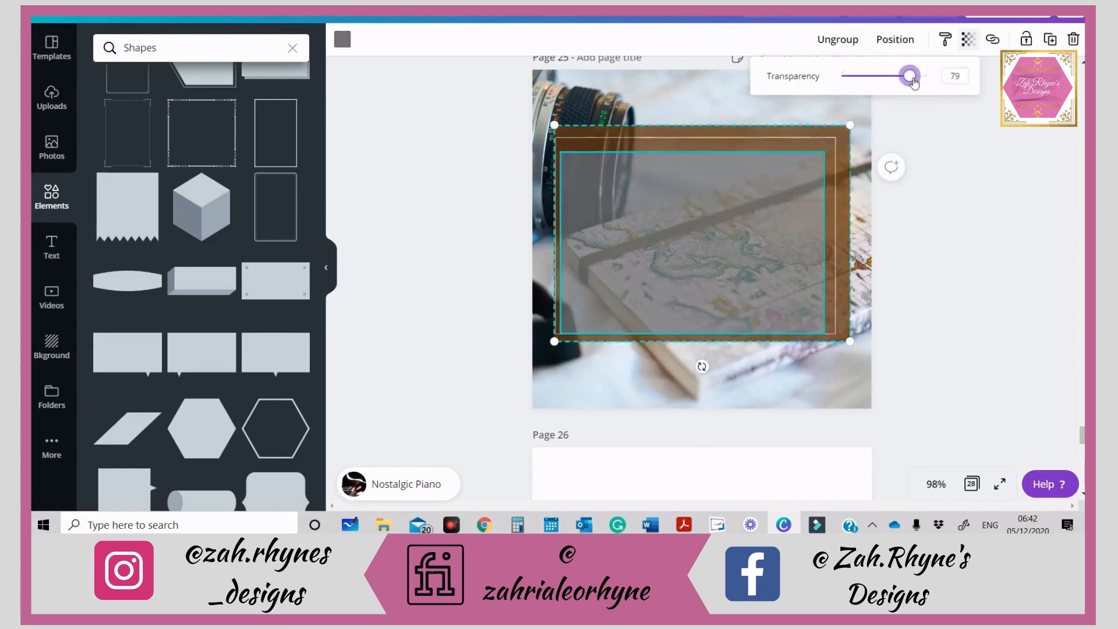
left_click(948, 152)
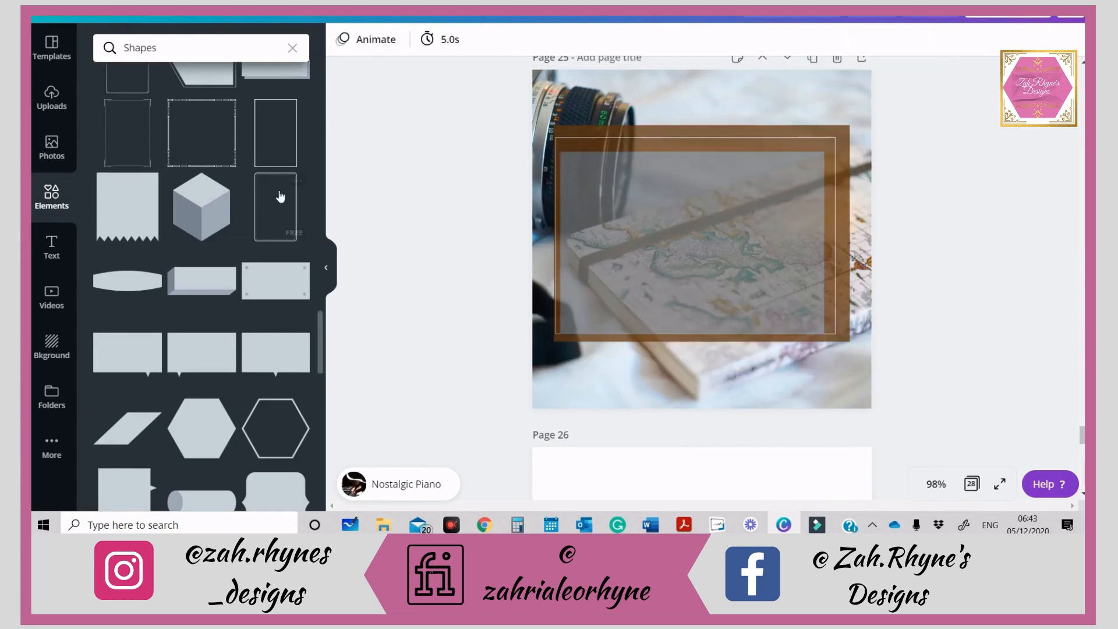
- Add the text "Traveling" in the Kage Black font and place it over the frame's upper edge
type("tTraveling")
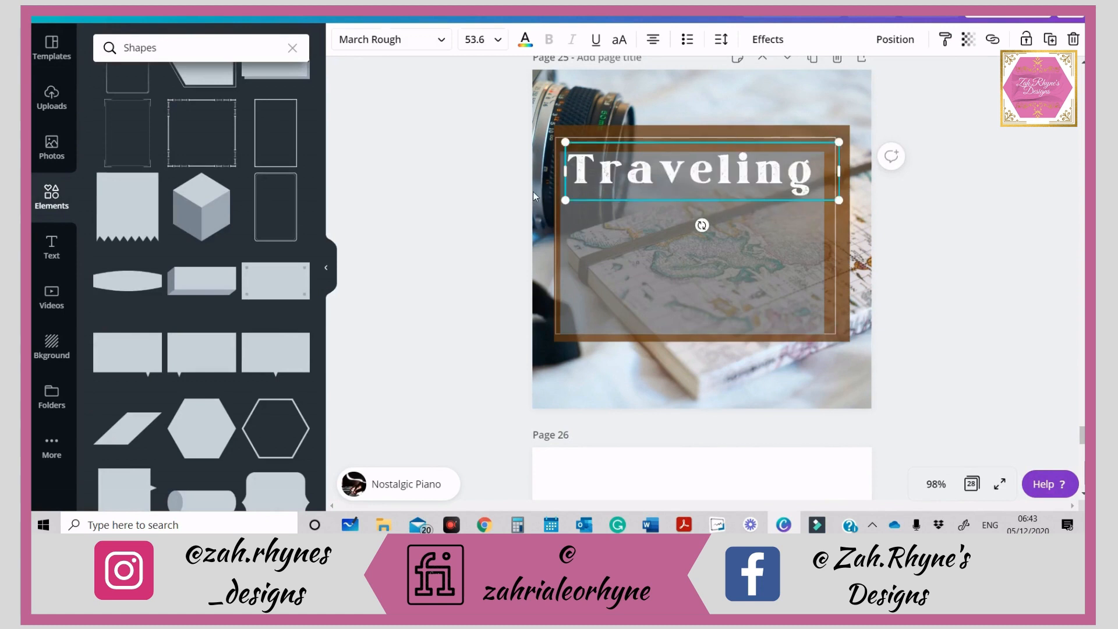
left_click(384, 39)
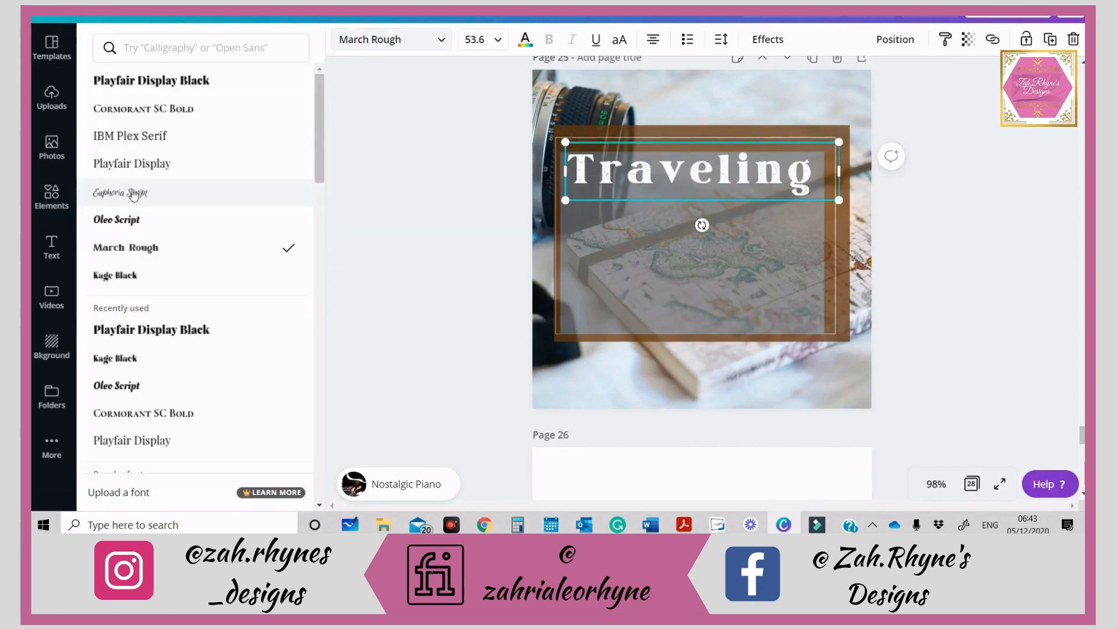
left_click(157, 220)
scroll(157, 220, "down", 3)
left_click(142, 198)
left_click_drag(775, 180, 746, 141)
left_click_drag(803, 110, 753, 150)
- Duplicate the "Traveling" text and nudge the copy to sit slightly offset over the original
left_click(968, 40)
left_click(1050, 39)
key("Left")
key("Left")
key("Left")
key("Left")
key("Up")
key("Left")
key("Left")
- Recolour the "Traveling" copy purple and nudge it left as a shadow layer
left_click(526, 41)
left_click(257, 183)
left_click(637, 146)
key("Left")
key("Left")
- Recolour the lower "Traveling" copy dark brown and nudge the purple copy to the left
left_click_drag(638, 146, 671, 161)
left_click(525, 40)
left_click(221, 179)
left_click(713, 123)
key("Left")
key("Left")
key("Left")
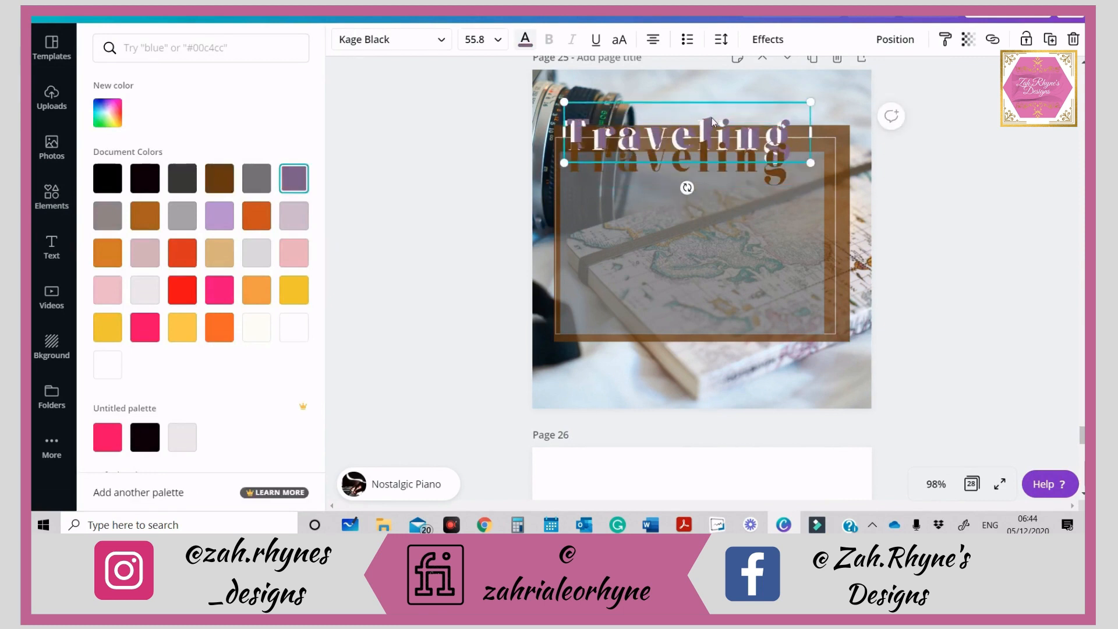
- Adjust the dark brown "Traveling" copy's transparency and move it onto the white and purple copies, slightly offset
left_click(704, 167)
left_click(967, 40)
left_click_drag(931, 77, 926, 77)
left_click(703, 150)
mouse_move(703, 150)
left_mouse_down()
mouse_move(702, 125)
mouse_move(707, 174)
mouse_move(713, 134)
left_mouse_up()
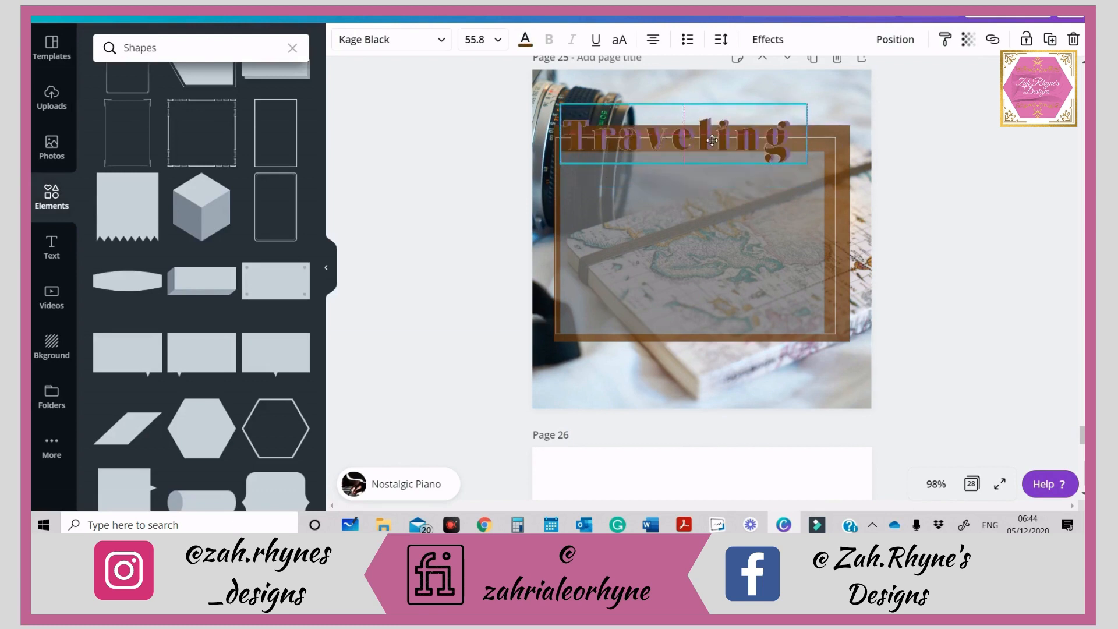
- Lock the rectangle frame, then group the stacked "Traveling" texts and enlarge the group slightly
left_click(816, 213)
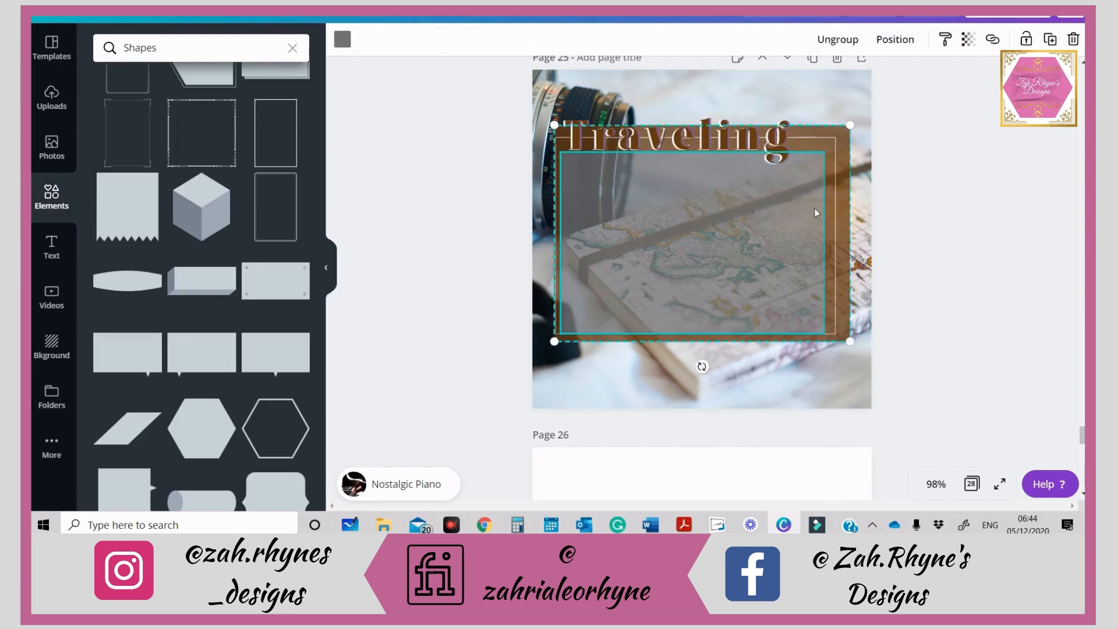
left_click(1025, 39)
left_click_drag(899, 96, 698, 145)
left_click(868, 40)
left_click(925, 180)
left_click(775, 144)
left_click_drag(811, 103, 815, 102)
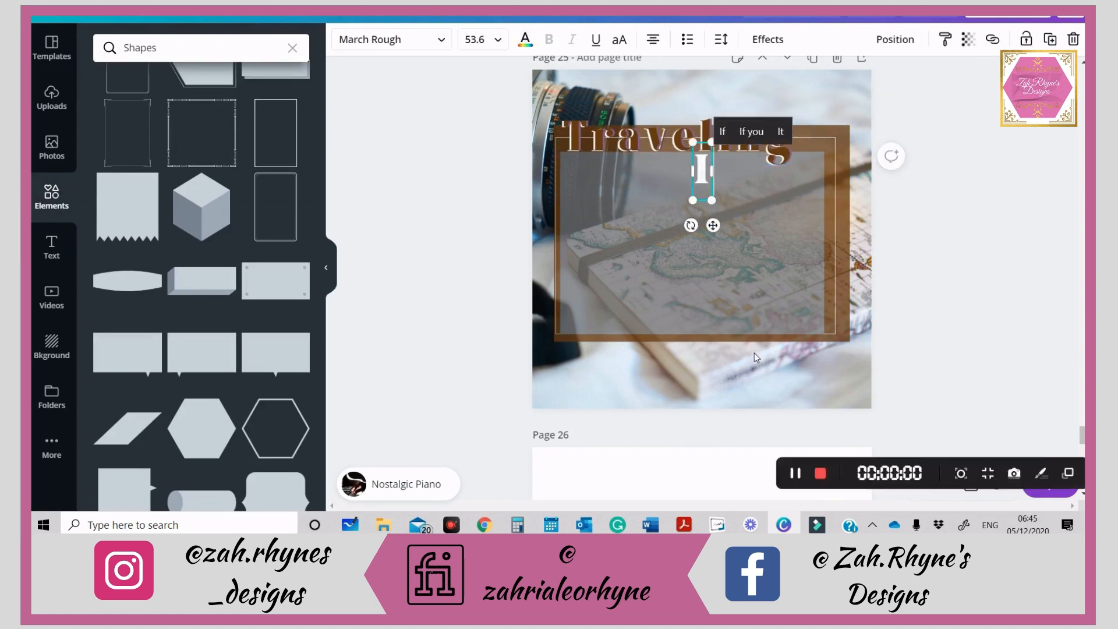
- Add the text "Ireland" in Kage Black at the frame's lower right corner with about 87 transparency
type("Ireland")
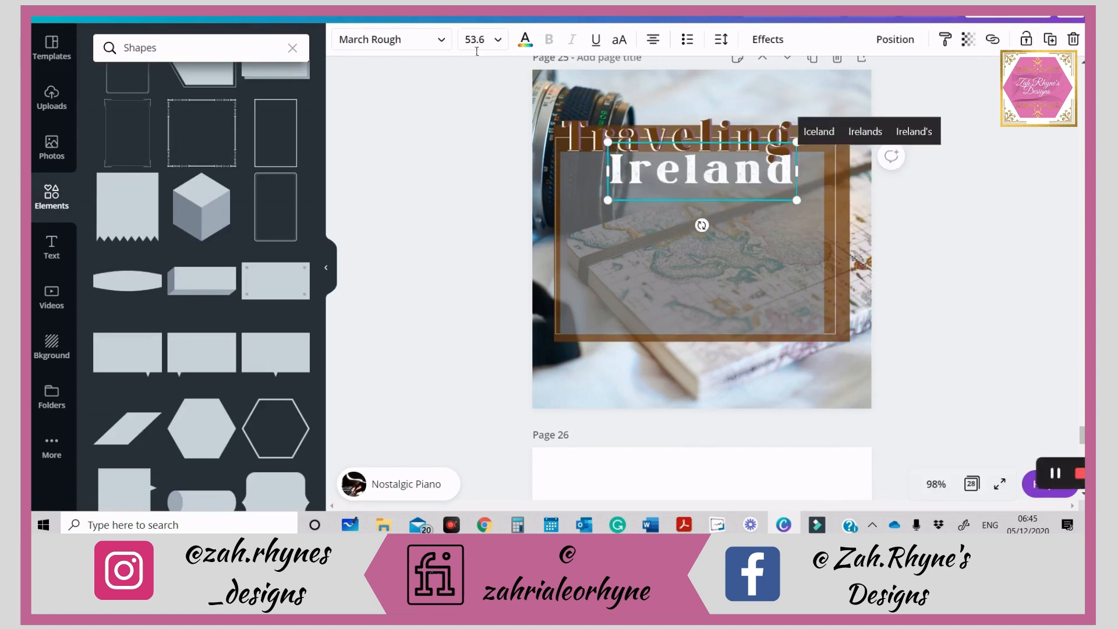
left_click(392, 39)
left_click(118, 170)
left_click(924, 175)
left_click_drag(686, 159, 745, 307)
left_click(967, 39)
left_click_drag(925, 76, 919, 77)
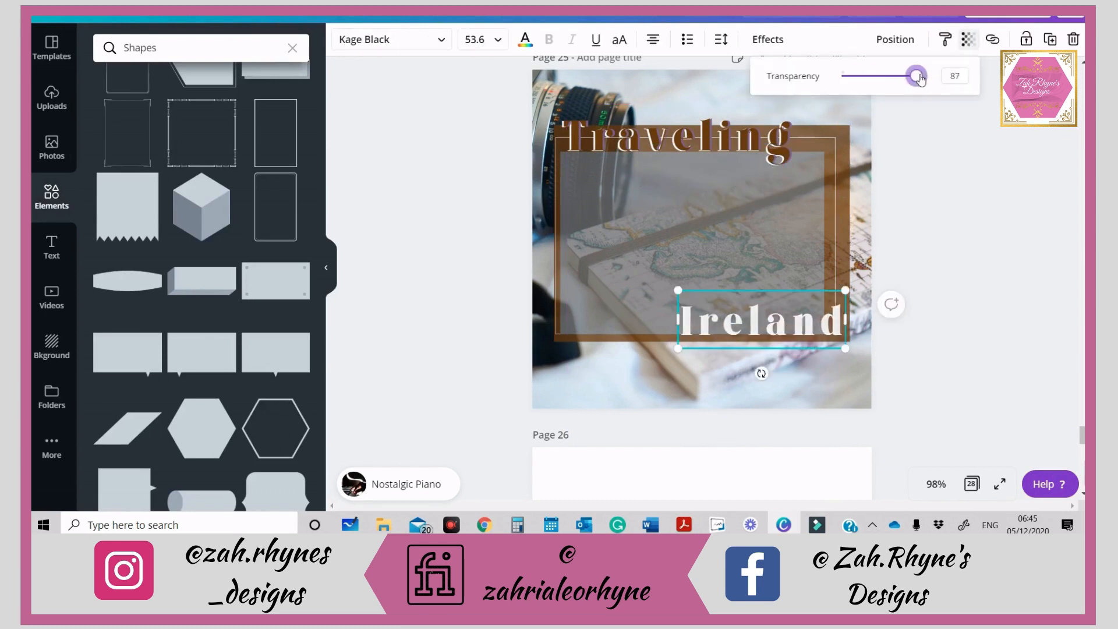
- Stack a black copy and a dark brown copy of the "Ireland" text slightly offset over the white one
left_click_drag(781, 321, 777, 323)
left_click(525, 40)
left_click(109, 180)
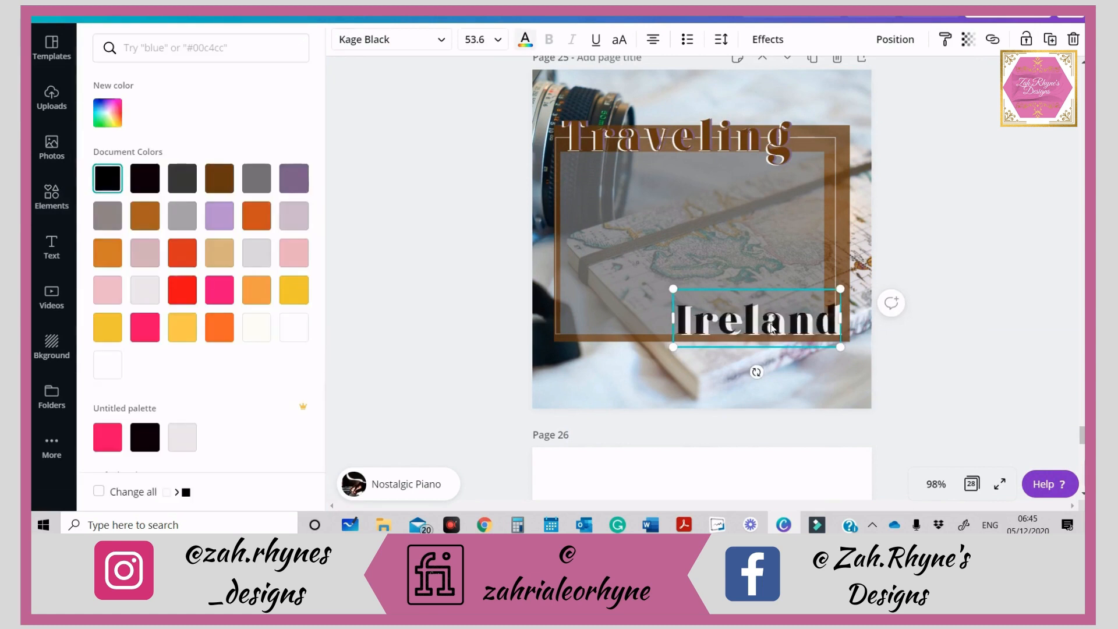
left_click(967, 39)
left_click(219, 178)
left_click_drag(742, 331, 740, 329)
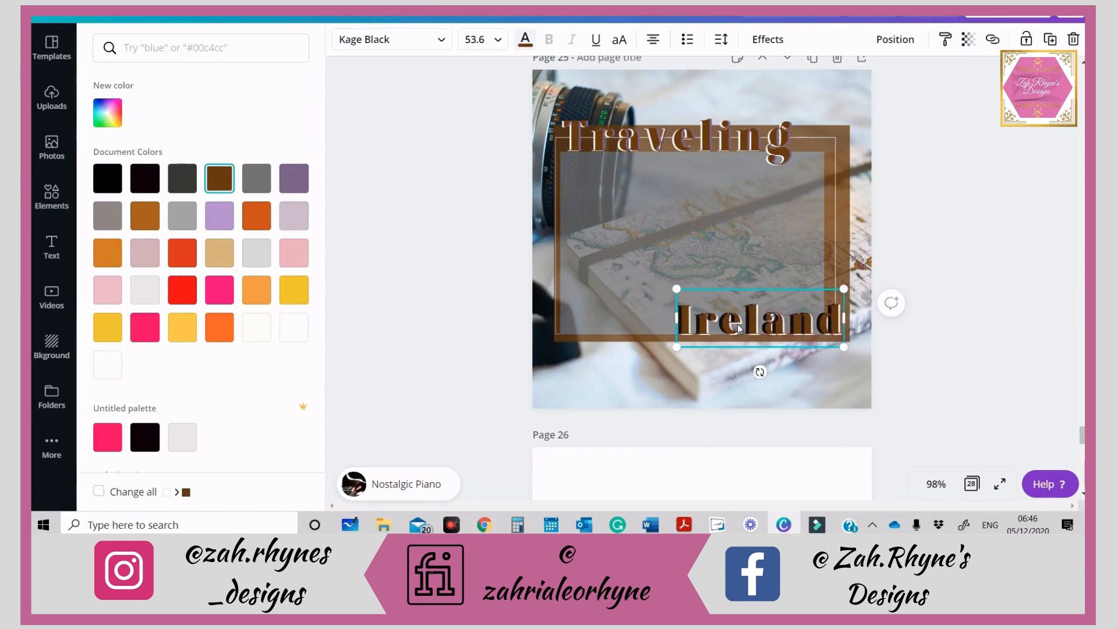
double_click(682, 360)
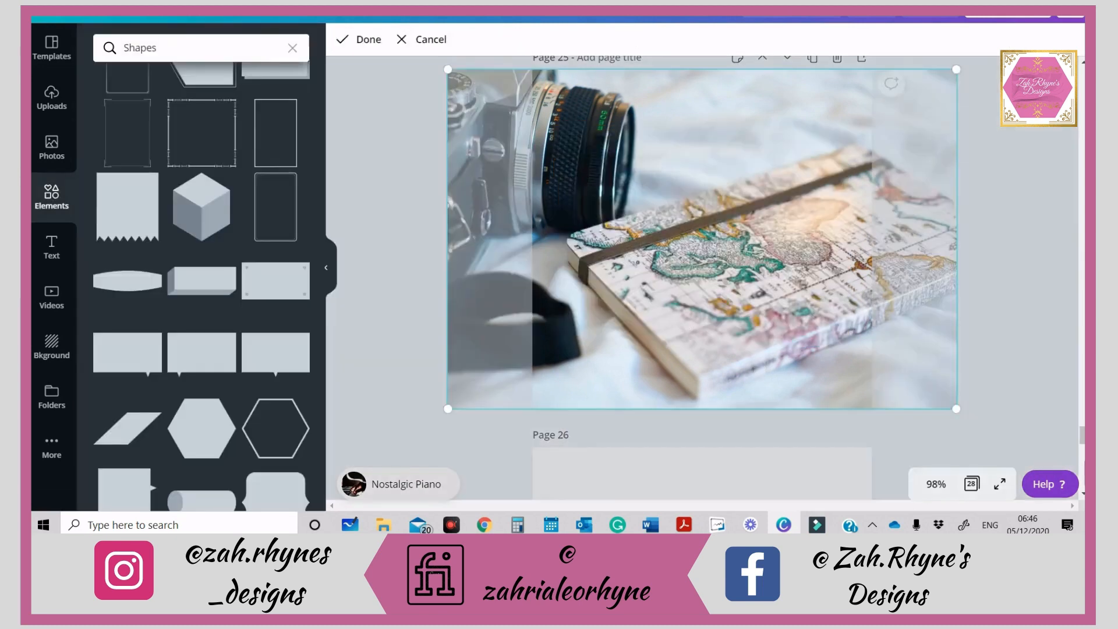
key("Escape")
left_click(684, 305)
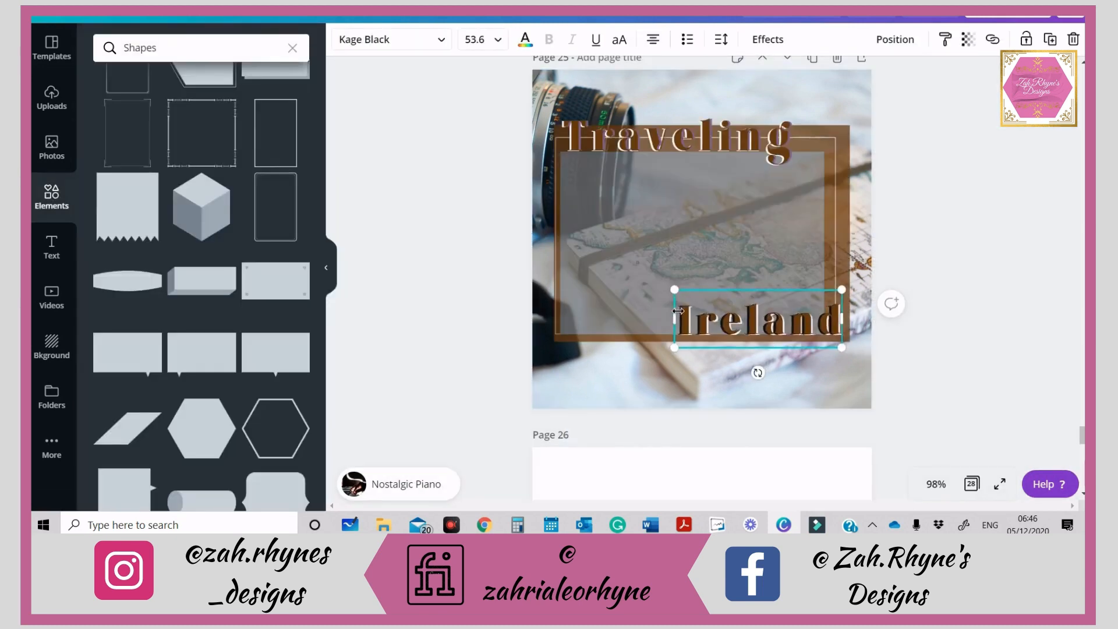
left_click(904, 356)
left_click(815, 325)
left_click(917, 296)
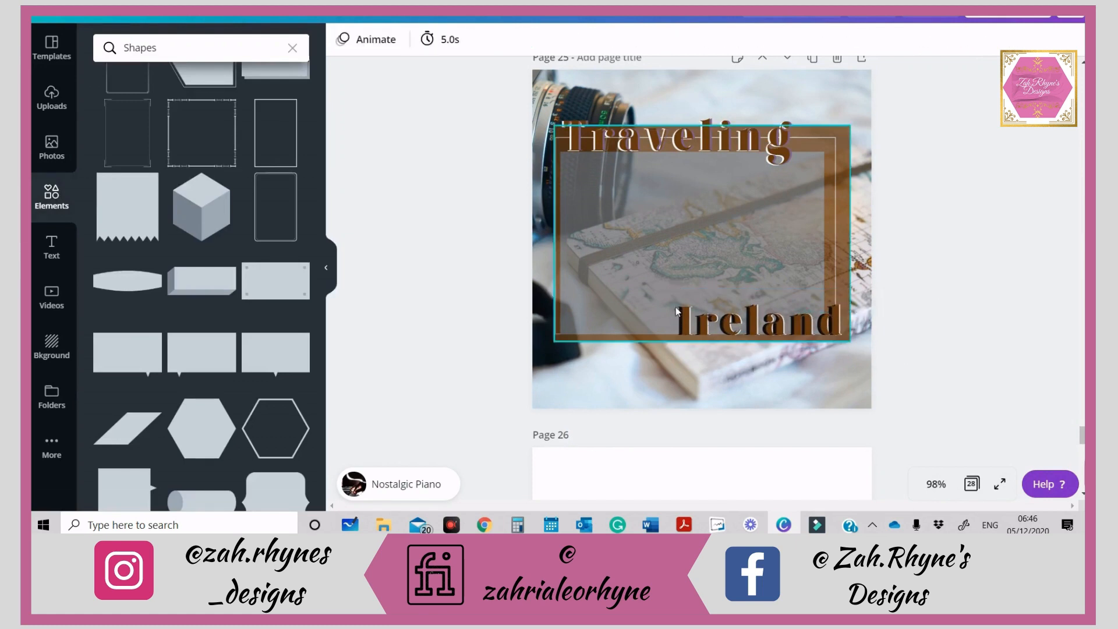
key("c")
key("Delete")
- Add the text "Check out my Travel Blog!" in the Cormorant SC Bold font
key("t")
left_click(453, 40)
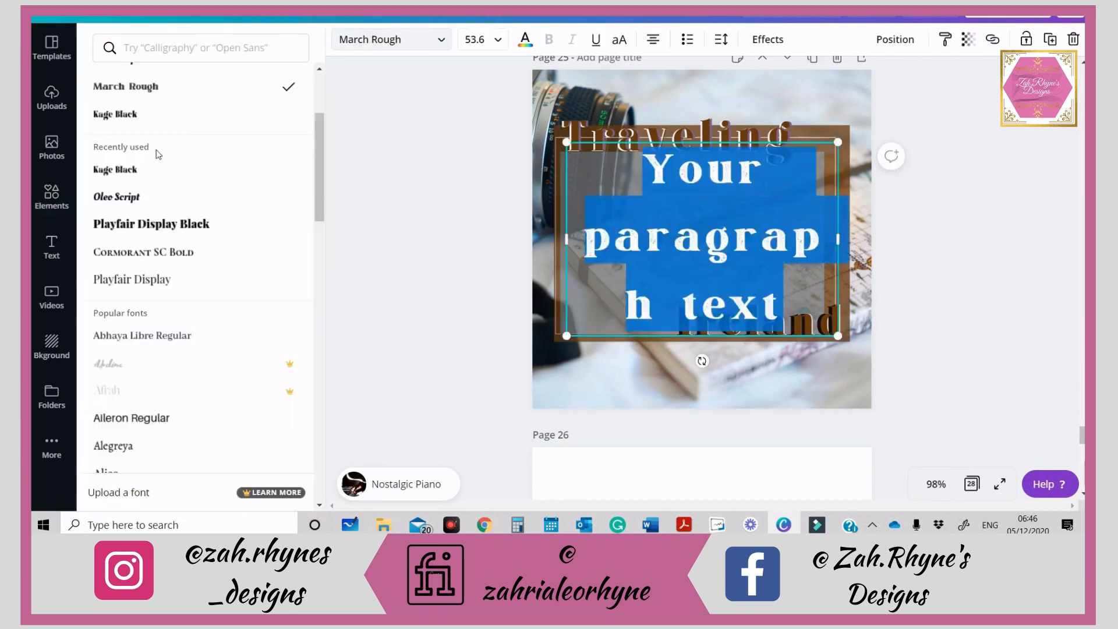
left_click(253, 255)
type("Check out my")
left_click(619, 40)
left_click(619, 40)
type("T")
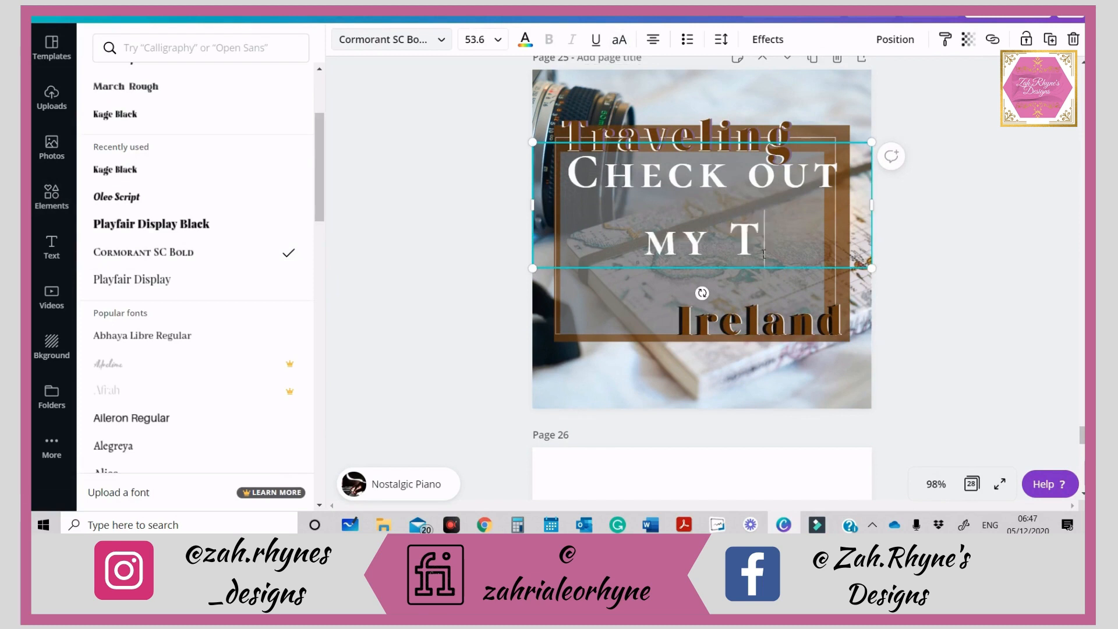
type("ravel Blog!")
key("Return")
type("my")
key("BackSpace")
key("BackSpace")
- Resize the "Check out my Travel Blog!" text onto three lines and centre it inside the frame
left_click_drag(872, 142, 941, 277)
left_click_drag(732, 248, 753, 213)
left_click(940, 286)
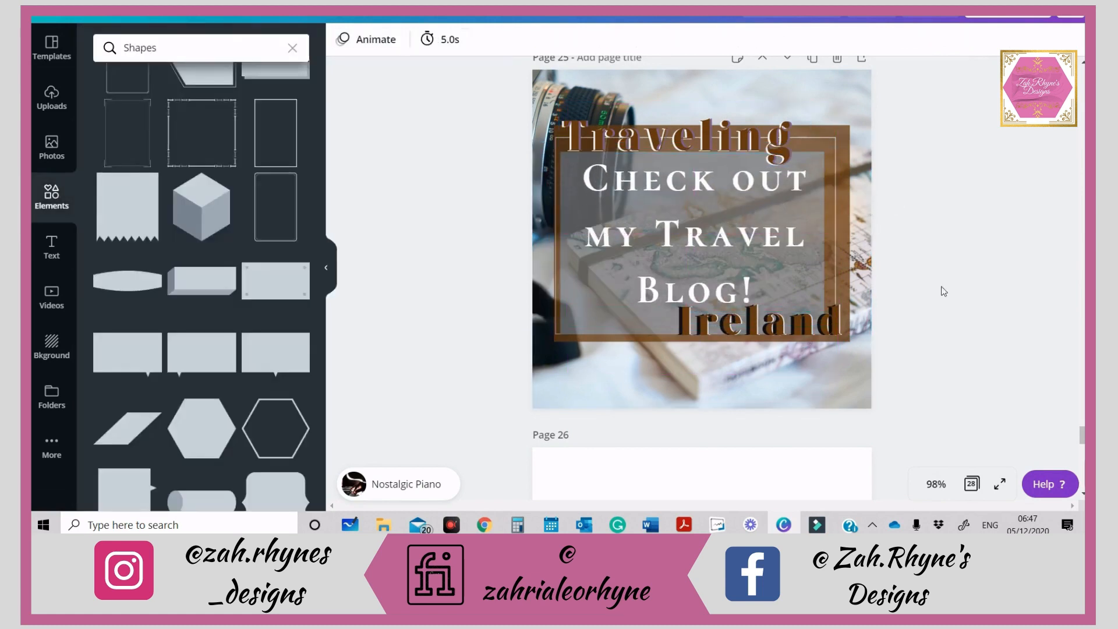
- Add the web address "mytravel.blog.com" as text in the IBM Plex Serif font
key("t")
left_click(391, 40)
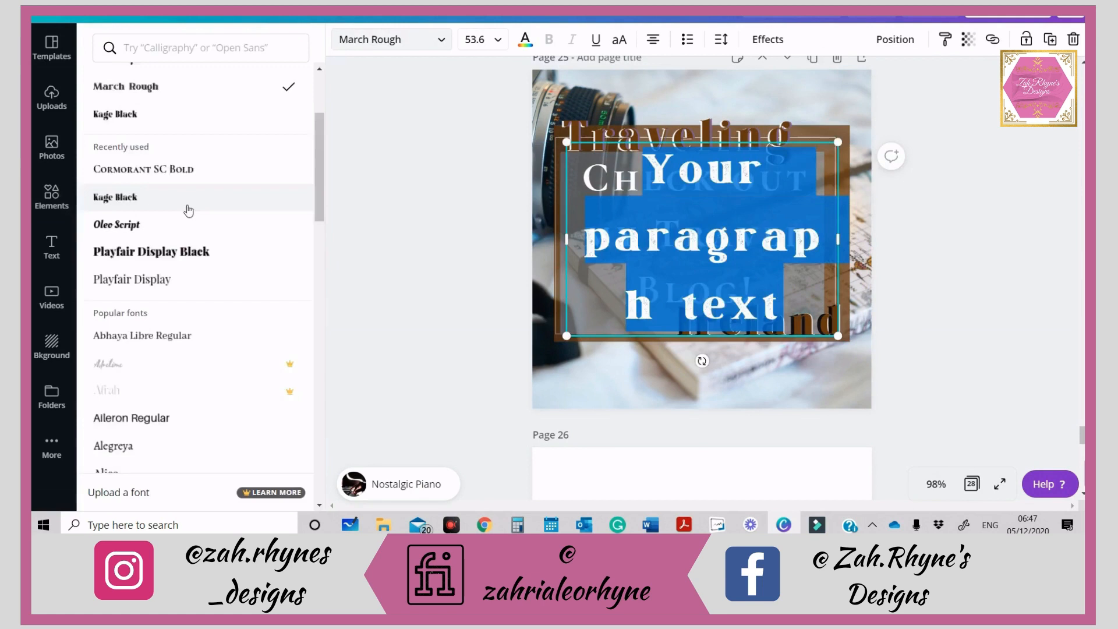
scroll(141, 130, "up", 3)
left_click(141, 136)
type("mytravelblog")
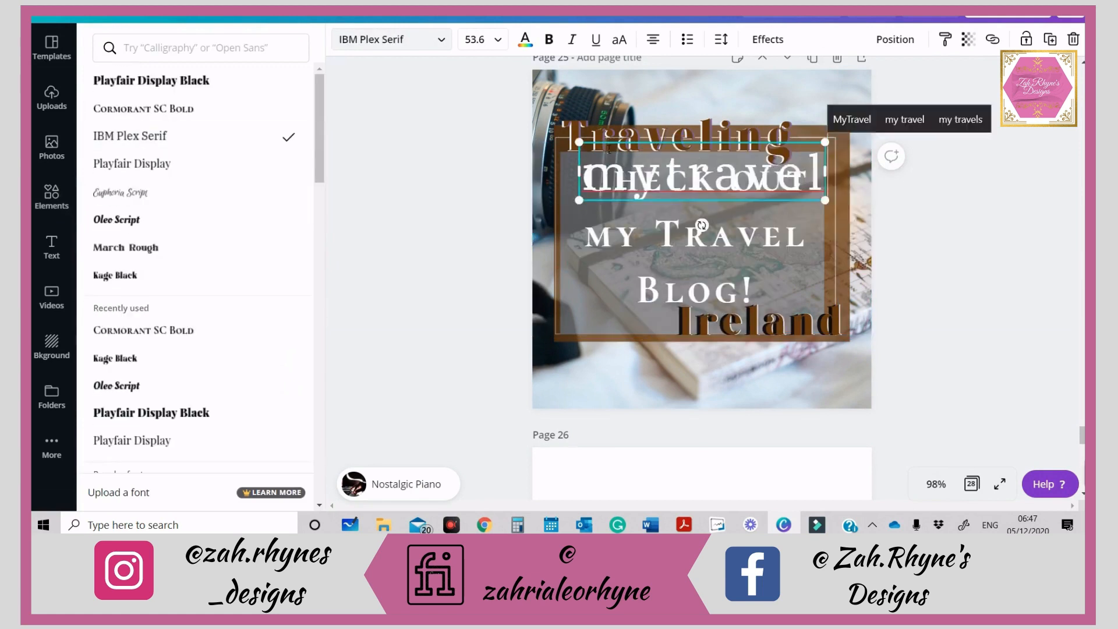
type(".com")
- Shrink the web address text and place it within the frame beneath "Blog!"
left_click_drag(871, 142, 695, 208)
left_click_drag(707, 249, 788, 256)
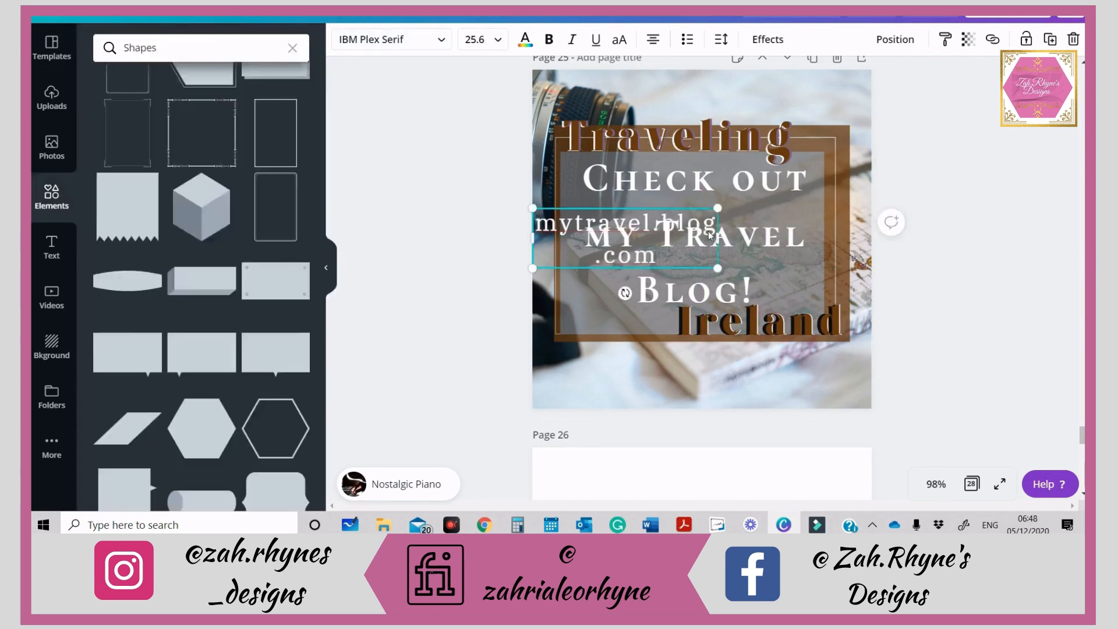
left_click_drag(717, 208, 664, 236)
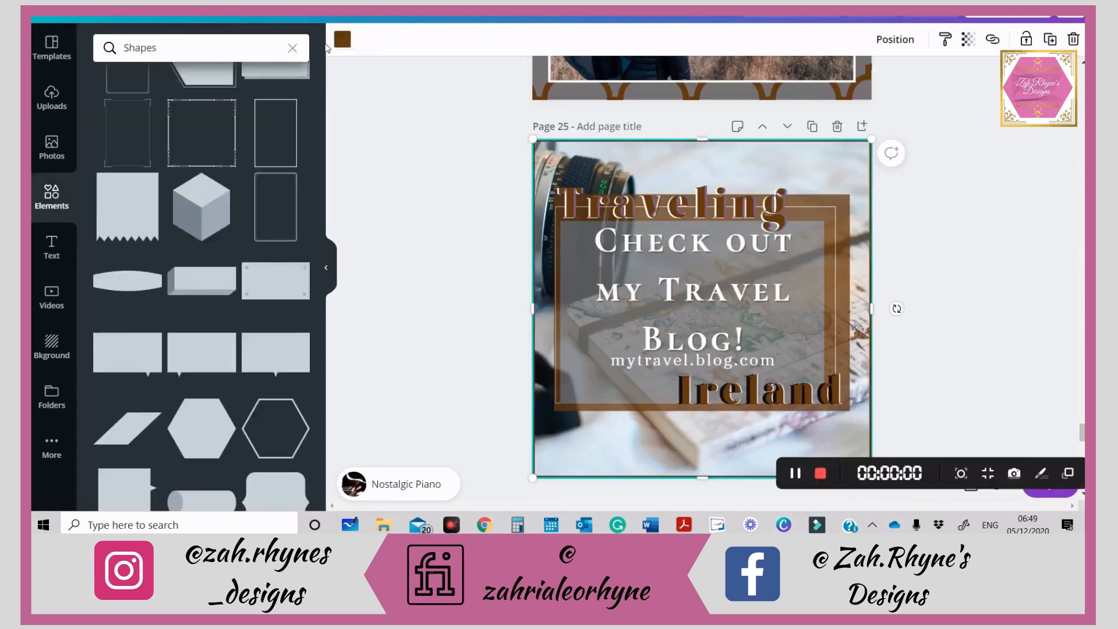
- Recolour the thin outline around page 25 white and stretch it to the page edges
left_click(342, 39)
left_click(294, 327)
left_click(445, 274)
left_click(444, 274)
left_click(545, 152)
left_click_drag(533, 139, 531, 138)
left_click_drag(622, 284, 625, 285)
left_click_drag(533, 139, 531, 137)
left_click(897, 235)
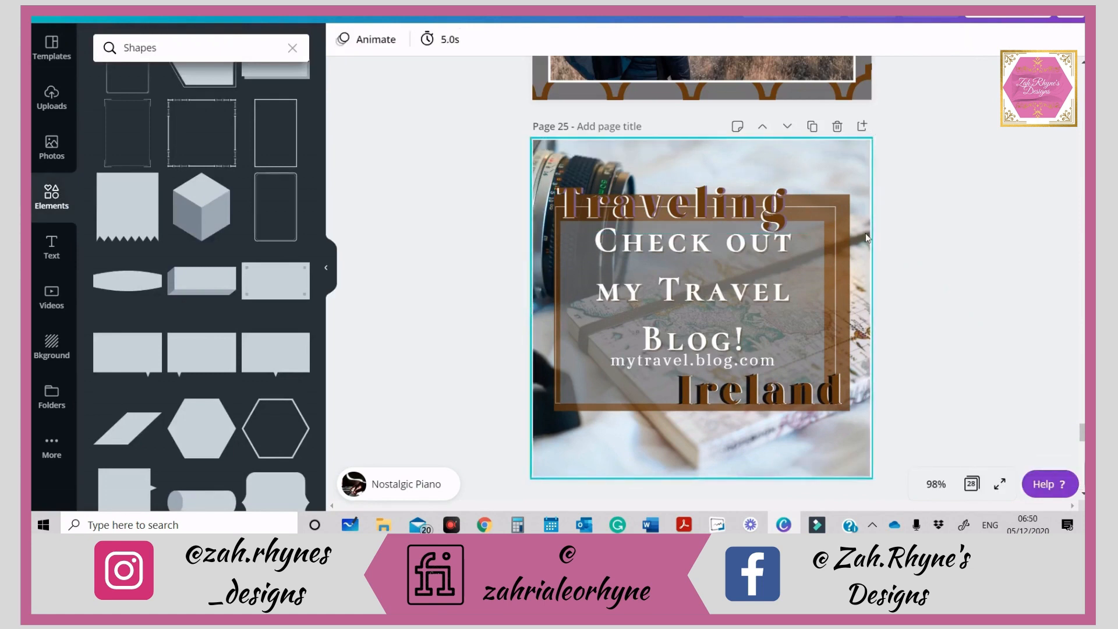
- Lock the white outline on page 25 and view the travel social media post designs on Google for reference
left_click(843, 185)
right_click(842, 168)
left_click(885, 363)
left_click(820, 176)
scroll(669, 317, "down", 10)
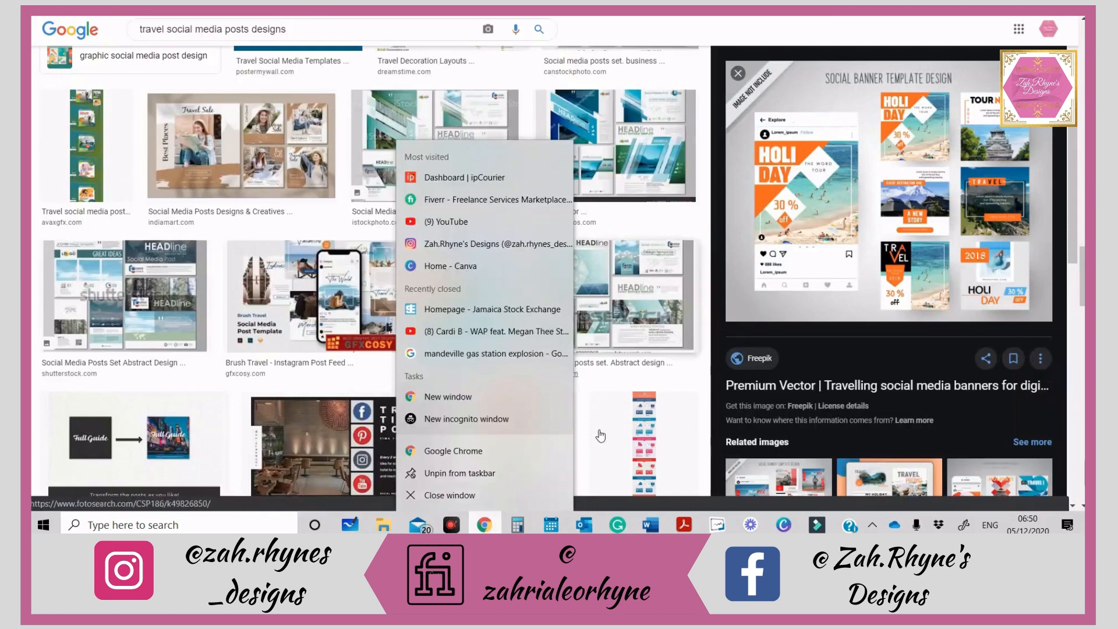
left_click(703, 420)
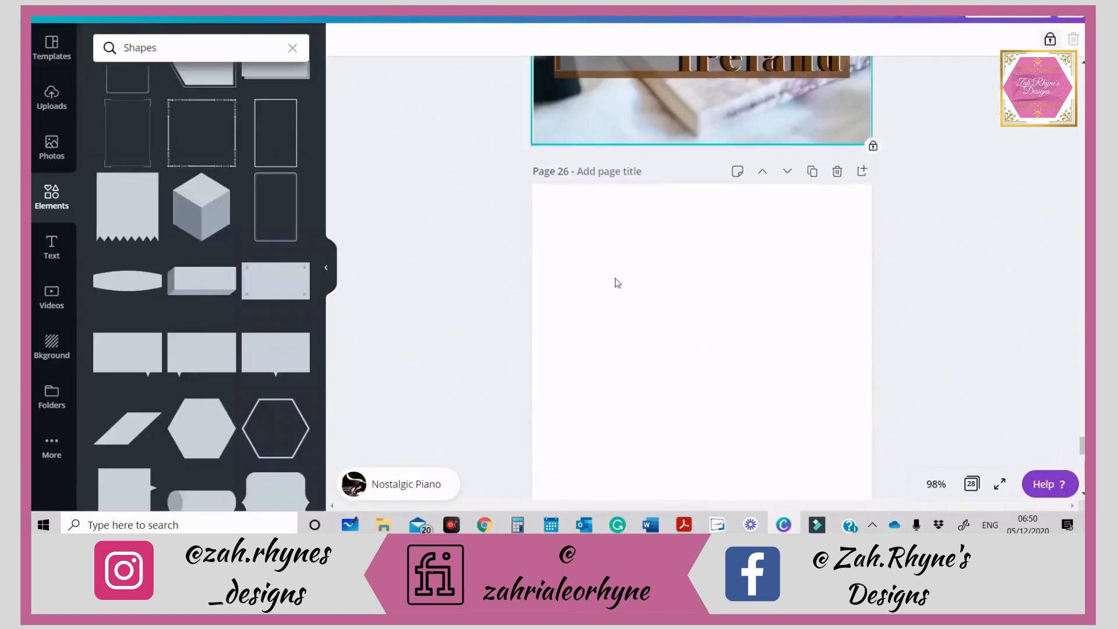
- Set the blank page 26's background colour to the same dark brown used on page 25
left_click(696, 304)
left_click(342, 39)
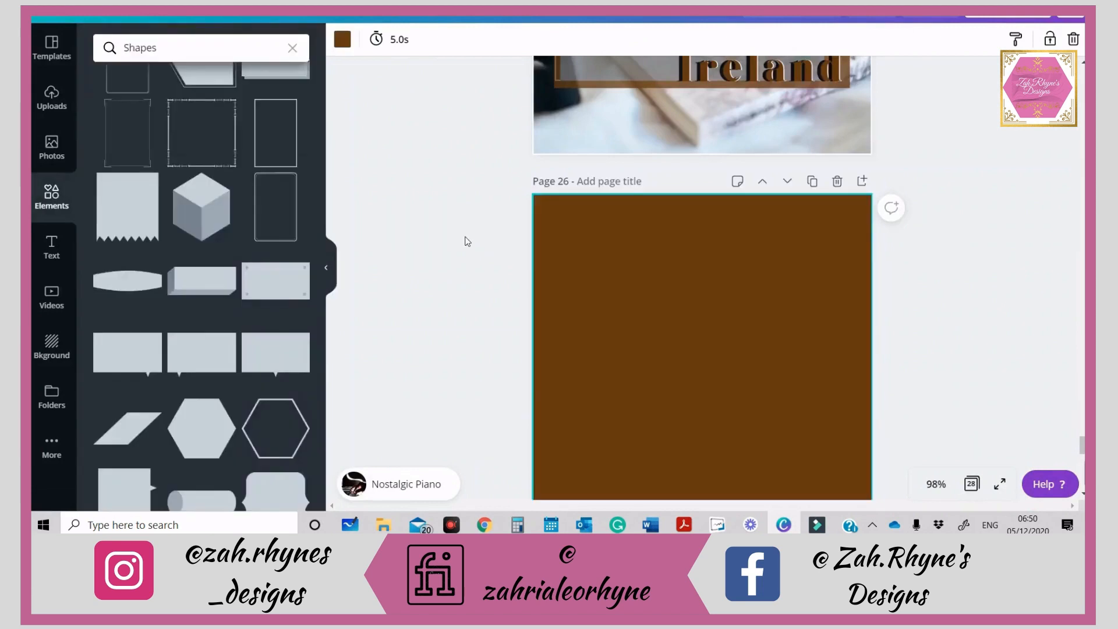
scroll(604, 287, "down", 3)
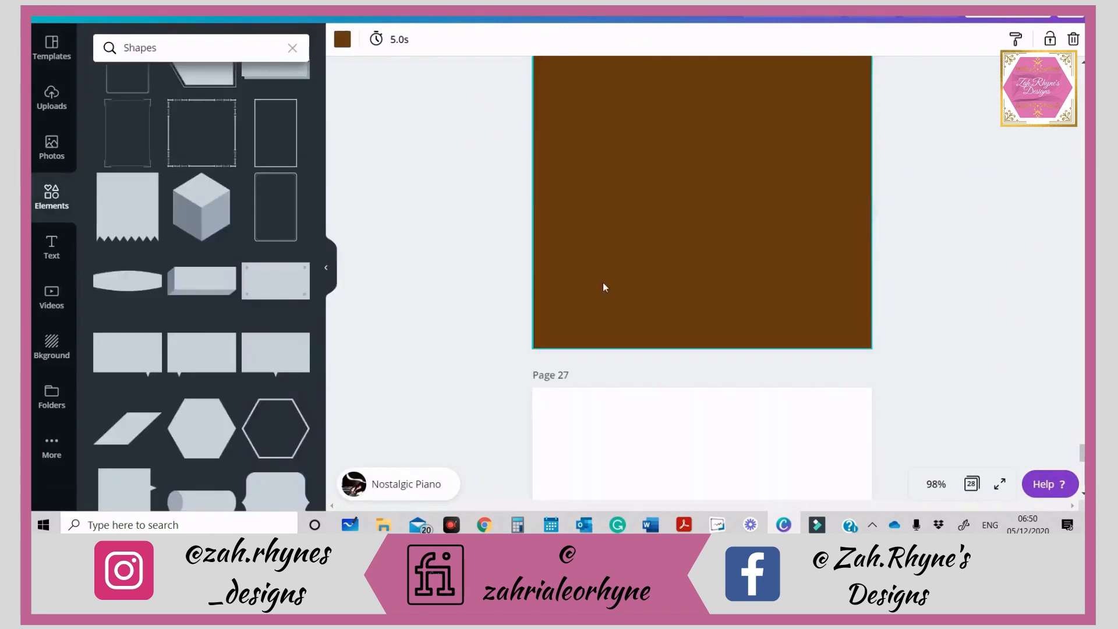
scroll(604, 287, "up", 1)
scroll(321, 210, "up", 1)
scroll(458, 222, "up", 2)
scroll(459, 221, "up", 1)
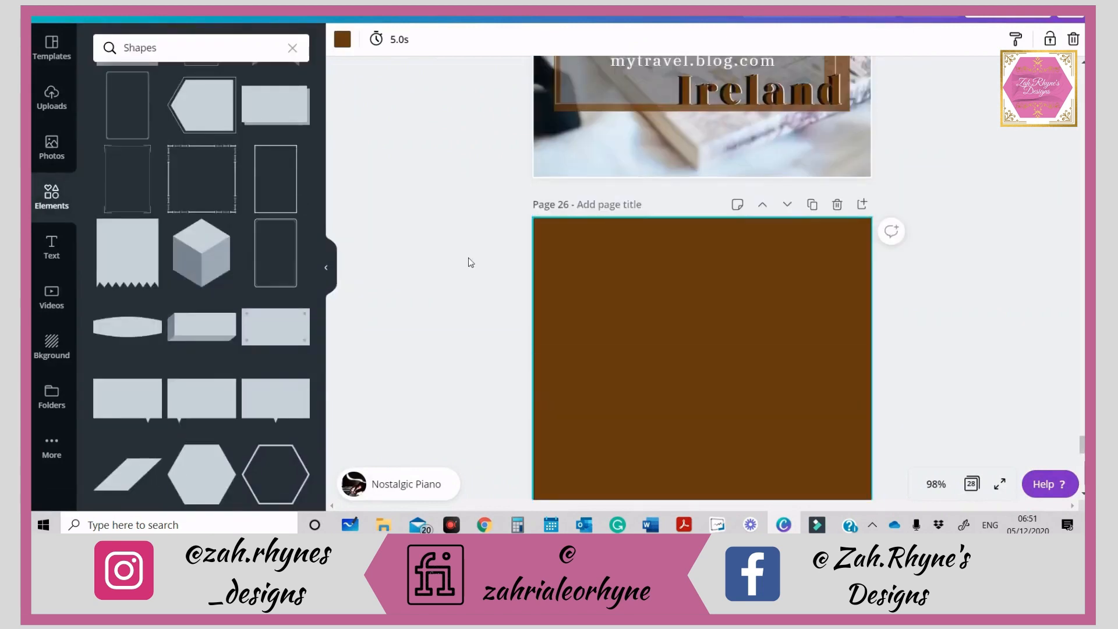
- Add the travel photo with passports, world map and wine bottle, and stretch it across the lower part of page 26
scroll(468, 257, "down", 3)
left_click(51, 96)
left_click(53, 154)
scroll(233, 175, "down", 3)
scroll(232, 174, "up", 3)
scroll(258, 167, "up", 1)
left_click_drag(258, 167, 490, 238)
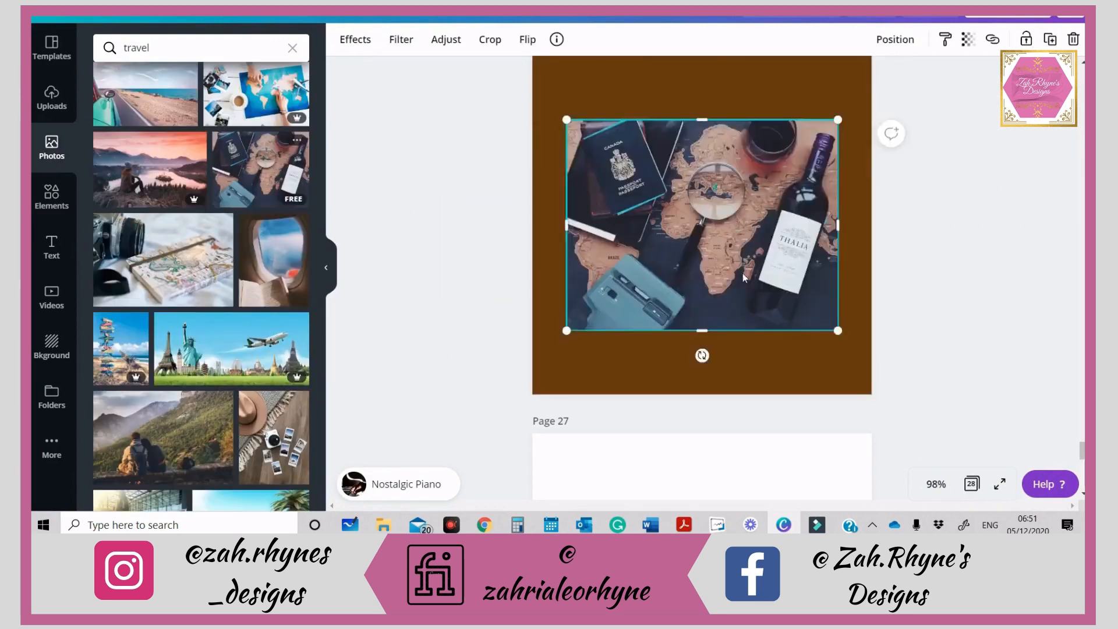
left_click_drag(604, 160, 571, 222)
left_click_drag(808, 296, 873, 312)
left_click(898, 287)
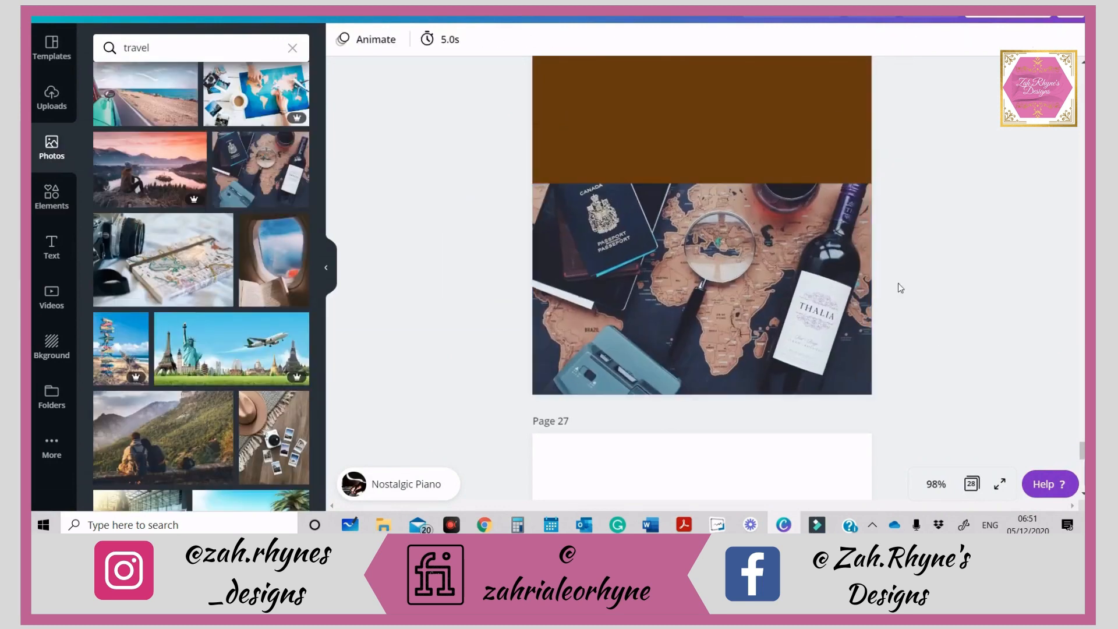
- Add a thin outline frame with corner accents, widen it across the brown area of page 26 and recolour it white
left_click(58, 157)
left_click(58, 204)
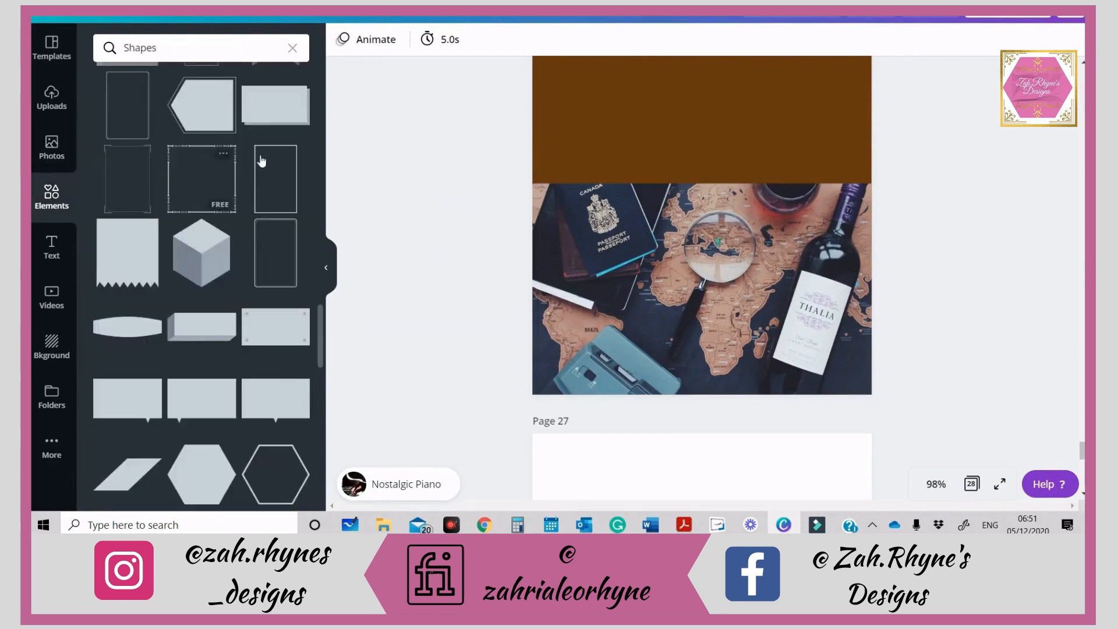
left_click(129, 178)
left_click_drag(639, 226, 501, 224)
left_click_drag(647, 236, 684, 193)
left_click_drag(806, 90, 862, 84)
left_click(343, 39)
left_click(296, 321)
scroll(751, 211, "up", 2)
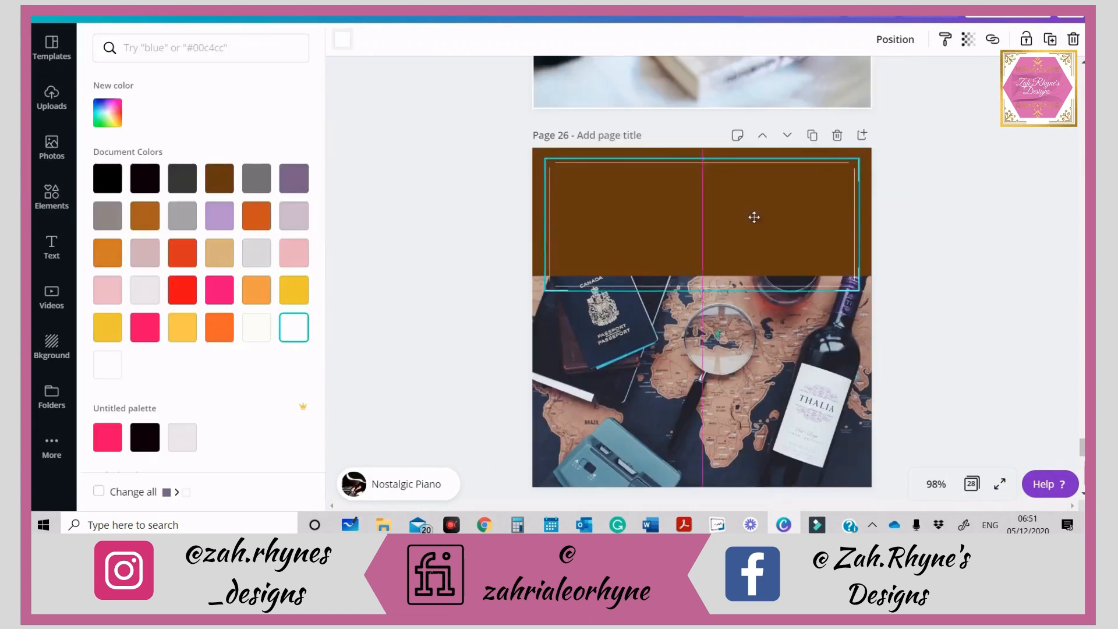
left_click(948, 309)
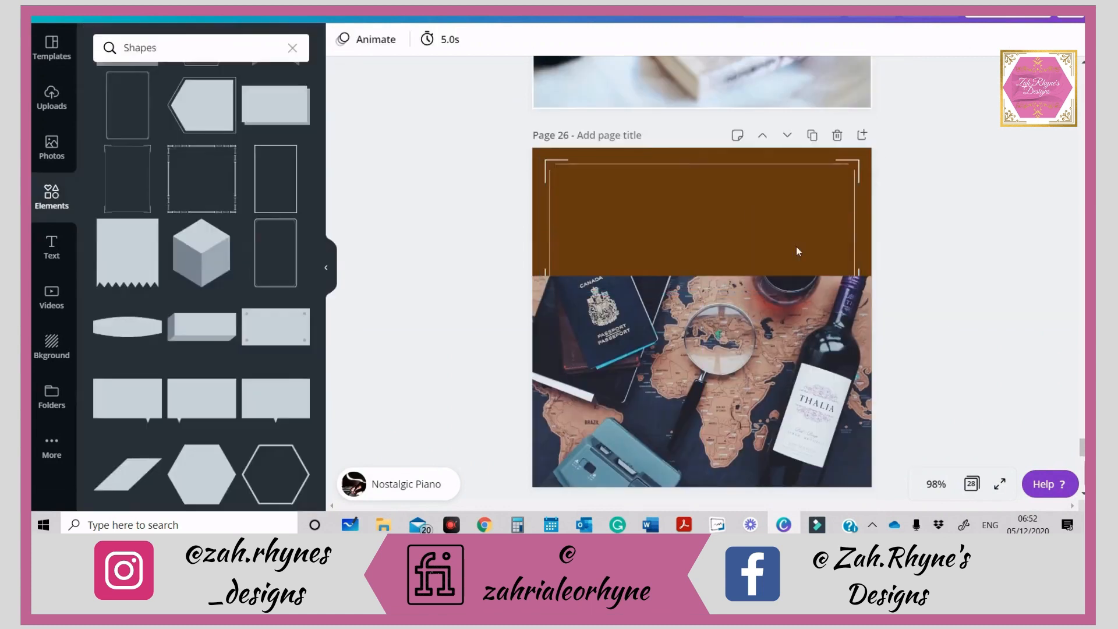
- Add a circle over the photo, shrink it to about 120 × 120 and recolour it grey
left_click(282, 235)
left_click_drag(809, 218, 681, 337)
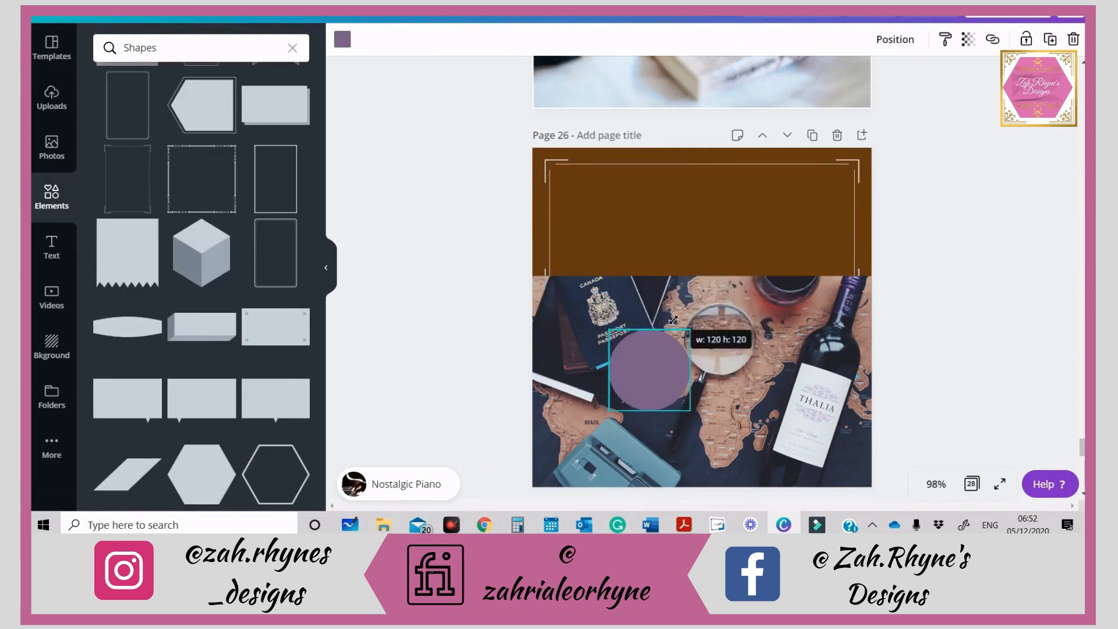
left_click(343, 40)
left_click(256, 178)
- Add two smaller overlapping shapes on the grey circle, one light circle and one dark brown oval, and arrange their layering
key("c")
left_click_drag(796, 225, 646, 374)
left_click_drag(639, 400, 636, 374)
key("ctrl+d")
left_click(220, 178)
right_click(615, 375)
left_click(687, 391)
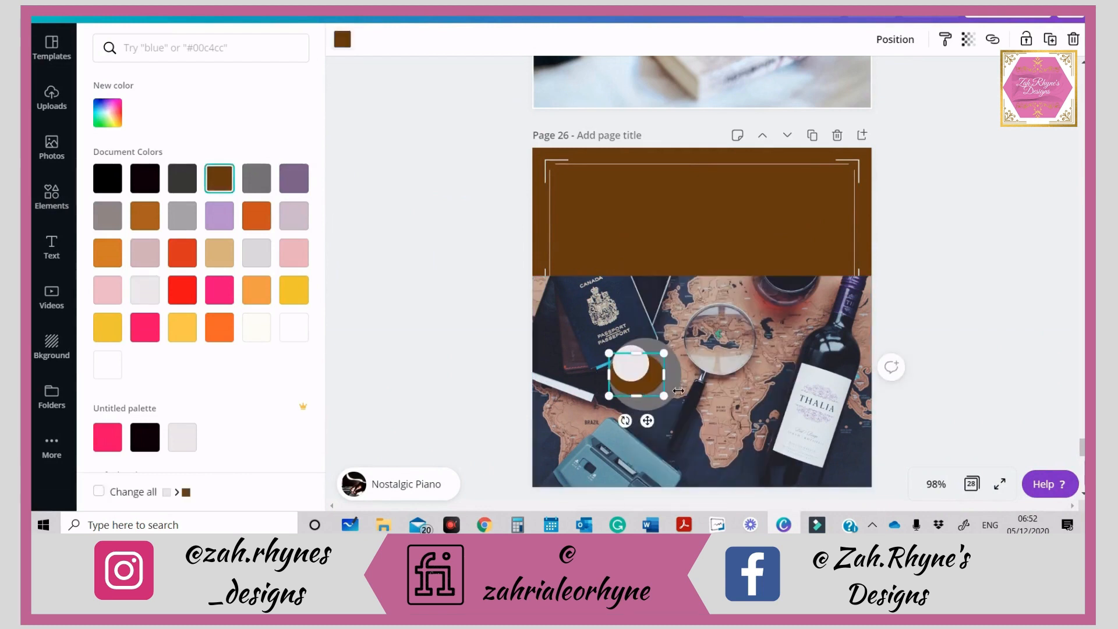
- Adjust the size and position of the light circle so it overlaps the brown oval's edge
left_click(589, 344)
left_click(630, 364)
left_click_drag(630, 364, 626, 371)
left_click(589, 349)
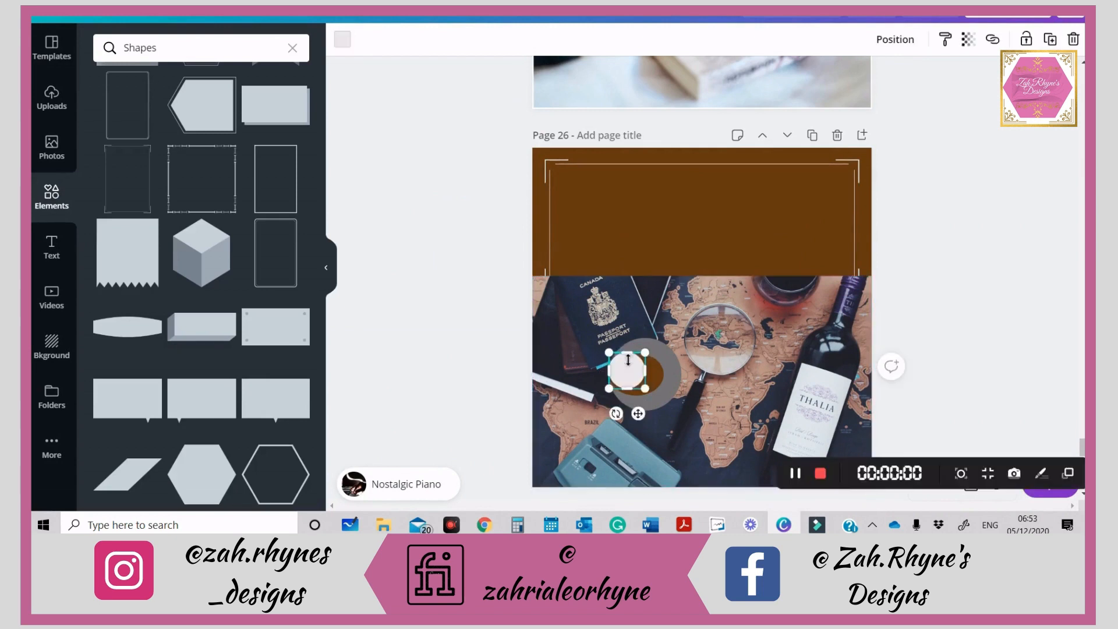
left_click_drag(625, 363, 650, 368)
left_click(592, 369)
left_click(619, 365)
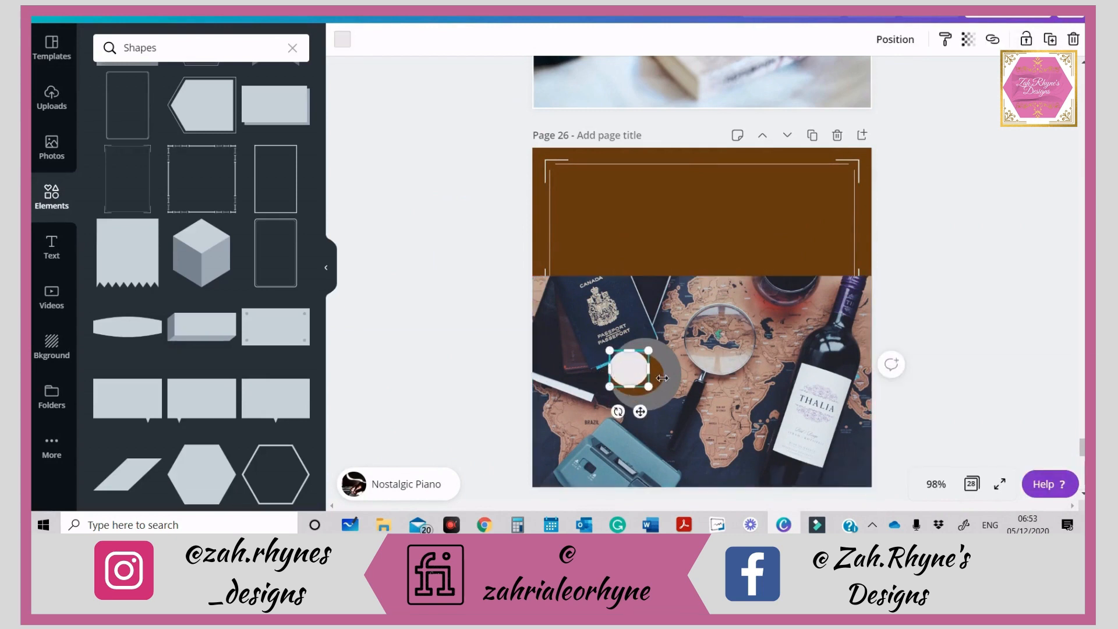
- Select the three overlapping circle shapes on the photo and group them
left_click(592, 365)
left_click_drag(585, 336, 733, 414)
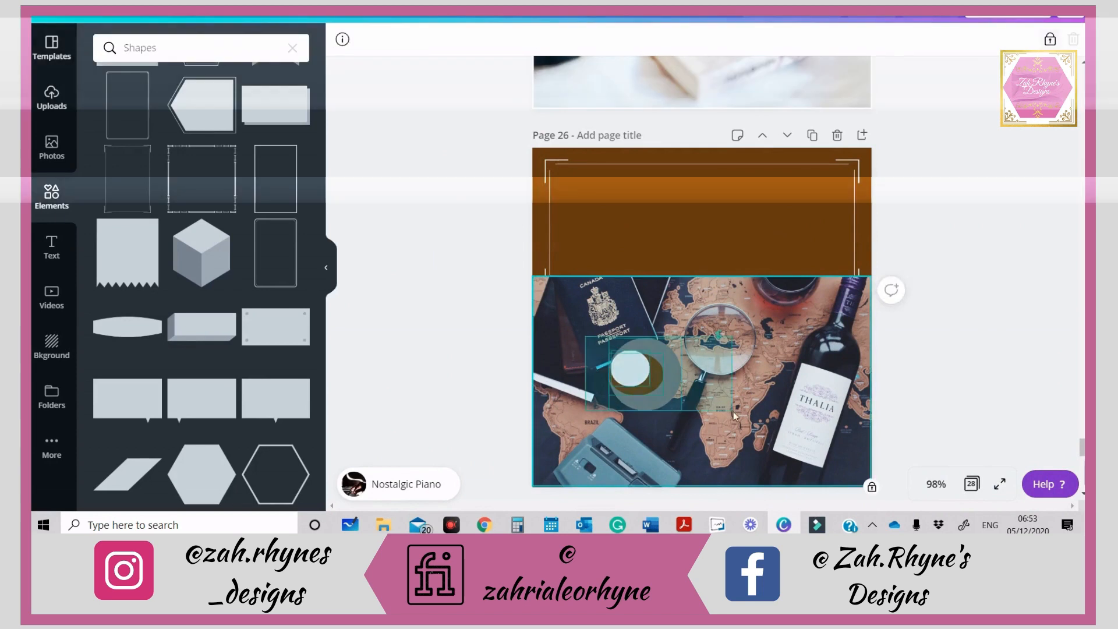
left_click(868, 39)
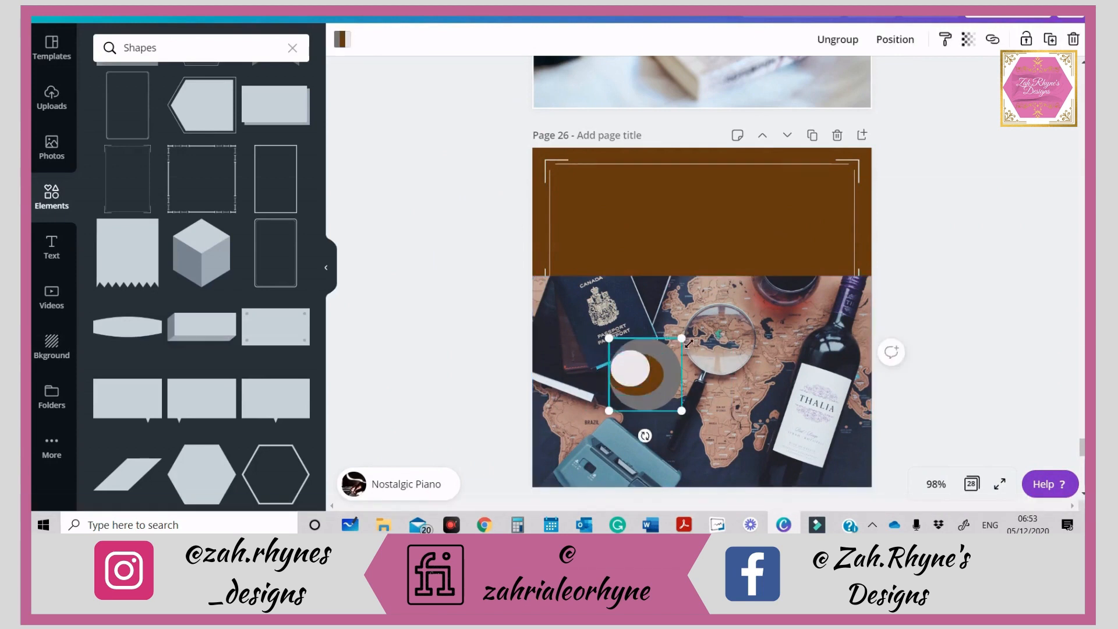
- Move the circle group into the upper-right corner of the outline frame and set its transparency to 90
left_click(967, 39)
mouse_move(926, 75)
left_mouse_down()
mouse_move(894, 77)
mouse_move(908, 77)
left_mouse_up()
left_click_drag(640, 391, 837, 195)
left_click(968, 39)
left_click_drag(909, 77, 925, 78)
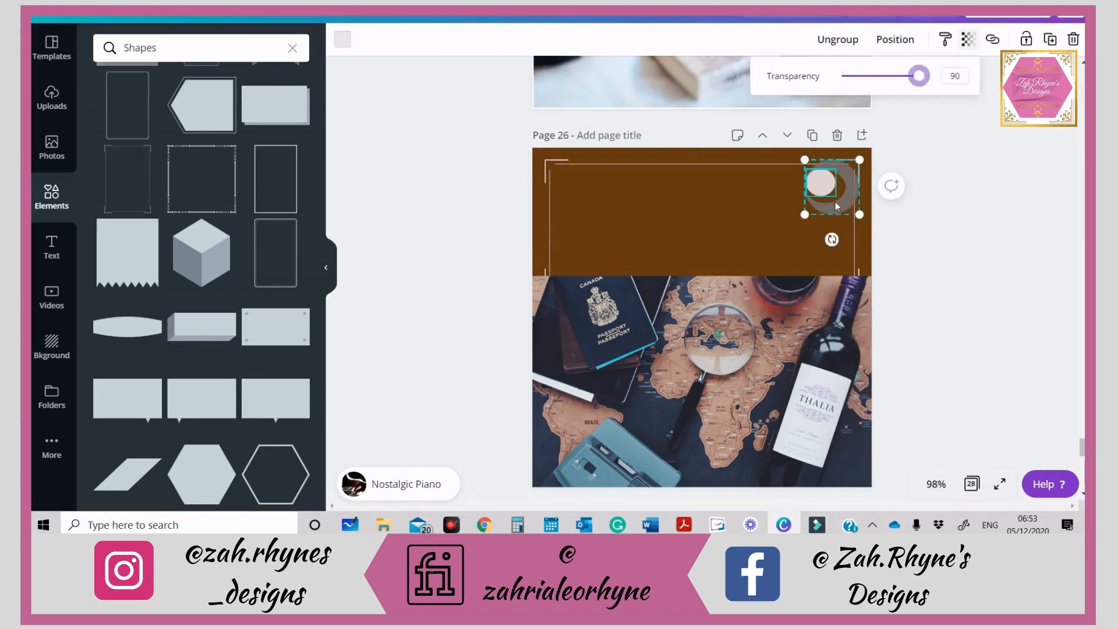
- Duplicate the circle group, rotate the copy into the brown area's lower-left corner, and bring the outline frame to the front
left_click(947, 198)
left_click_drag(826, 196, 642, 223)
left_click_drag(647, 265, 549, 287)
right_click(545, 279)
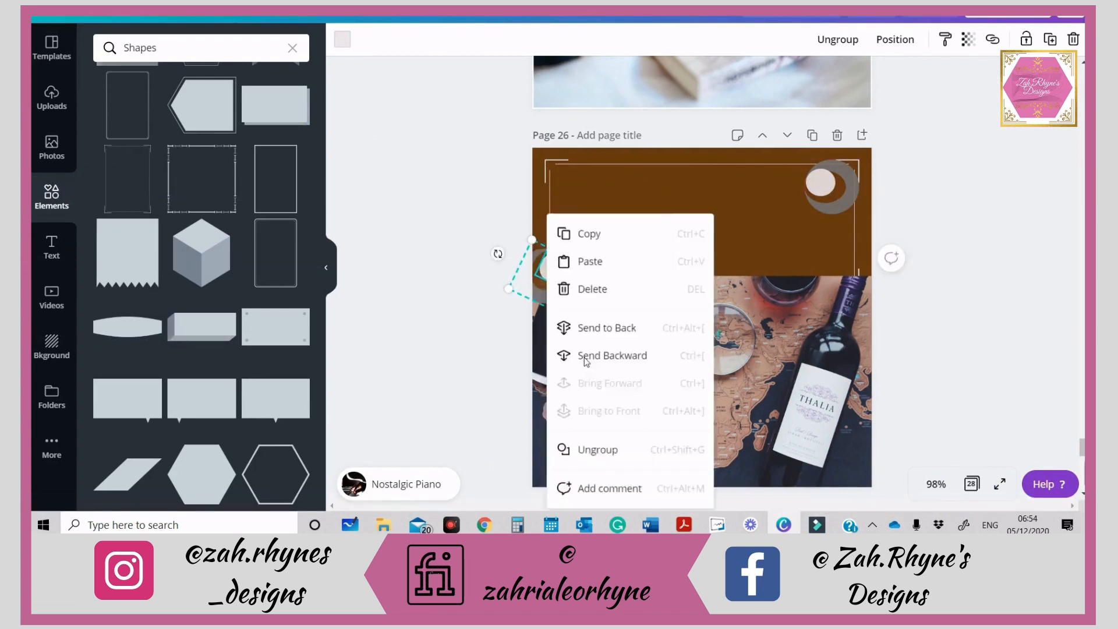
left_click(587, 357)
right_click(691, 211)
left_click(751, 407)
left_click(976, 298)
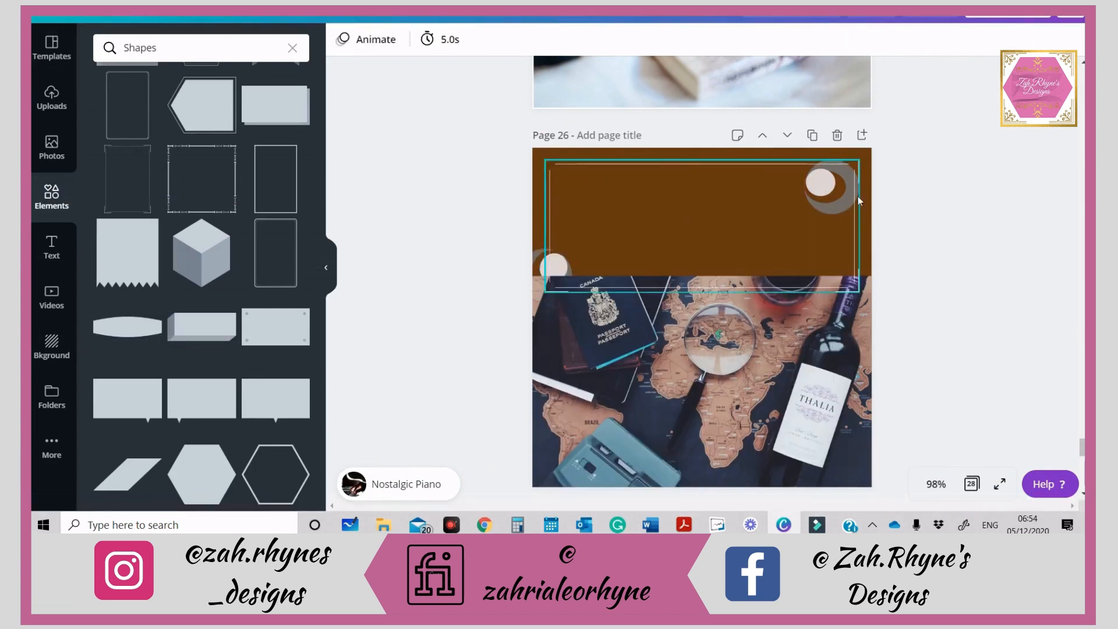
- Delete both circle groups from the brown area of page 26
left_click_drag(857, 197, 888, 269)
left_click(838, 200)
left_click(1074, 41)
left_click(1042, 105)
left_click(549, 257)
left_click(1075, 41)
left_click(1042, 105)
- Centre the outline frame on the brown area and send it behind the photo
left_click_drag(723, 276, 693, 204)
right_click(691, 201)
left_click(741, 312)
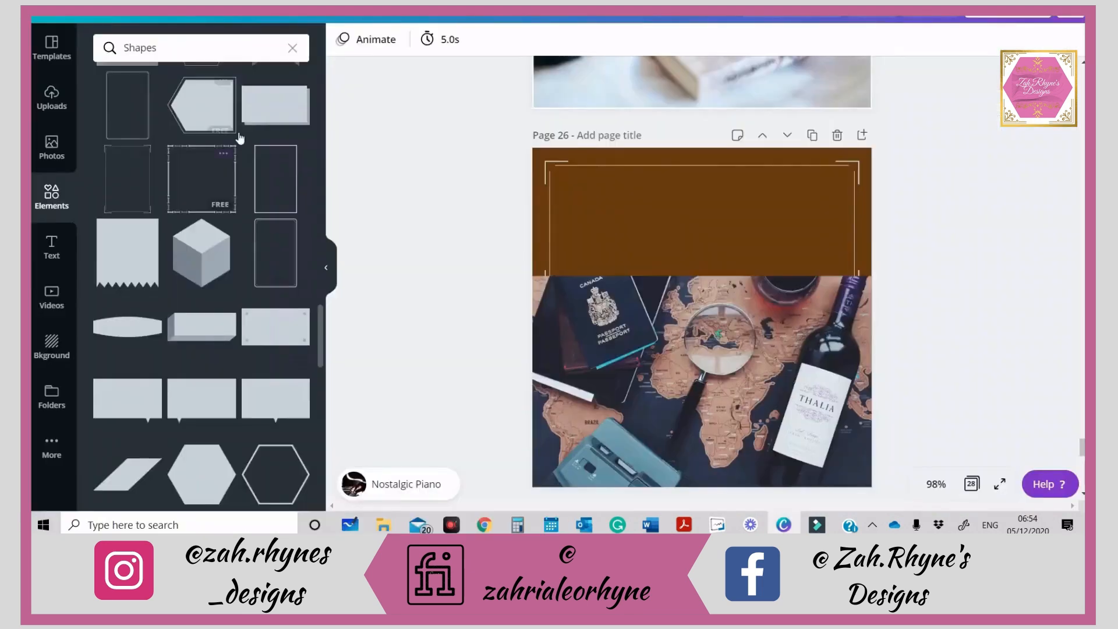
- Add a rectangle with an offset shadow to page 26 and make it white with a grey shadow
left_click(274, 105)
left_click(343, 39)
left_click(967, 39)
left_click_drag(928, 76, 945, 78)
left_click(342, 41)
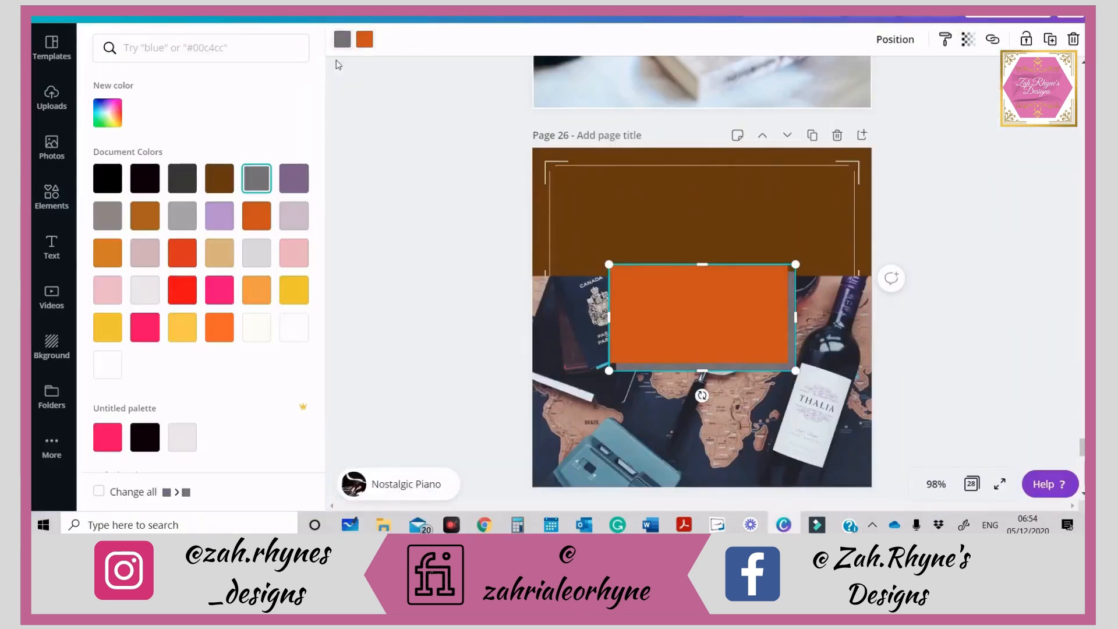
left_click(365, 40)
left_click(294, 327)
- Resize the white rectangle into a wide, slim banner and centre it over the outline frame's upper edge
left_click(702, 317)
left_click_drag(795, 318, 753, 293)
left_click_drag(878, 240, 782, 271)
left_click_drag(657, 331, 685, 212)
left_click_drag(691, 228, 706, 184)
left_click(931, 225)
left_click(759, 180)
left_click(489, 245)
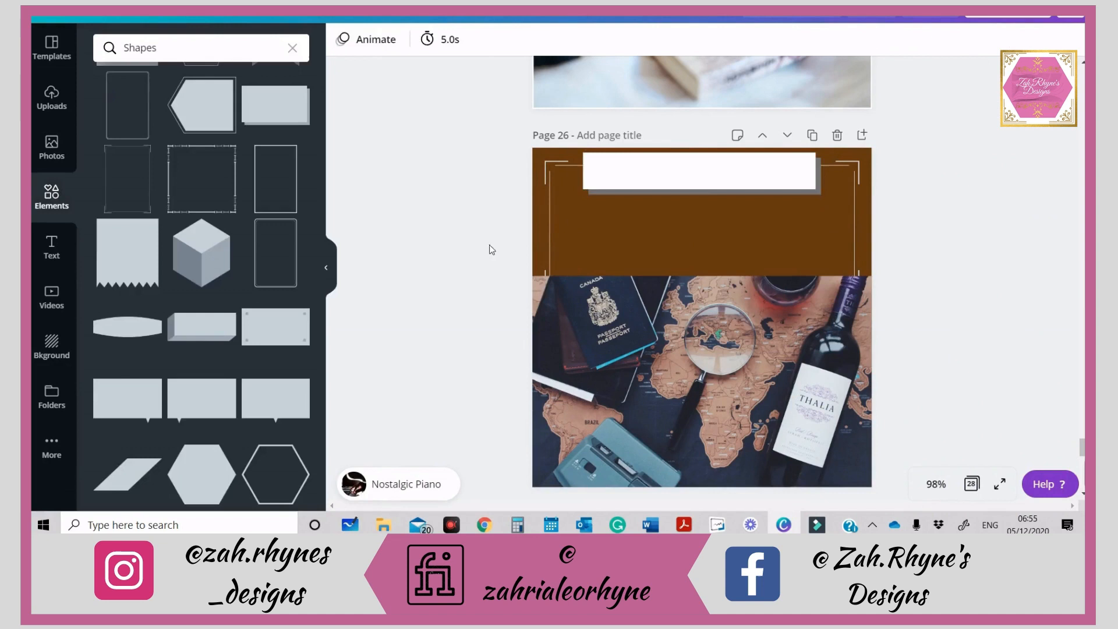
- Try recolouring the banner's fill dark brown
left_click(728, 196)
left_click(342, 39)
left_click(219, 175)
left_click(347, 45)
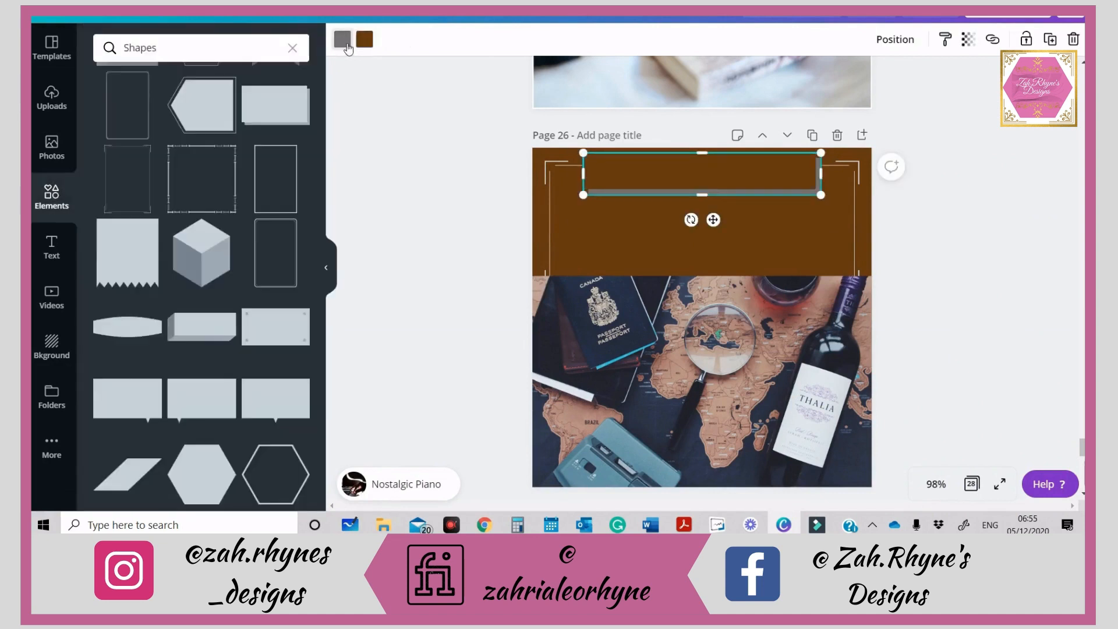
left_click(364, 39)
left_click(163, 110)
left_click(364, 39)
left_click(390, 254)
- Group the white banner with the outline frame and send the group backward behind the photo
left_click(629, 175)
left_click(847, 197, "shift")
left_click(867, 40)
left_click(581, 337)
right_click(610, 250)
left_click(678, 356)
left_click(489, 291)
- Add the text "My Travel Blog." and shrink it to fit on the white banner
type("text")
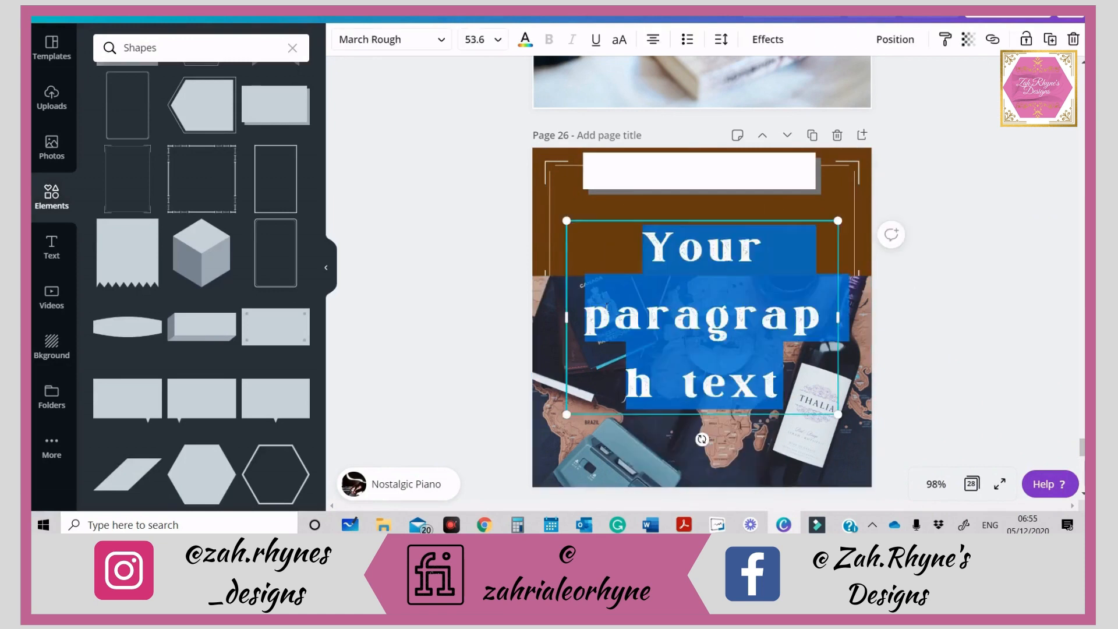
type("My Travel Blog.")
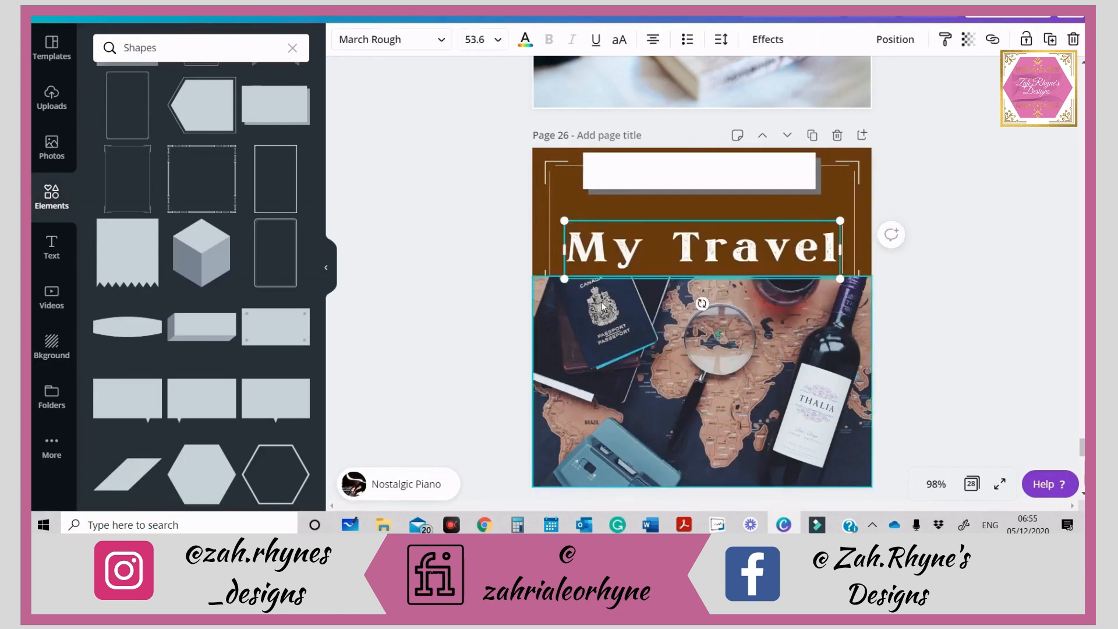
left_click_drag(871, 220, 794, 274)
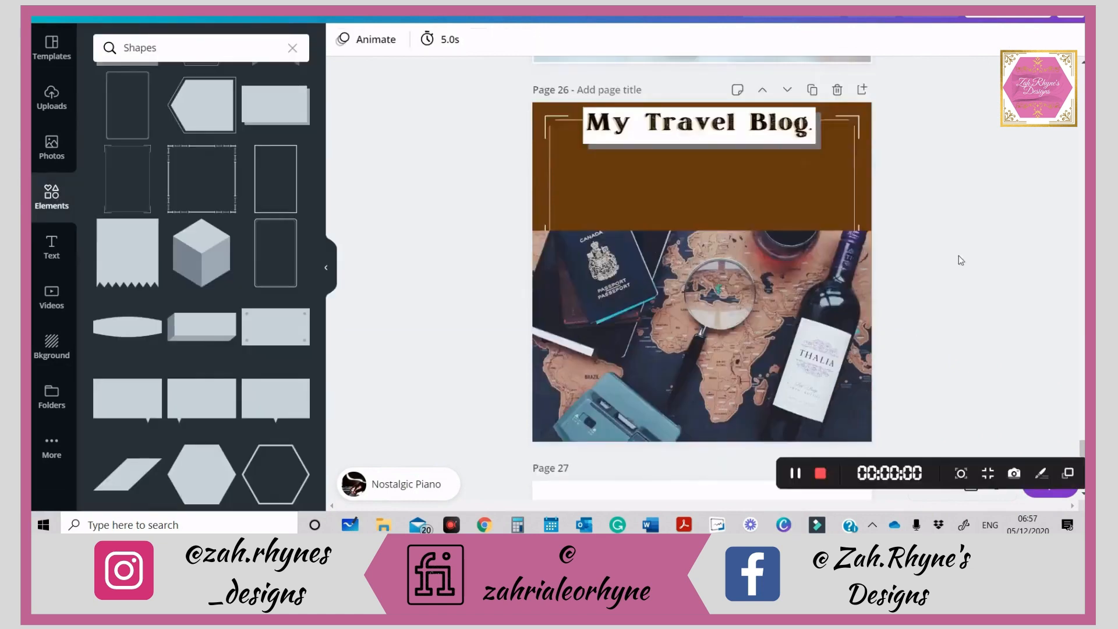
- Unlock the travel photo on page 26, extend its upper edge slightly into the brown area and lock it again
scroll(951, 297, "up", 1)
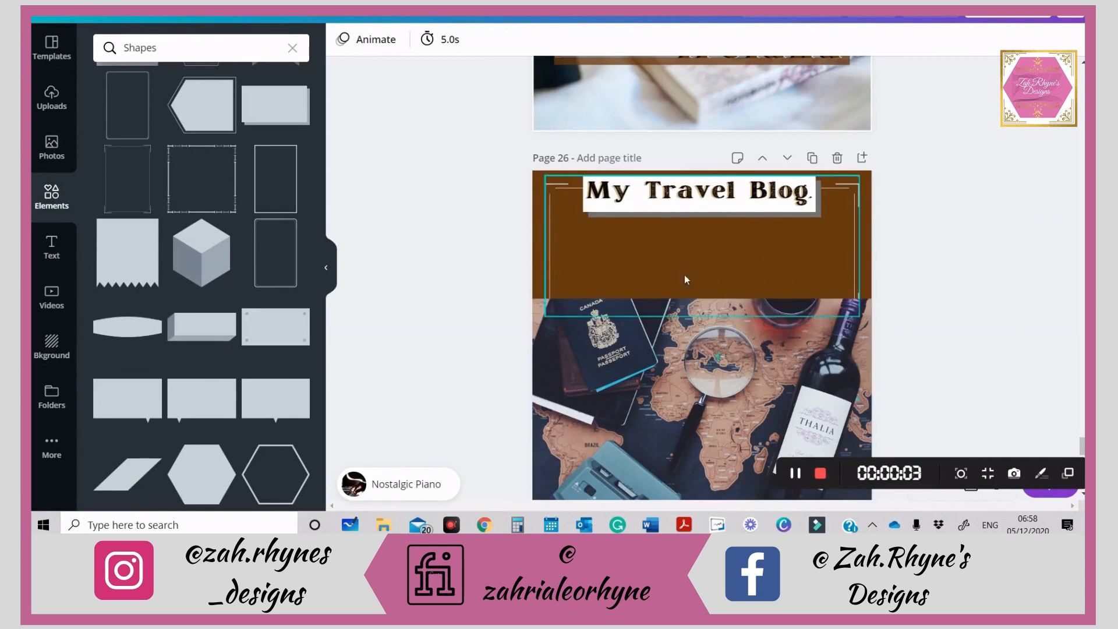
scroll(774, 345, "down", 2)
scroll(774, 344, "up", 5)
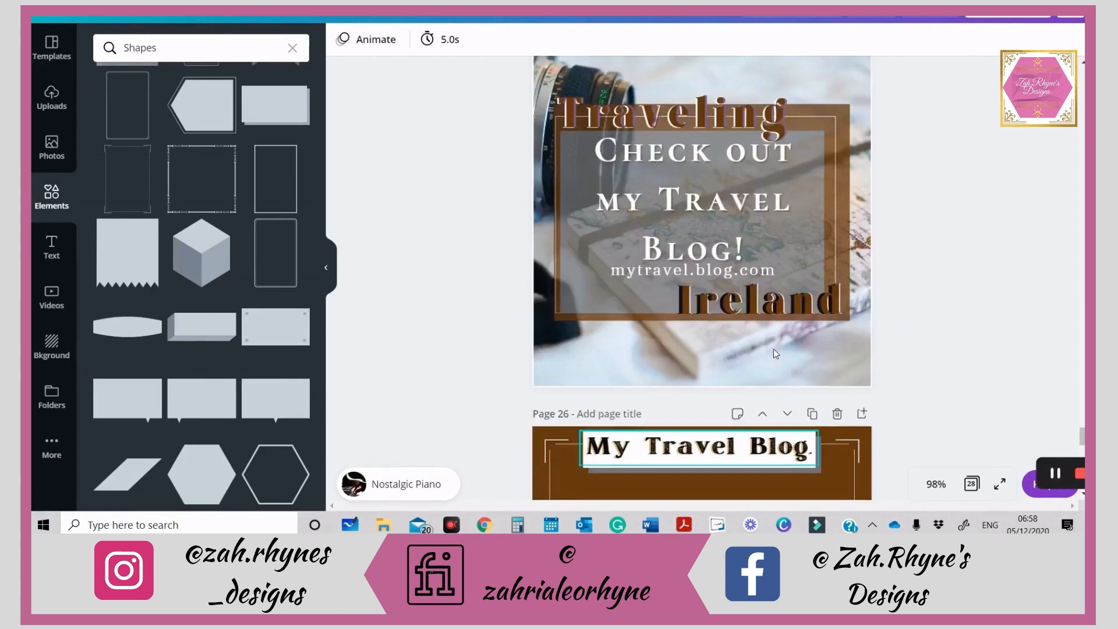
scroll(773, 348, "down", 5)
scroll(772, 341, "down", 3)
scroll(759, 452, "up", 5)
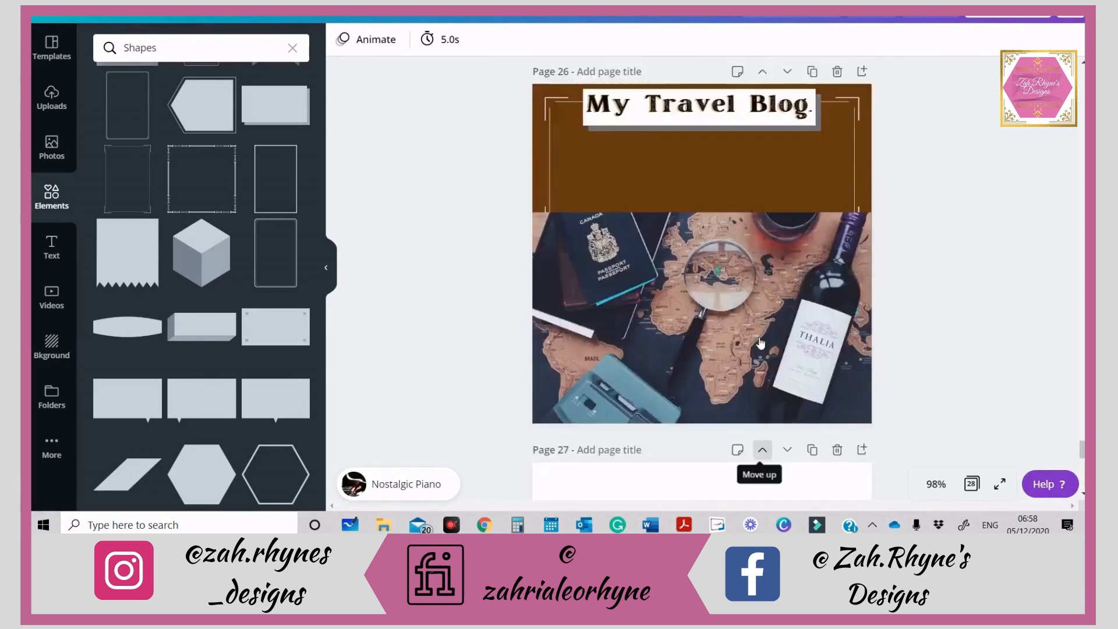
left_click(608, 422)
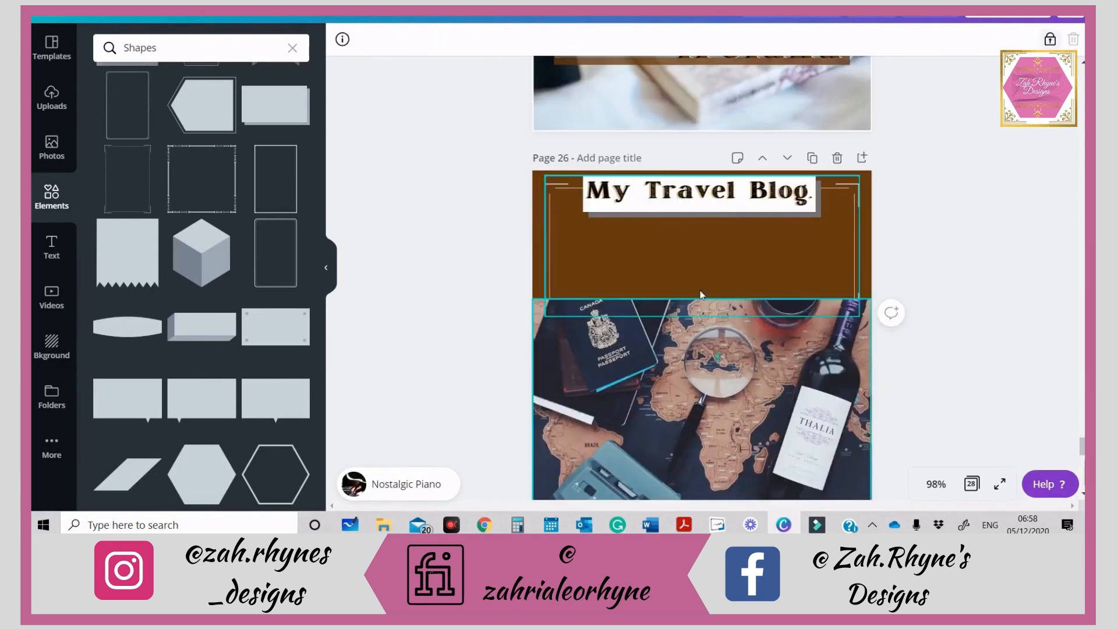
left_click(1052, 40)
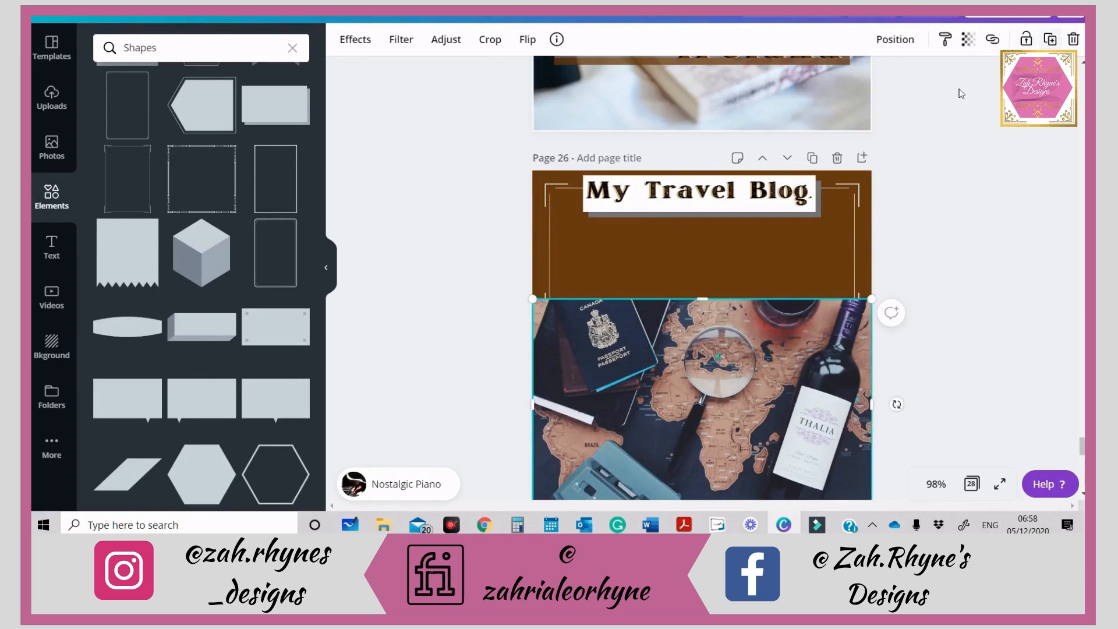
left_click_drag(709, 307, 710, 300)
left_click(993, 215)
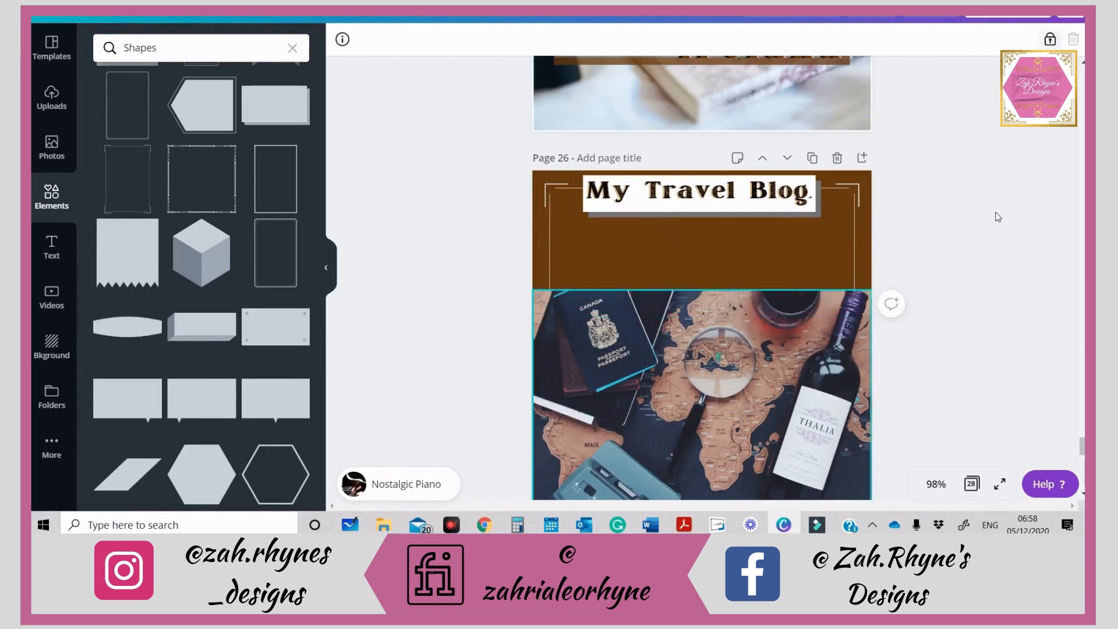
- View the travel social media post designs on Google for reference and return to page 26 in Canva
left_click(484, 524)
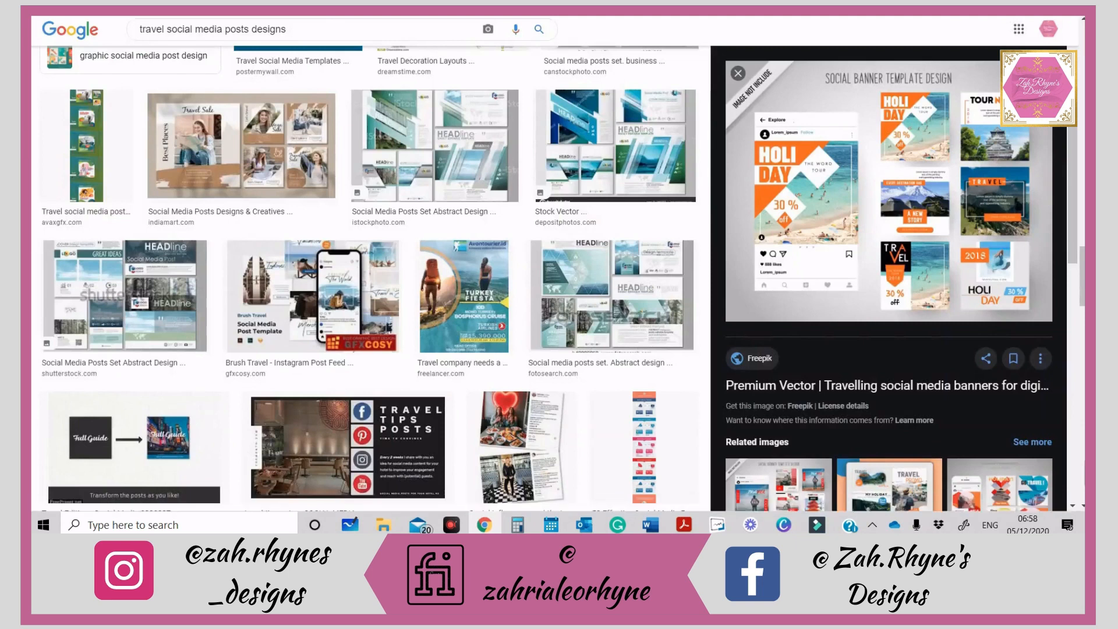
left_click(1007, 17)
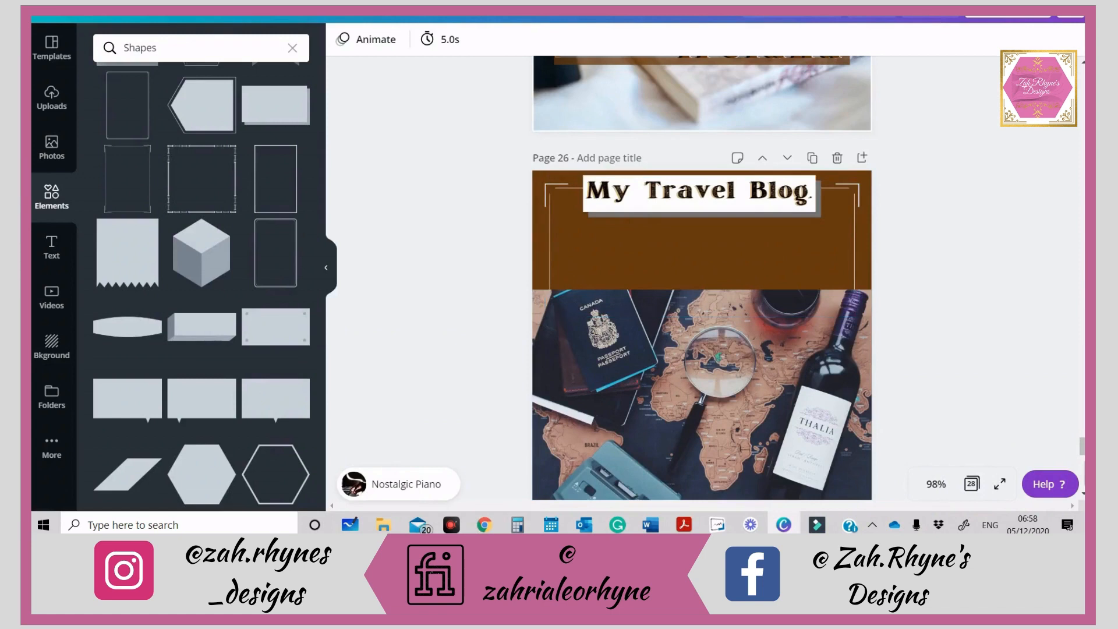
scroll(787, 296, "down", 1)
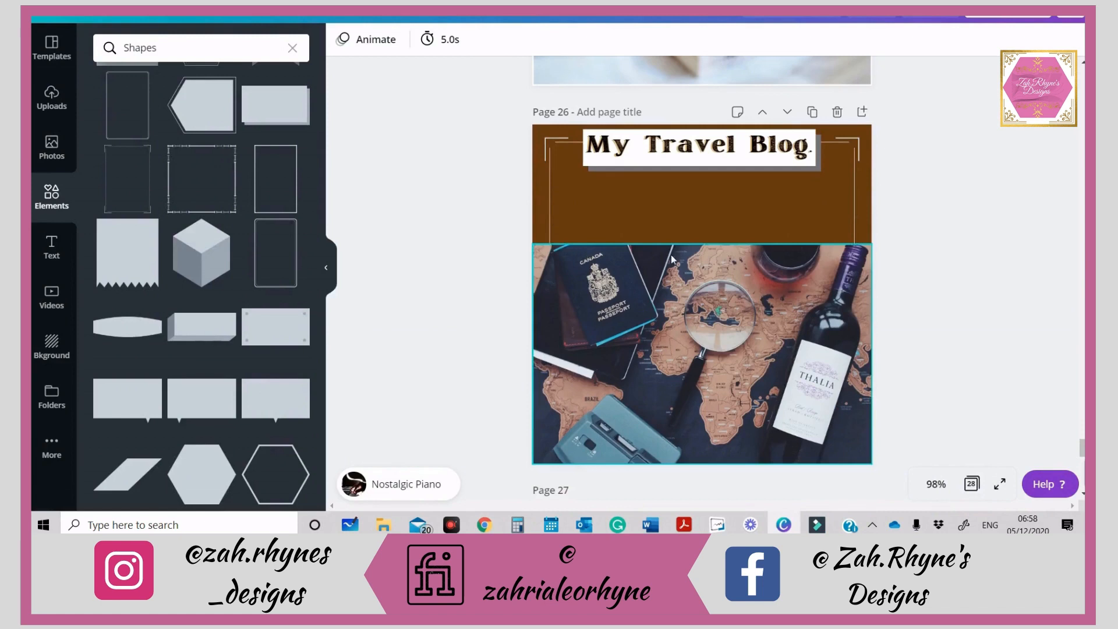
- Add a new text box to page 26
left_click(681, 229)
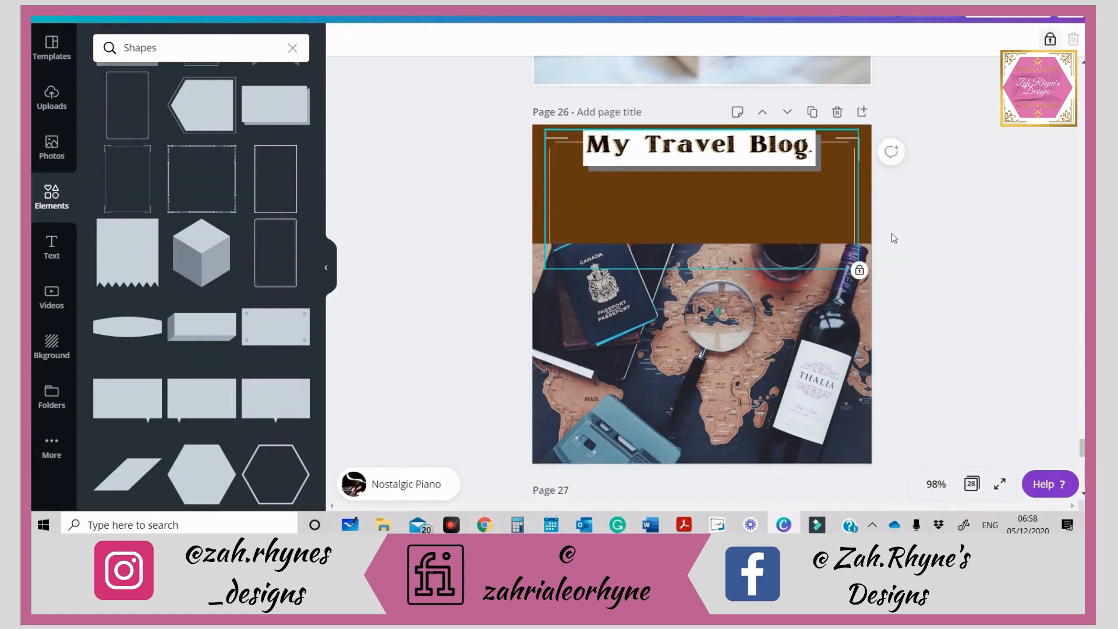
left_click(904, 227)
left_click(865, 228)
type("text")
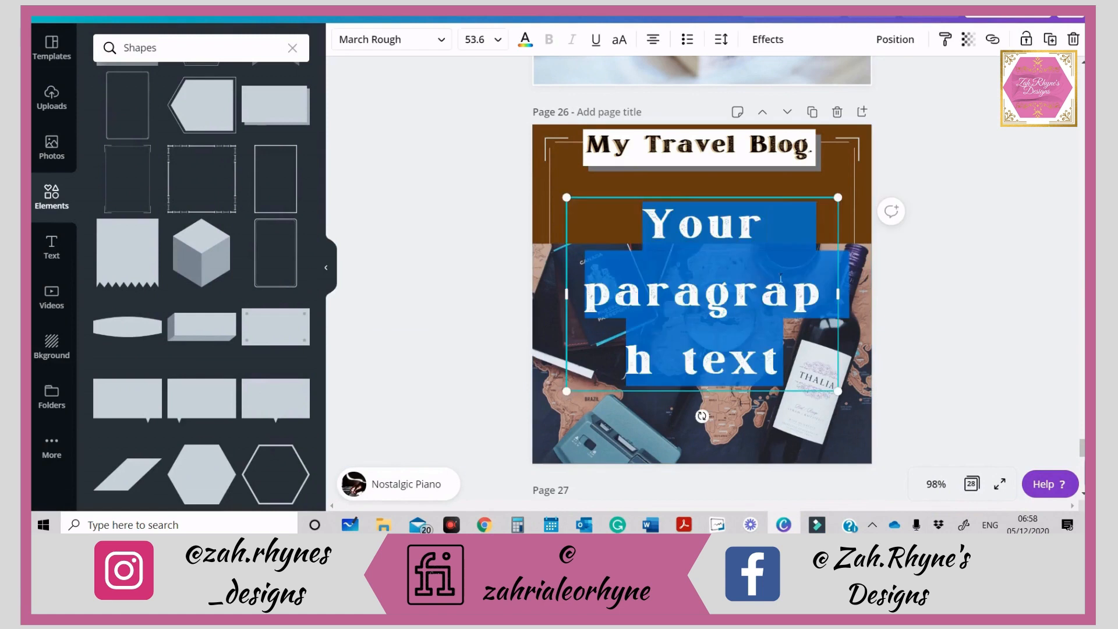
type("2")
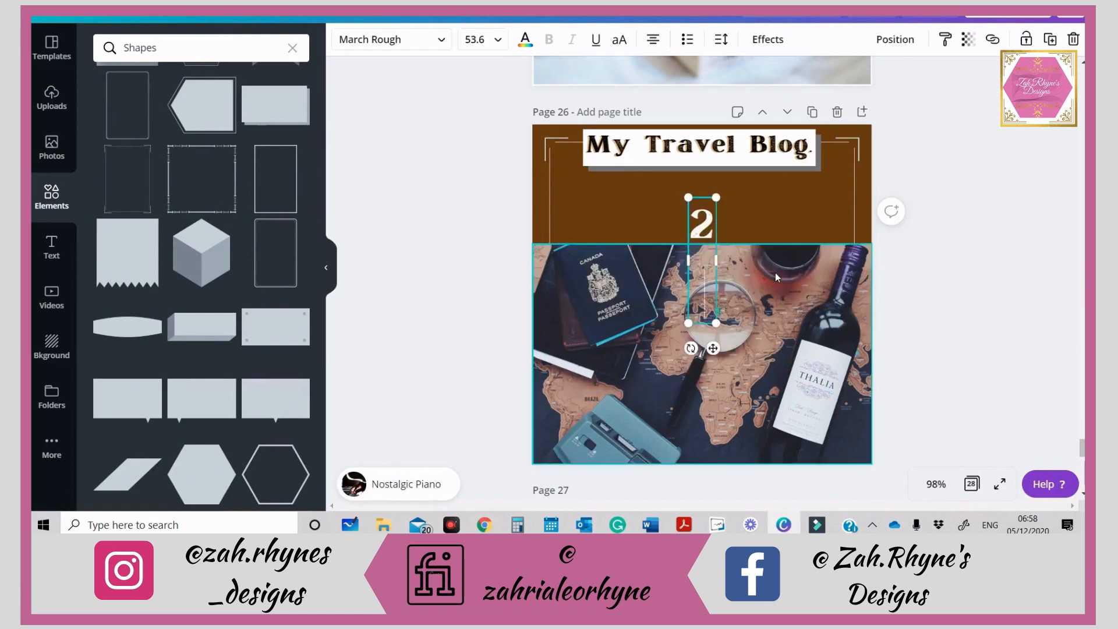
type("0")
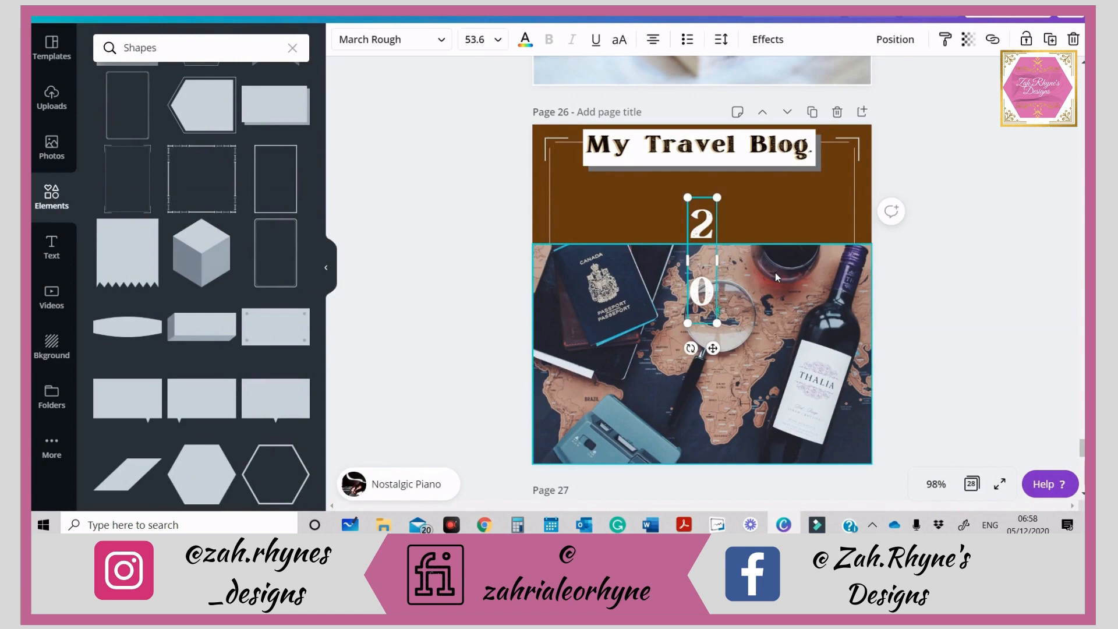
key("Return")
type("28")
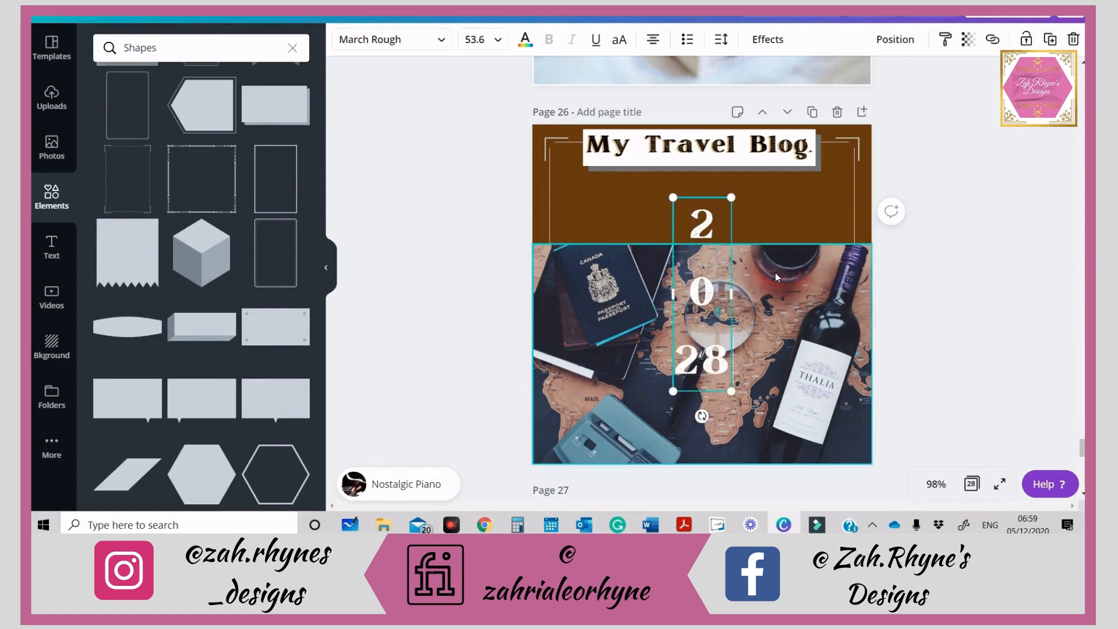
key("BackSpace")
key("BackSpace")
key("BackSpace")
key("BackSpace")
key("BackSpace")
key("BackSpace")
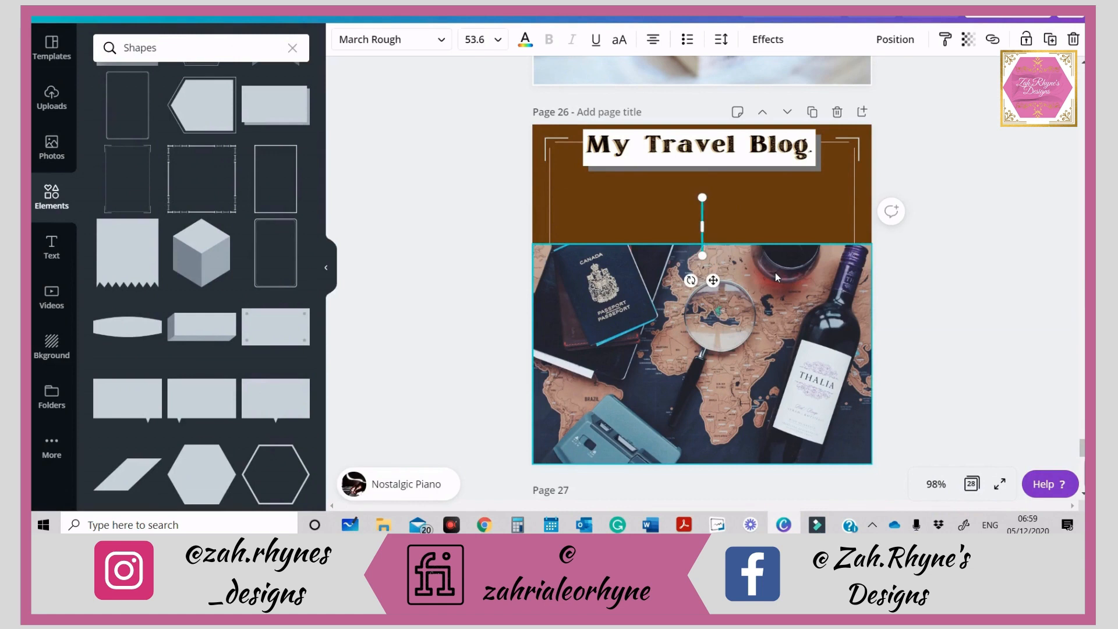
- Enter "2018" as vertically stacked digits by narrowing the text box, with a line height of 0.8
type("2018")
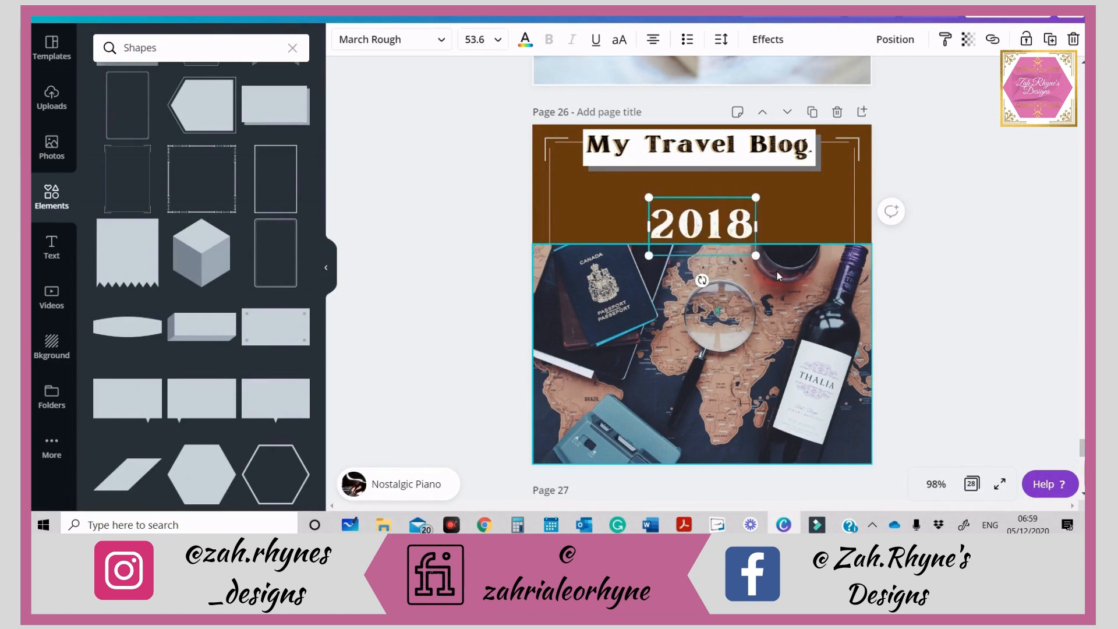
left_click_drag(762, 238, 696, 239)
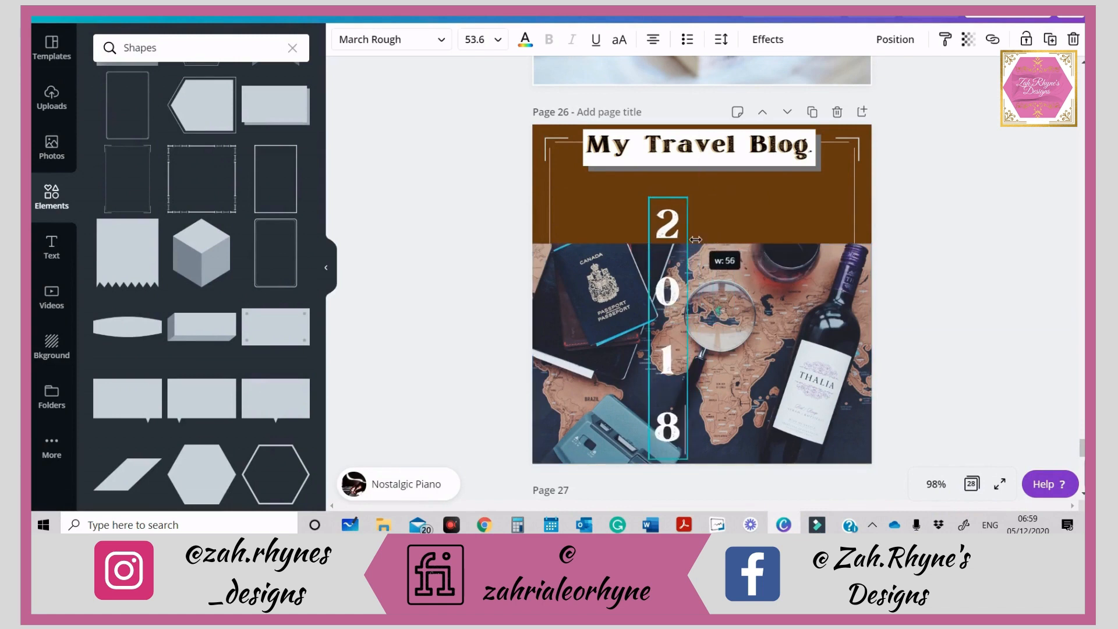
left_click(721, 39)
mouse_move(817, 83)
left_mouse_down()
mouse_move(803, 93)
mouse_move(819, 92)
mouse_move(816, 111)
mouse_move(804, 117)
left_mouse_up()
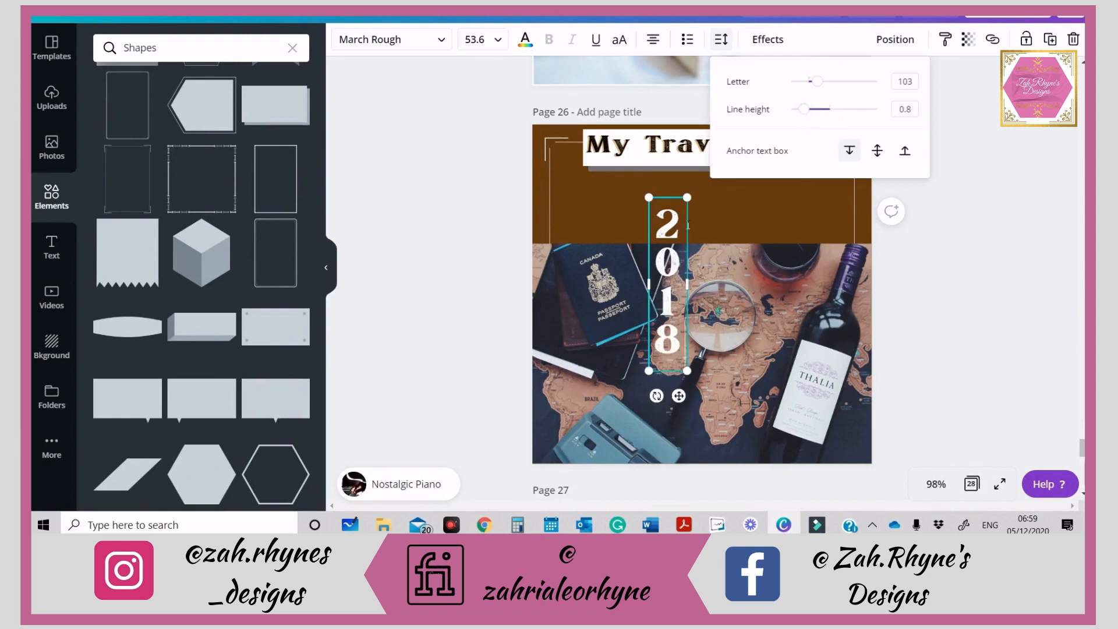
- Shrink the vertical 2018 text to size 34.4 and set its transparency to 80
left_click_drag(649, 198, 649, 260)
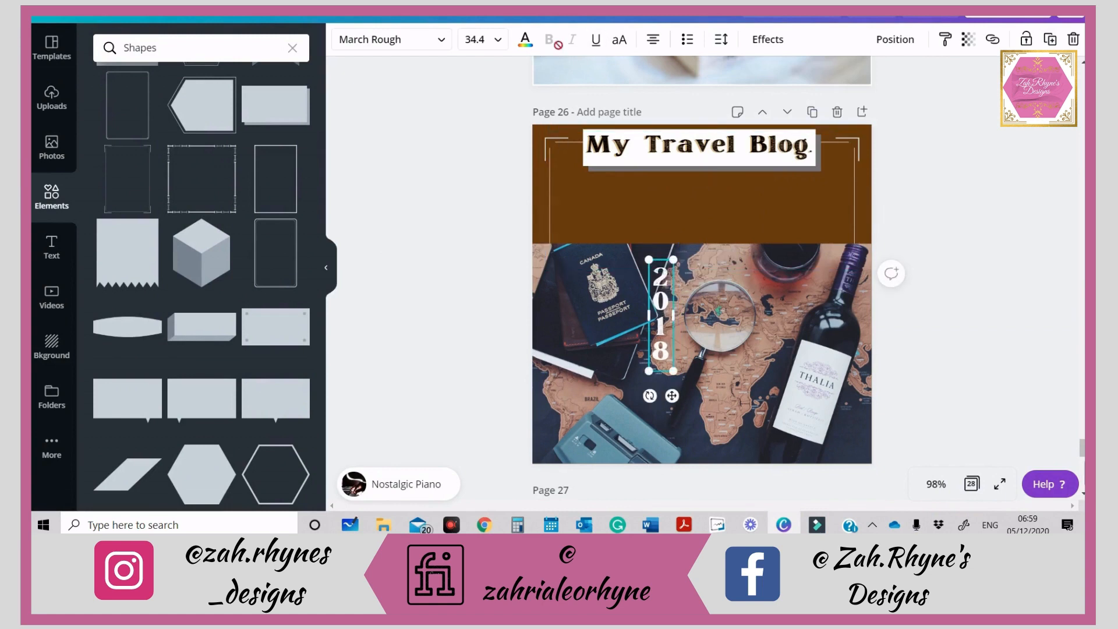
left_click(968, 39)
left_click_drag(925, 81, 913, 82)
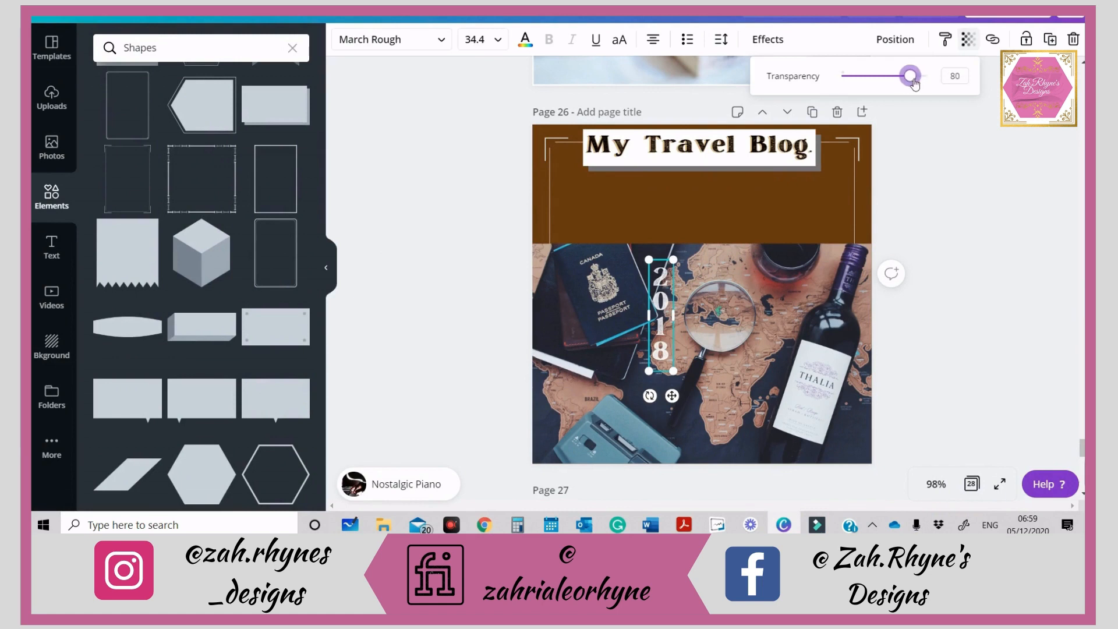
left_click(954, 152)
- Move the vertical 2018 text to the brown area's left side, just inside the outline frame, and shrink it to size 27
left_click(665, 320)
left_click_drag(665, 320, 577, 221)
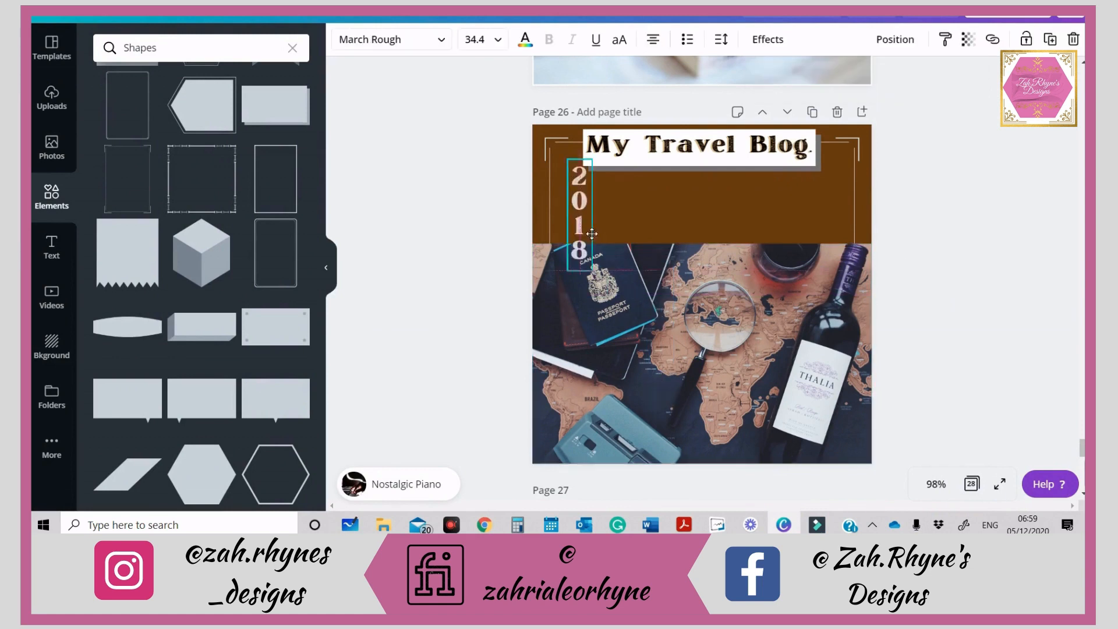
left_click_drag(596, 167, 569, 192)
left_click(508, 225)
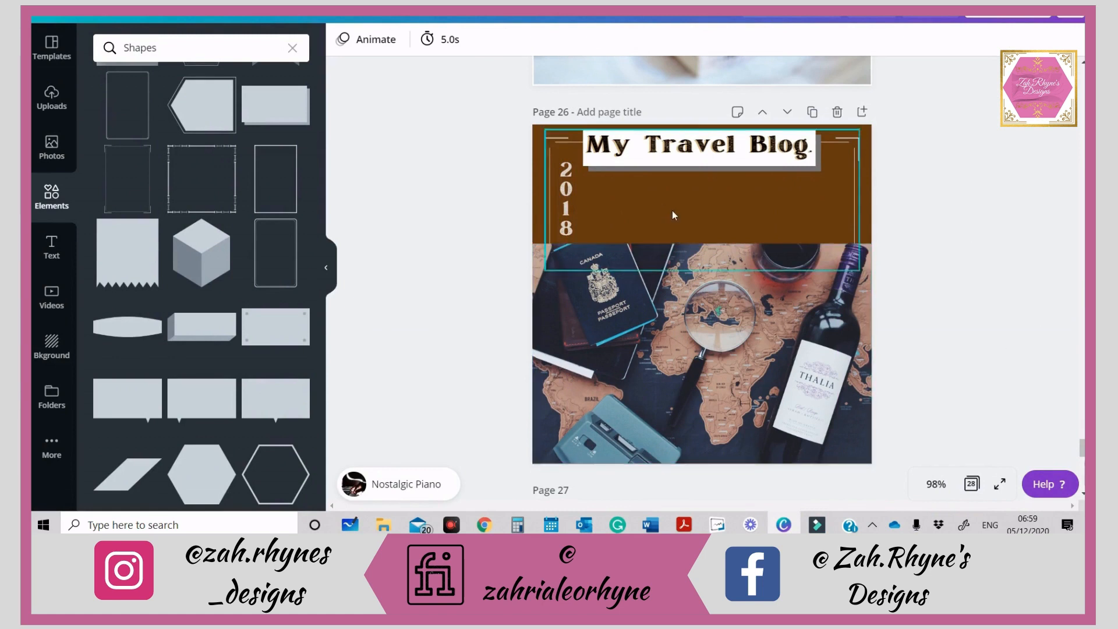
- Add the text "Check out my travel blog today." in Cormorant SC Bold
key("t")
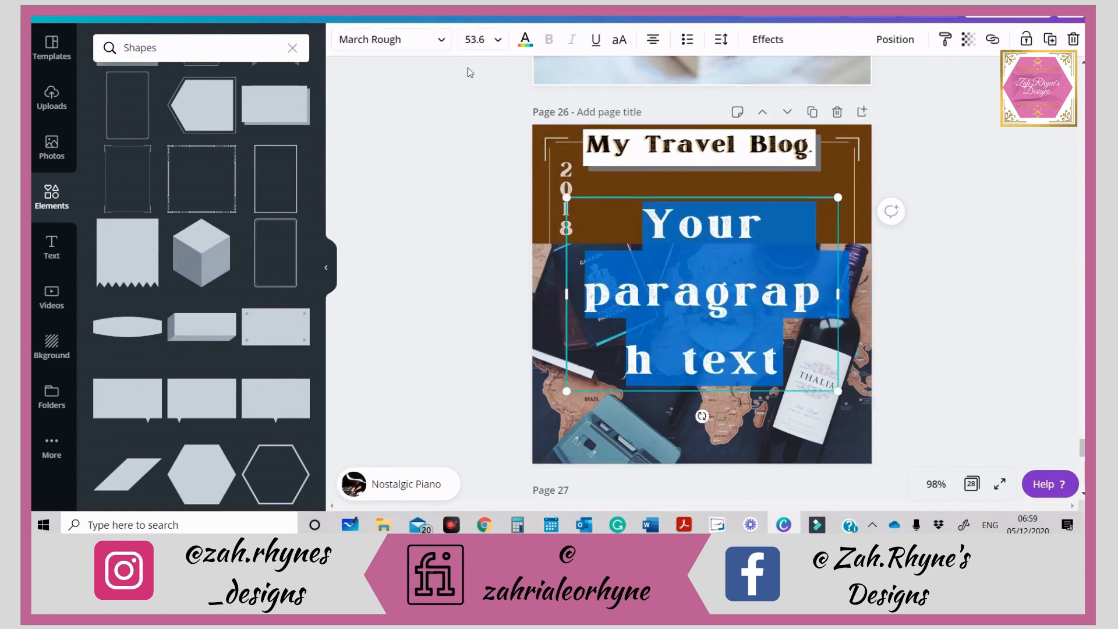
left_click(396, 39)
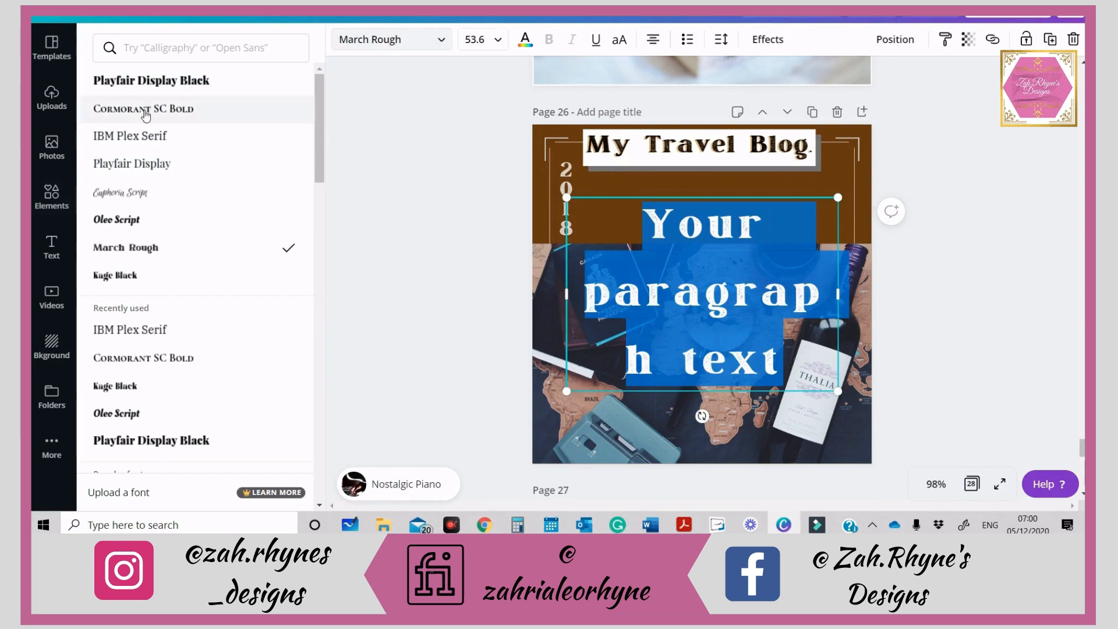
left_click(145, 111)
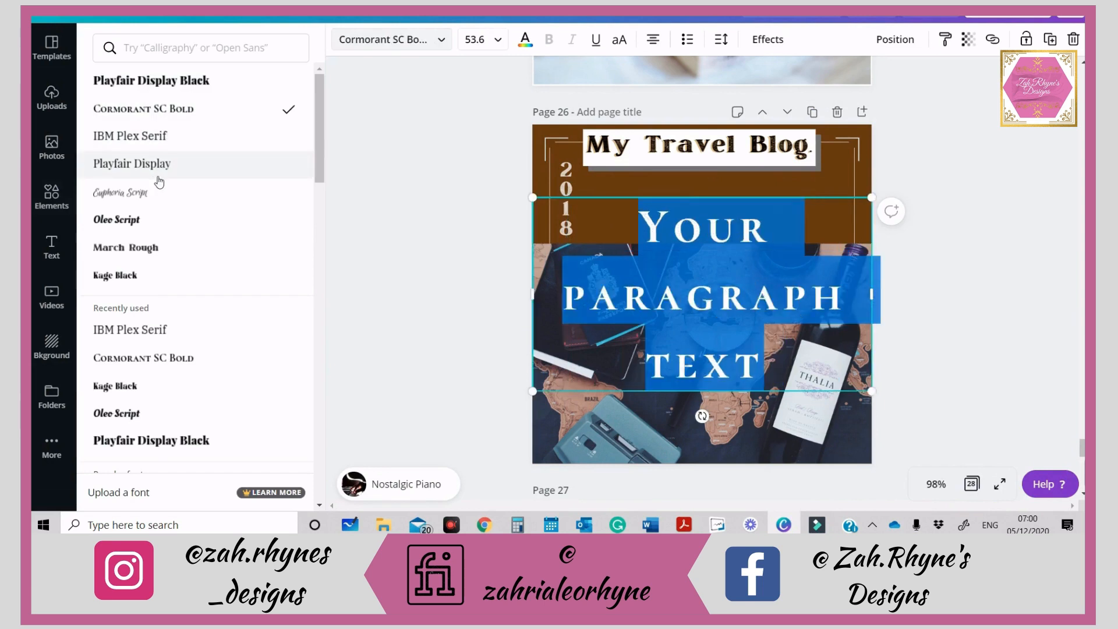
type("Check out my")
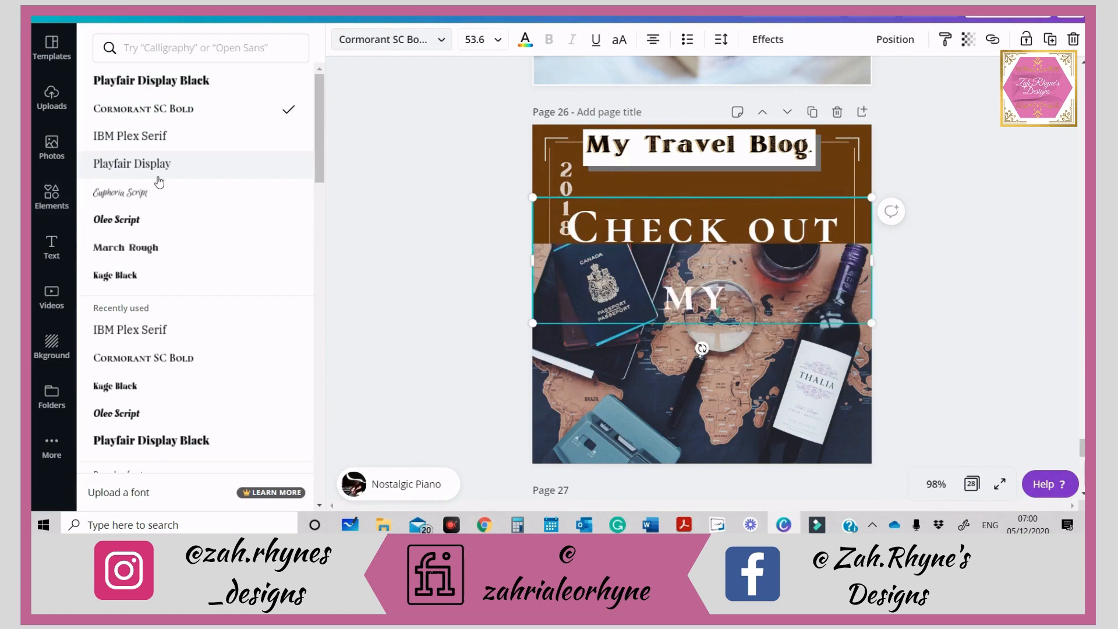
type(" travel")
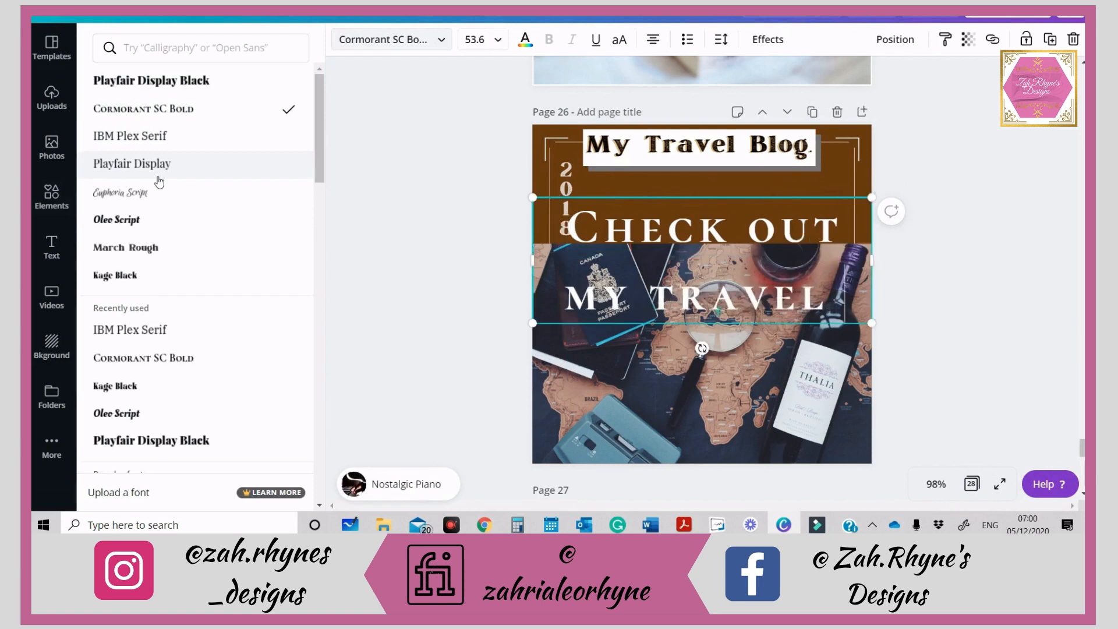
type(" blog today.")
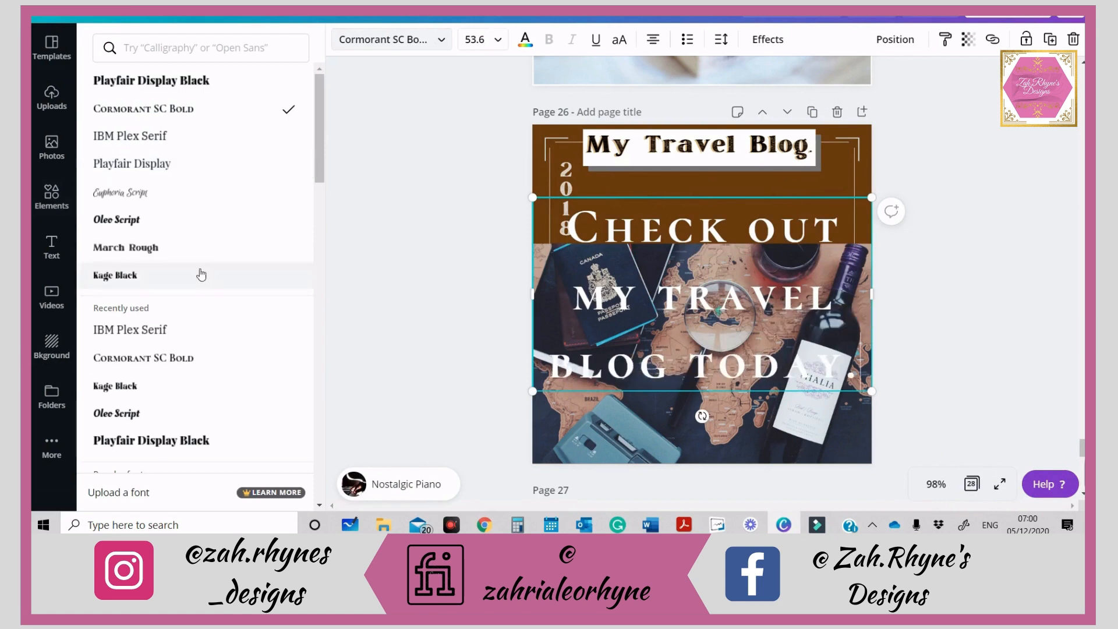
- Shrink the "Check out my travel blog today." text to size 32.1 and widen its box to about 450 so it fits two lines
left_click_drag(888, 405, 751, 328)
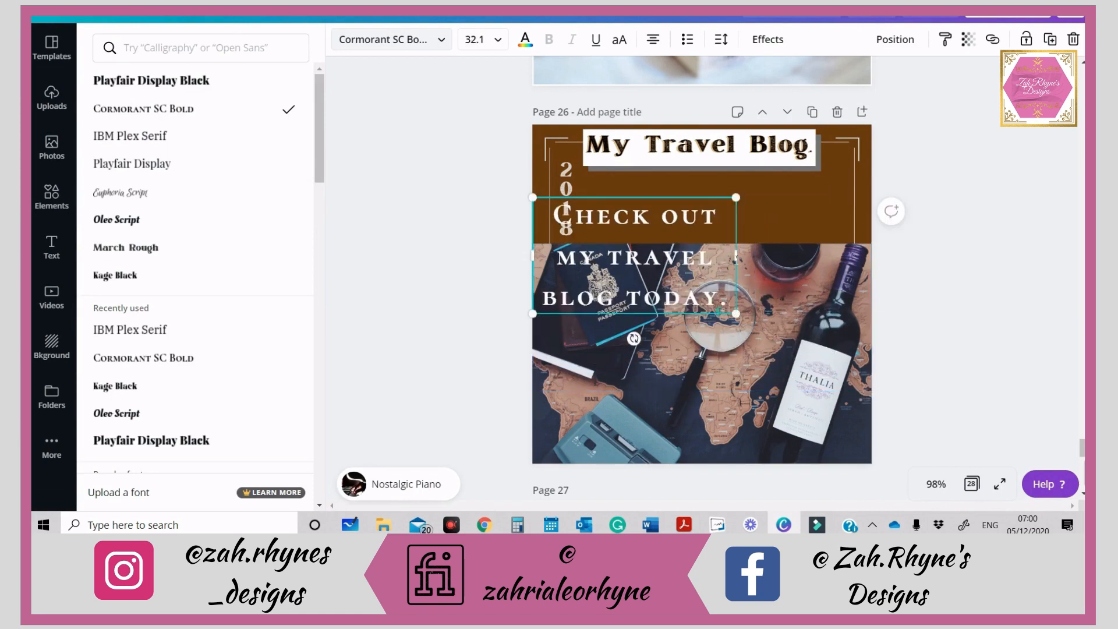
left_click_drag(736, 255, 738, 256)
mouse_move(834, 276)
left_mouse_down()
mouse_move(858, 279)
mouse_move(844, 273)
left_mouse_up()
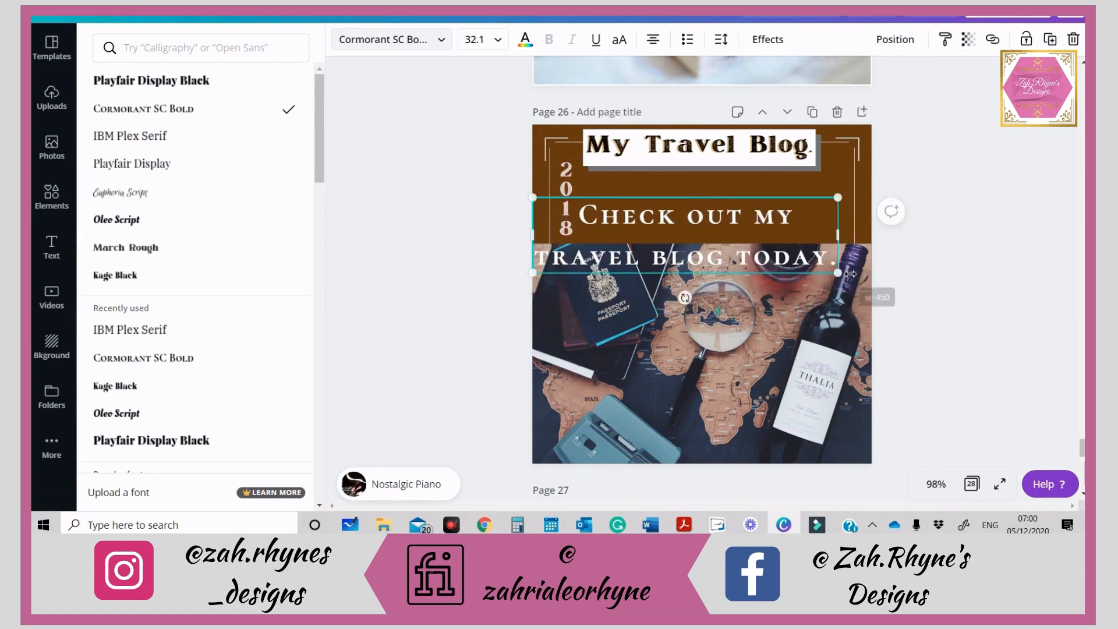
left_click(771, 236)
left_click(746, 233)
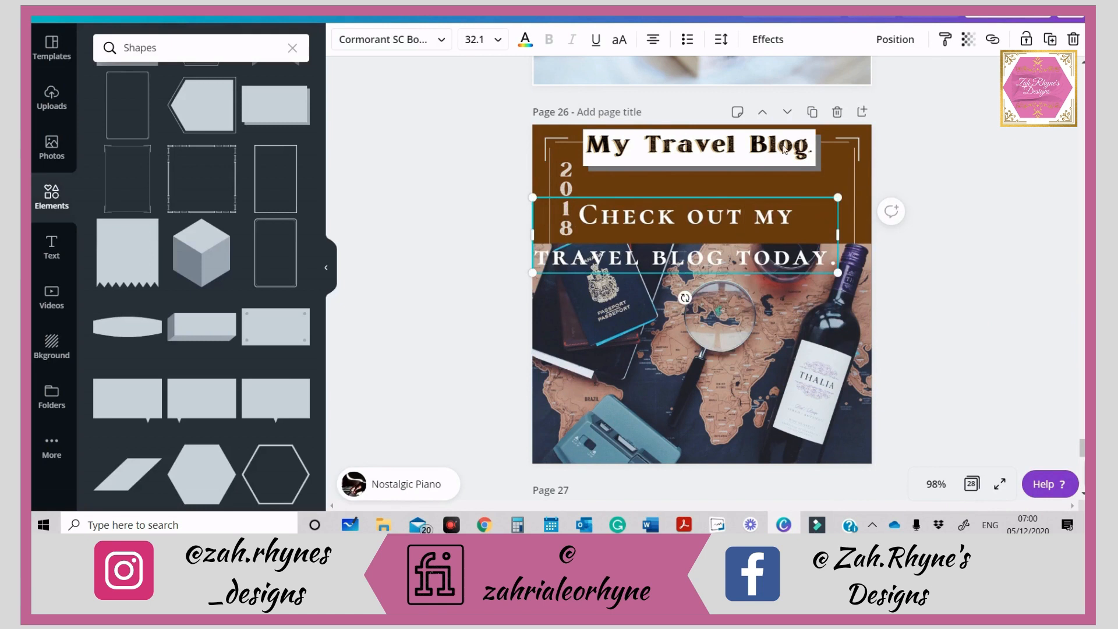
- Reduce the line height of the "Check out my travel blog today." text and narrow its box to about 421
left_click(720, 39)
left_click_drag(827, 113, 813, 113)
mouse_move(837, 228)
left_mouse_down()
mouse_move(818, 232)
mouse_move(830, 234)
left_mouse_up()
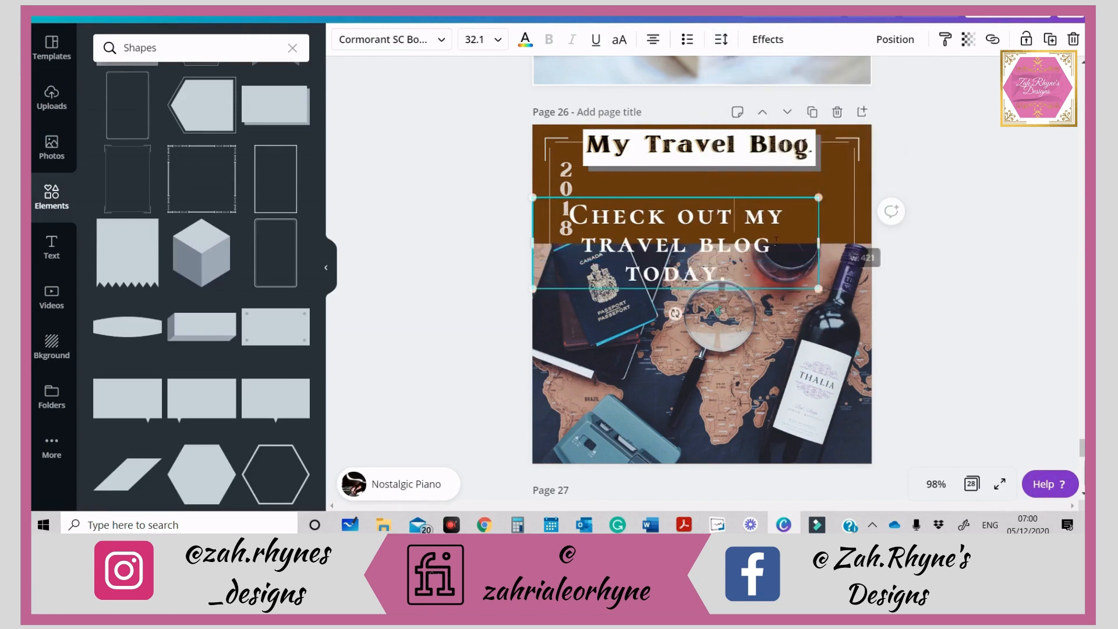
left_click(906, 249)
- Move the "Check out my travel blog today." text up below the title banner and shrink it to size 29.6
left_click_drag(719, 215, 747, 182)
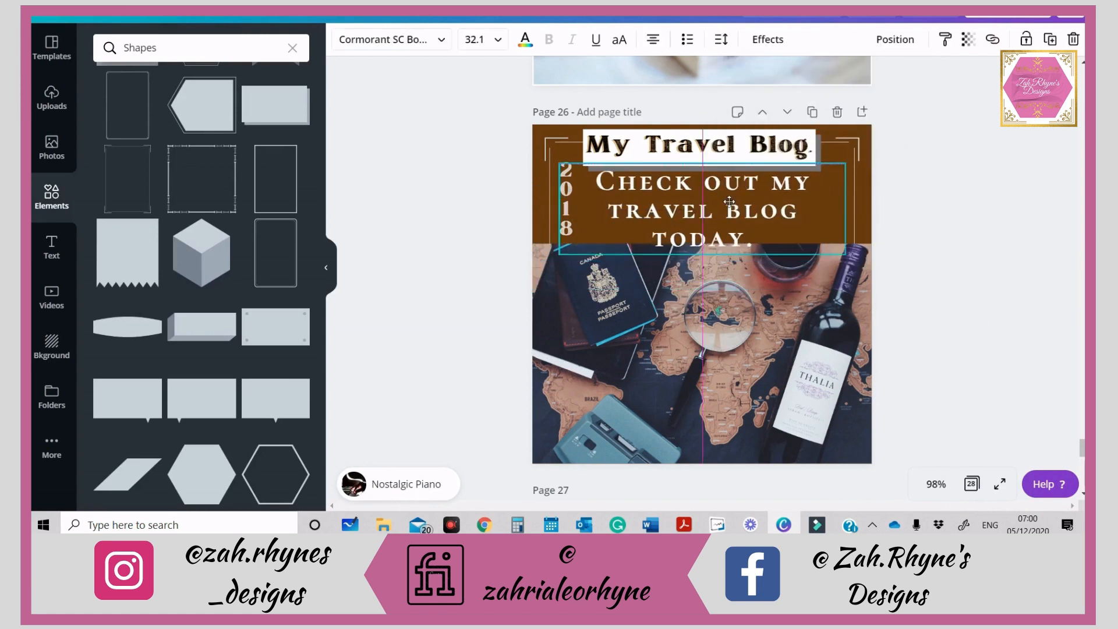
left_click_drag(843, 165, 822, 171)
left_click_drag(758, 192, 770, 191)
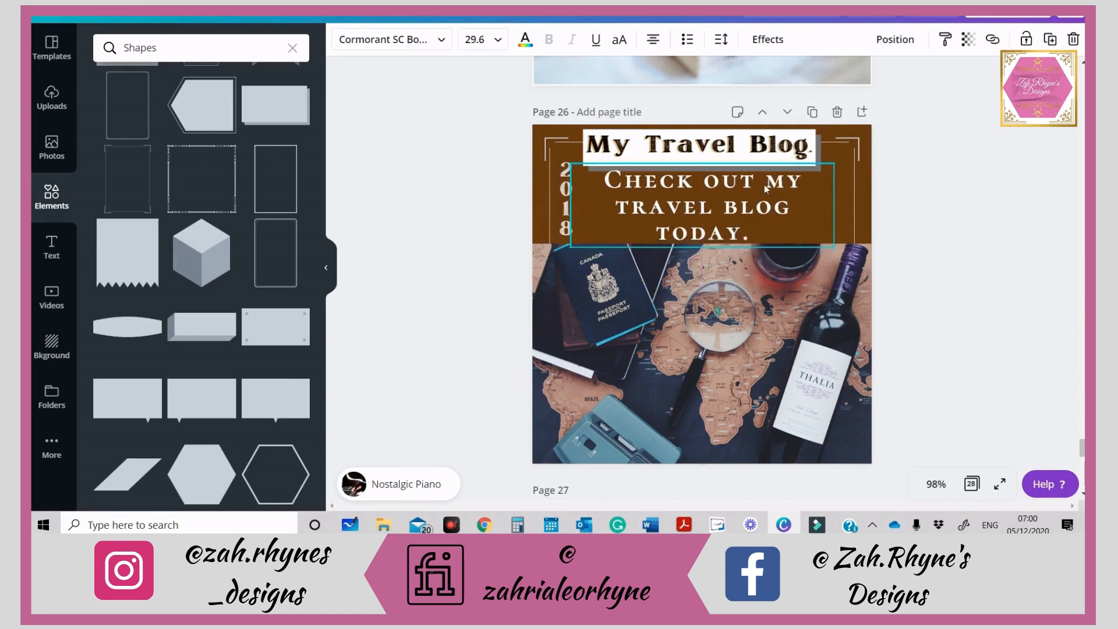
- Widen the "Check out my travel blog today." box so the text fits two lines and nudge it down slightly
left_click_drag(843, 210, 868, 208)
left_click_drag(798, 190, 797, 193)
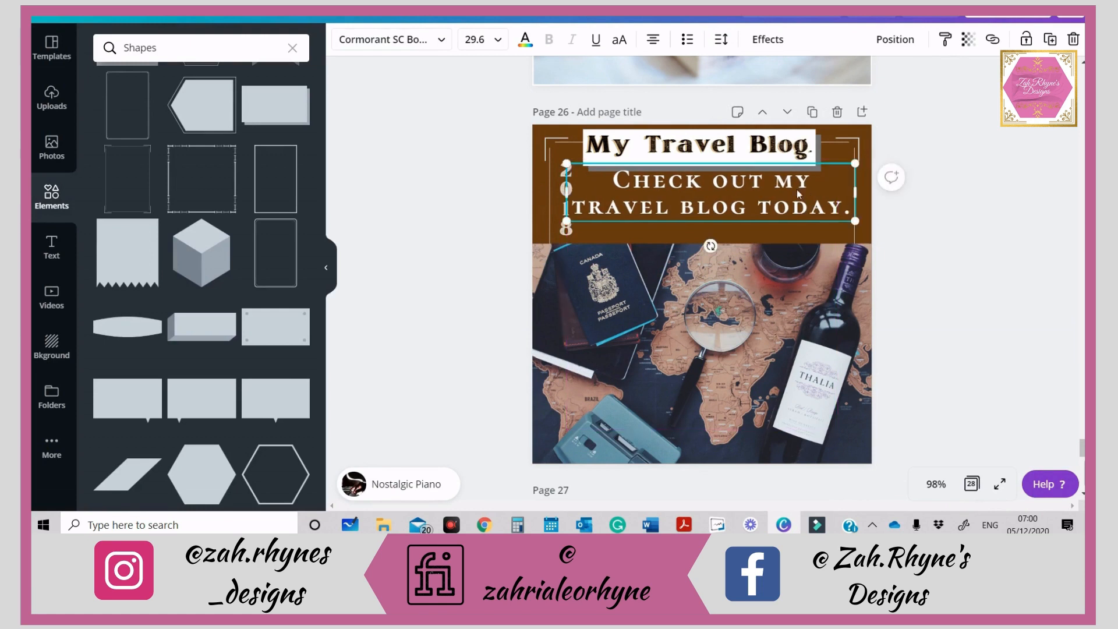
key("Down")
key("Down")
key("Down")
key("Down")
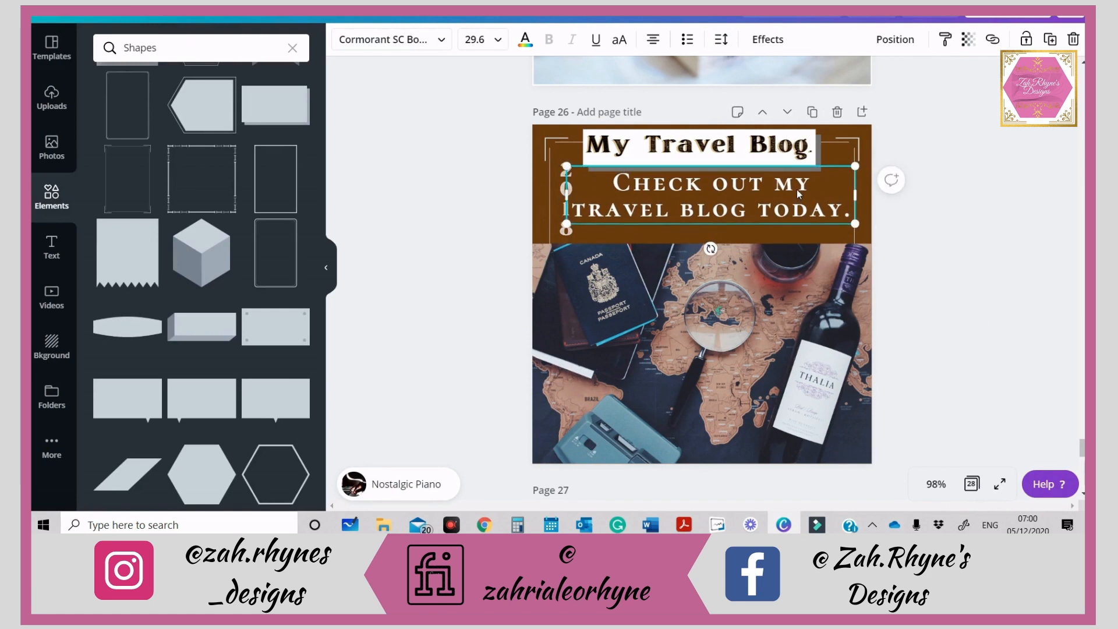
key("Escape")
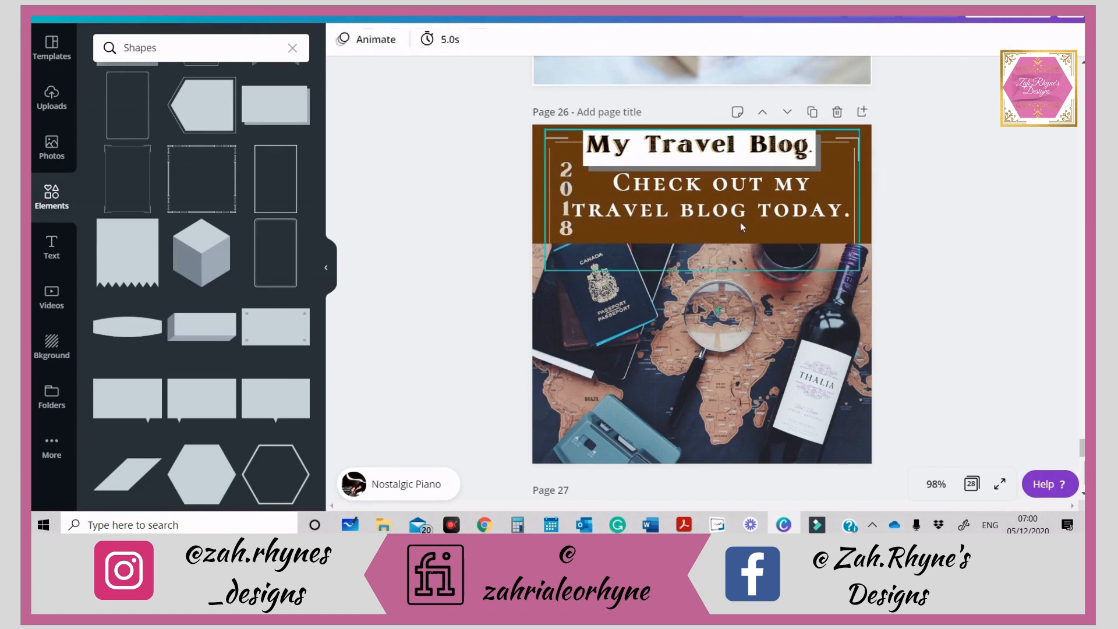
- Nudge the vertical 2018 text slightly left, clear of the "Check out my travel blog today." text
left_click(563, 229)
key("Left")
key("Left")
key("Left")
key("Left")
key("Left")
key("Left")
key("Left")
key("Left")
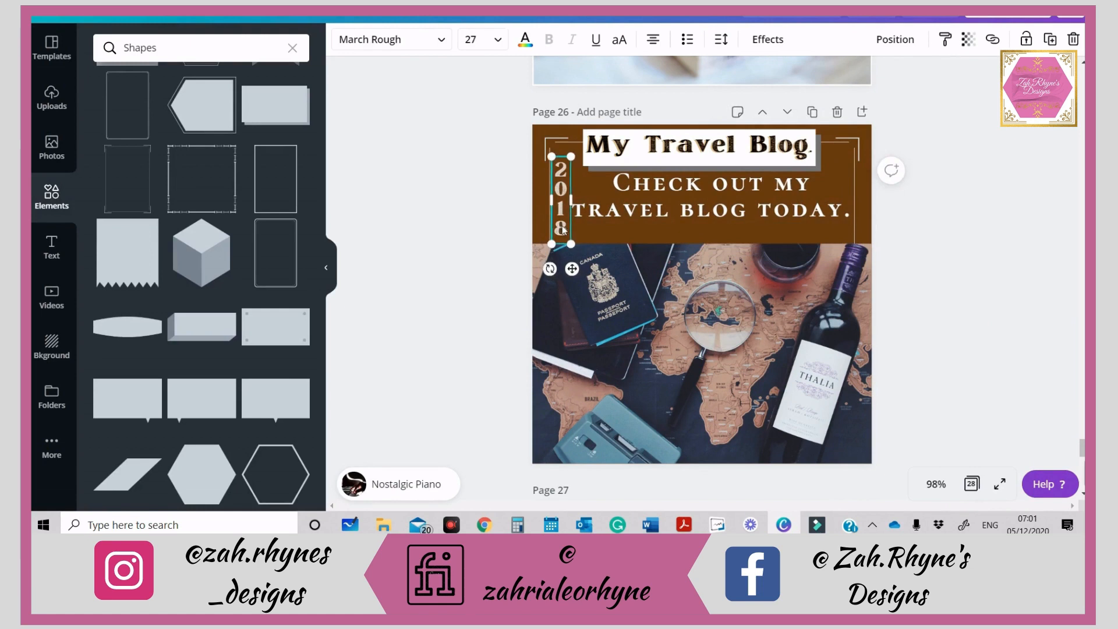
left_click(504, 236)
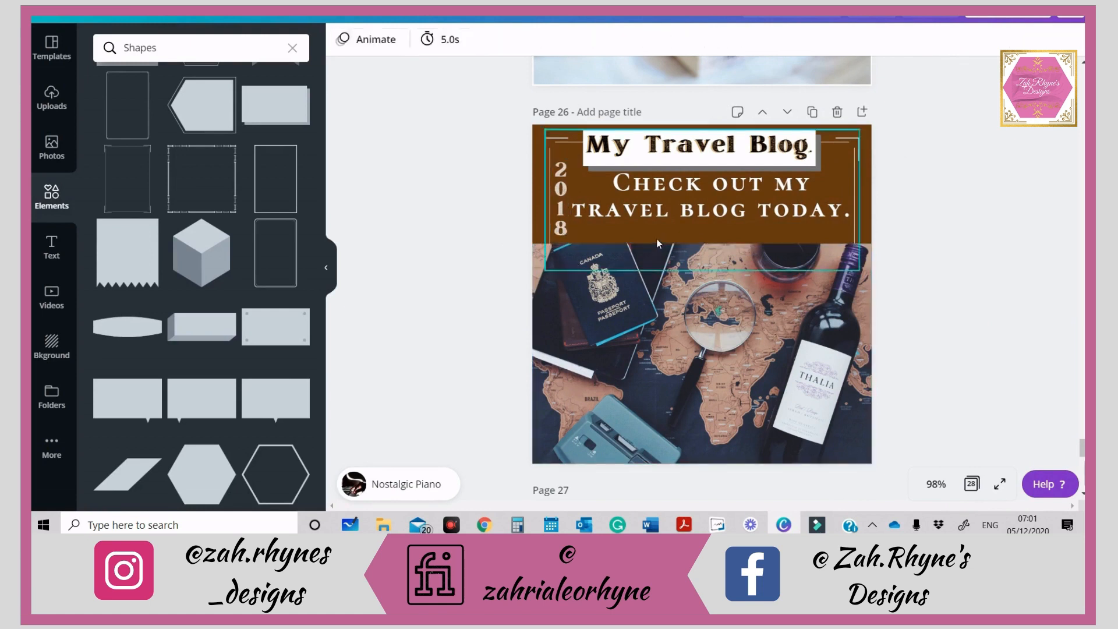
- Add a new text box to page 26 in IBM Plex Serif reading "mytravel.blog.com"
key("t")
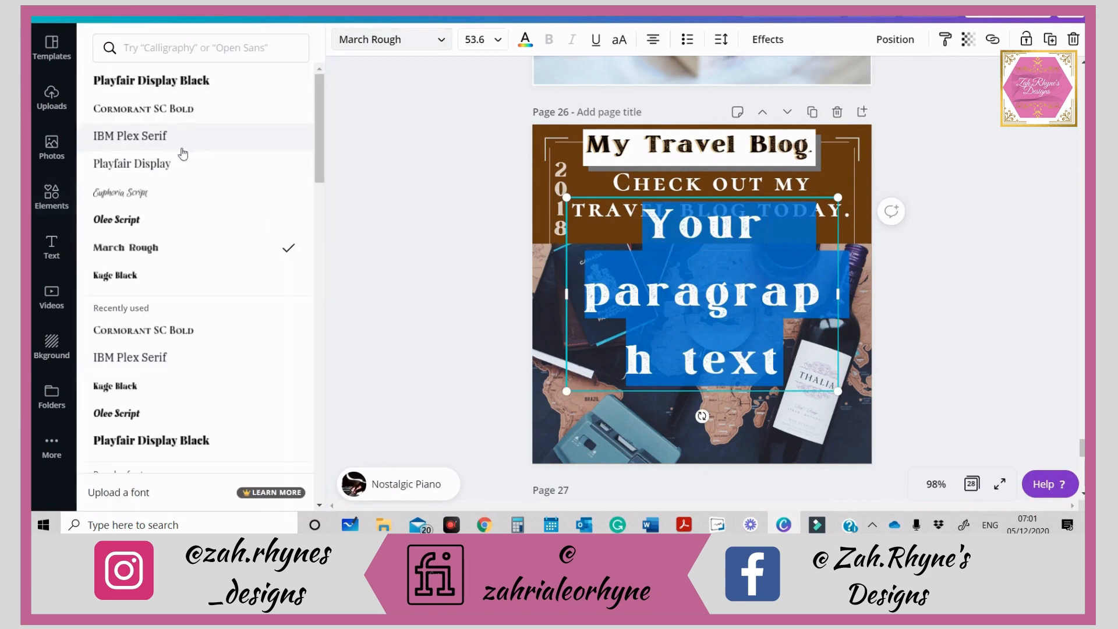
left_click(175, 135)
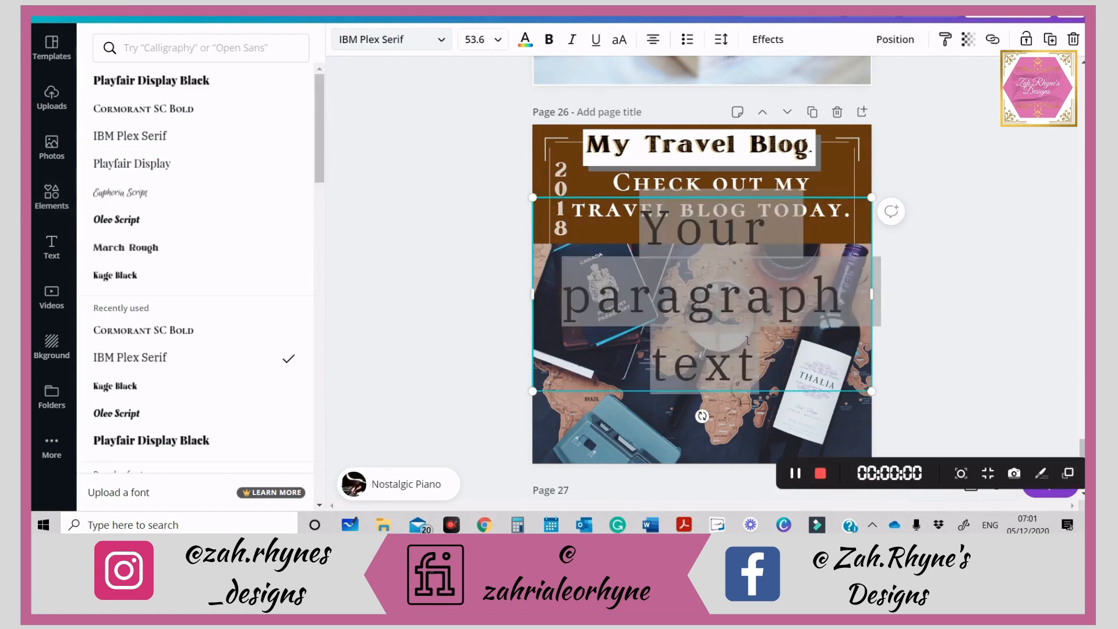
double_click(724, 321)
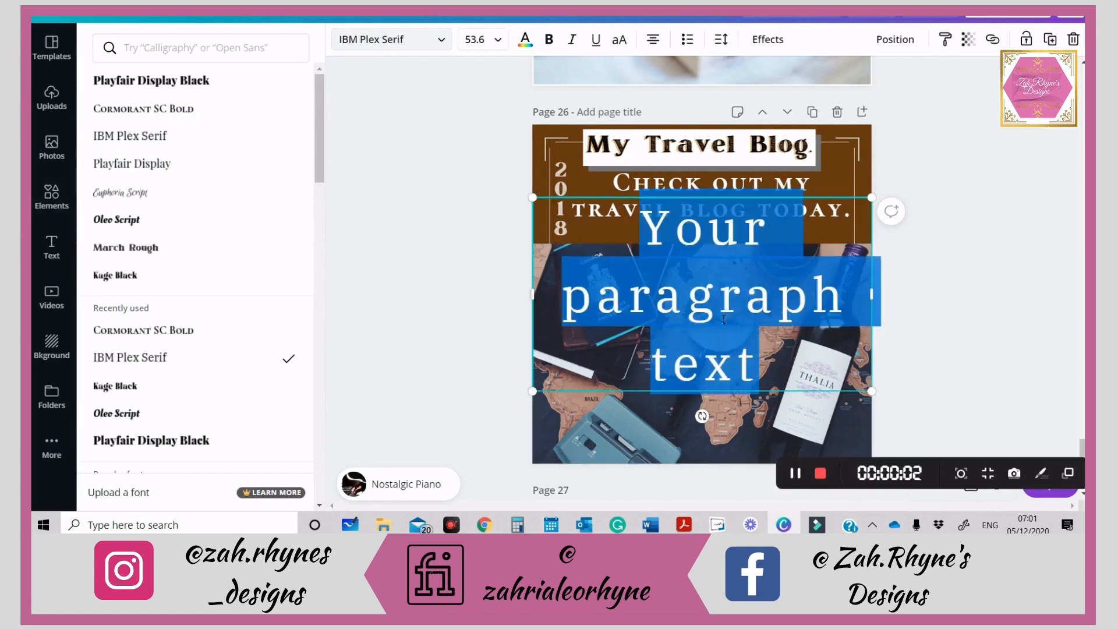
type("my")
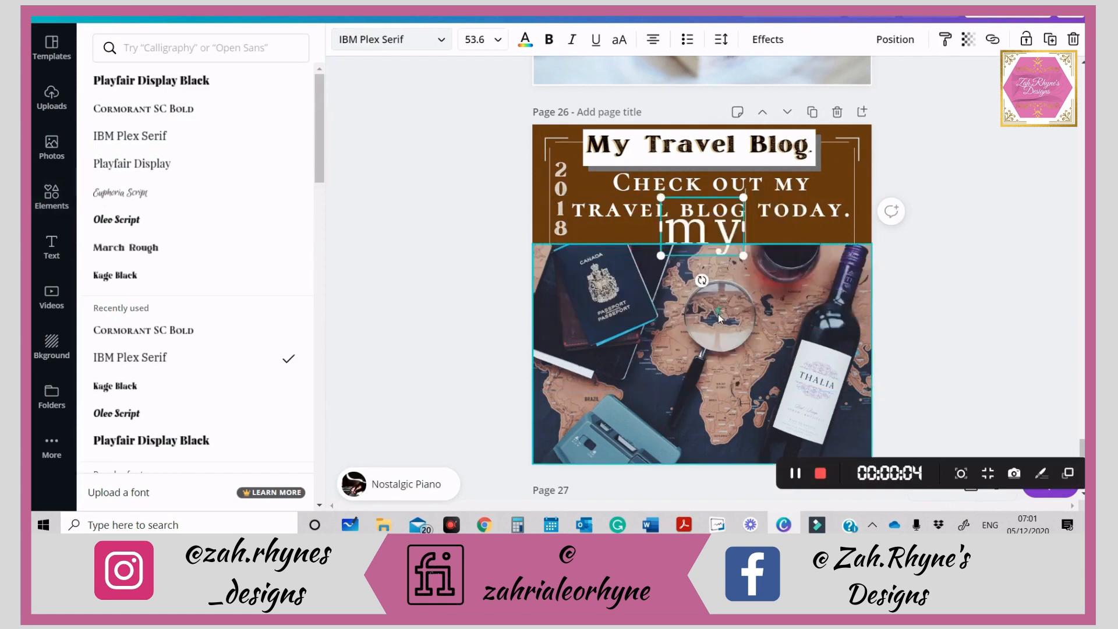
type("travel.brl")
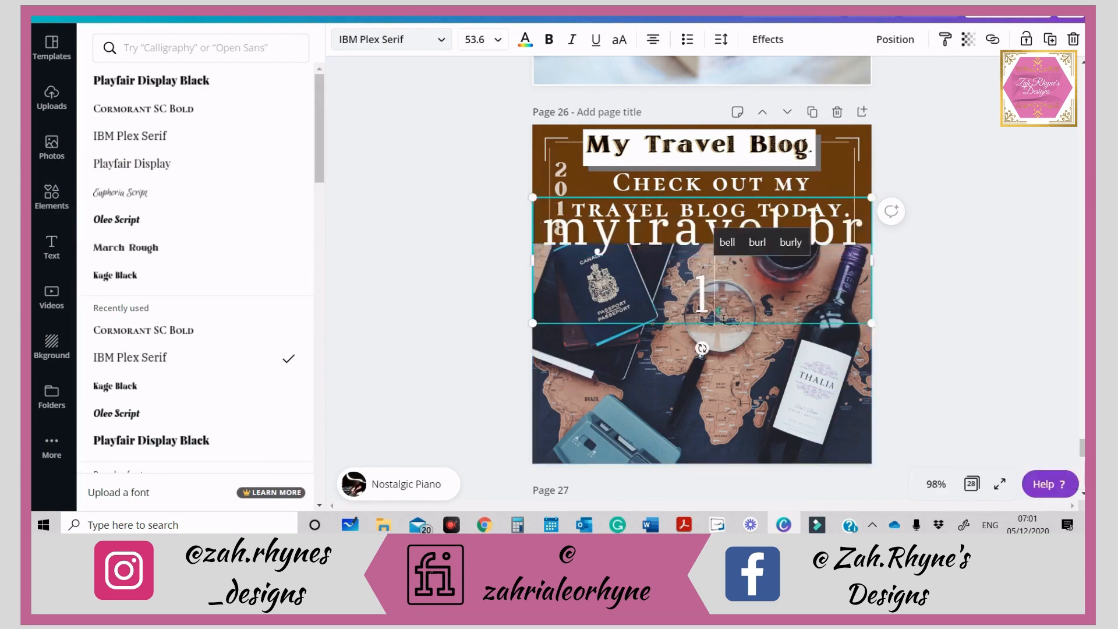
key("BackSpace")
type("log.com")
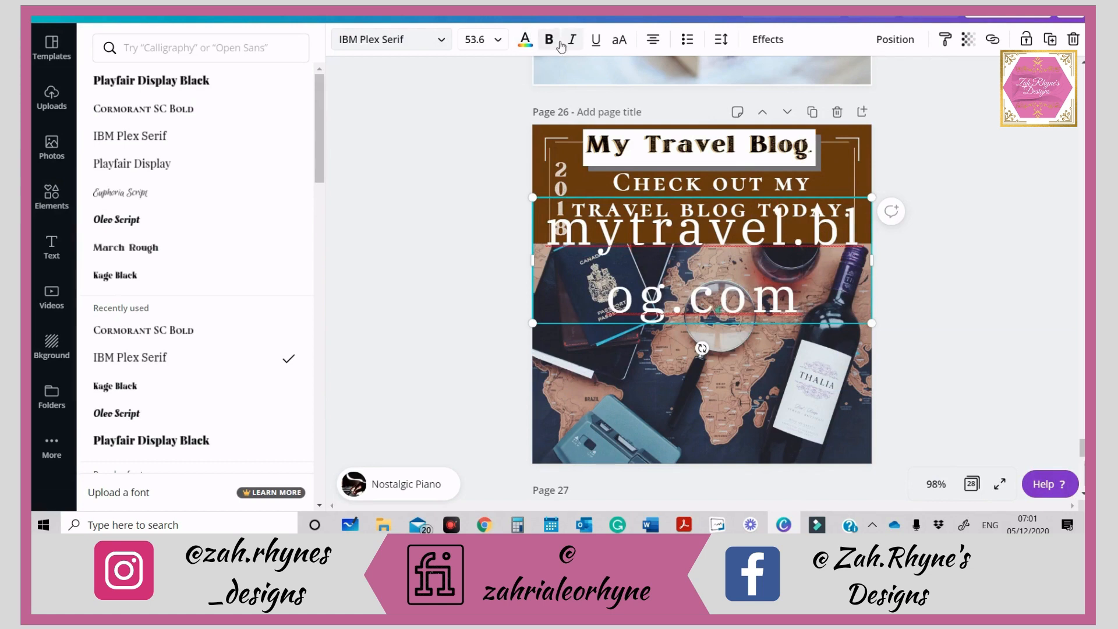
- Make the whole "mytravel.blog.com" web address bold and italic
left_click_drag(803, 309, 530, 197)
key("ctrl+i")
key("ctrl+b")
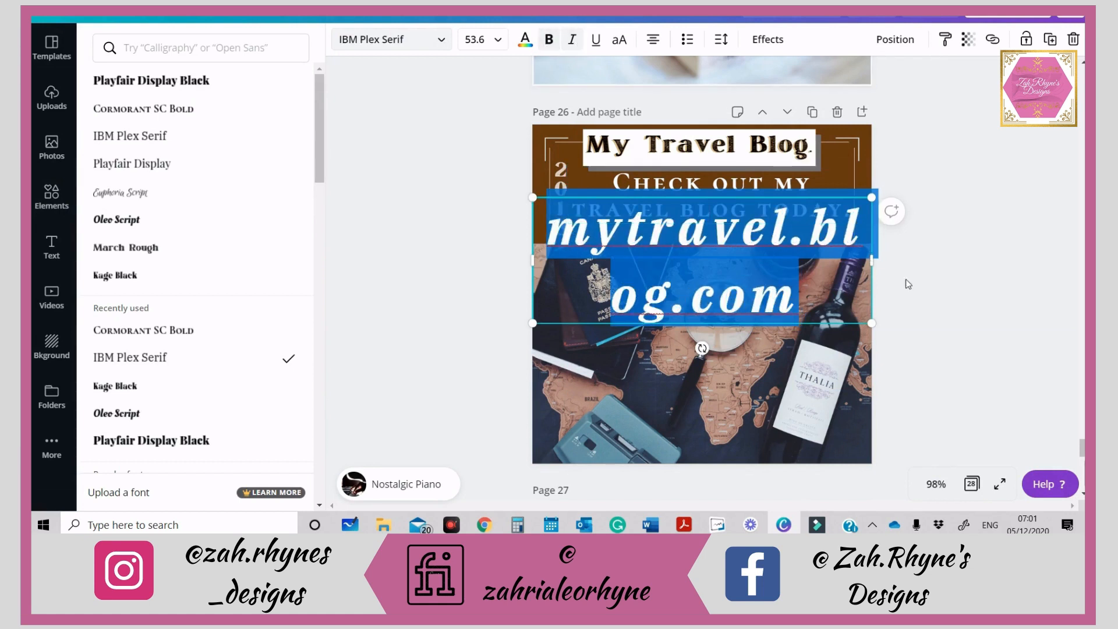
- Shrink the web address to size 17.1 on one line and centre it below the "Check out my travel blog today." text
left_click(883, 267)
left_click_drag(884, 269, 1074, 270)
left_click_drag(1074, 205, 711, 273)
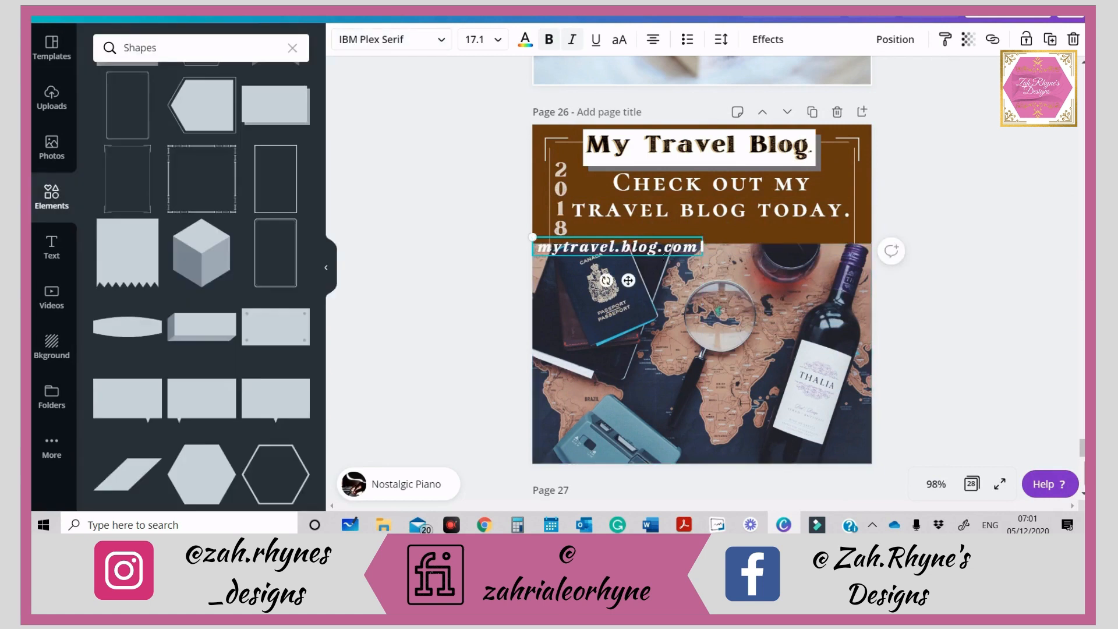
left_click(916, 331)
left_click(651, 250)
left_click_drag(651, 250, 740, 240)
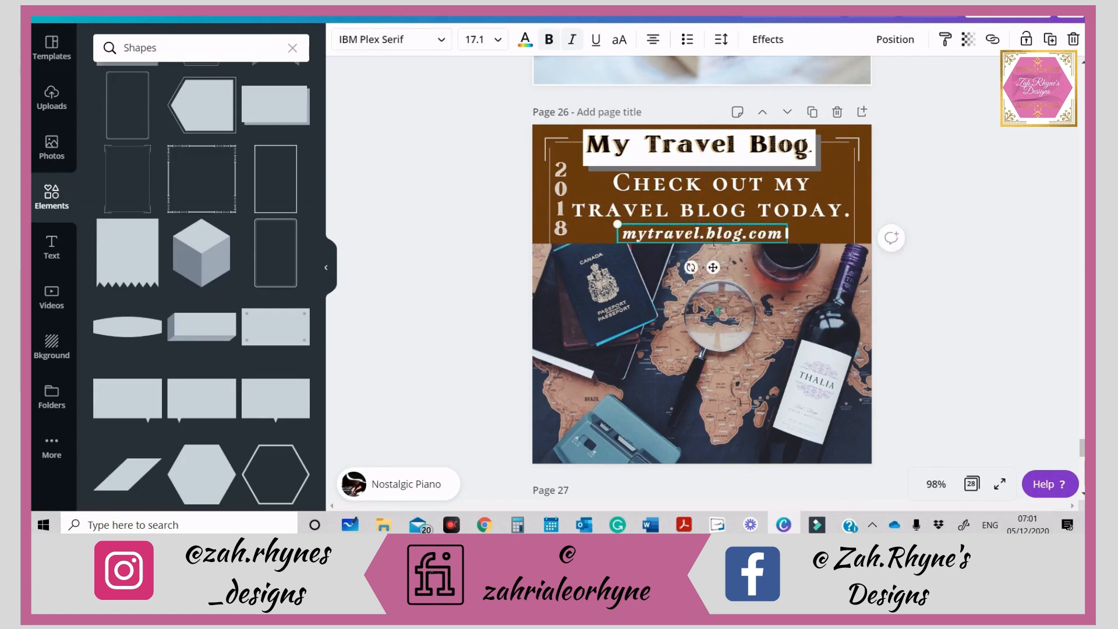
- Change the web address on page 26 to "mytravel_blog.com"
left_click(713, 243)
key("BackSpace")
key("BackSpace")
type("_")
scroll(766, 234, "up", 5)
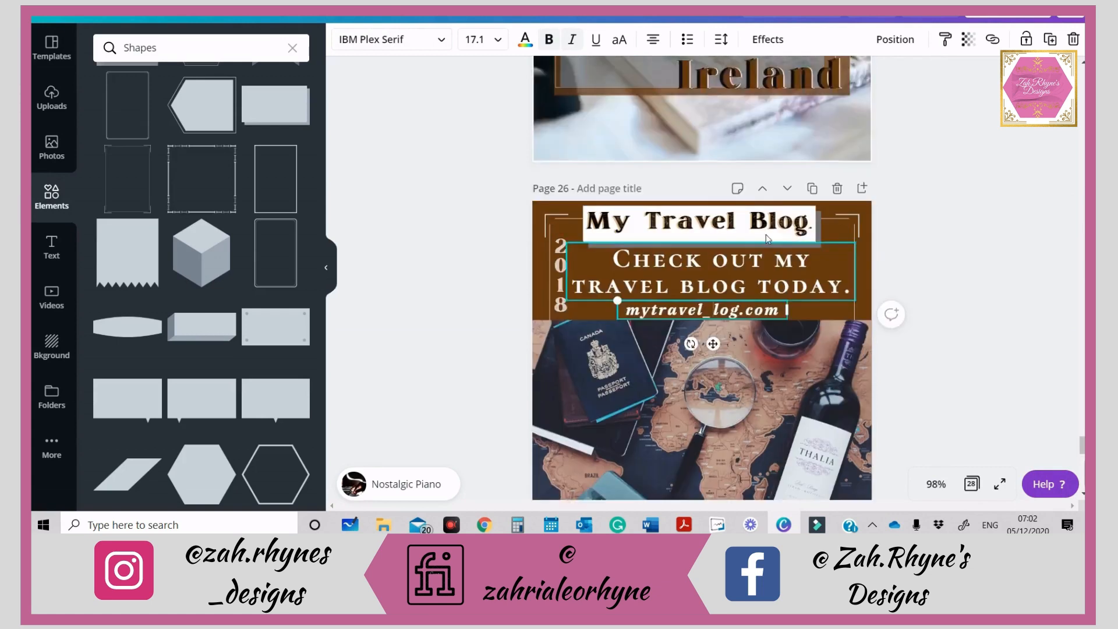
left_click(691, 196)
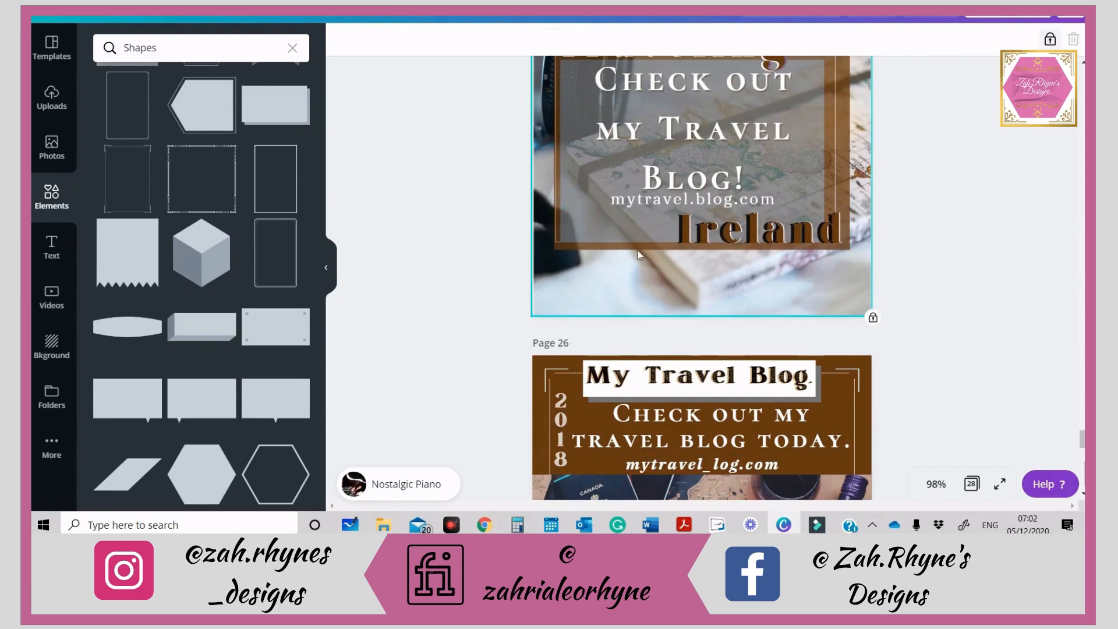
scroll(889, 191, "down", 3)
scroll(889, 191, "down", 1)
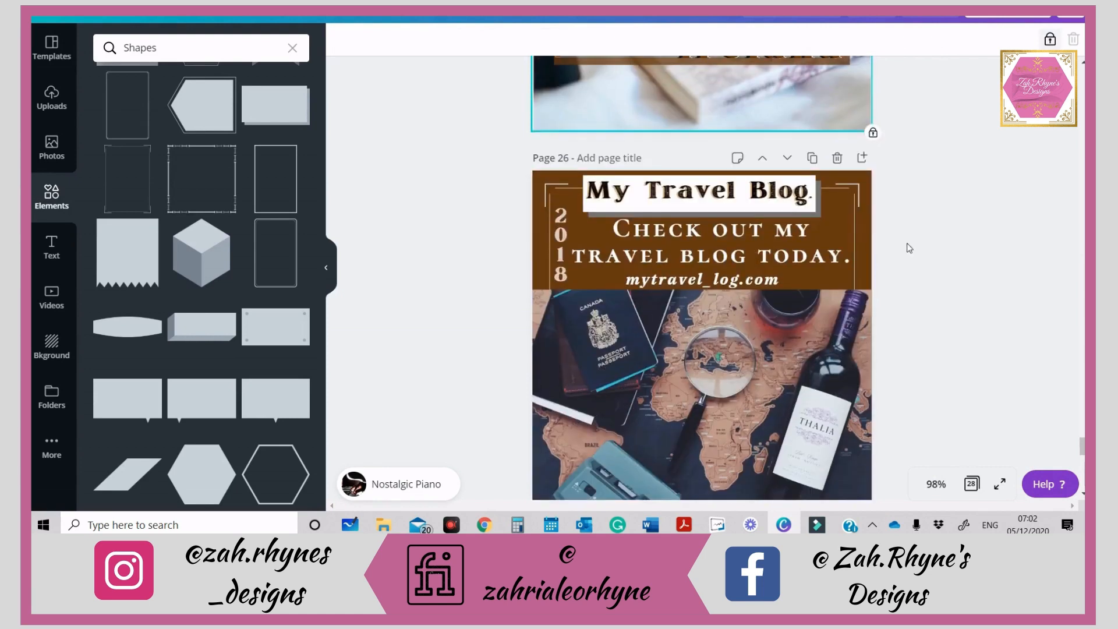
left_click(722, 280)
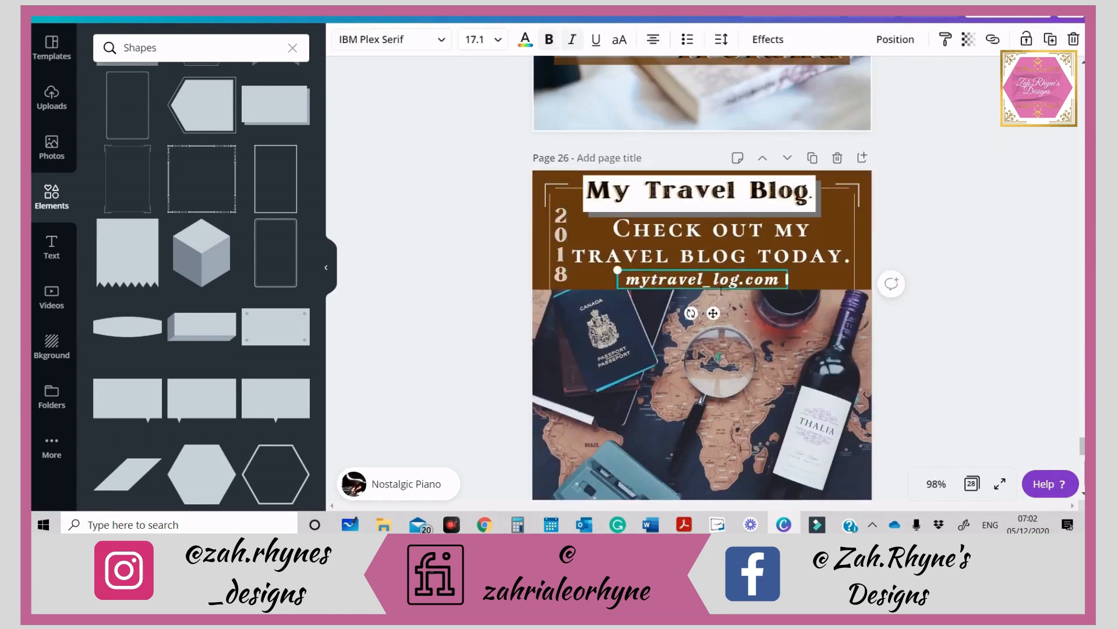
type("b")
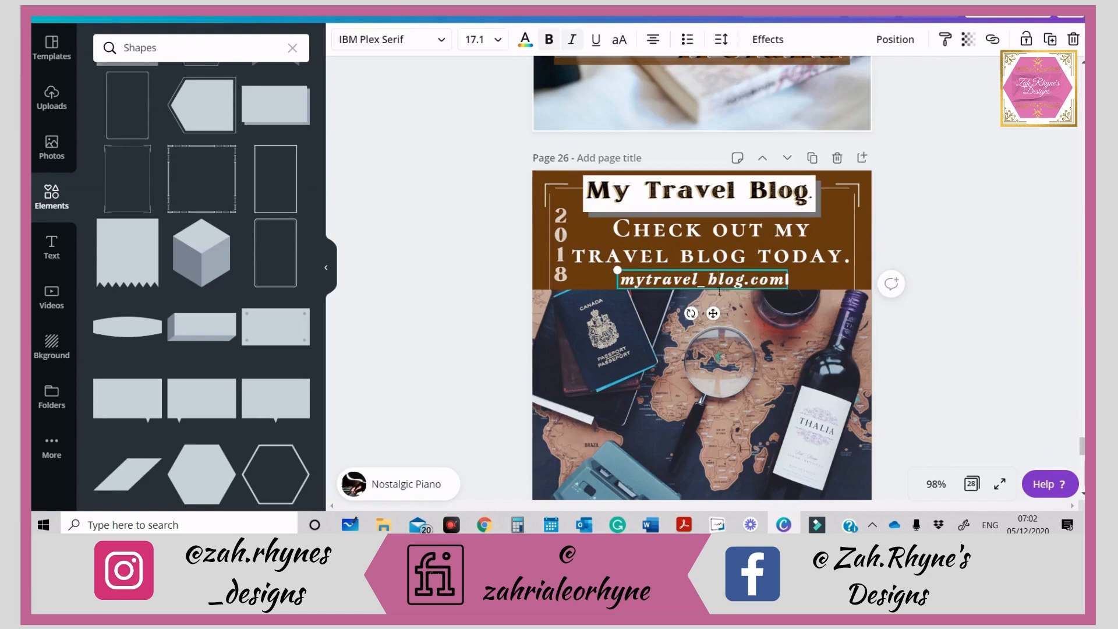
left_click(931, 309)
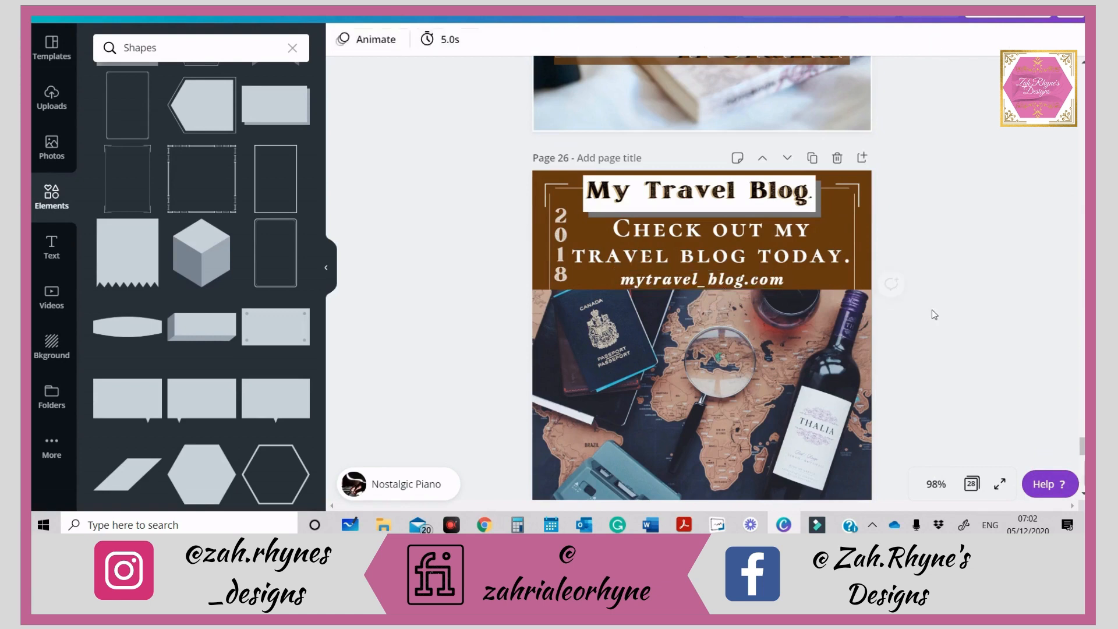
left_click(722, 282)
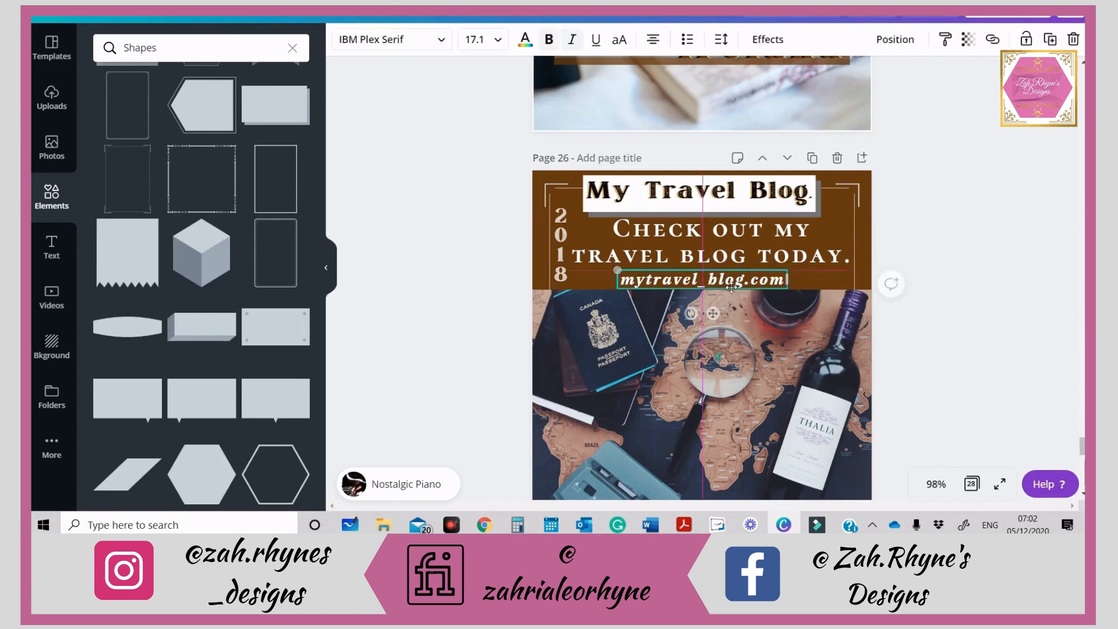
left_click(929, 251)
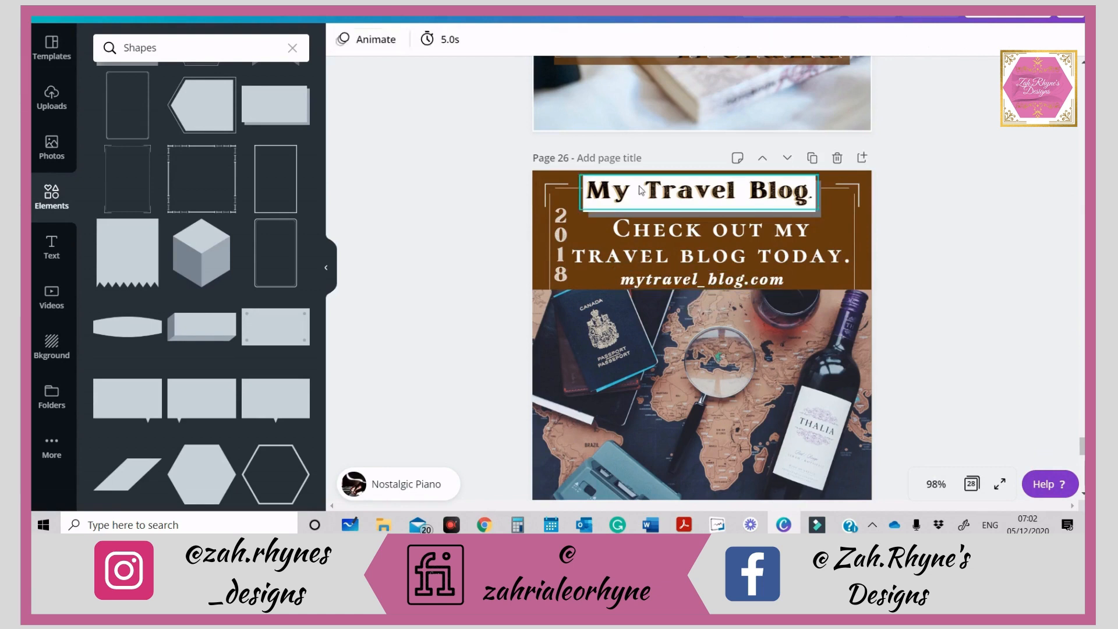
- Unlock the thin frame group around the page 26 header and ungroup it
left_click(546, 186)
left_click(1050, 40)
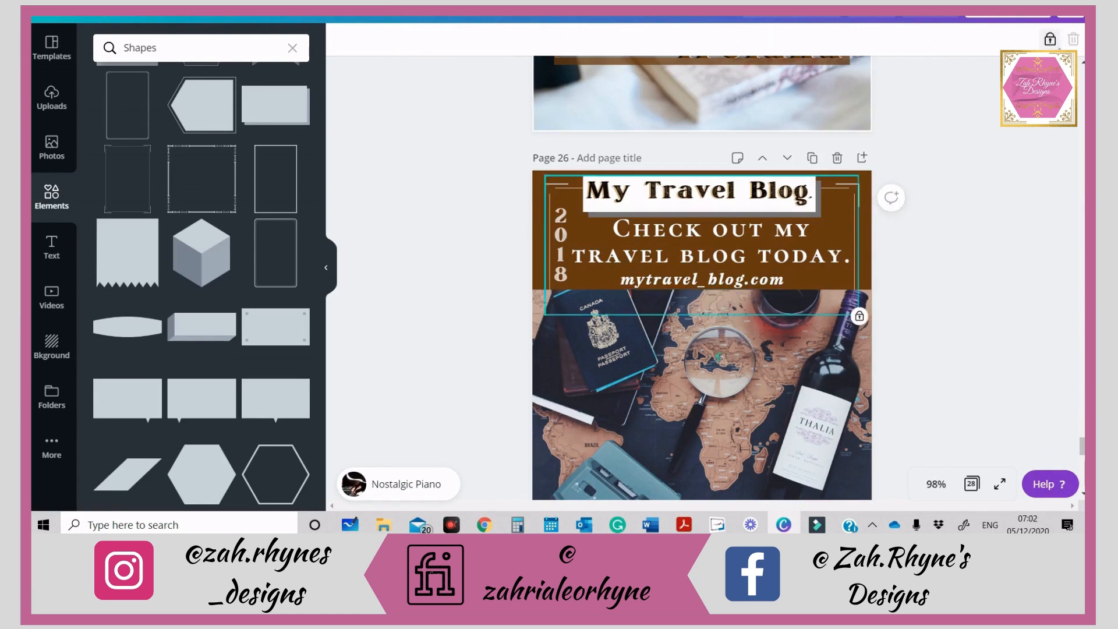
left_click(837, 43)
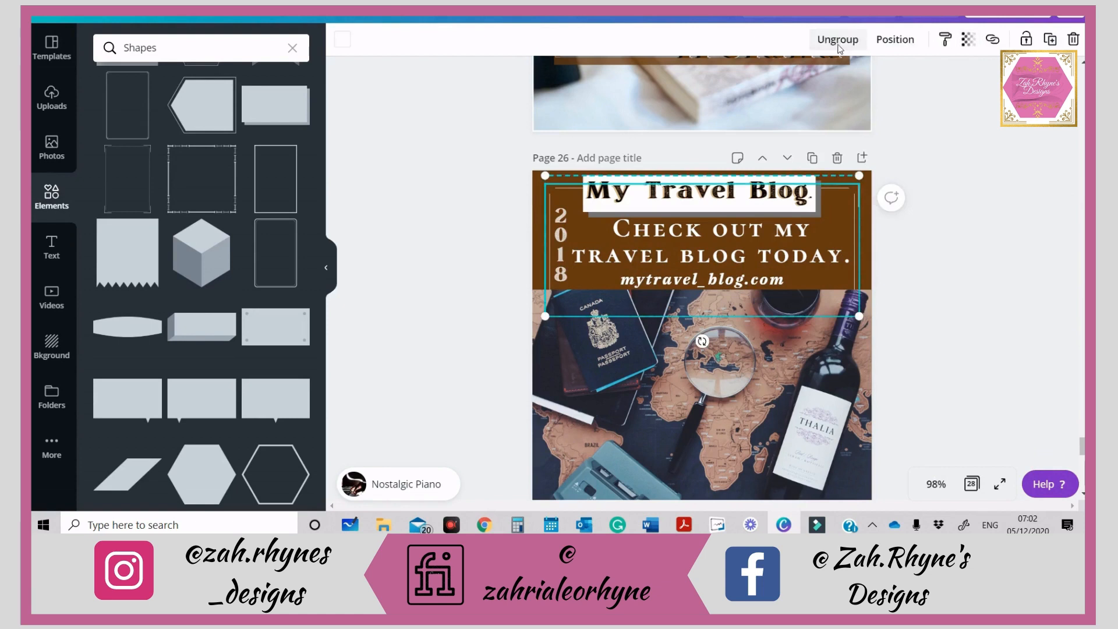
left_click(771, 377)
left_click_drag(502, 177, 908, 517)
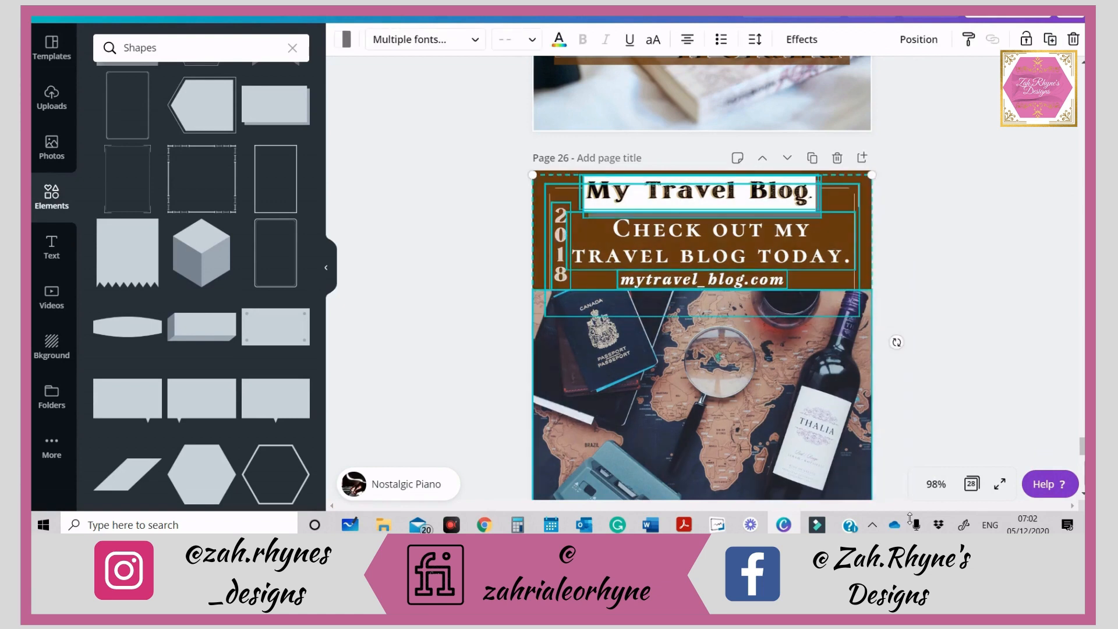
left_click(980, 272)
- Lower the top edge of the map photo slightly and extend the thin header frame downward
left_click(774, 344)
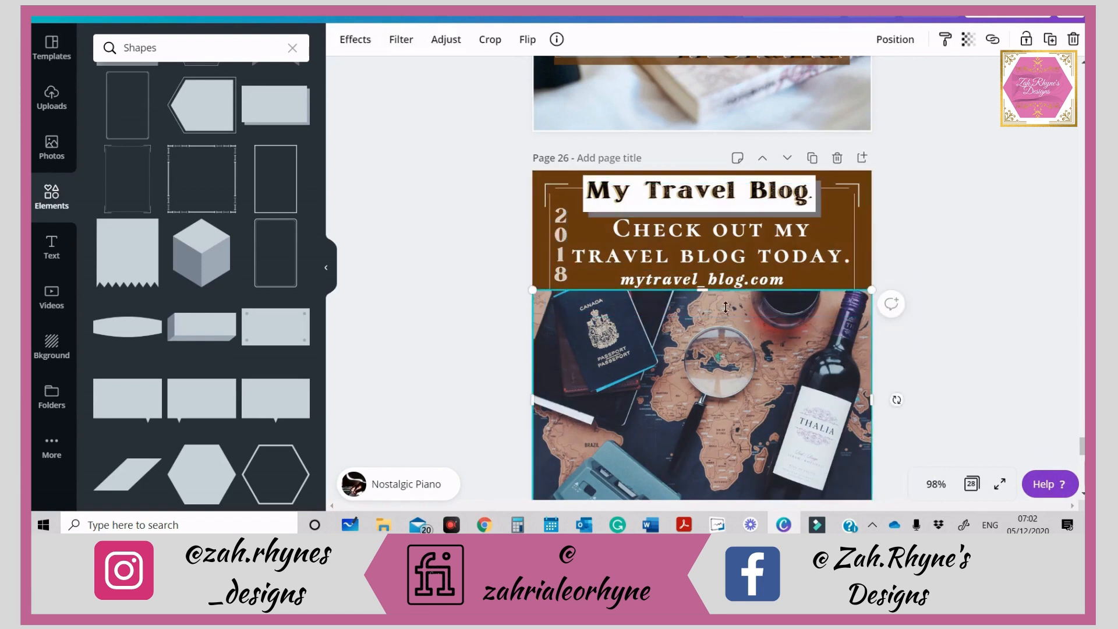
left_click_drag(714, 302, 717, 312)
left_click(854, 261)
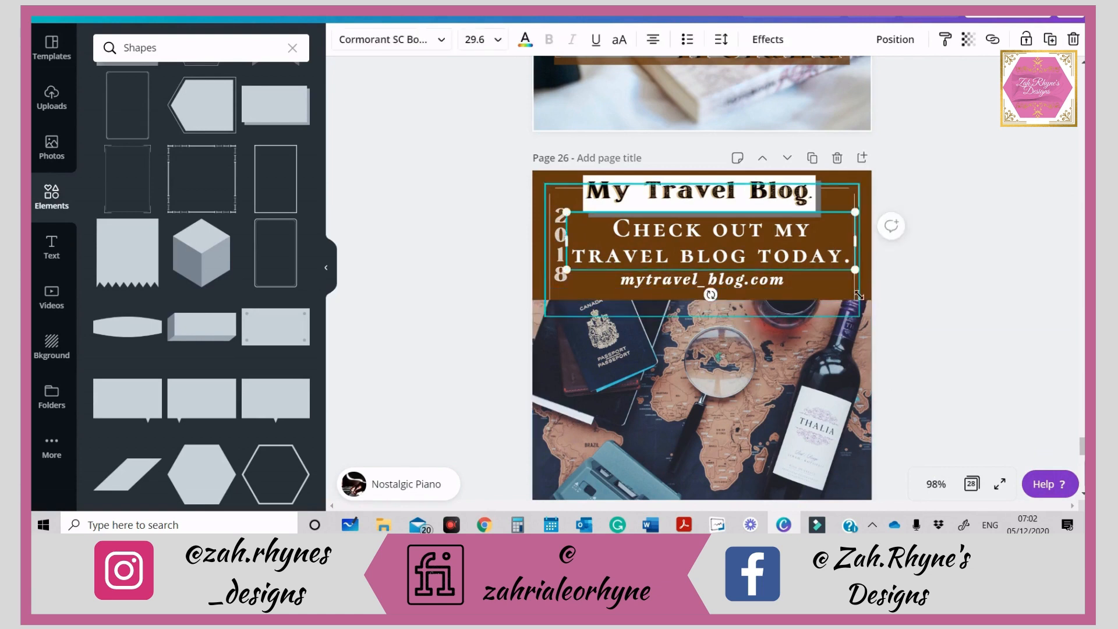
left_click(858, 295)
- Move the web address down to the brown area's lower edge and the "Check out my travel blog today." text slightly down
left_click_drag(709, 325, 726, 268)
left_click(710, 284)
left_click(719, 257)
left_click(937, 262)
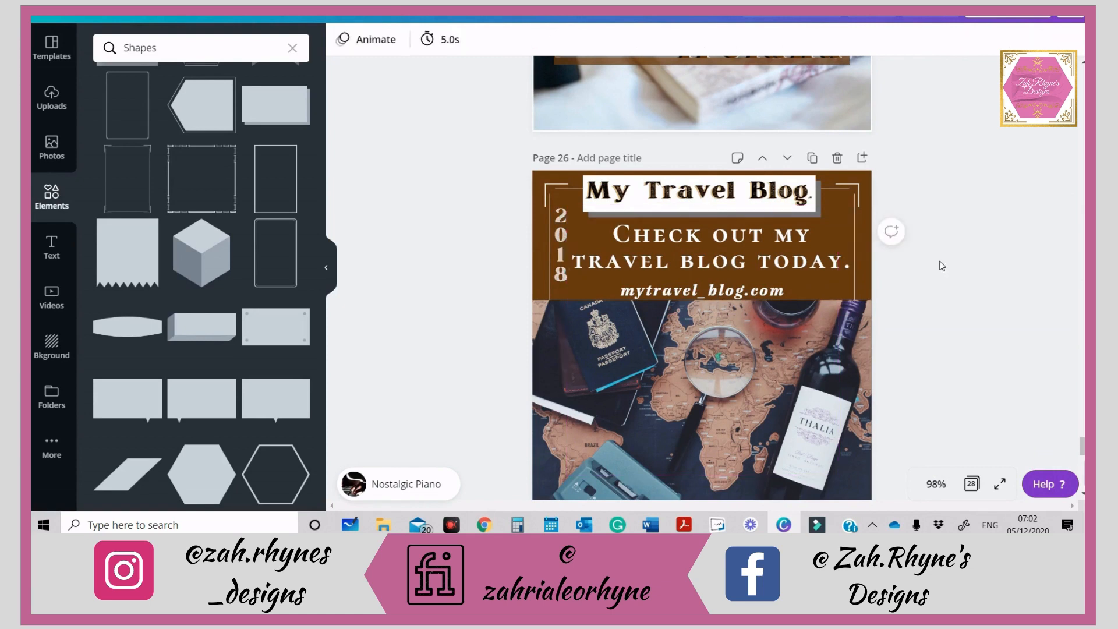
- Shrink the vertical 2018 text slightly and move it up inside the frame's upper corner
left_click(561, 274)
left_click_drag(570, 289, 578, 279)
left_click_drag(563, 239, 562, 228)
left_click(487, 263)
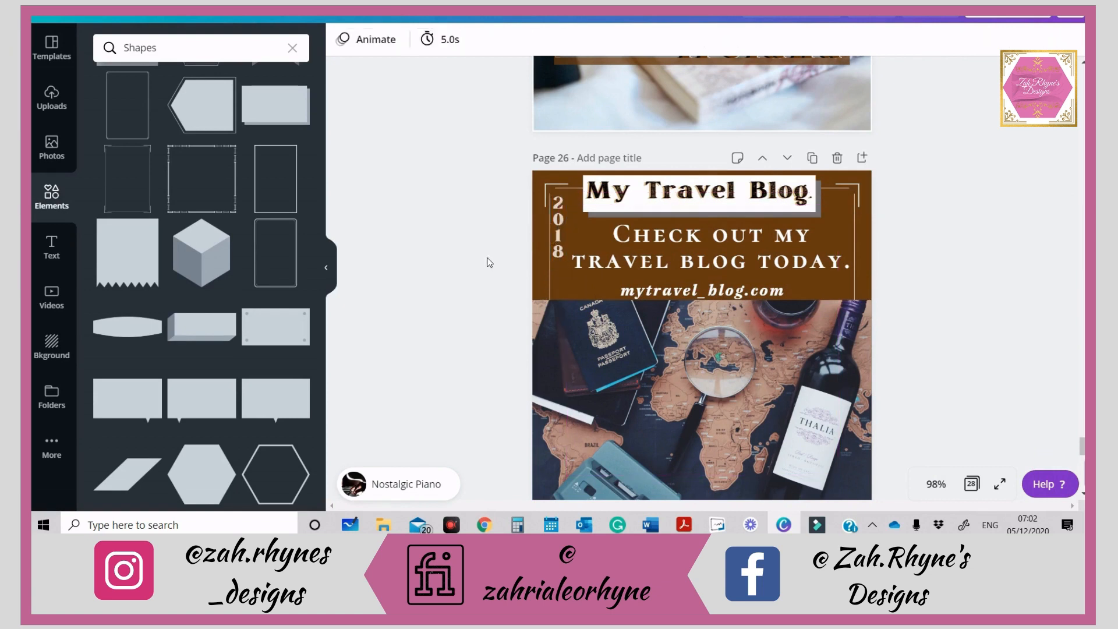
- Ungroup the "My Travel Blog." title banner and group all elements on page 26 together
left_click_drag(576, 216, 931, 291)
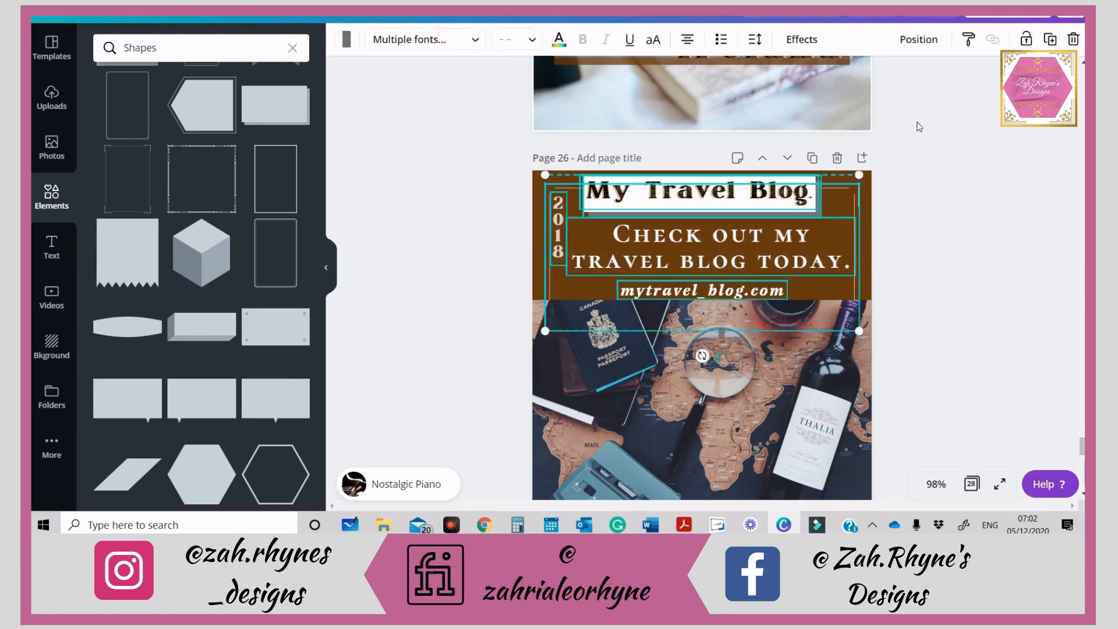
left_click(923, 187)
left_click(768, 192)
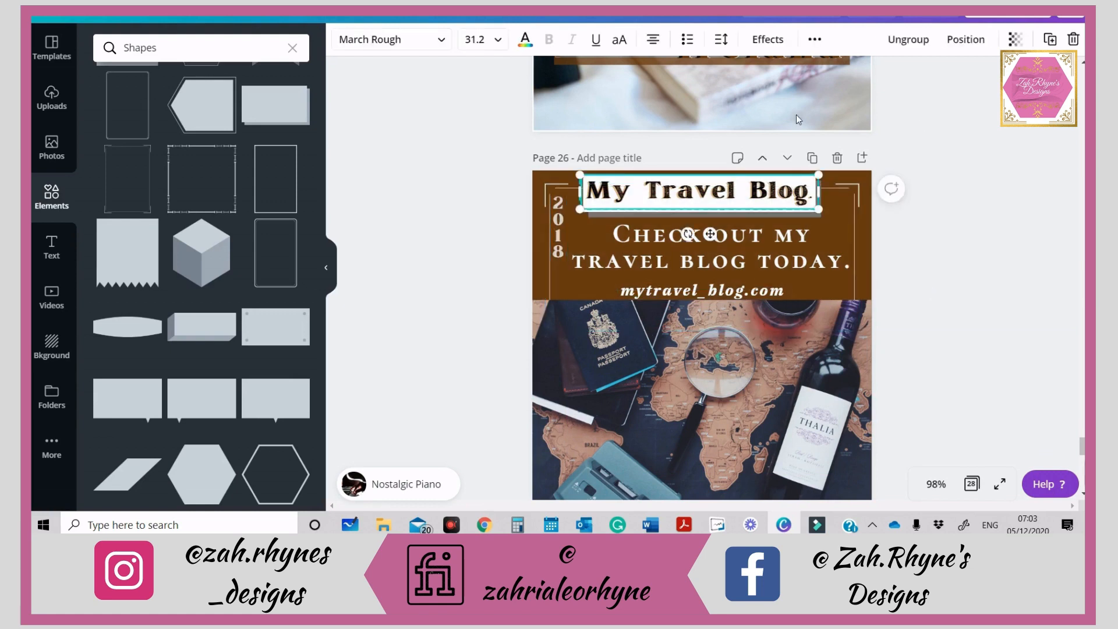
left_click(913, 41)
left_click_drag(411, 175, 920, 477)
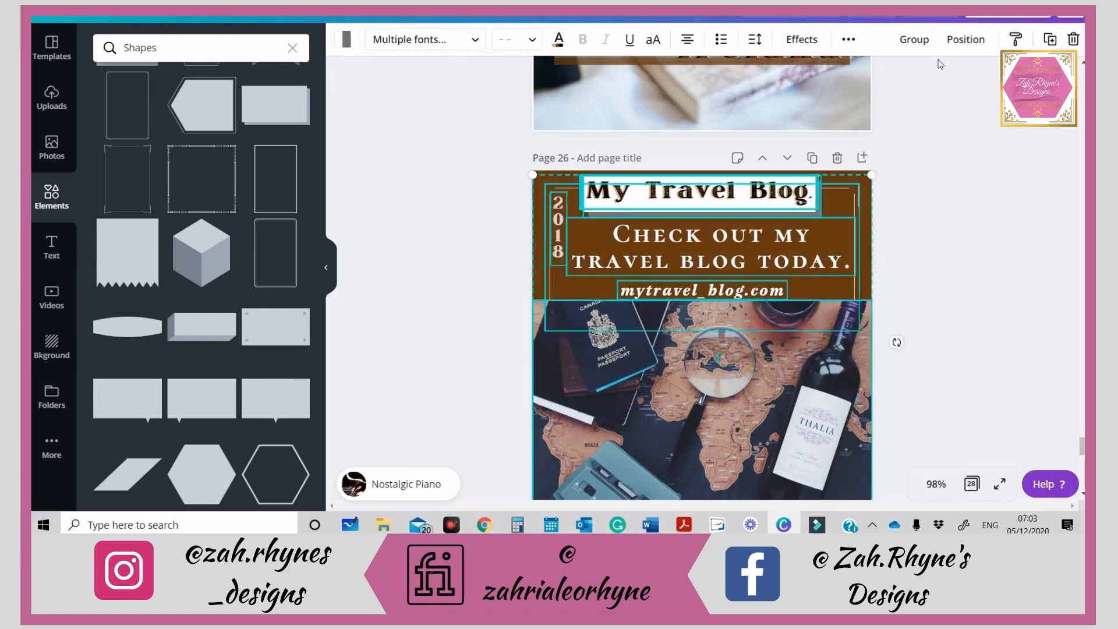
left_click(912, 40)
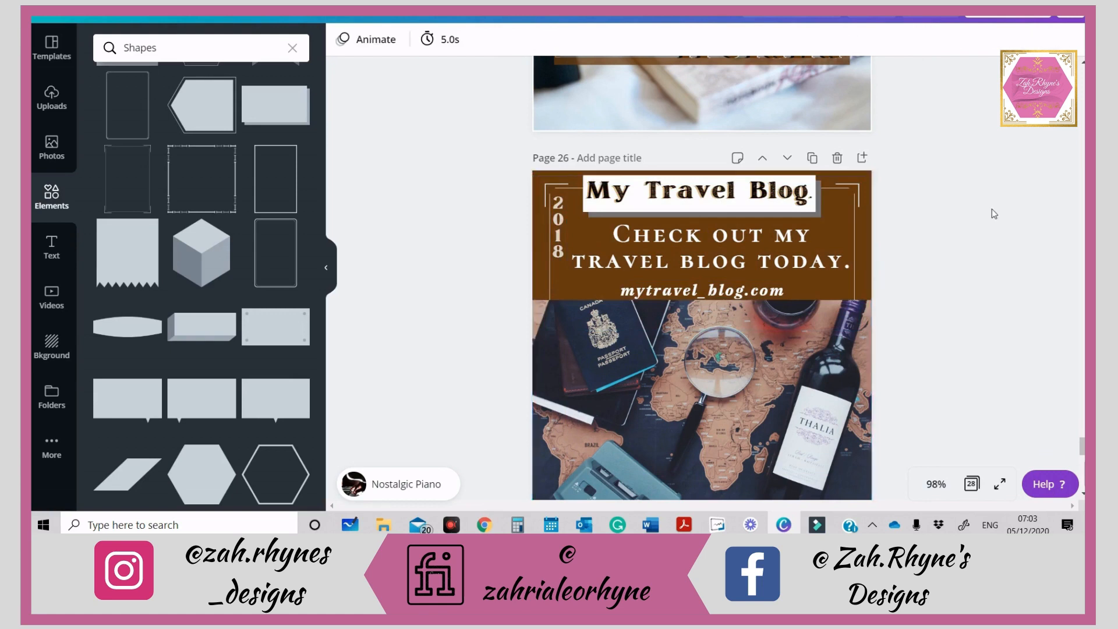
- Review the designs on pages 24 to 26 and the blank page 27, and switch to the travel post design references in Google Chrome
scroll(991, 210, "down", 2)
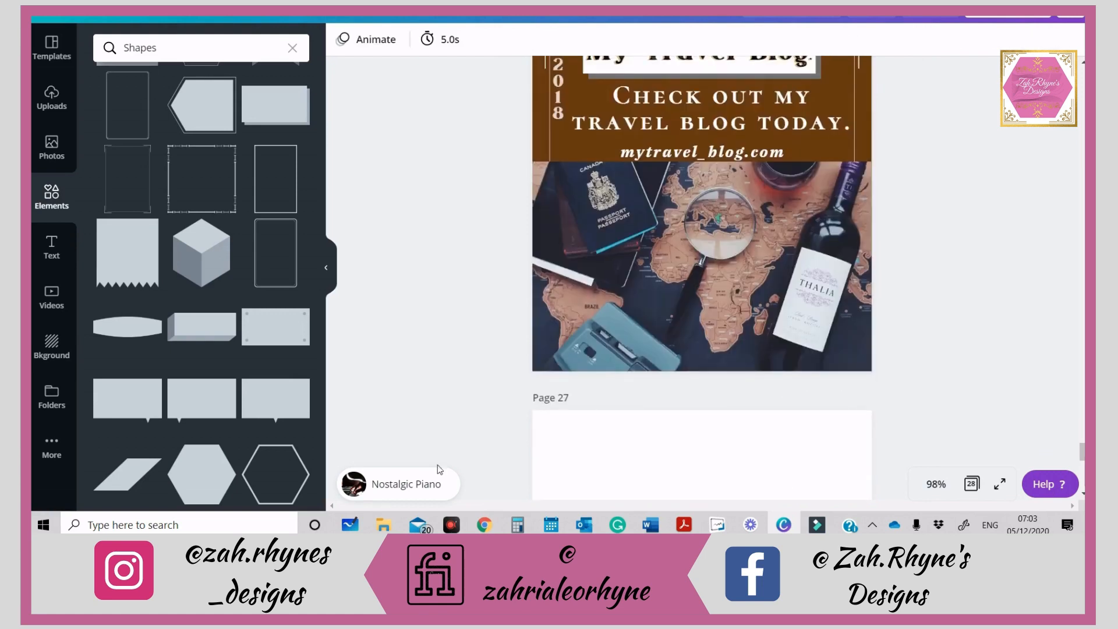
scroll(939, 255, "down", 1)
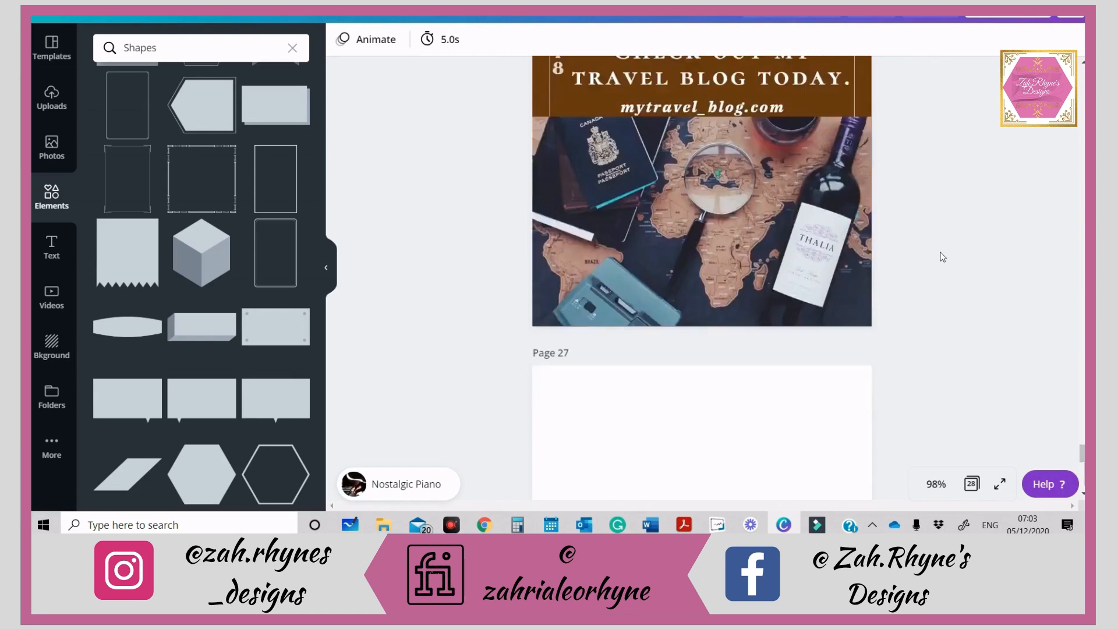
scroll(940, 255, "up", 3)
scroll(942, 255, "down", 1)
scroll(942, 256, "up", 9)
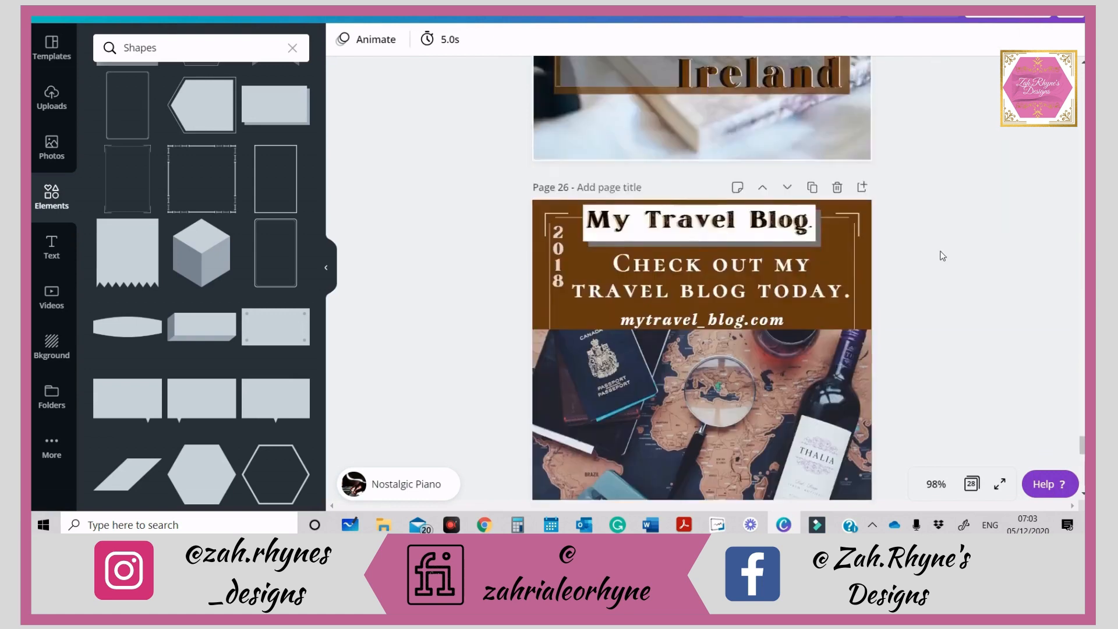
scroll(941, 256, "up", 4)
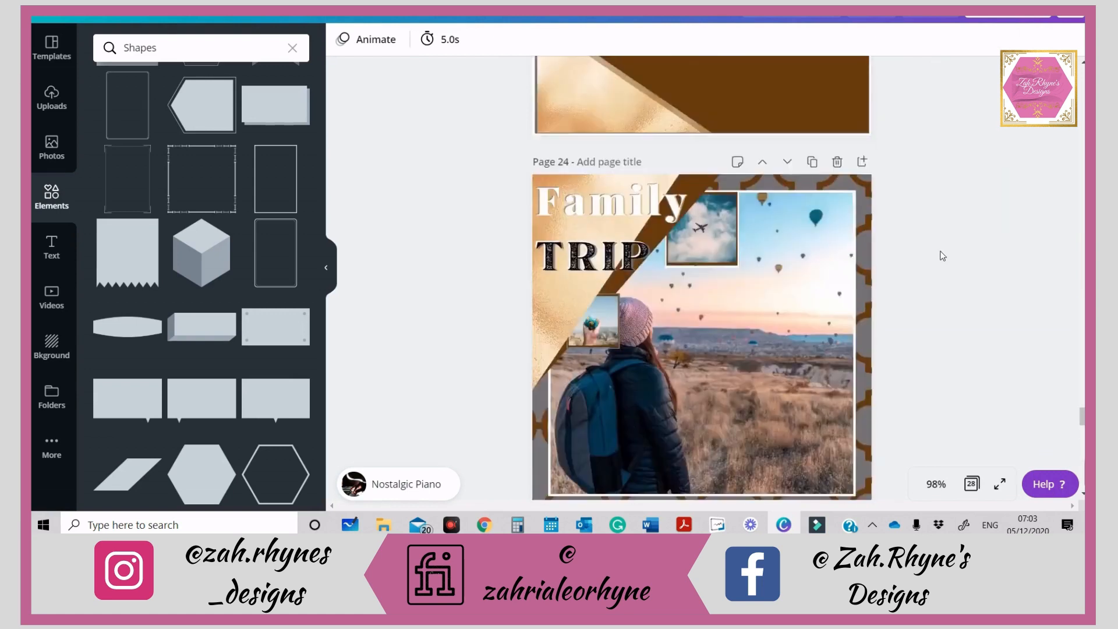
scroll(942, 256, "down", 3)
scroll(942, 256, "up", 1)
scroll(942, 255, "down", 10)
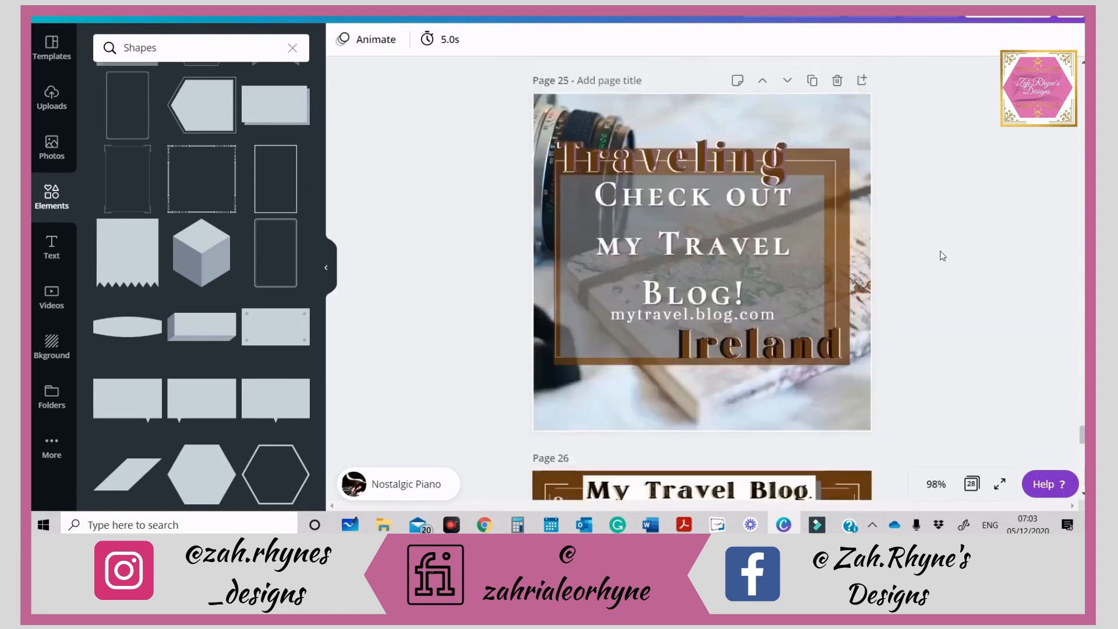
scroll(942, 256, "down", 5)
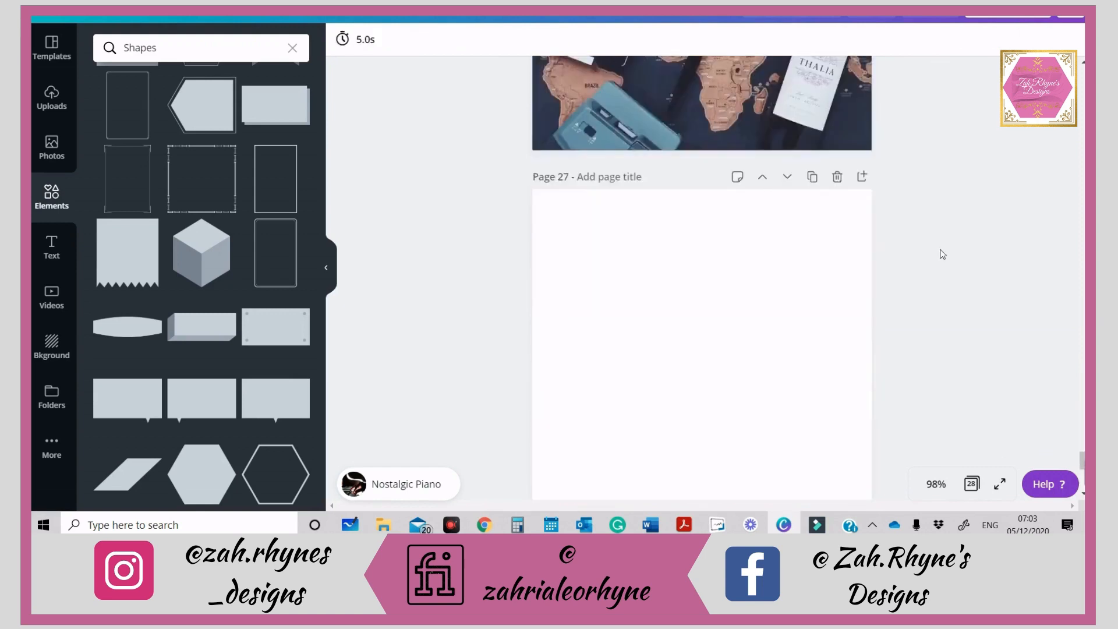
left_click(483, 524)
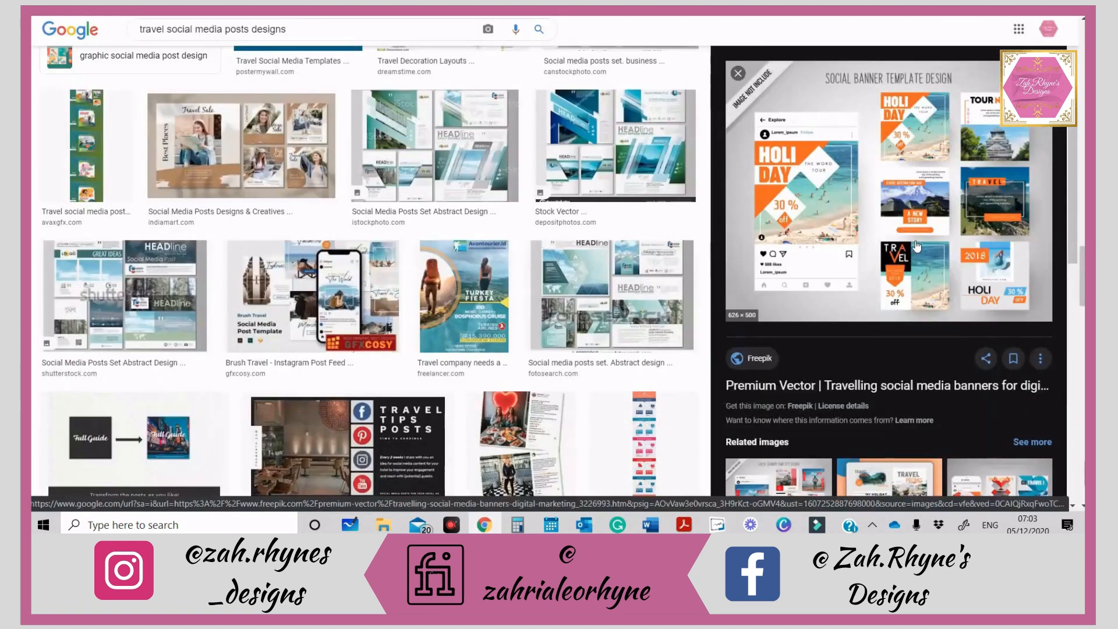
- Examine the travel social banner template reference, and switch back to the blank page 27 in Canva
scroll(917, 246, "down", 1)
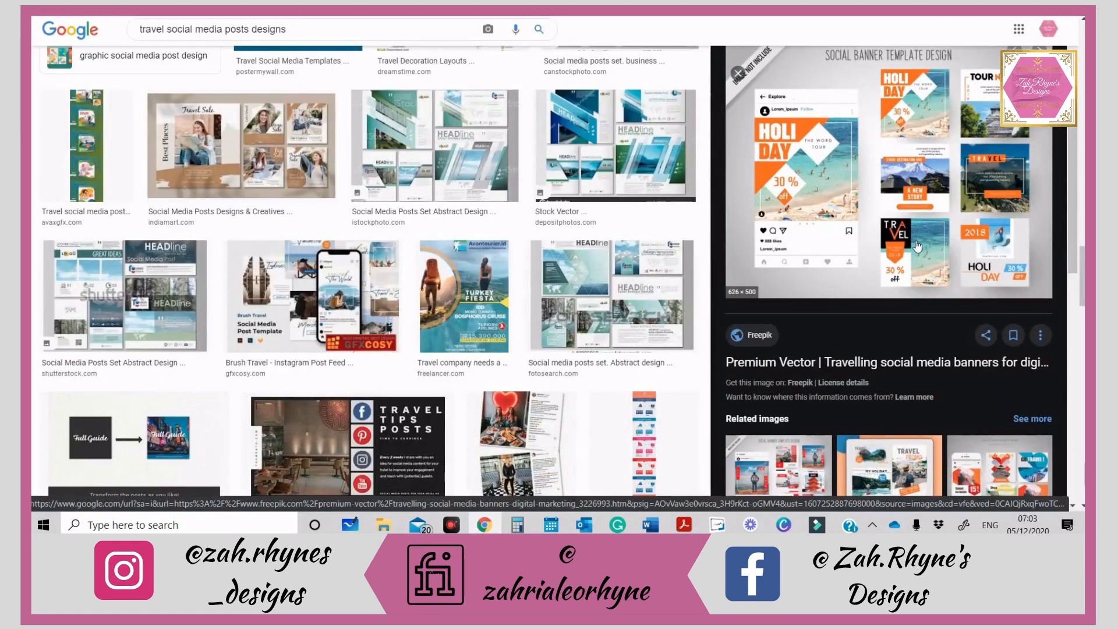
scroll(917, 246, "down", 1)
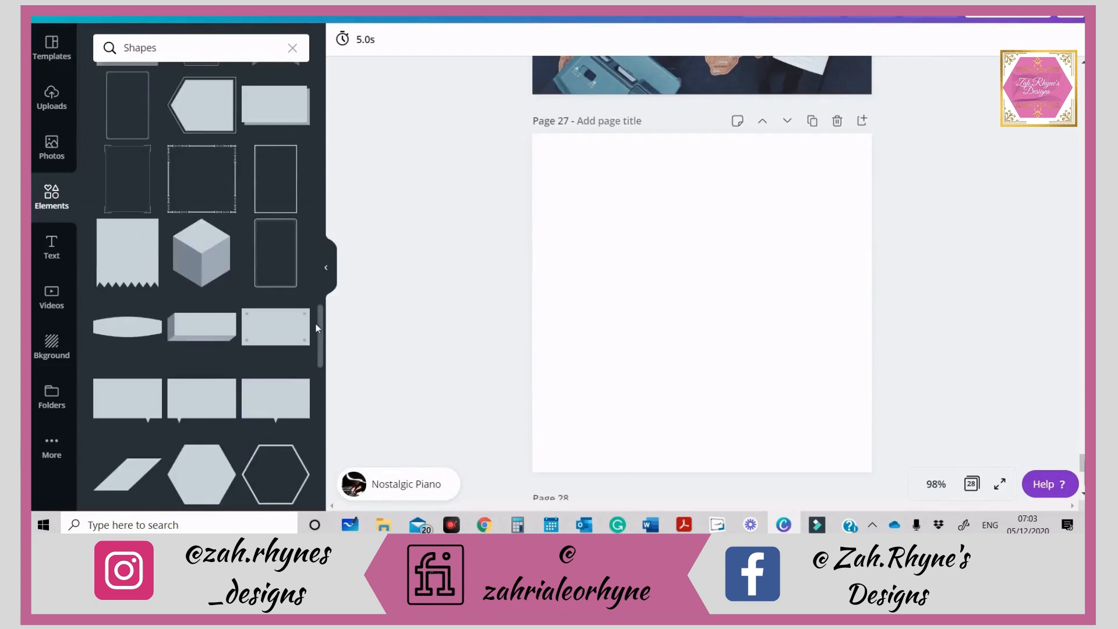
scroll(232, 183, "down", 1)
scroll(397, 458, "up", 1)
scroll(574, 387, "up", 2)
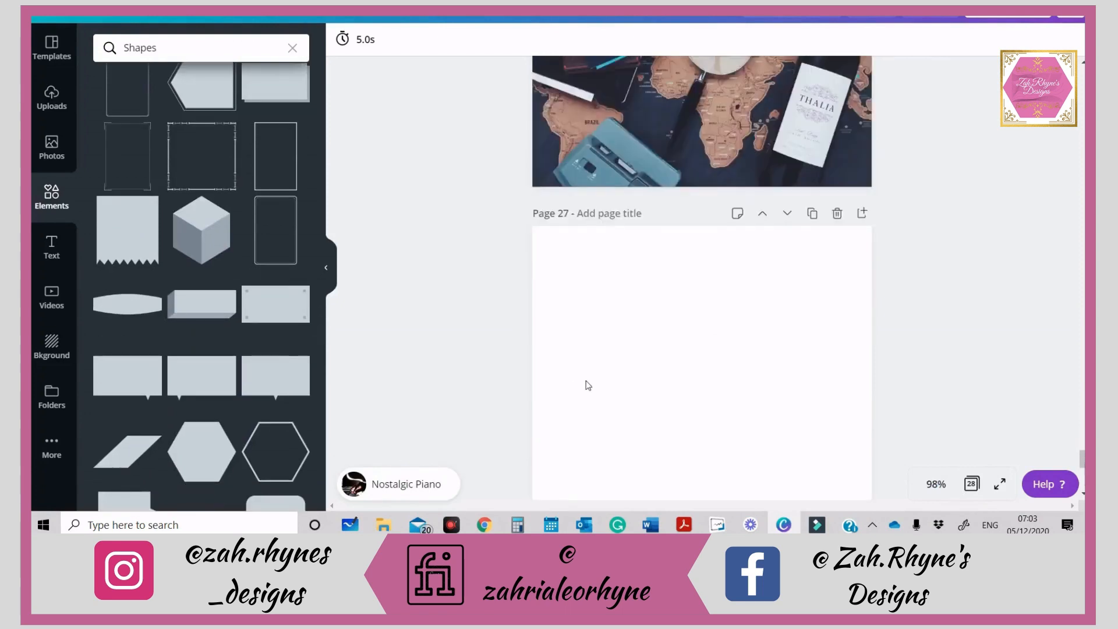
scroll(640, 349, "down", 2)
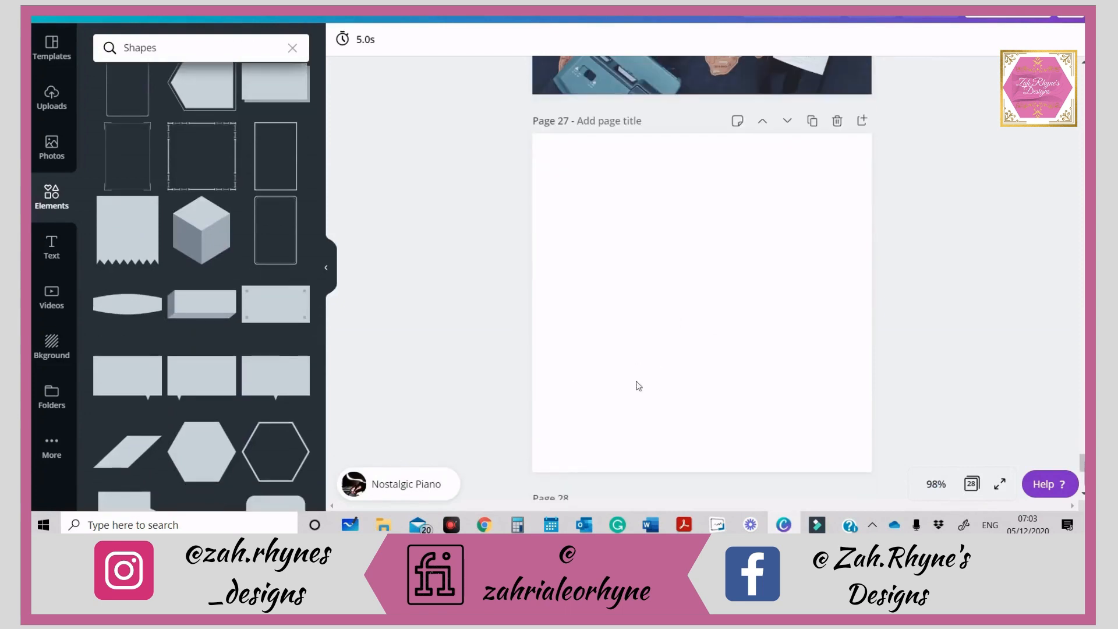
- Paste the square onto page 27 and fill it with dark brown
left_click(651, 238)
key("ctrl+v")
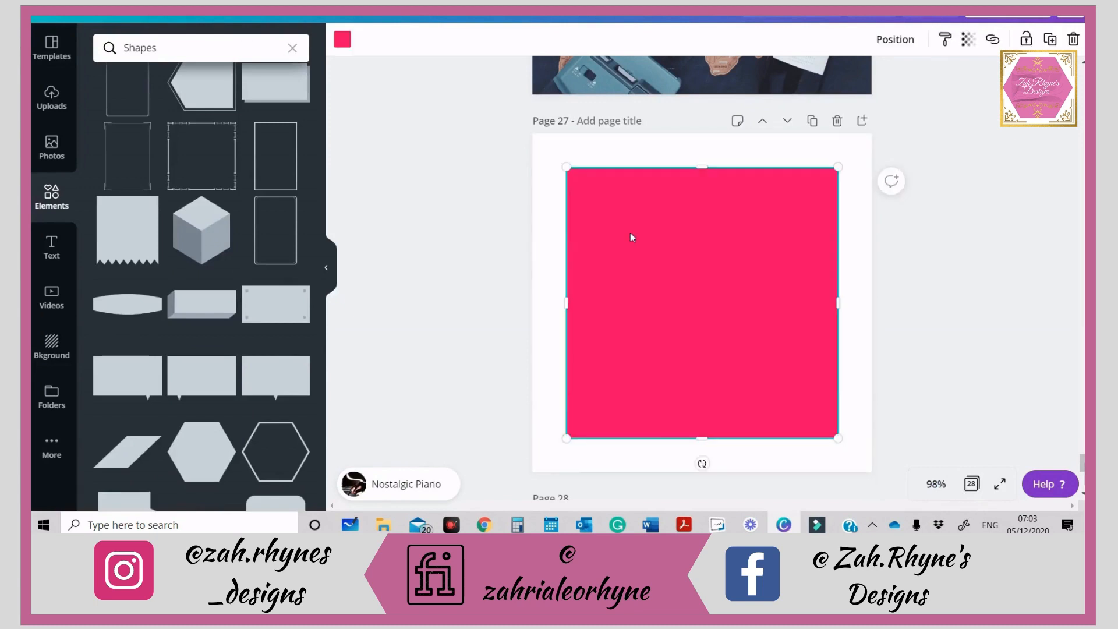
left_click(344, 39)
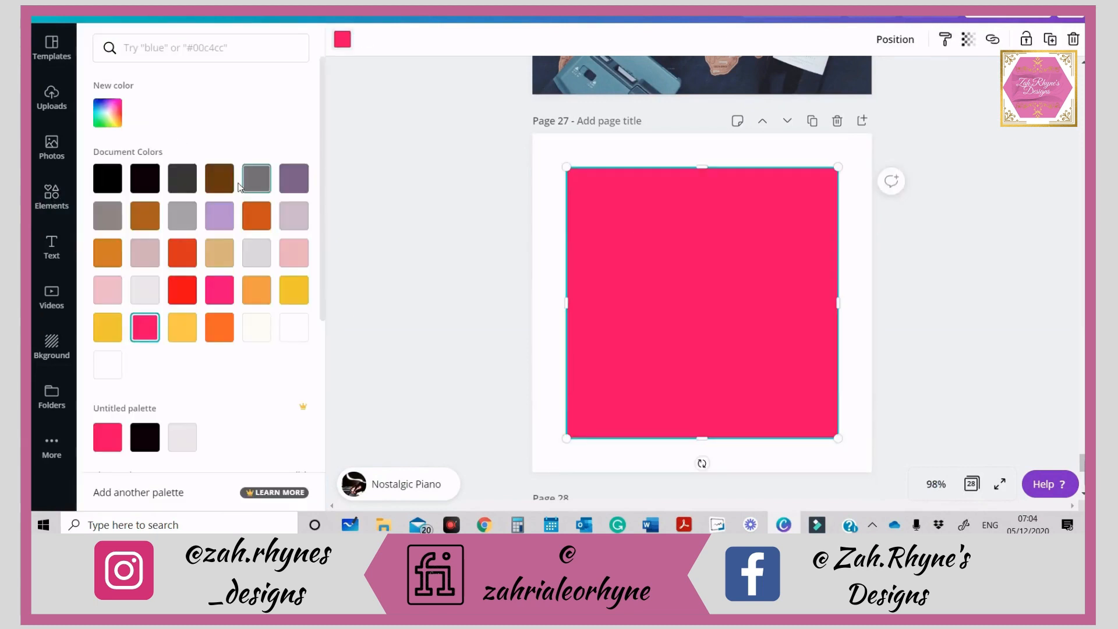
left_click(219, 177)
- Move the brown square up to the page's upper edge and stretch its lower edge slightly downward
left_click_drag(714, 322, 719, 299)
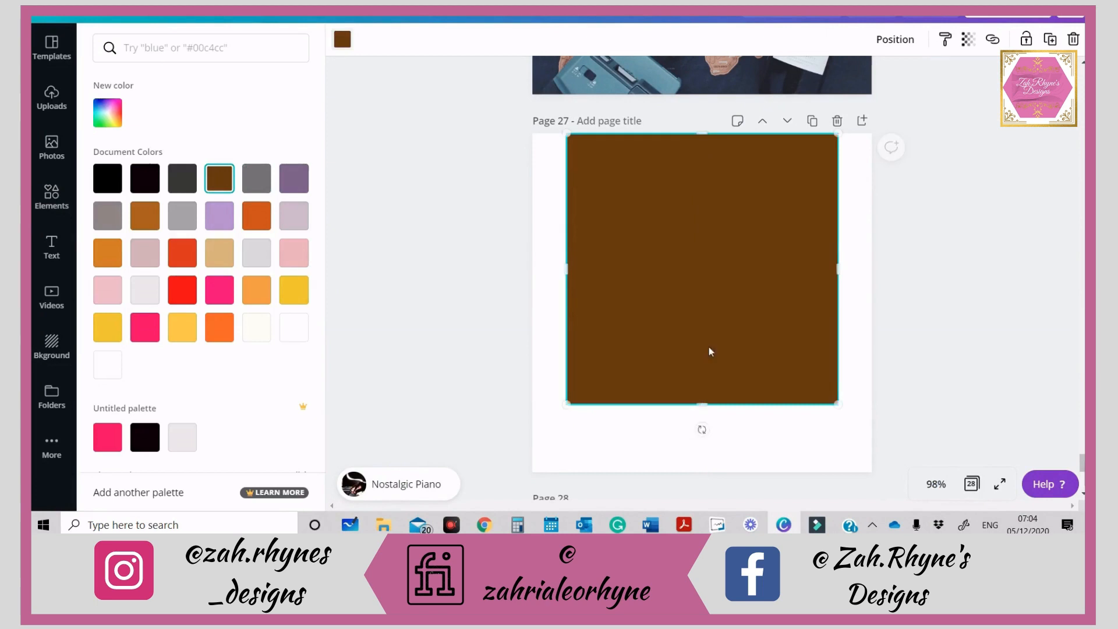
left_click_drag(717, 418, 715, 452)
left_click(513, 285)
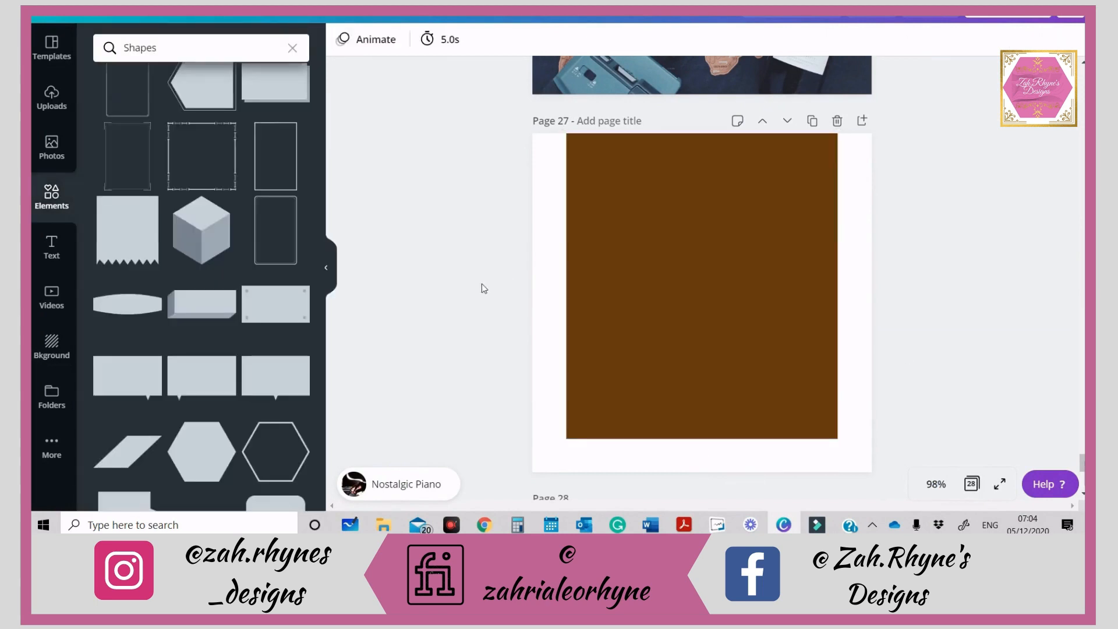
left_click(275, 84)
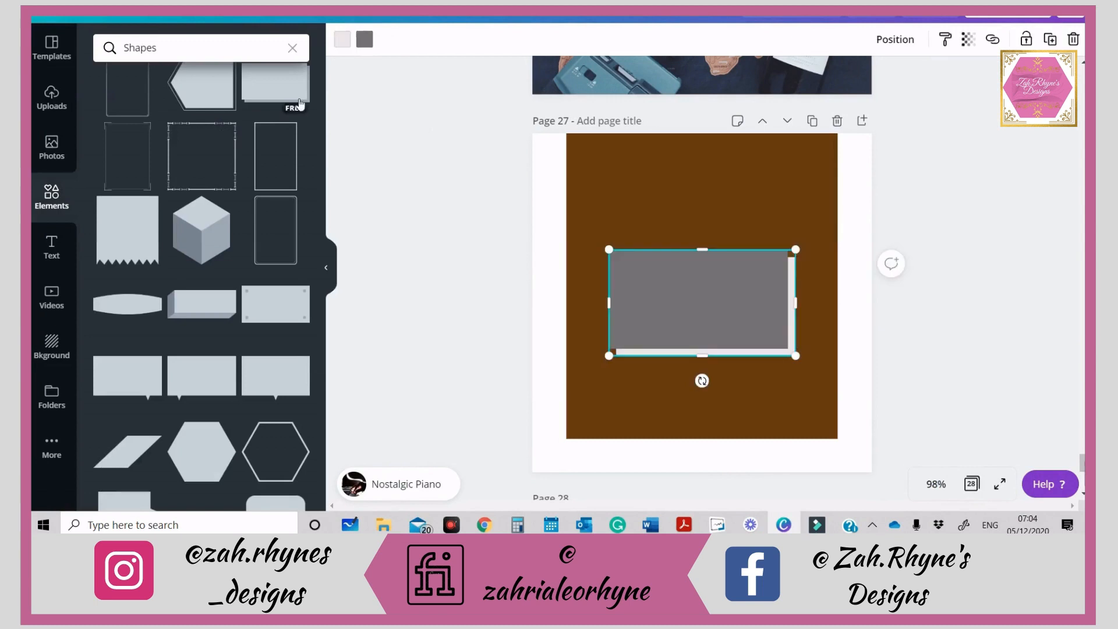
left_click(799, 254)
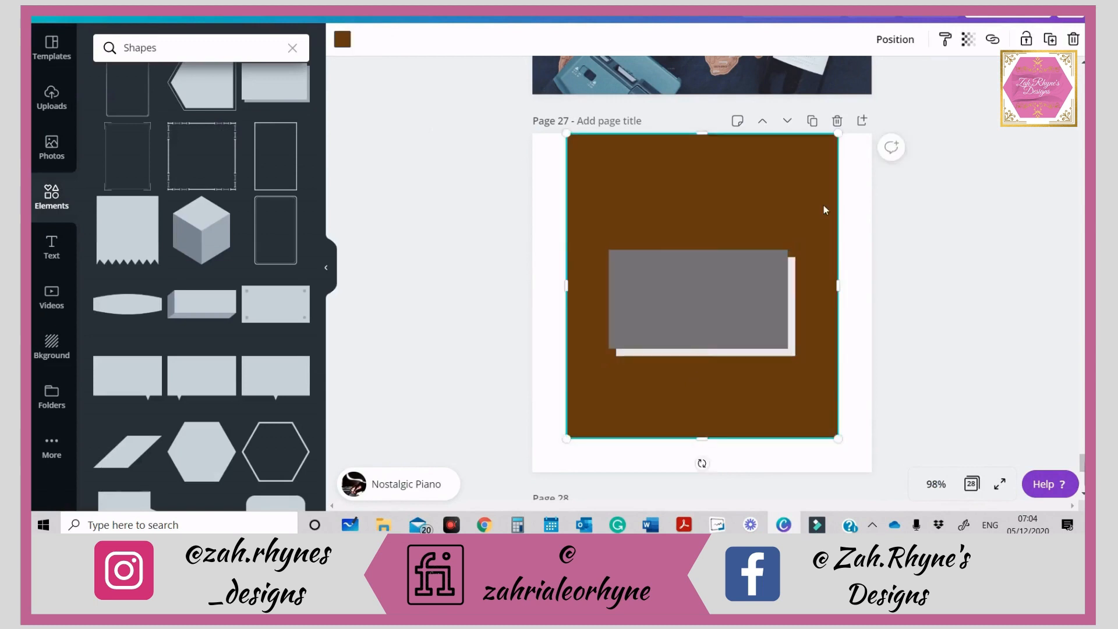
left_click(699, 310)
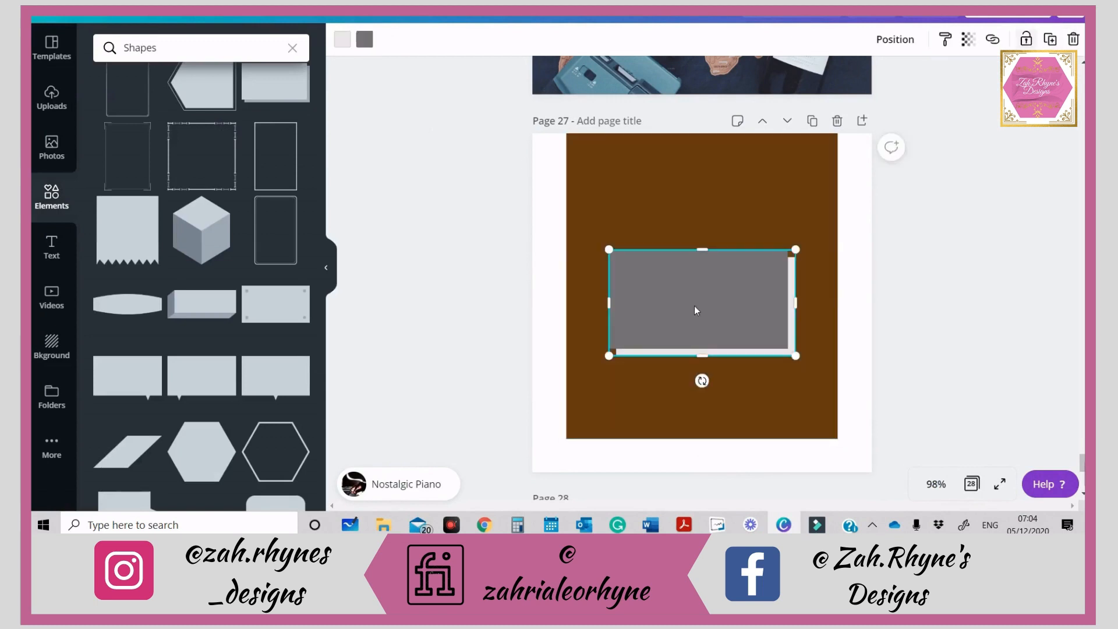
left_click(1074, 38)
- Add a light square, reduce it to a small horizontal bar and place it across the brown shape's middle
key("ctrl+z")
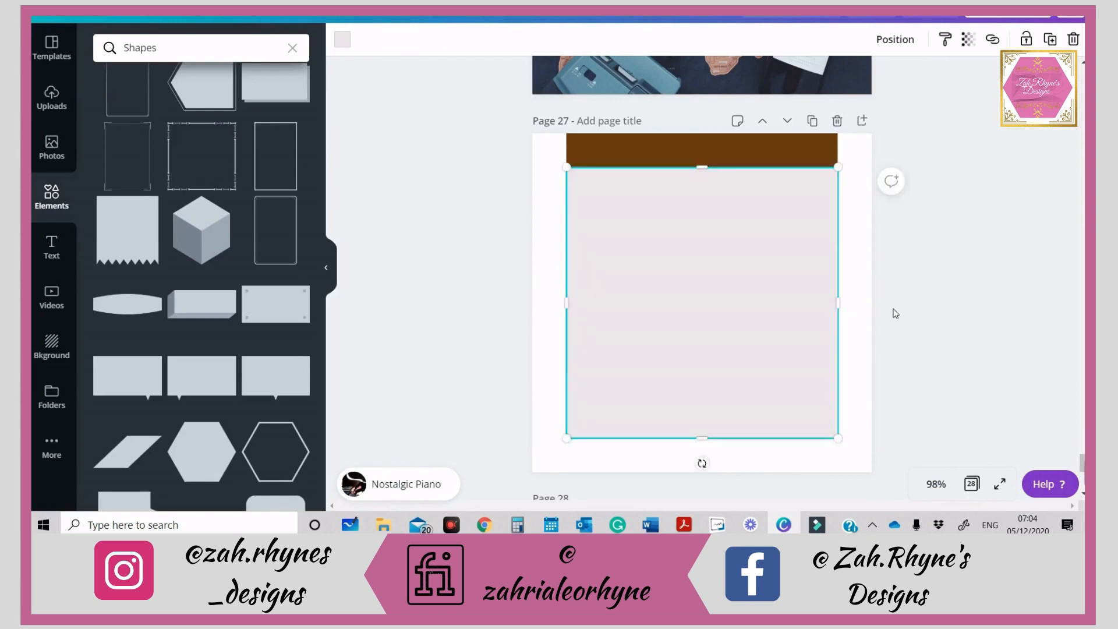
left_click_drag(709, 204, 681, 372)
left_click_drag(837, 402, 766, 415)
left_click_drag(687, 411, 669, 312)
left_click_drag(735, 256, 706, 276)
scroll(160, 284, "down", 1)
scroll(160, 284, "down", 2)
left_click(128, 335)
left_click_drag(798, 260, 703, 303)
left_click_drag(702, 325, 833, 327)
left_click_drag(783, 331, 698, 315)
left_click_drag(748, 286, 722, 292)
left_click_drag(667, 308, 667, 302)
left_click_drag(721, 306, 705, 312)
left_click_drag(660, 311, 594, 309)
key("Delete")
- Colour the rear bar white and the slightly offset bar in front of it gray
left_click(634, 311)
left_click(342, 39)
left_click(294, 327)
left_click(491, 344)
left_click(348, 47)
left_click(262, 180)
- Group the gray and white bars and move them up slightly, overlapping the brown shape's left edge
left_click(460, 234)
left_click(867, 39)
left_click_drag(463, 237, 706, 312)
left_click_drag(618, 291, 621, 277)
left_click(474, 280)
- Clear the "travel" photo search and browse the trending photos for a collage picture
left_click(51, 146)
left_click(163, 47)
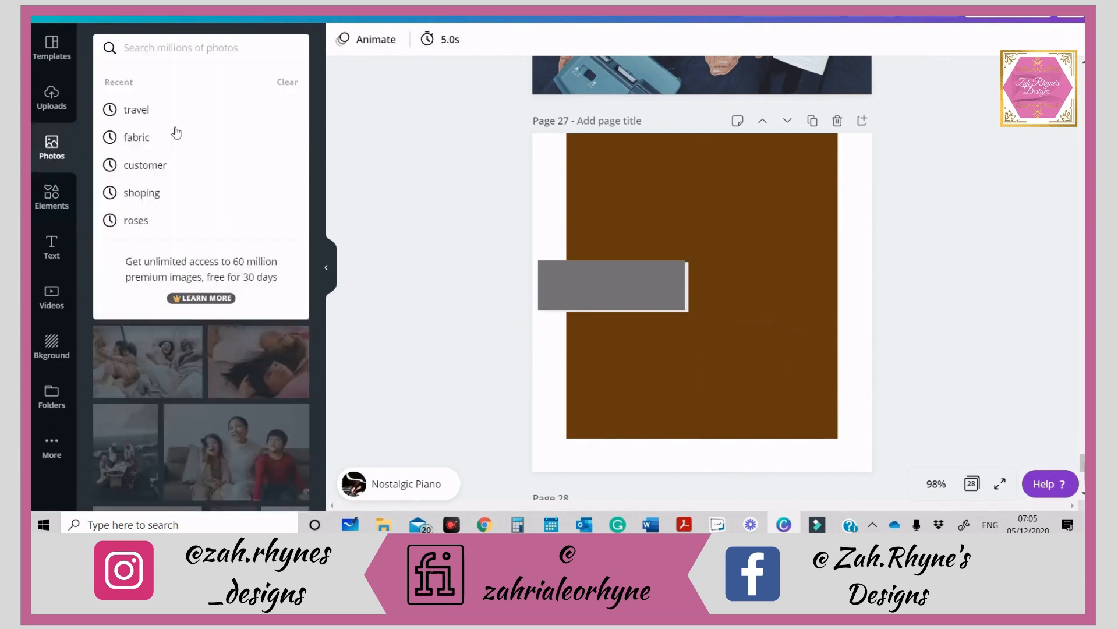
left_click(138, 107)
left_click(291, 48)
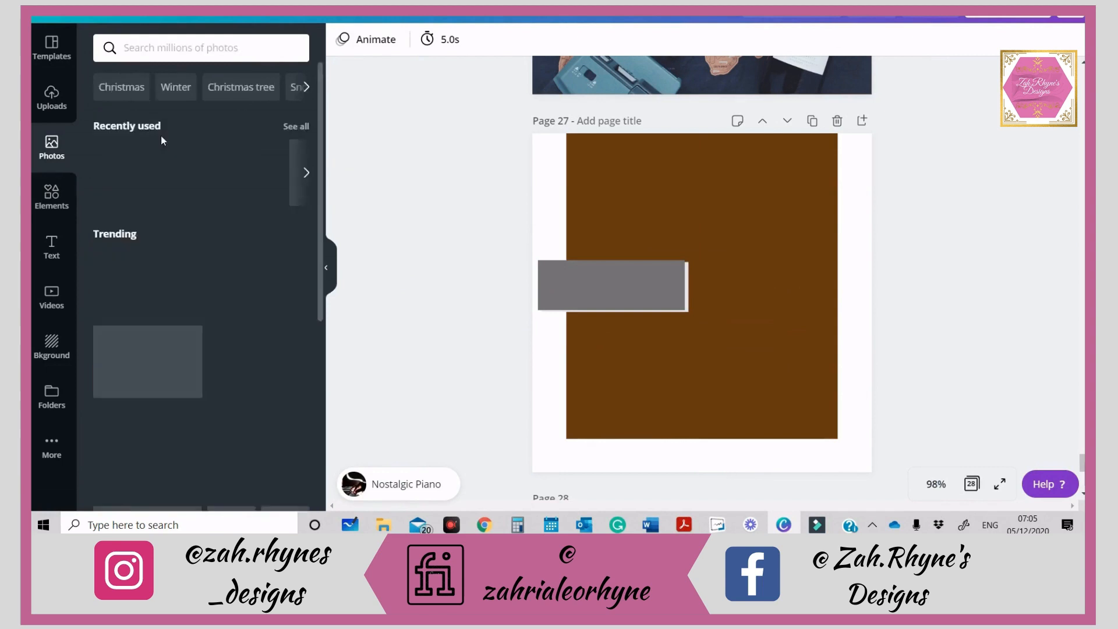
scroll(208, 209, "down", 2)
scroll(205, 218, "down", 10)
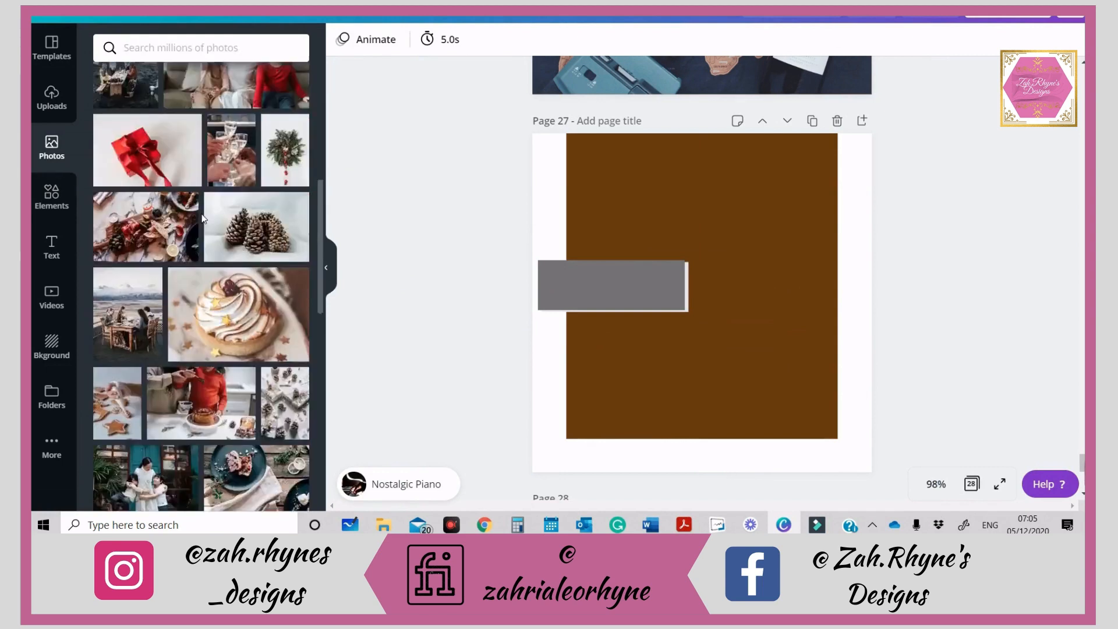
scroll(206, 220, "down", 2)
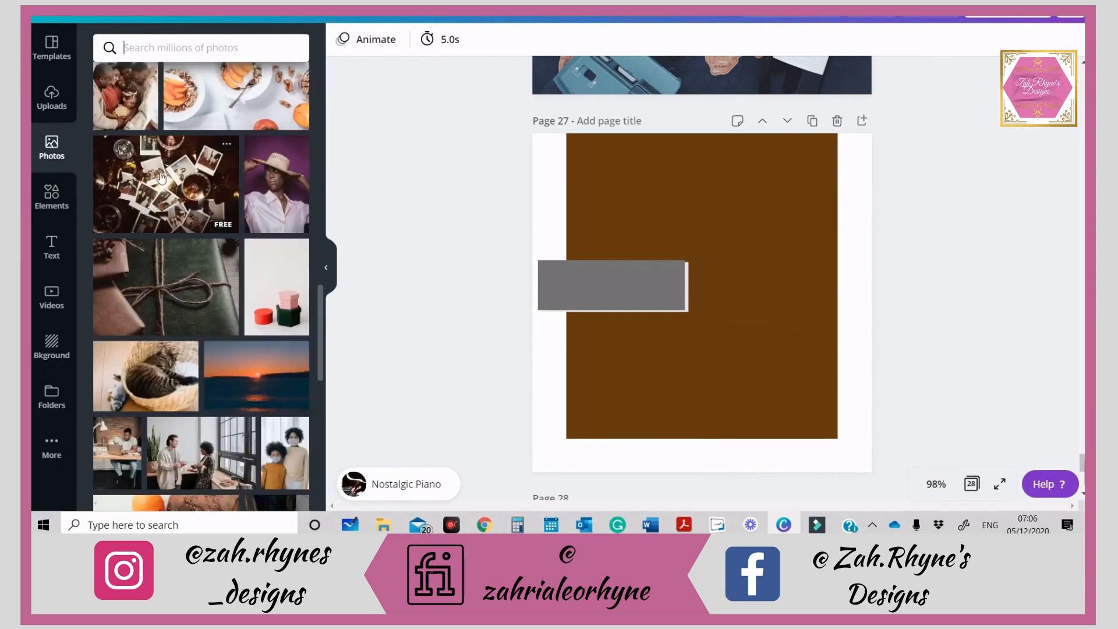
left_click_drag(205, 216, 788, 375)
left_click_drag(862, 292, 839, 293)
left_click_drag(714, 237, 714, 183)
left_click(1074, 39)
- Fit the Polaroid pictures photo into the brown shape's upper part and send it behind the gray bar
key("ctrl+z")
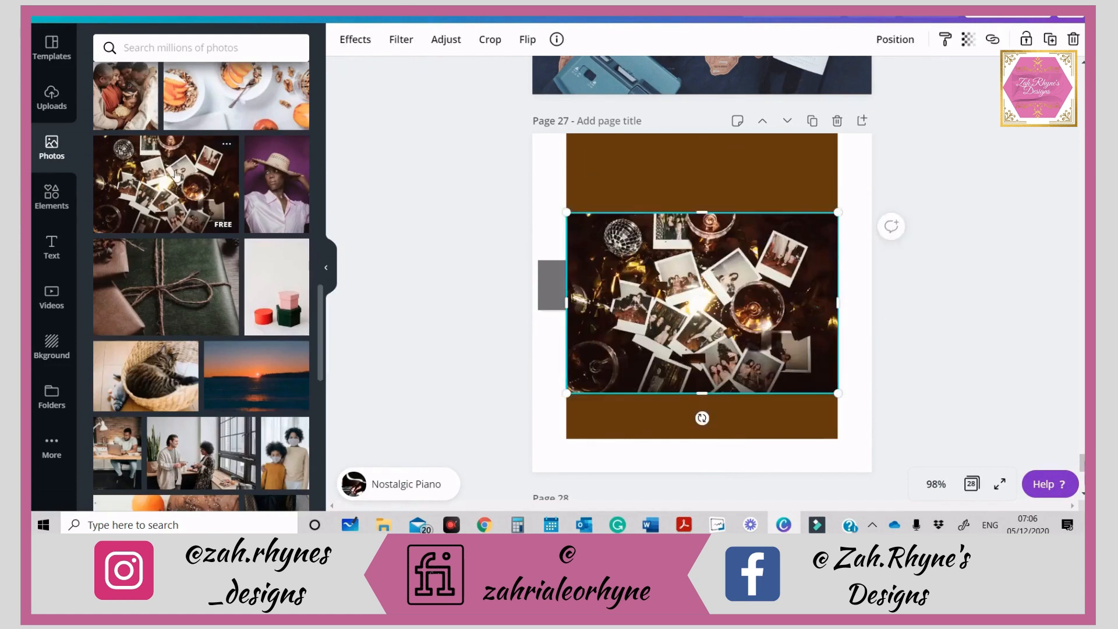
left_click_drag(843, 219, 828, 229)
left_click_drag(633, 317, 640, 236)
right_click(640, 237)
left_click(696, 355)
left_click(908, 332)
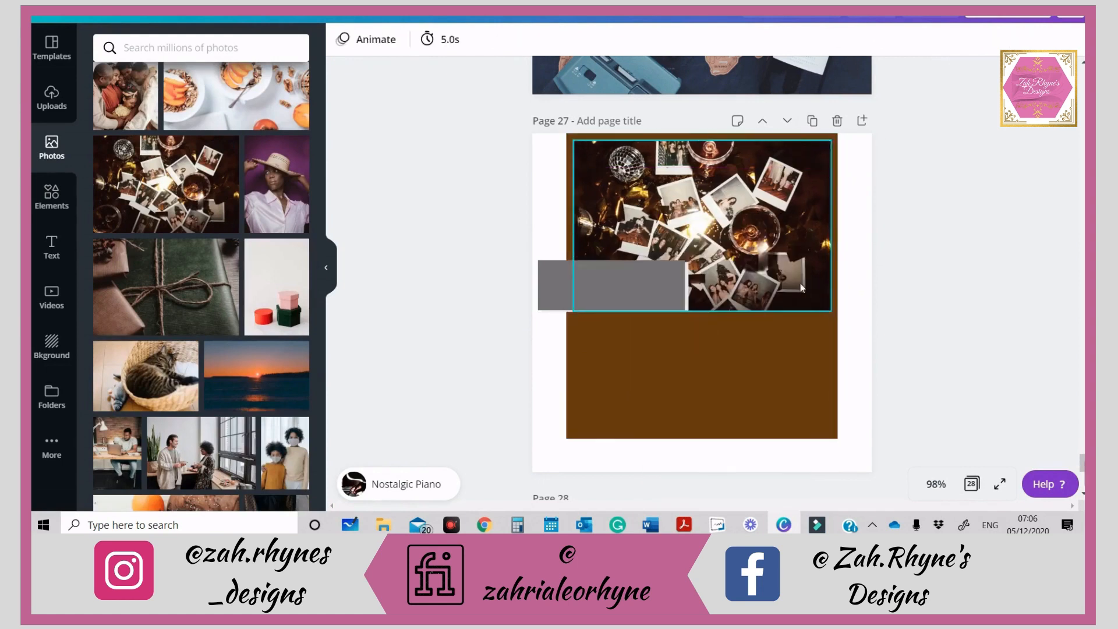
- Add the night village photo, shrink and narrow it, and place it in the brown shape's lower left
scroll(231, 291, "up", 4)
left_click(257, 229)
left_click_drag(837, 213, 742, 282)
left_click_drag(670, 330, 674, 370)
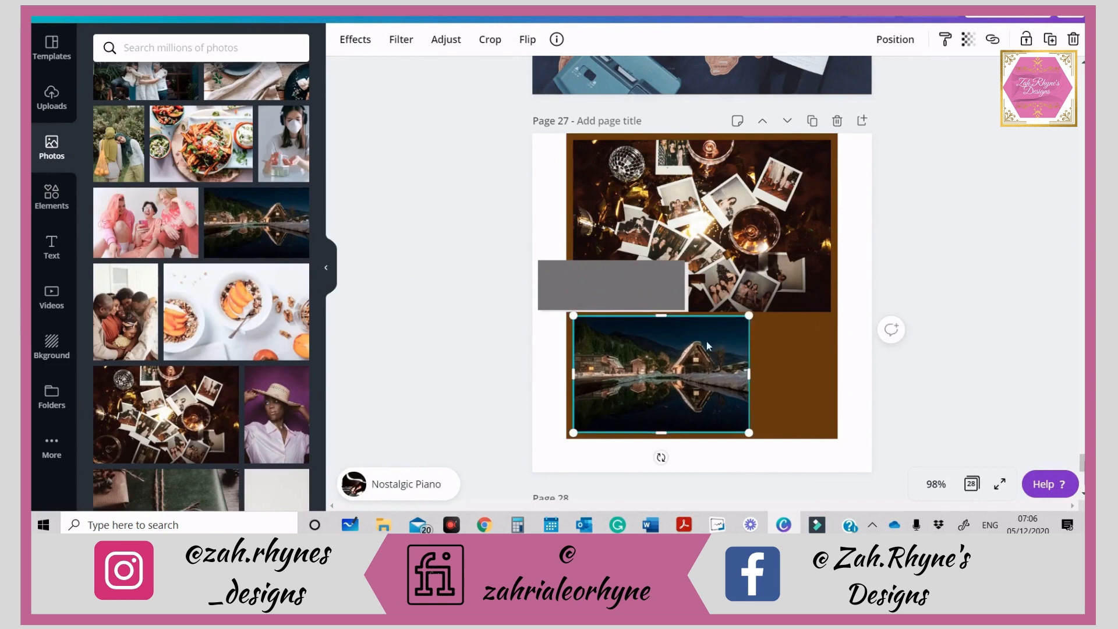
left_click_drag(751, 376, 736, 375)
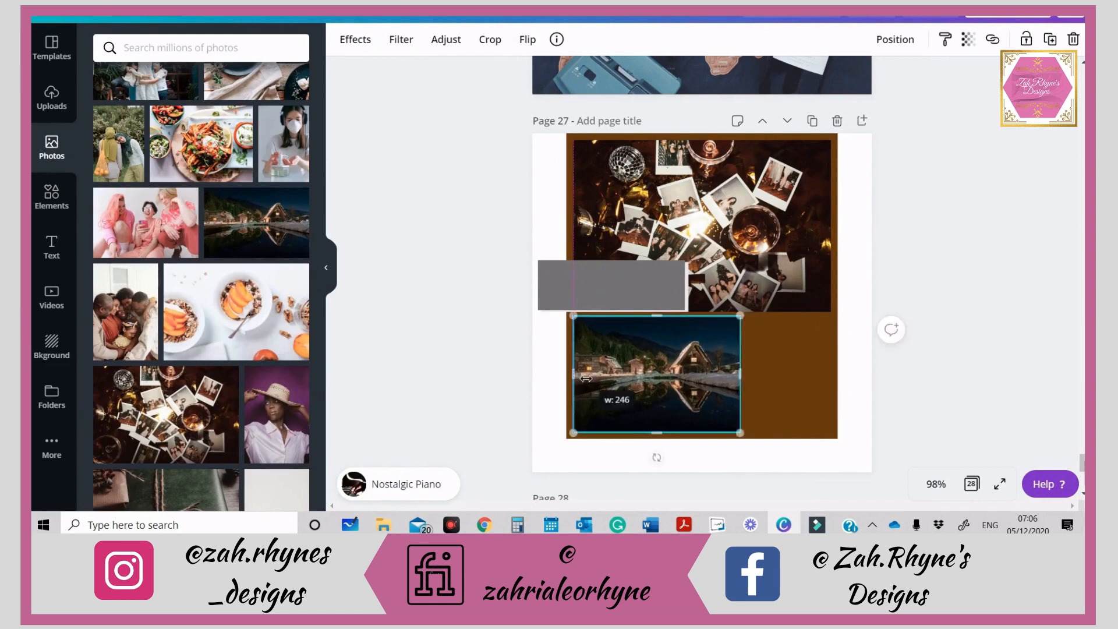
left_click_drag(664, 367, 666, 367)
- Shift the Polaroid and night village photos slightly left to even out the brown border
left_click(784, 241)
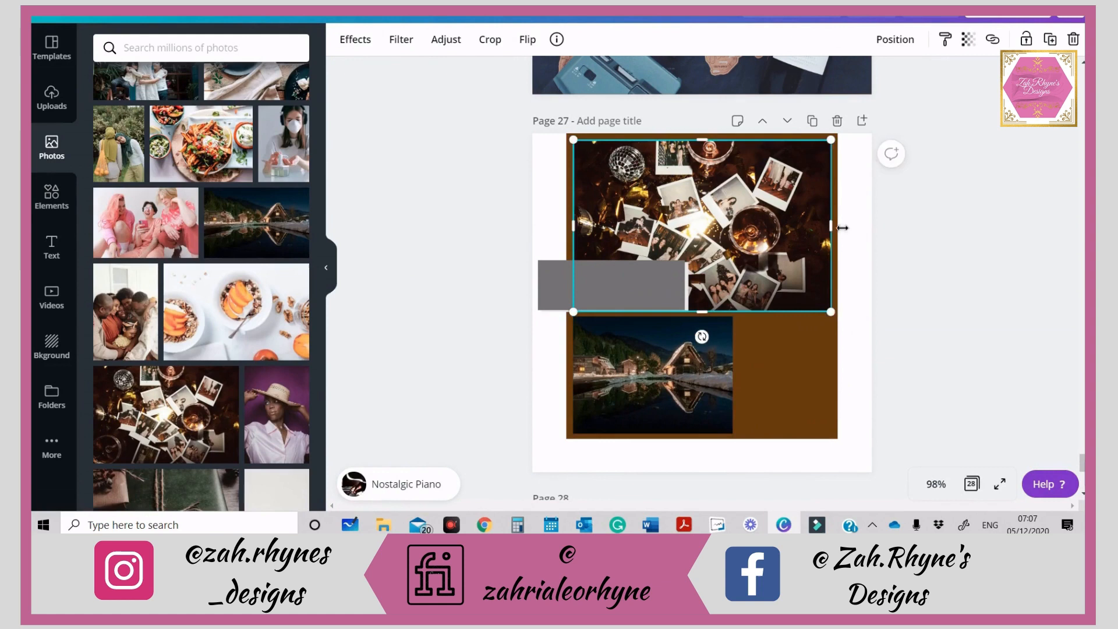
left_click_drag(779, 225, 777, 225)
left_click_drag(700, 400, 696, 400)
left_click(479, 332)
- Add the photo of the seated couple as a small tile in the brown shape's lower right corner
scroll(128, 291, "down", 5)
scroll(128, 291, "down", 5)
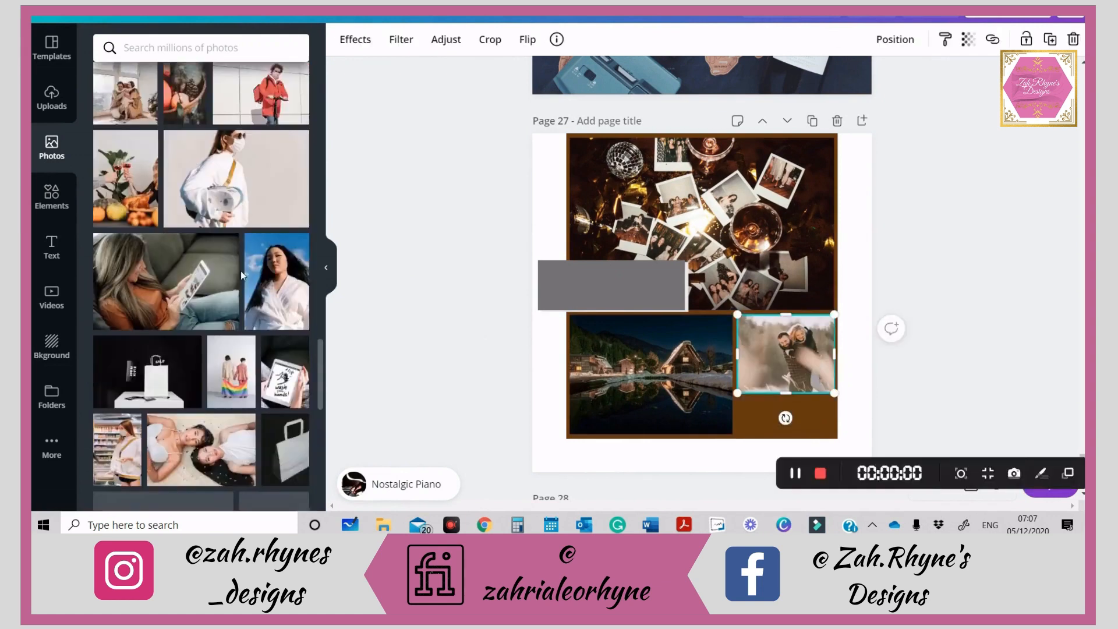
scroll(240, 271, "down", 2)
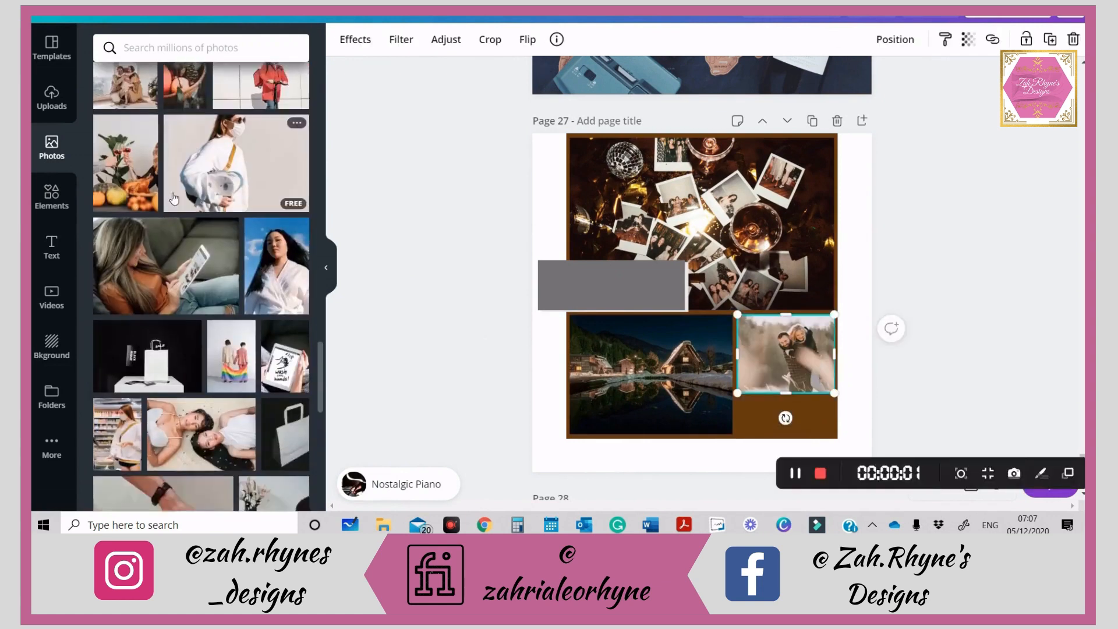
scroll(173, 198, "up", 1)
left_click(126, 115)
left_click_drag(836, 167, 609, 357)
left_click_drag(601, 373, 833, 423)
left_click(792, 374)
- Add the photo of people lying on a wooden deck, narrowed to a small tile left of the seated couple
scroll(189, 251, "down", 1)
scroll(188, 251, "down", 5)
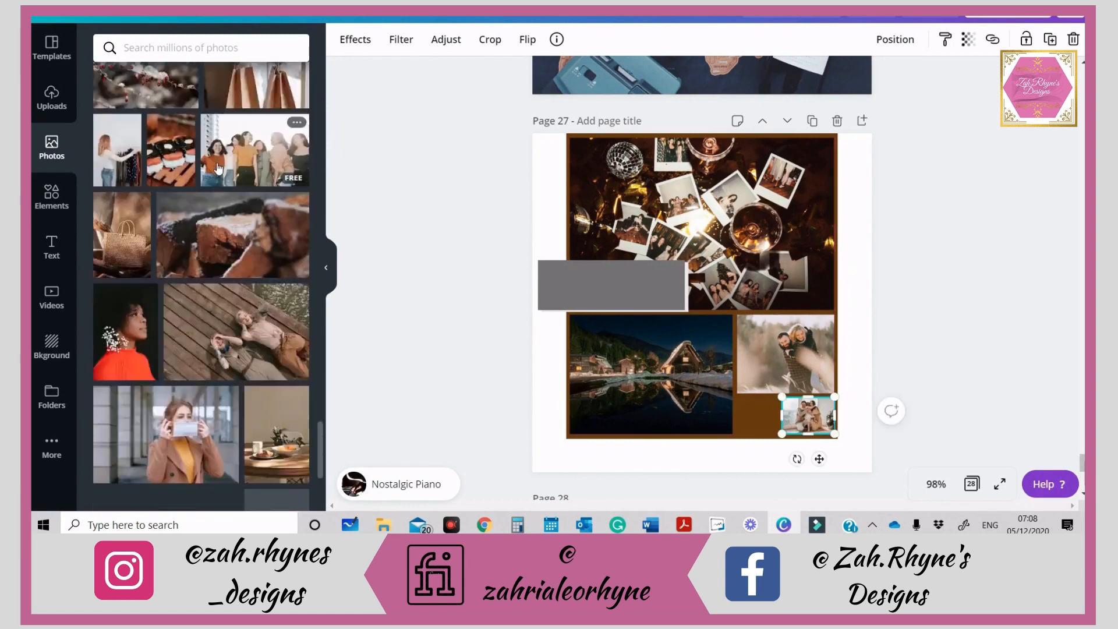
scroll(218, 168, "down", 3)
left_click(219, 168)
left_click_drag(567, 305, 638, 315)
left_click_drag(839, 215, 782, 410)
left_click_drag(776, 418, 766, 420)
left_click(899, 350)
- Move the grouped gray and white bars slightly right and down over the collage
left_click_drag(666, 285, 680, 296)
left_click(911, 226)
left_click(624, 296)
left_click(626, 299)
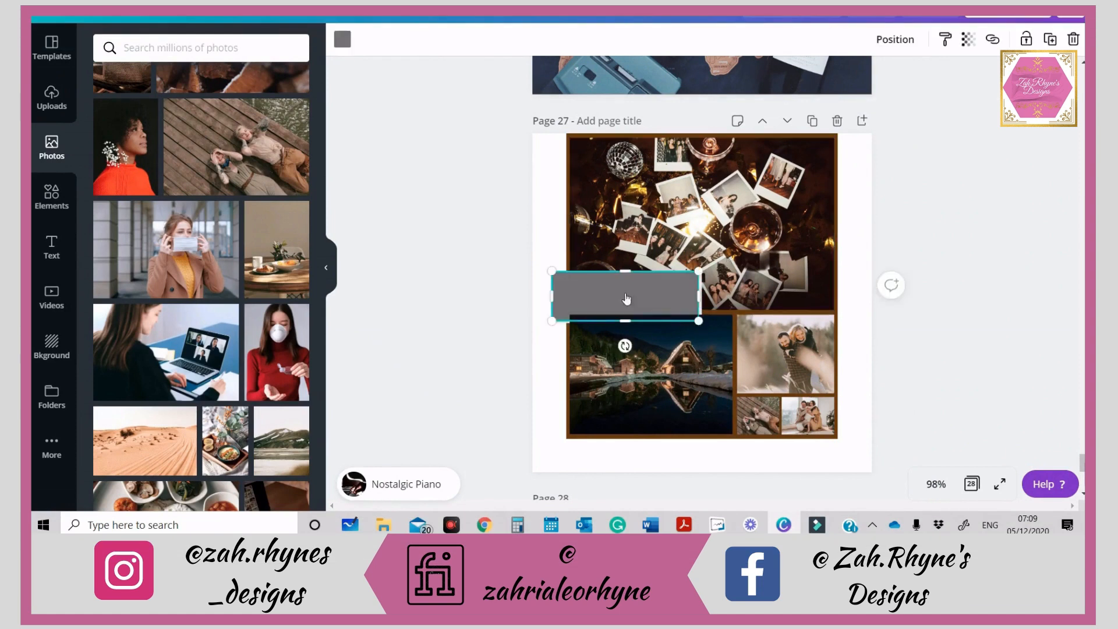
left_click(512, 314)
left_click_drag(521, 128, 858, 480)
left_click(859, 480)
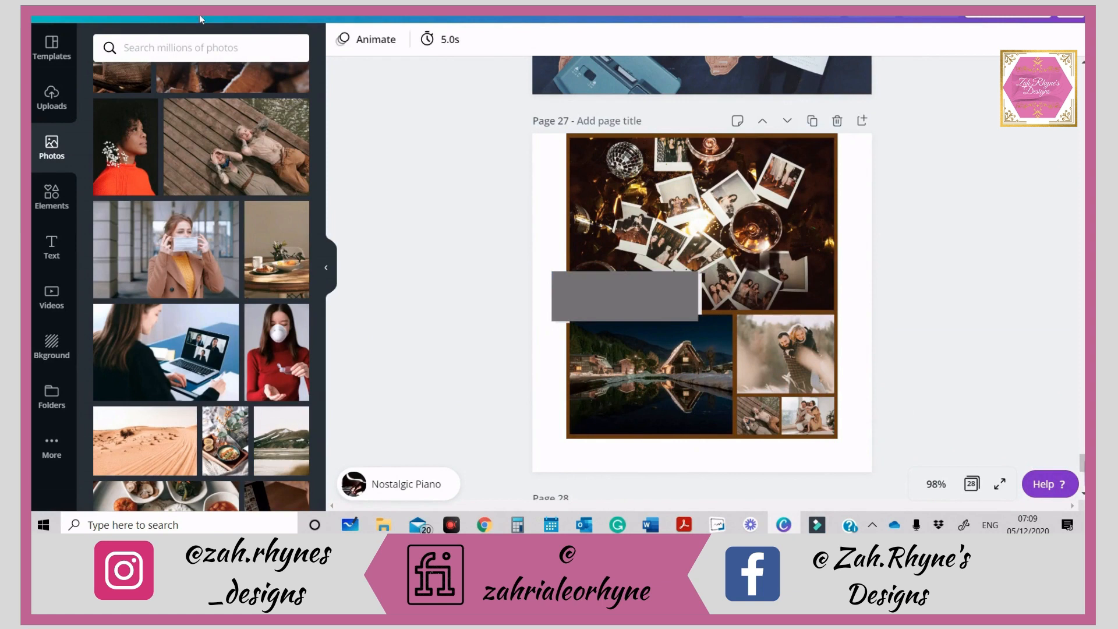
- Add the title text "Chritmast" over the Polaroid photo
type("tChrit")
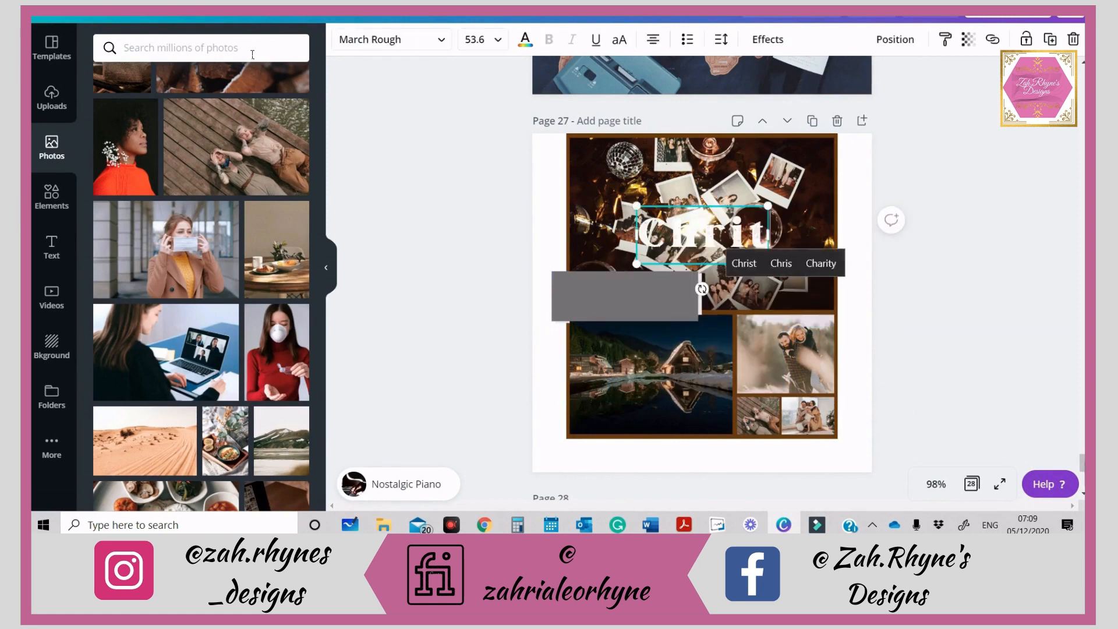
type("mast")
left_click(640, 294)
left_click(821, 237)
left_click(827, 237)
key("BackSpace")
type("t")
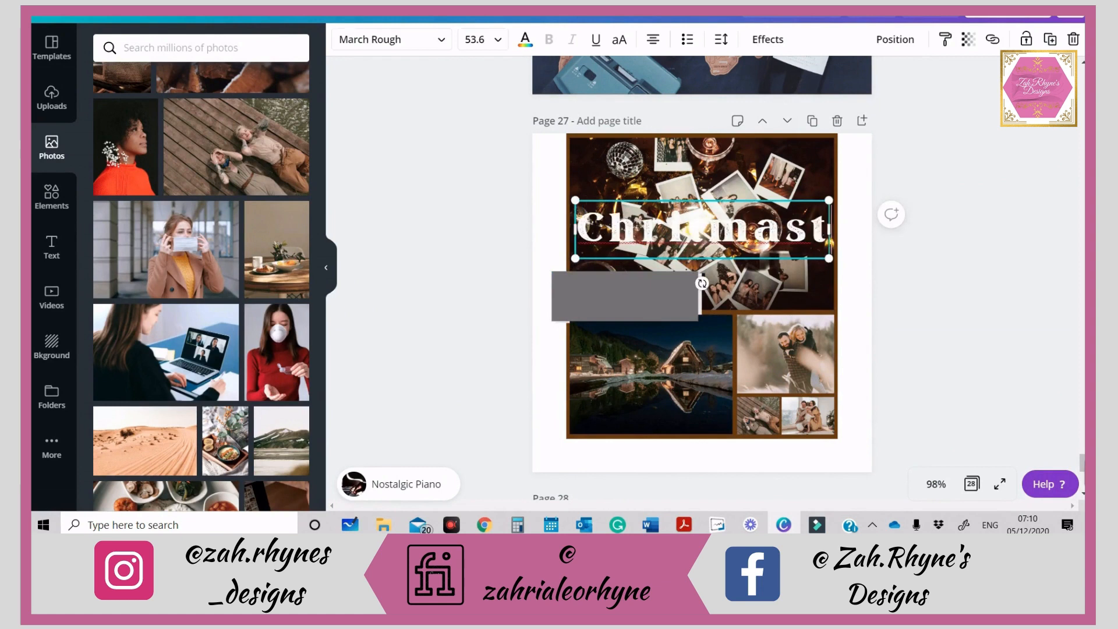
- Ungroup the gray and white bars and enlarge them together, starting at the collage's left edge
left_click(654, 303)
left_click(839, 41)
left_click(694, 304)
left_click(700, 304, "shift")
mouse_move(701, 271)
left_mouse_down()
mouse_move(728, 262)
mouse_move(702, 288)
left_mouse_up()
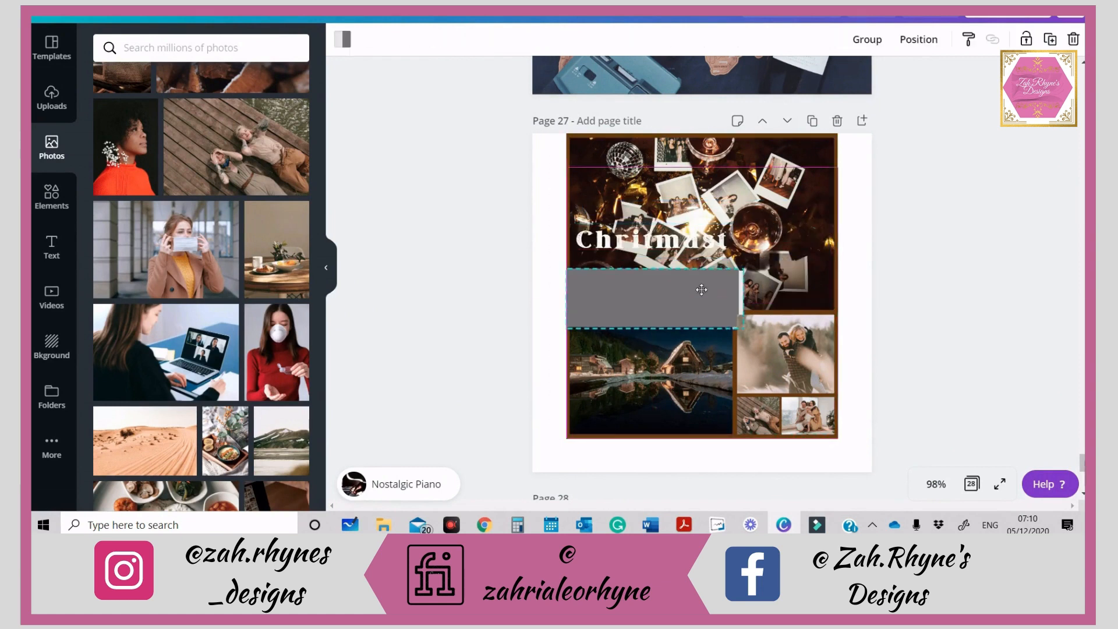
left_click_drag(567, 268, 600, 292)
- Place the "Chritmast" text on the gray bar and enlarge it to span the bar's width
left_click_drag(605, 247, 591, 464)
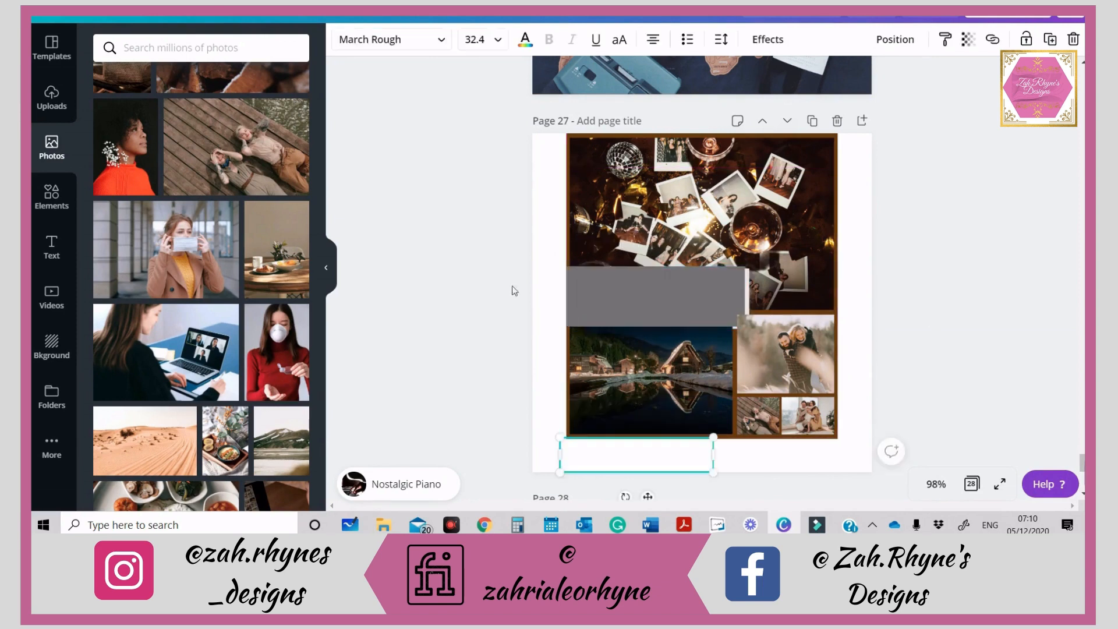
left_click_drag(478, 268, 954, 419)
left_click(649, 456)
left_click_drag(649, 457, 658, 285)
left_click_drag(730, 305, 746, 307)
left_click(766, 40)
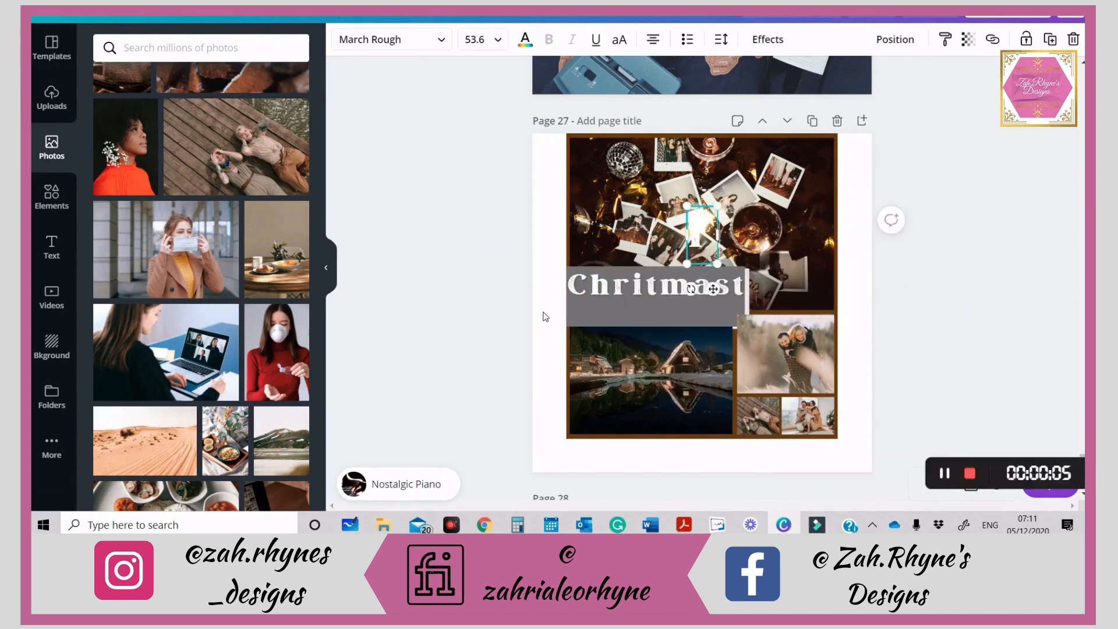
- Add a slightly reduced "Family" text above the gray bar and change the bar's text to "Christmast"
type("Family")
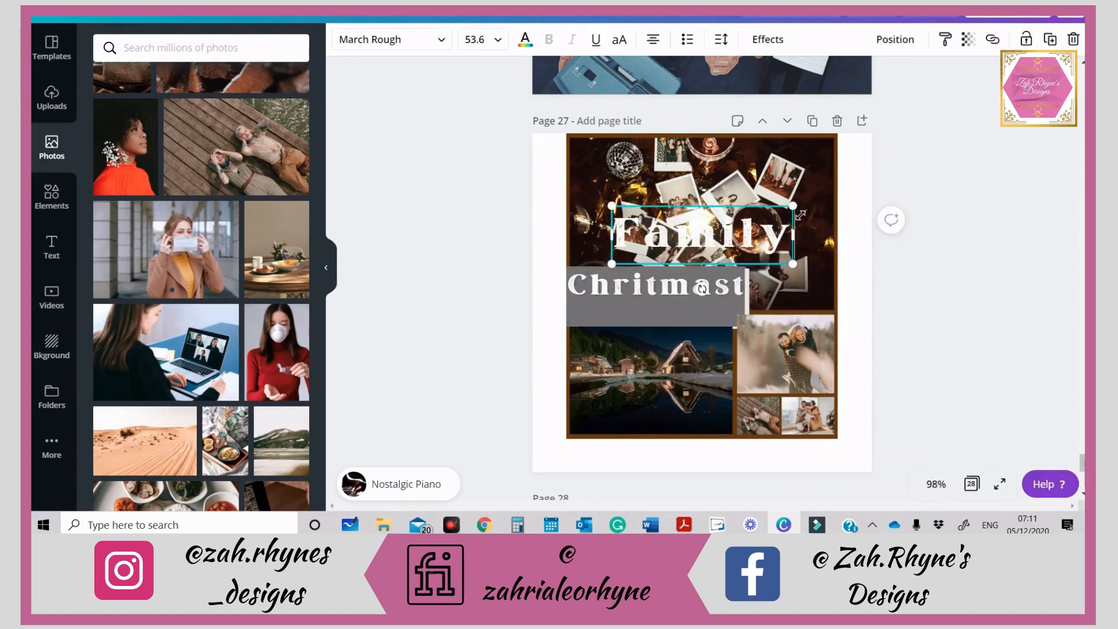
left_click_drag(793, 207, 771, 214)
left_click(648, 286)
left_click(649, 286)
type("s")
left_click_drag(755, 307, 747, 307)
left_click(706, 290)
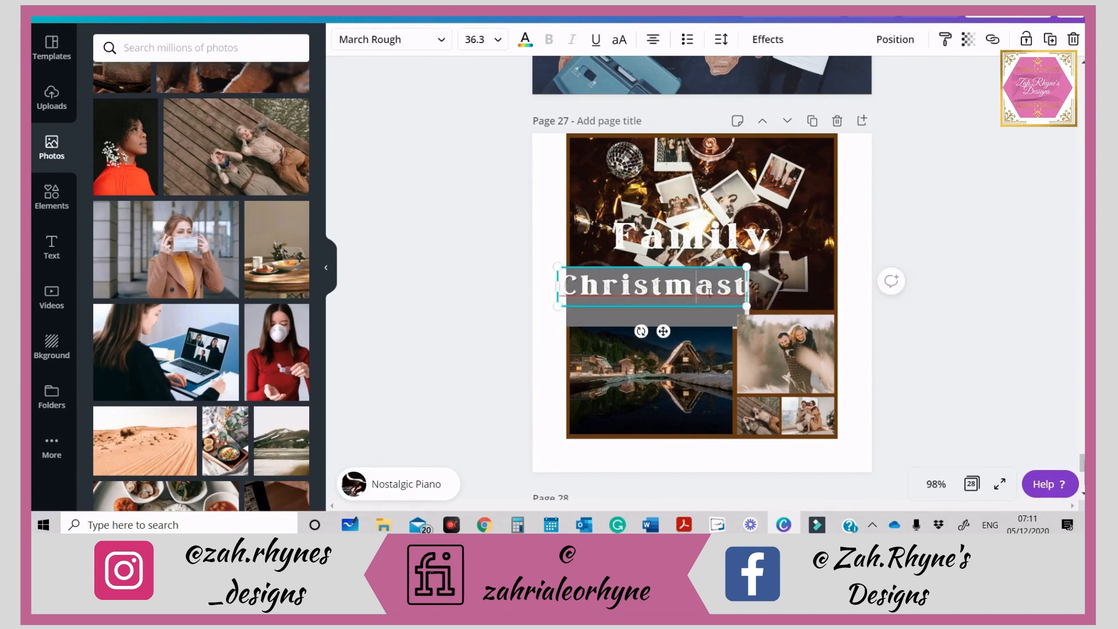
- Apply the Lift effect with an intensity of 66 to the "Family" text
left_click(693, 236)
left_click(768, 39)
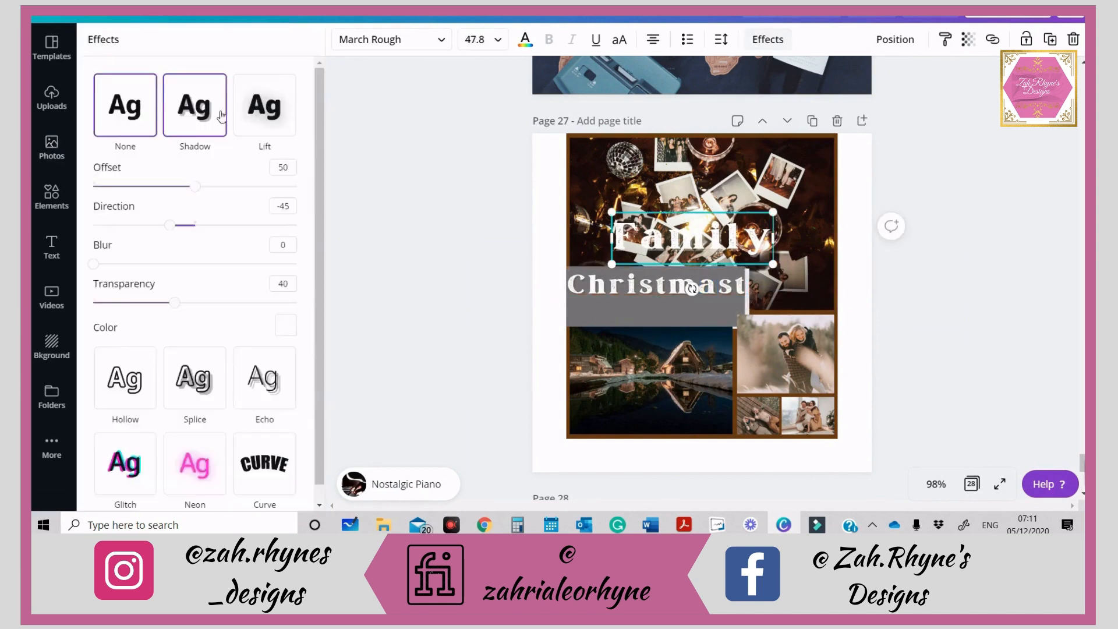
left_click(264, 107)
left_click_drag(201, 190, 235, 190)
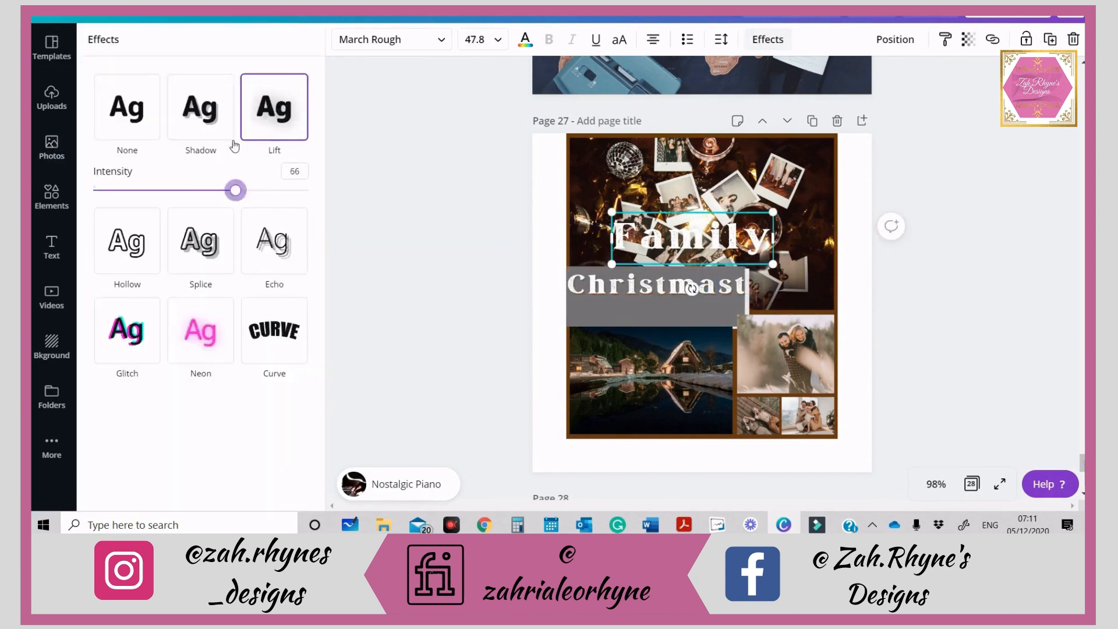
- Move the "Family" text below "Christmast" and color an overlapping copy of it brown
left_click(201, 108)
left_click(286, 325)
left_click(202, 185)
left_click_drag(651, 236, 614, 327)
left_click(294, 114)
left_click(525, 39)
left_click(221, 178)
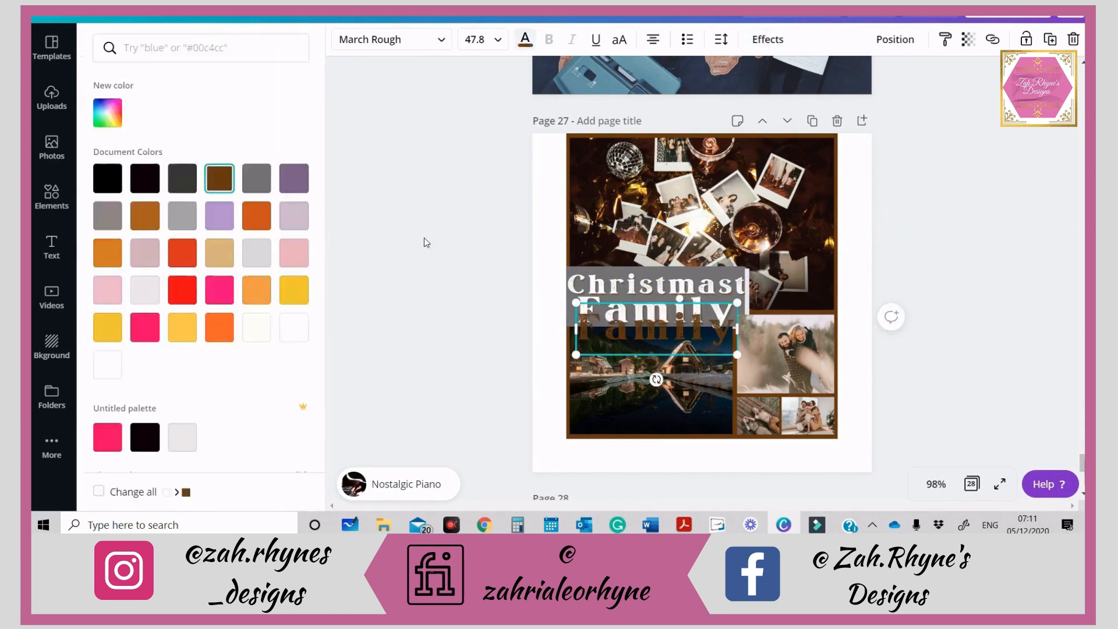
- Set the brown "Family" copy's Lift intensity to 68 and lay it, slightly reduced, over the white "Family" text
left_click(969, 43)
left_click(767, 39)
left_click(239, 190)
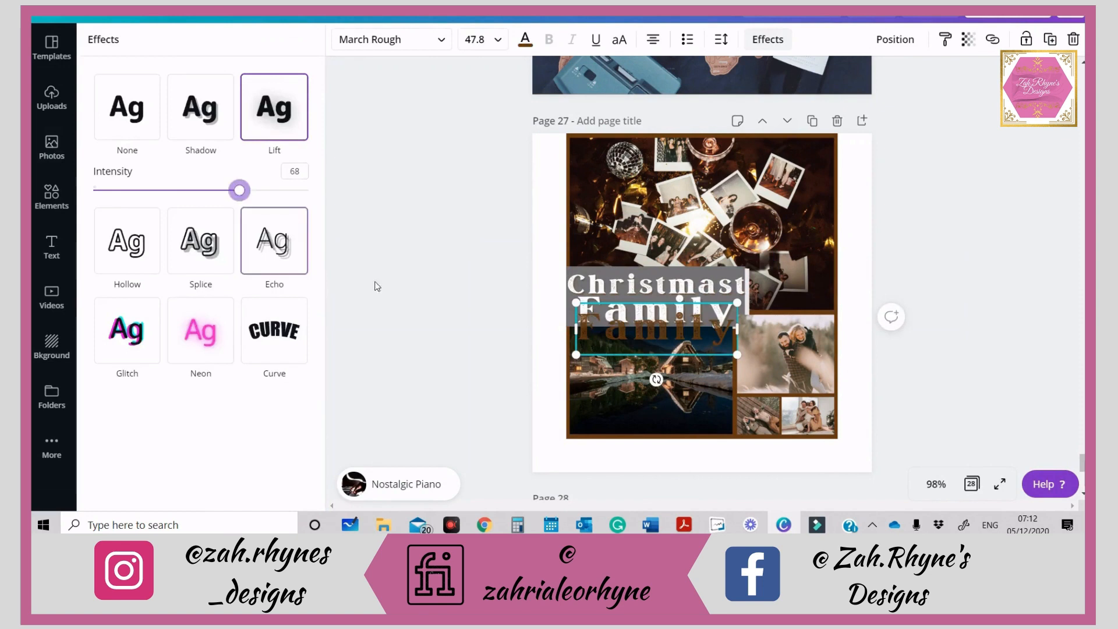
left_click_drag(625, 335, 625, 317)
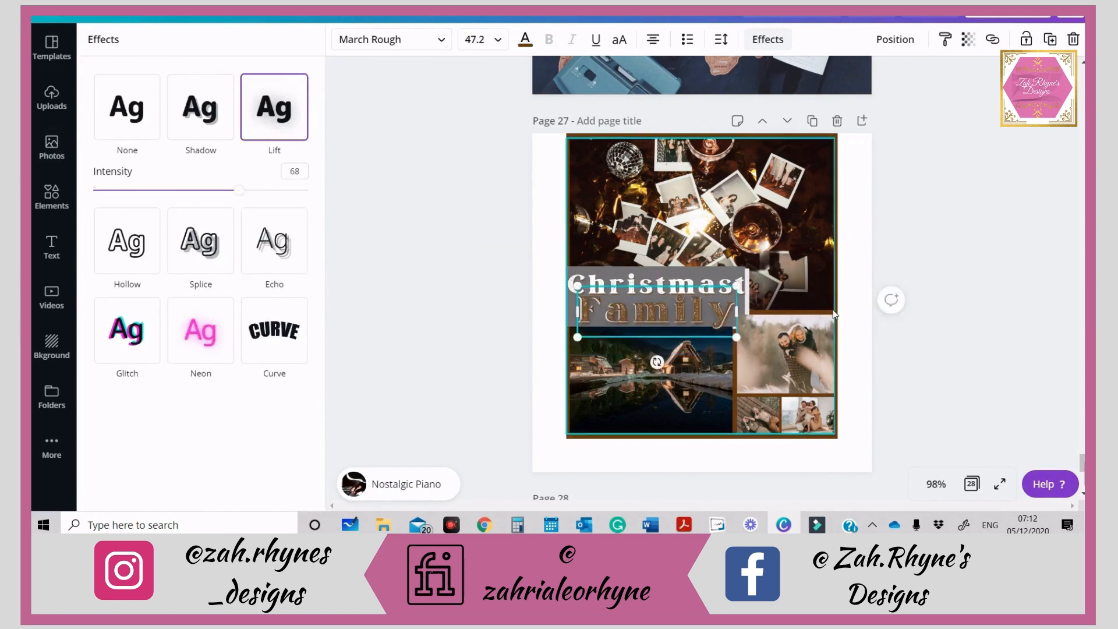
left_click(501, 277)
- Correct the gray bar's text to "Christmas" and adjust its size to span the bar's width
scroll(553, 263, "down", 2)
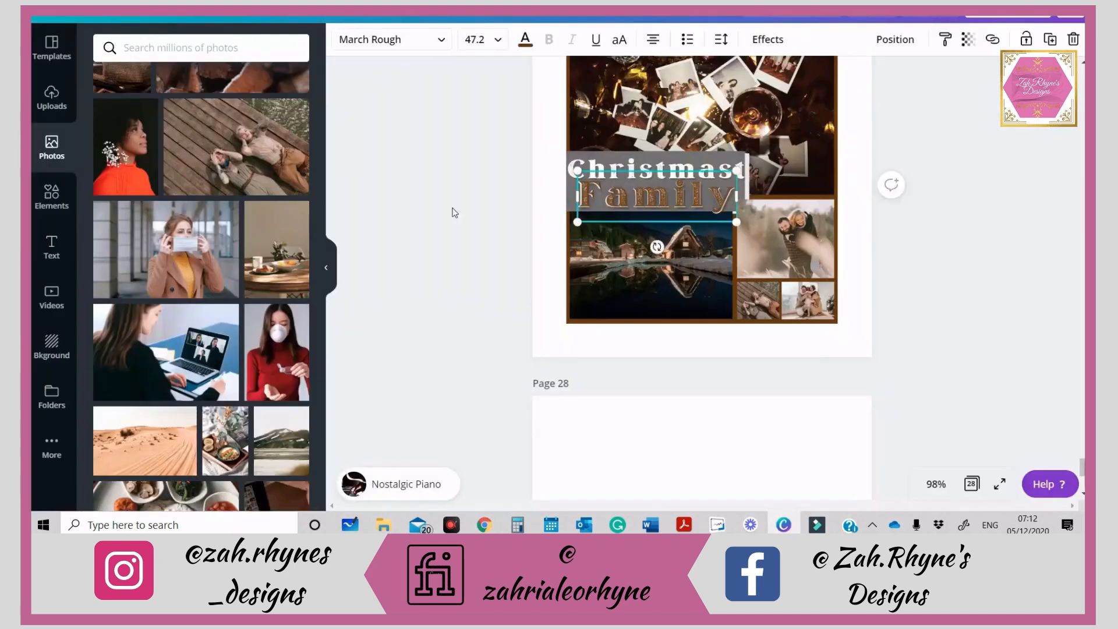
left_click(710, 163)
key("Delete")
left_click_drag(573, 189, 566, 191)
left_click_drag(741, 152, 746, 152)
left_click(511, 219)
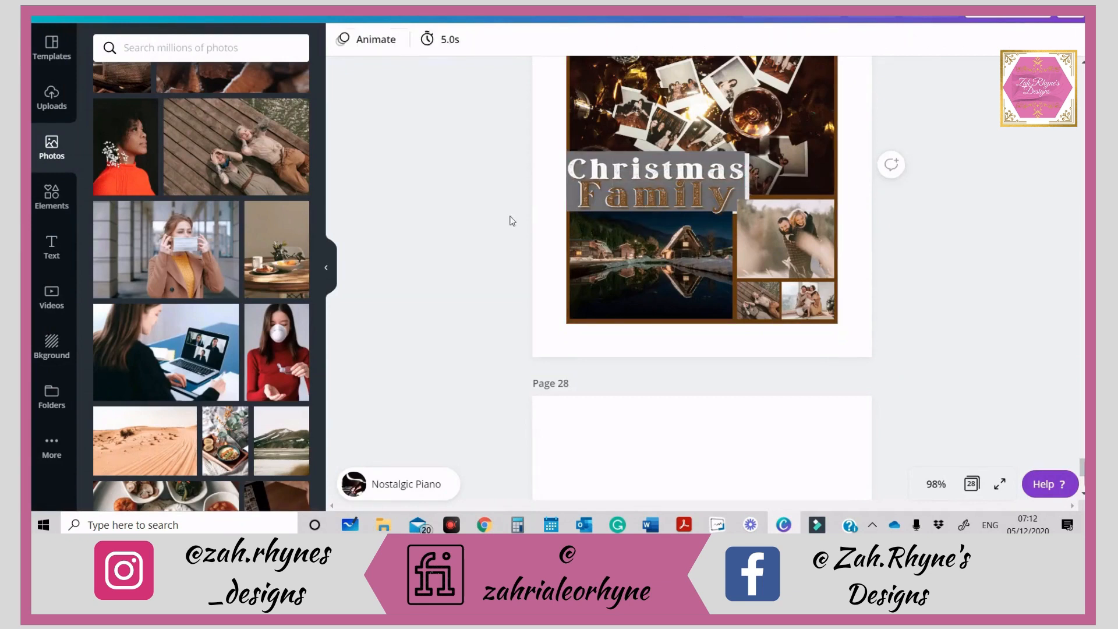
- Undo the last change to the selected text and collage, and lock the photo collage
left_click(621, 184)
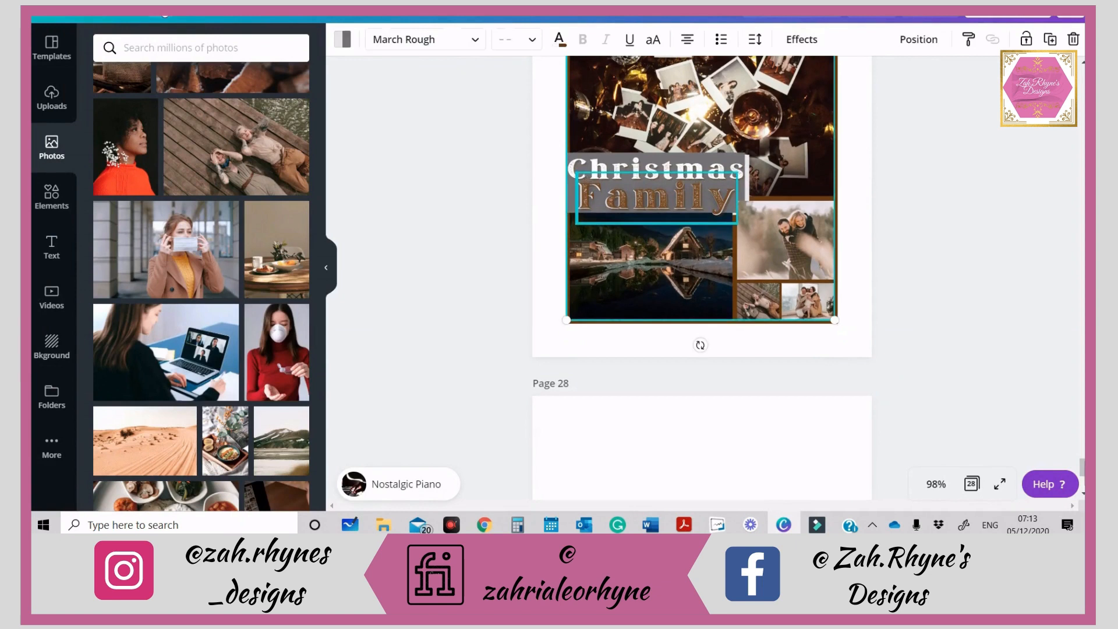
left_click(165, 15)
left_click(165, 15)
left_click(190, 15)
left_click(646, 259)
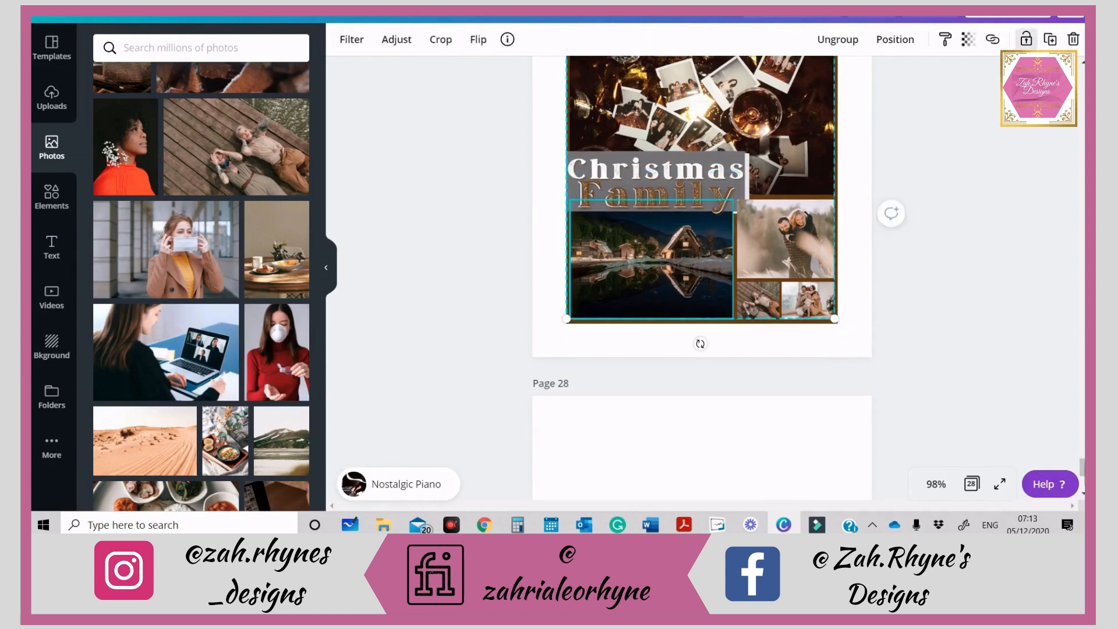
left_click(1025, 39)
left_click(932, 134)
left_click(632, 165)
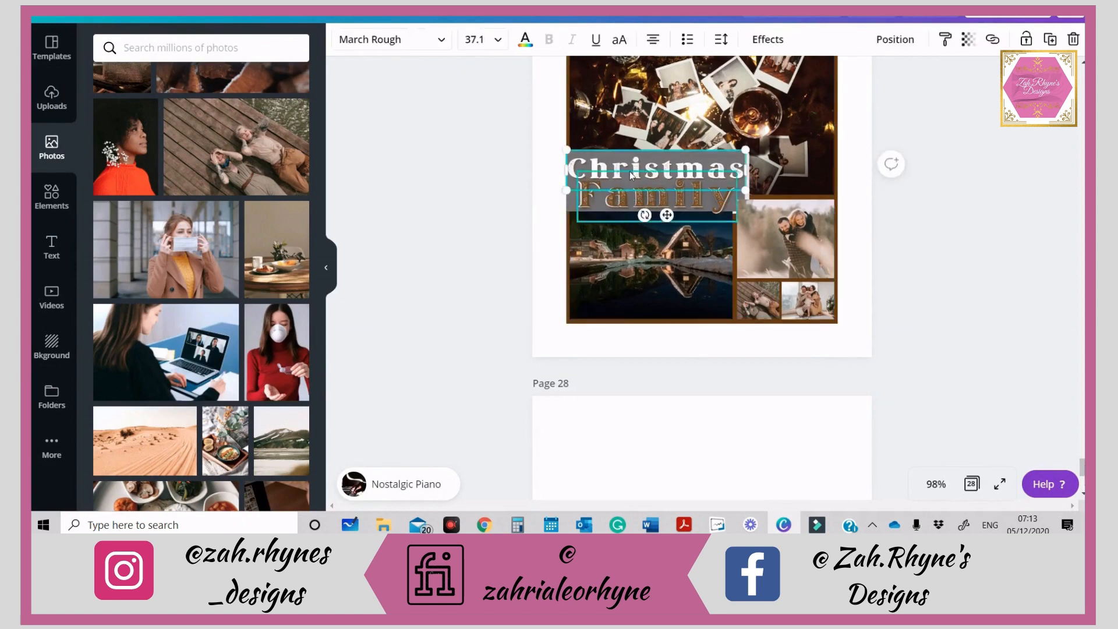
left_click(547, 312)
key("ctrl+z")
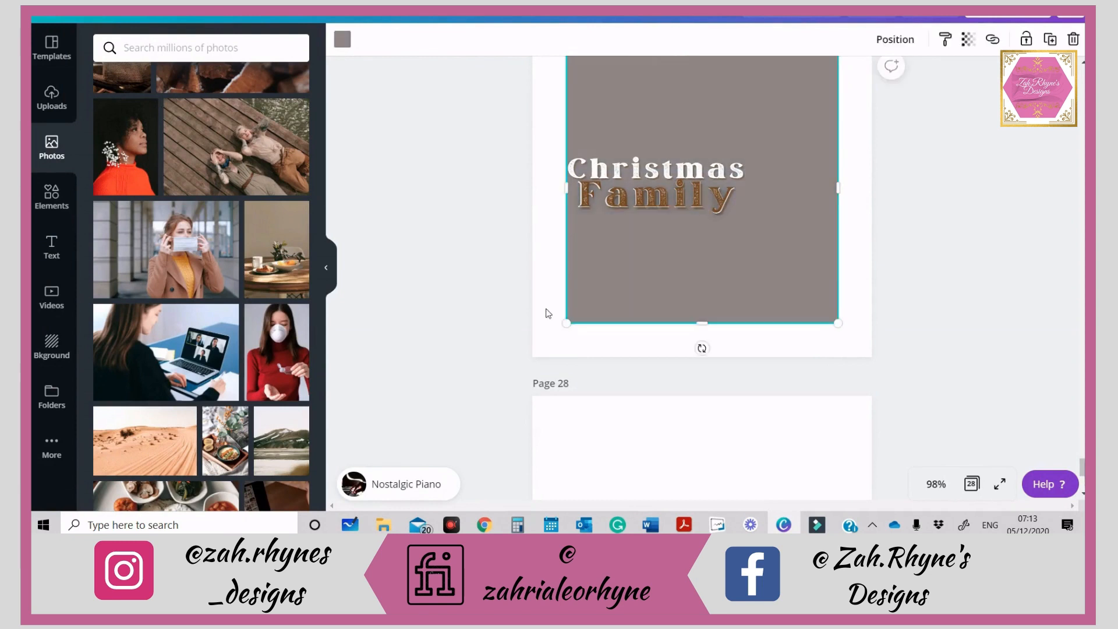
left_click(1073, 40)
- Add the text "TRIP" over the collage's bottom edge and color it black
type("tTh")
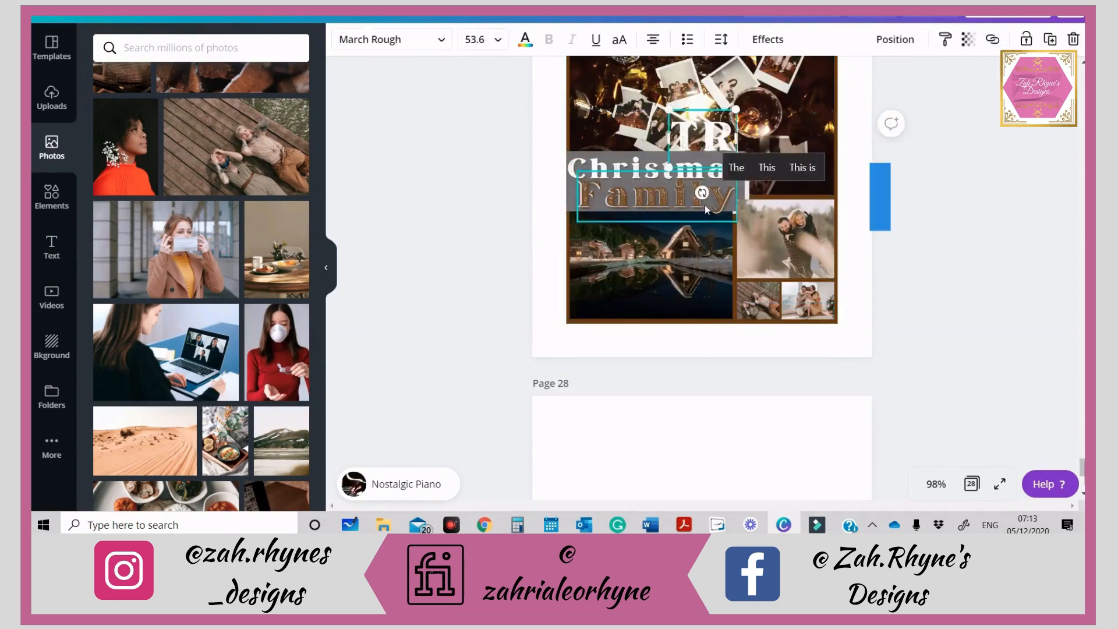
type("IP")
left_click_drag(705, 134, 680, 327)
left_click(525, 42)
left_click(108, 182)
- Duplicate the "TRIP" text and color the copy gray
key("ctrl+d")
left_click(263, 182)
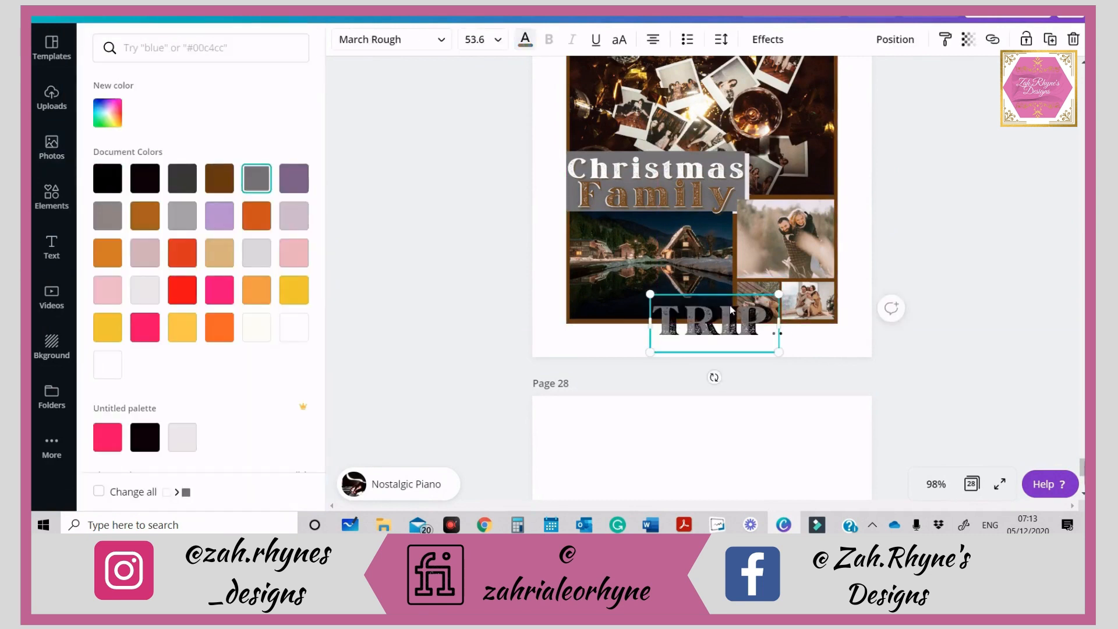
left_click(778, 334)
left_click_drag(777, 334, 995, 237)
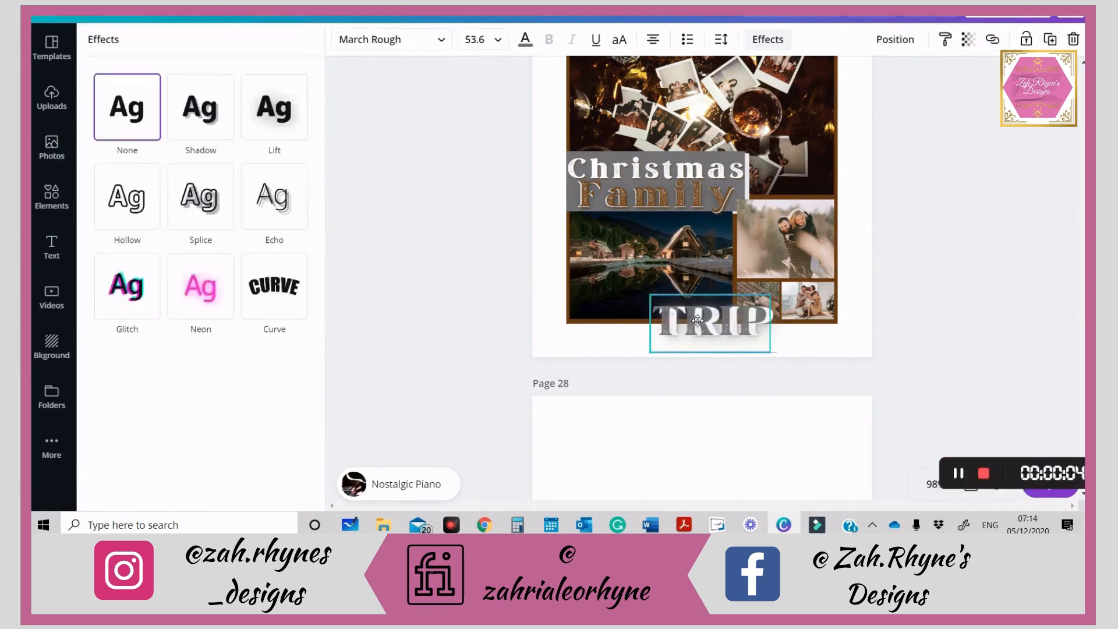
- Apply a brown Shadow effect to the gray "TRIP" copy, reduce it to size 52.8 and nudge it slightly to the right
left_click(198, 116)
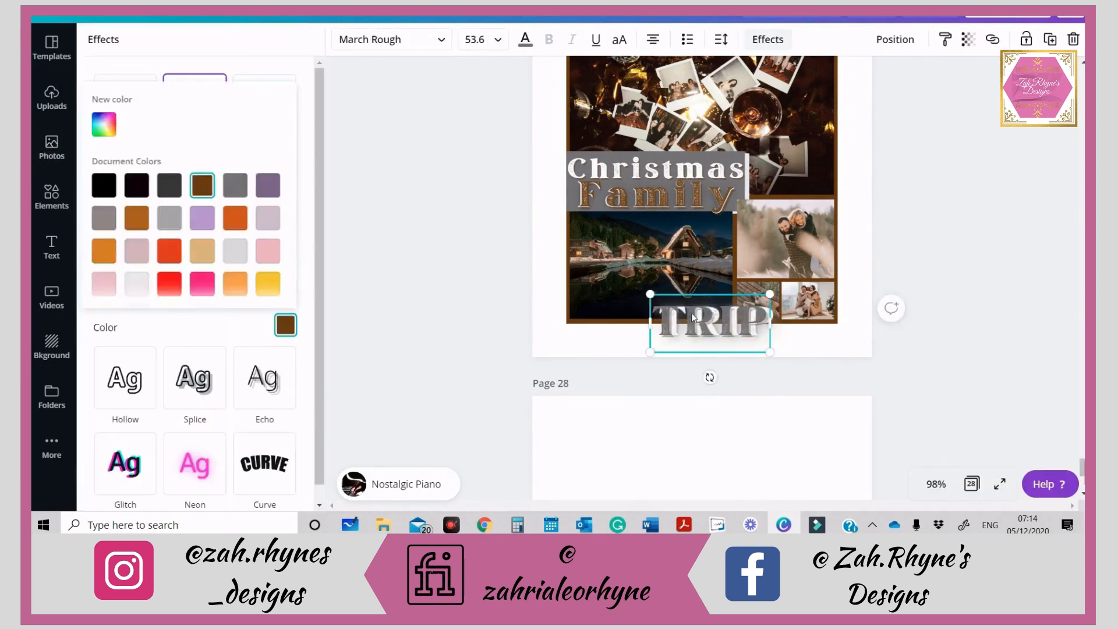
left_click_drag(690, 313, 691, 312)
left_click_drag(772, 296, 769, 303)
left_click_drag(715, 331, 774, 351)
key("Right")
key("Right")
key("Right")
key("Right")
key("Right")
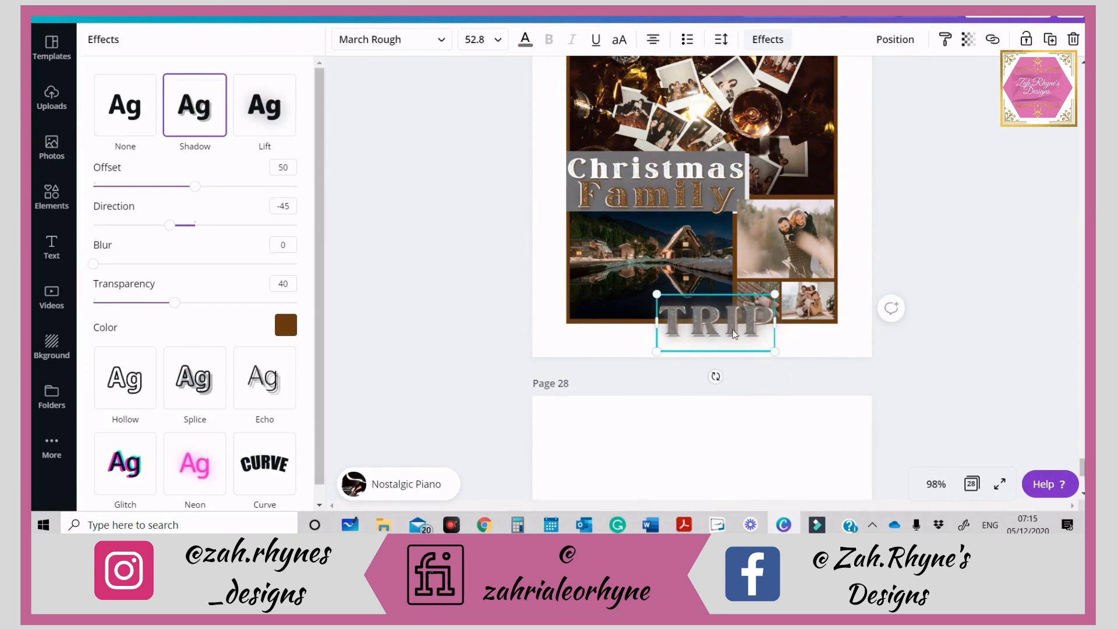
- Color the "TRIP" text brown and set its shadow blur to 33
left_click(525, 39)
left_click(219, 178)
left_click(767, 39)
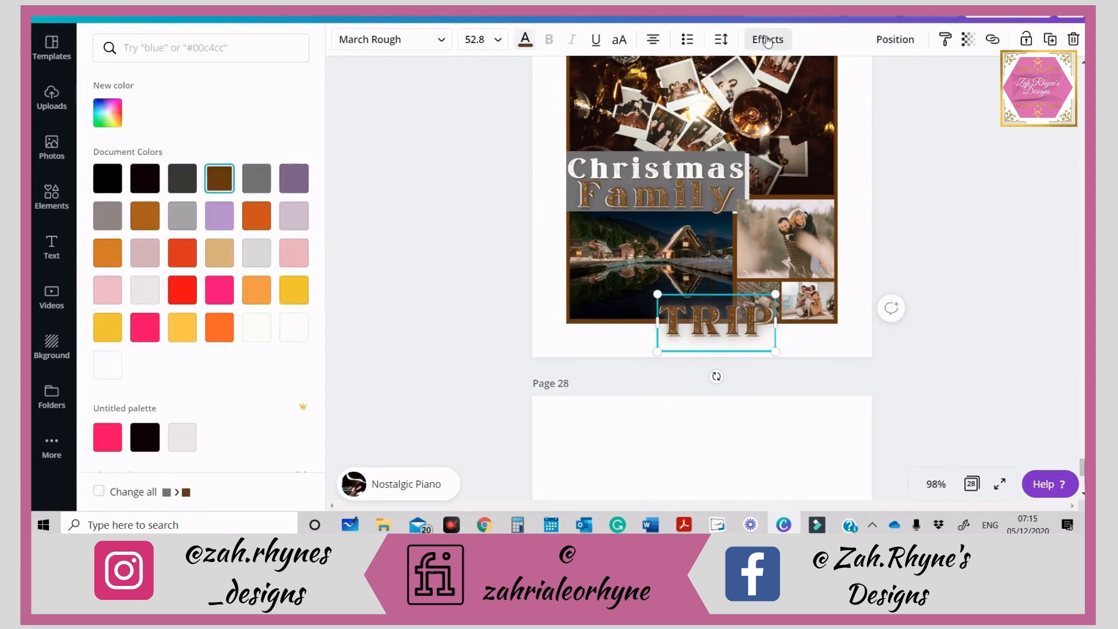
left_click(446, 194)
left_click(699, 314)
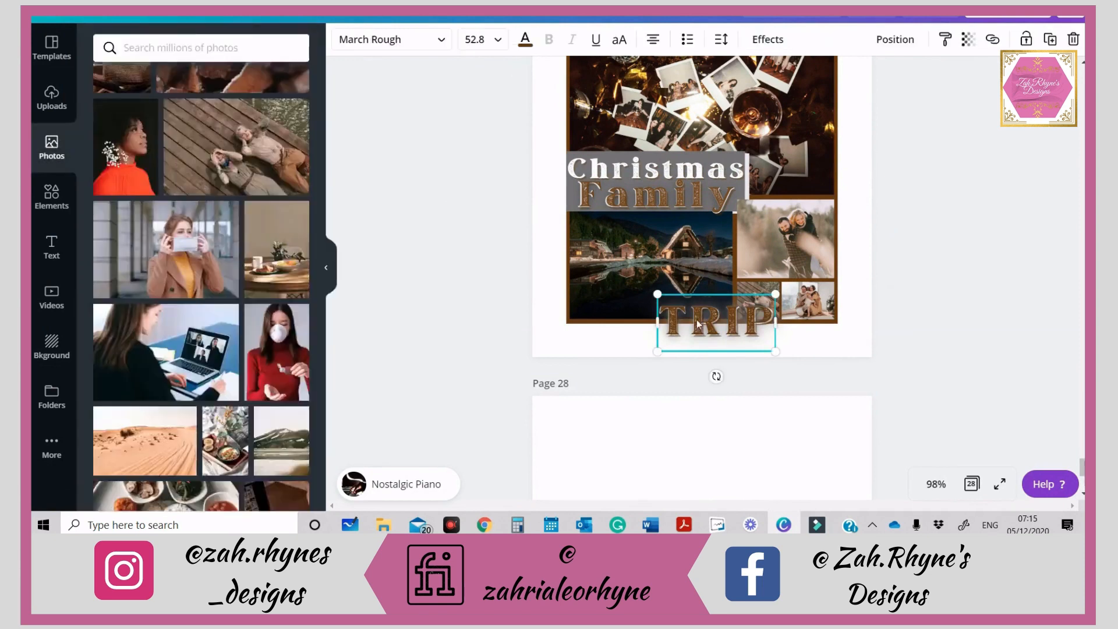
left_click(767, 39)
left_click_drag(159, 264, 177, 265)
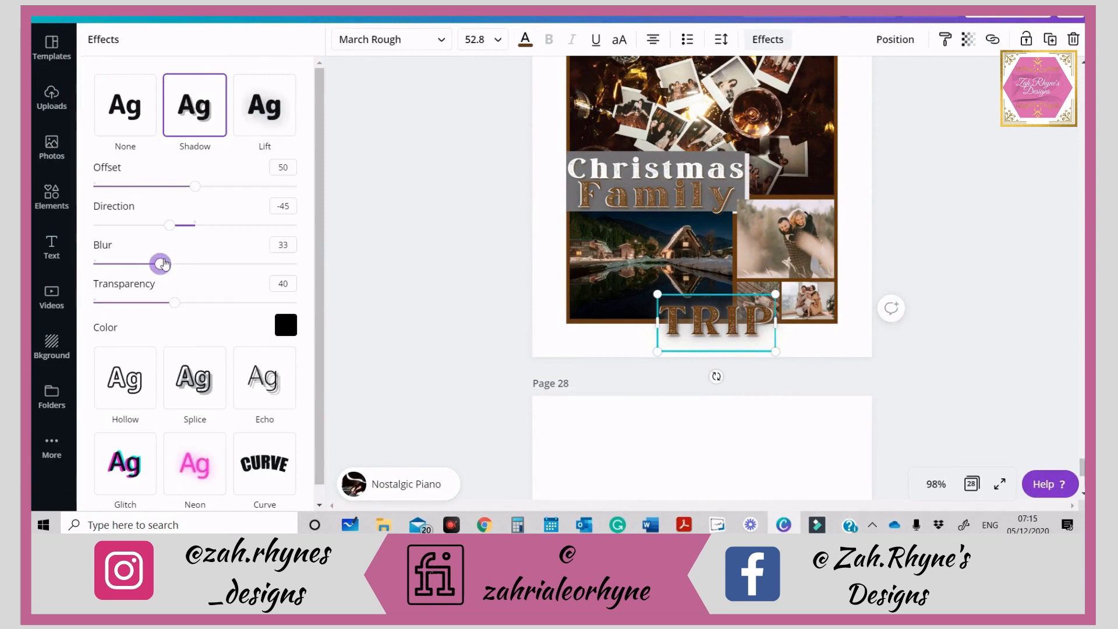
left_click(343, 217)
- Select the whole page 27 collage with its Christmas Family TRIP title and group everything
left_click(762, 326)
left_click(821, 140)
left_click(713, 169)
left_click(686, 202)
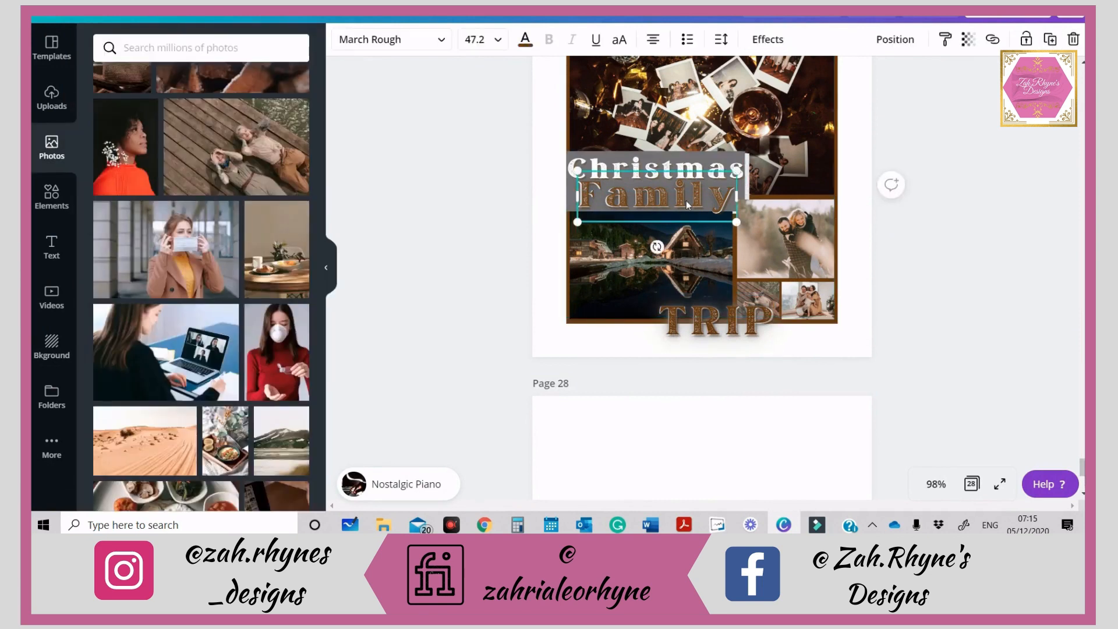
left_click(793, 180, "shift")
left_click(829, 116)
left_click(1050, 39)
left_click_drag(444, 188, 898, 165)
key("ctrl+g")
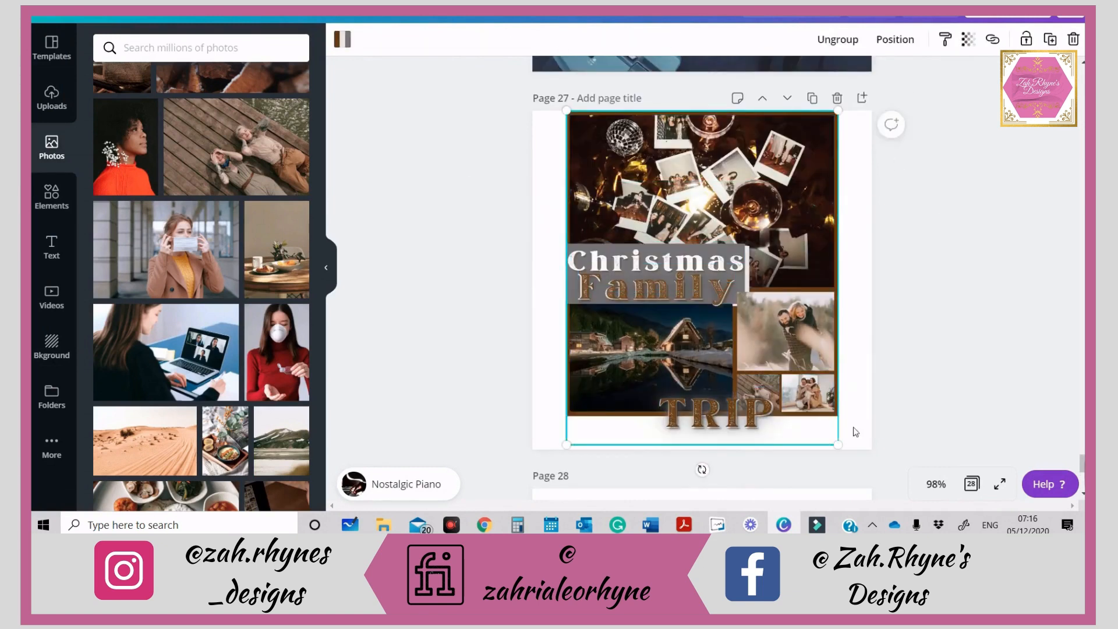
- Enlarge the grouped collage and title slightly and center the group horizontally on page 27
left_click_drag(838, 444, 854, 460)
left_click(796, 321)
left_click_drag(854, 99, 851, 124)
left_click(966, 254)
left_click(815, 233)
left_click(929, 361)
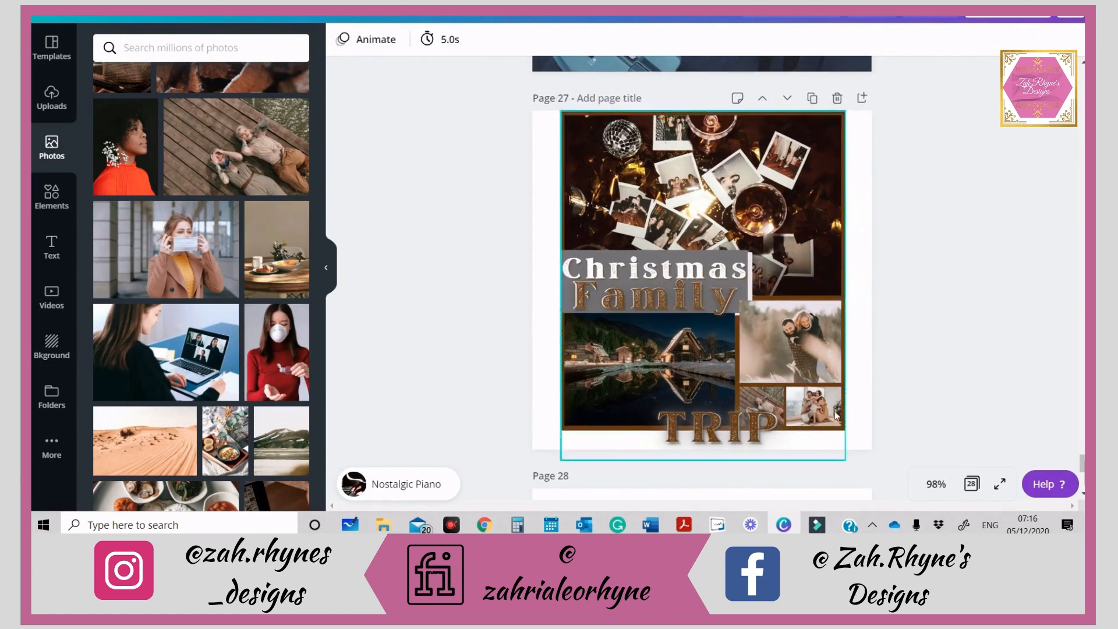
- Go to the blank page 28 and search the photo library for "travel"
scroll(870, 390, "down", 7)
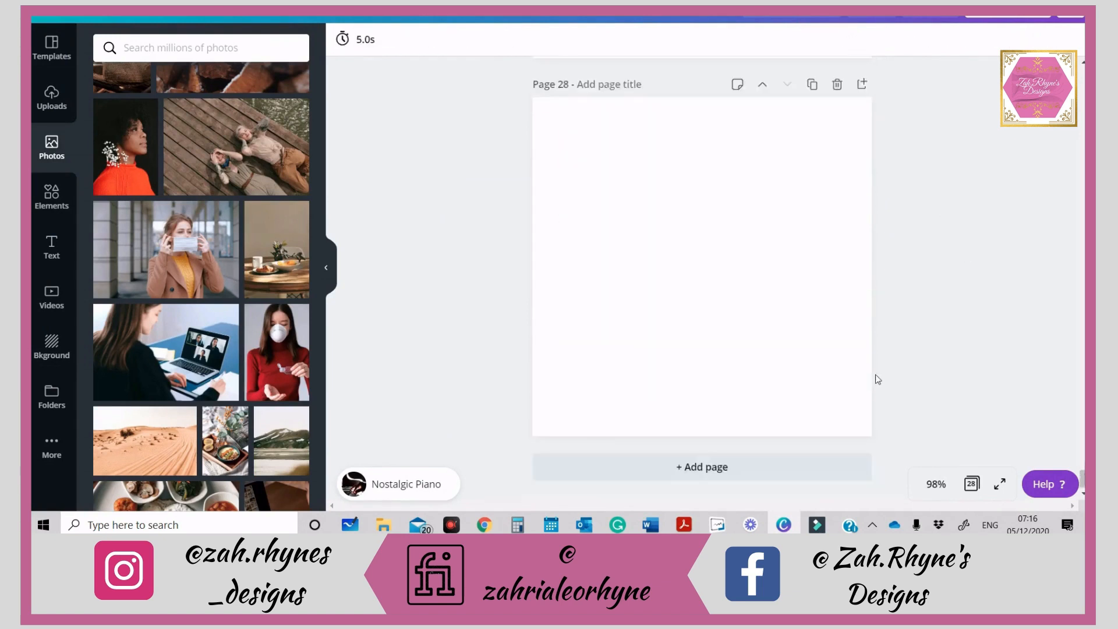
scroll(877, 379, "up", 5)
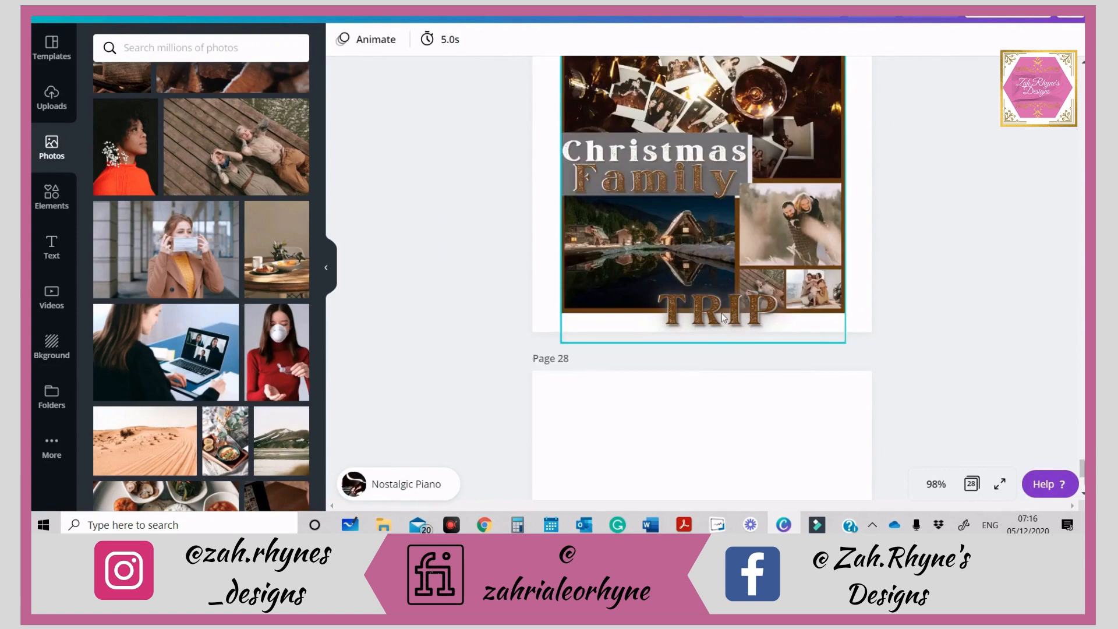
scroll(724, 318, "down", 5)
left_click(484, 524)
key("ctrl+Tab")
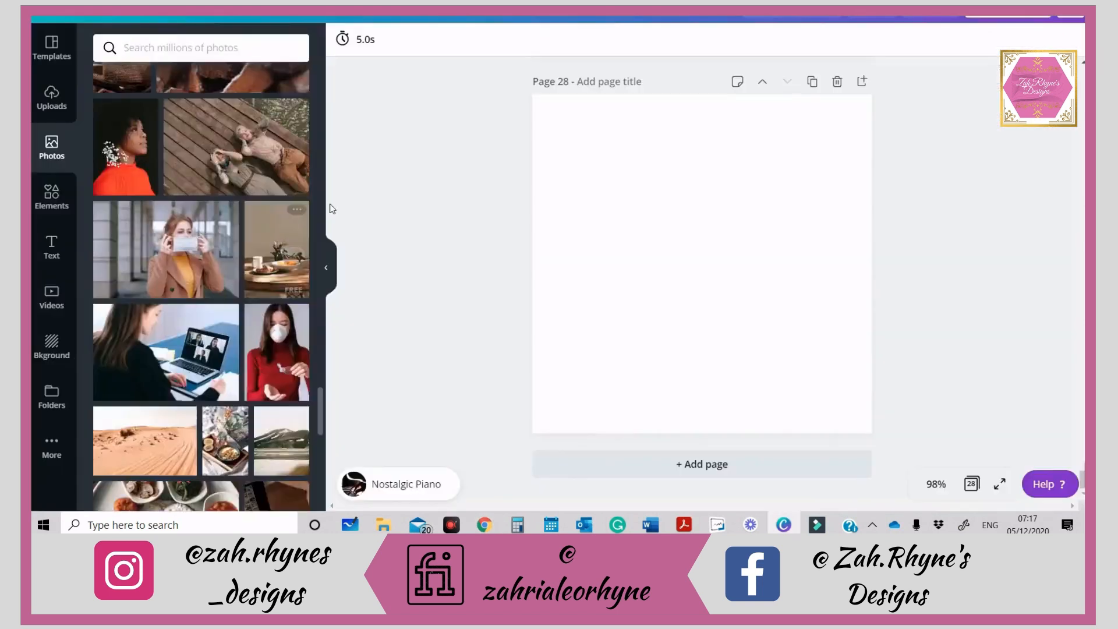
scroll(265, 326, "down", 5)
left_click(175, 48)
type("travel")
key("Return")
- Add the airplane wing sunset photo from the travel results to page 28 and enlarge it to nearly the page's width
scroll(190, 226, "down", 3)
scroll(190, 226, "down", 10)
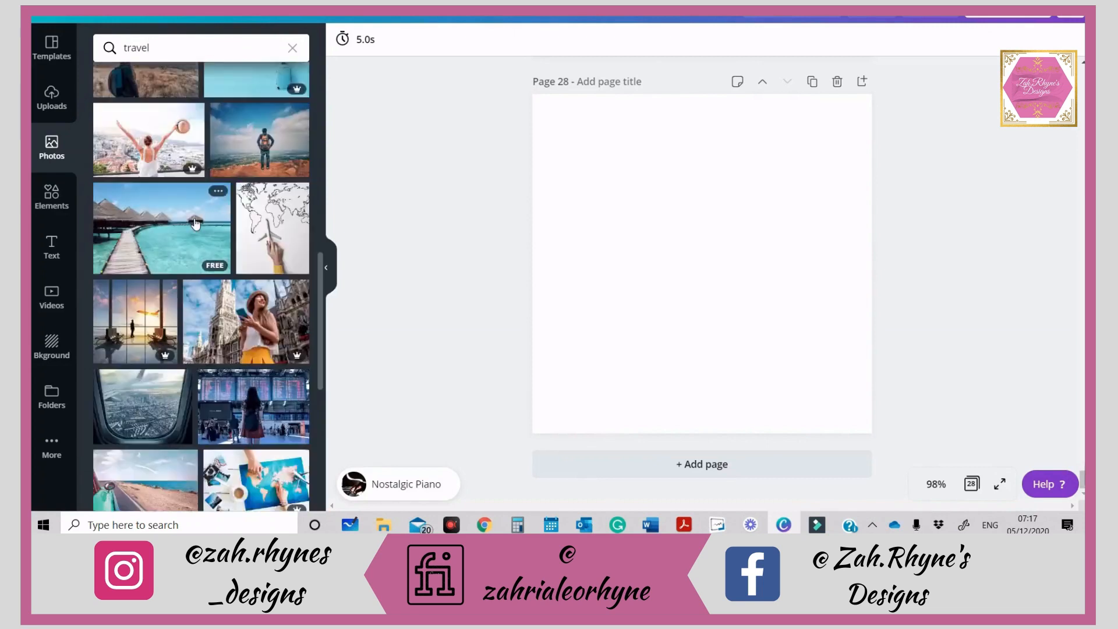
scroll(186, 223, "down", 5)
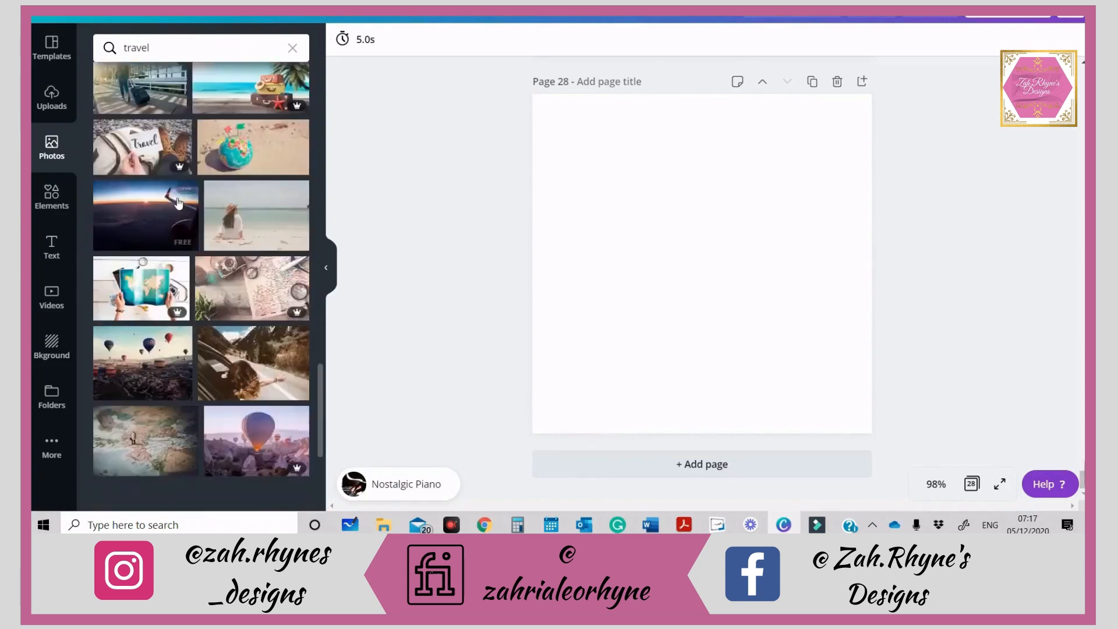
scroll(161, 219, "down", 6)
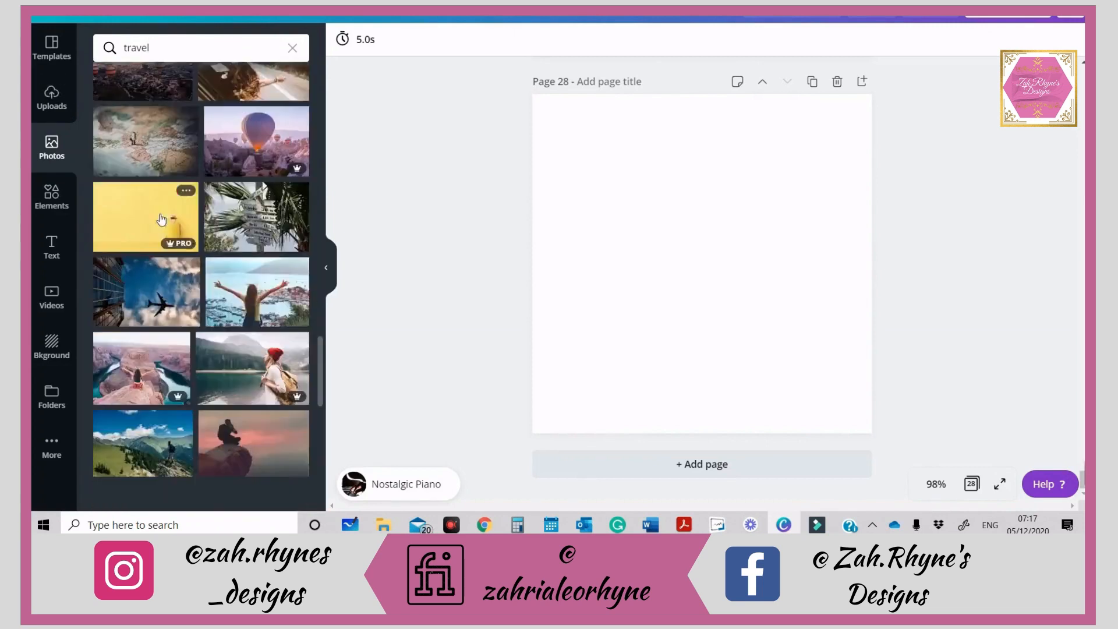
scroll(162, 219, "up", 4)
scroll(161, 220, "up", 4)
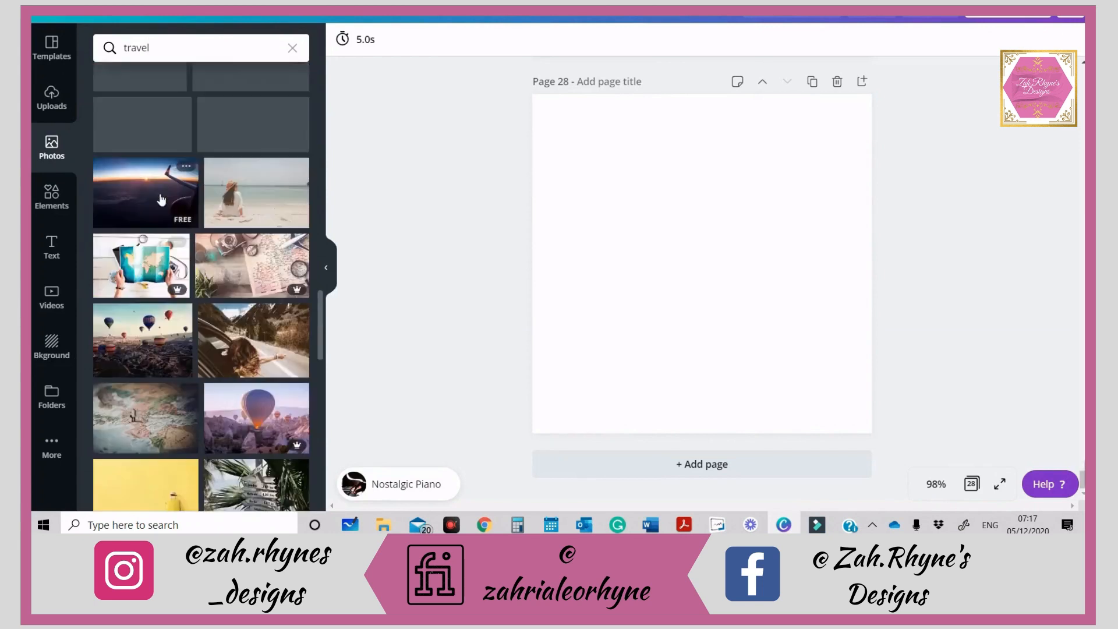
left_click(149, 192)
left_click_drag(566, 352, 532, 377)
left_click_drag(773, 255, 802, 248)
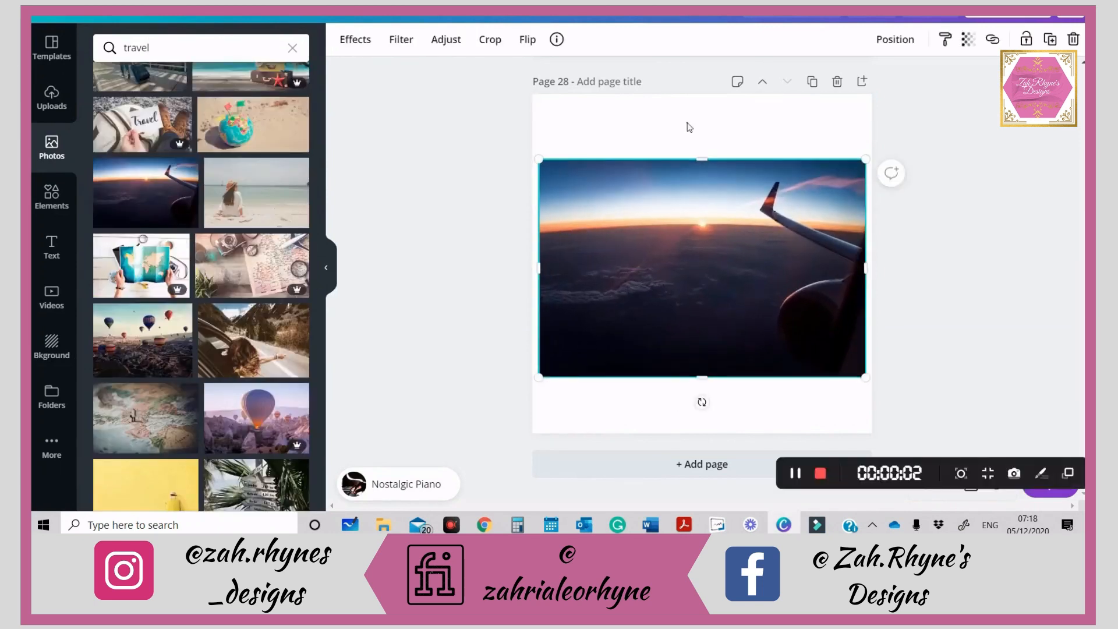
- Add a dark gray rectangle, fit it over the wing photo with a slight offset, and set its transparency to 78
key("r")
left_click(343, 40)
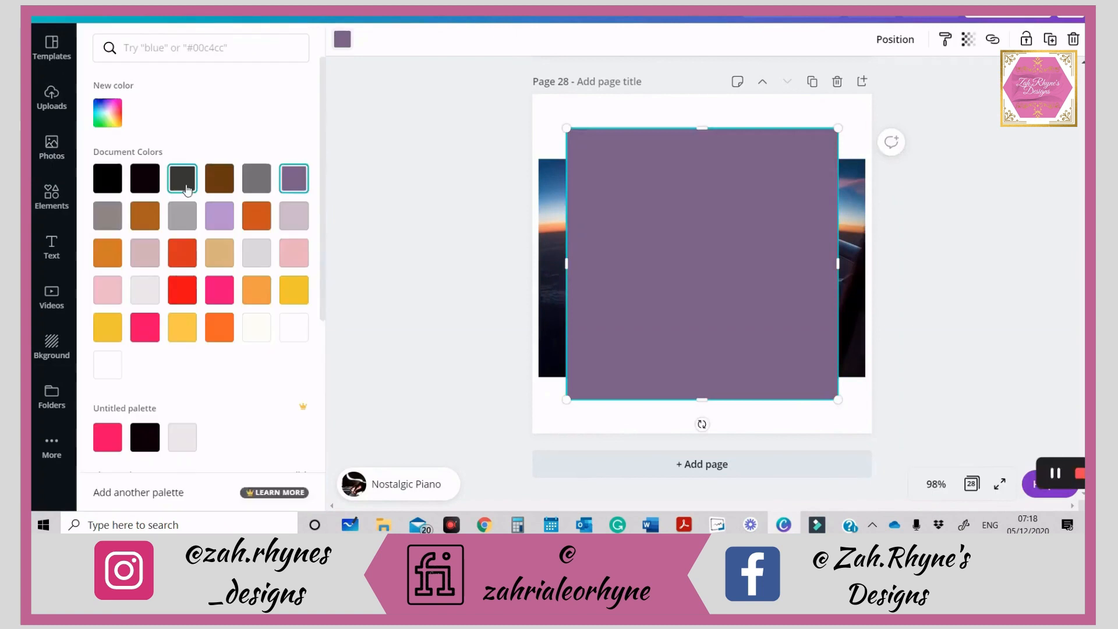
left_click(182, 178)
left_click_drag(711, 200, 686, 215)
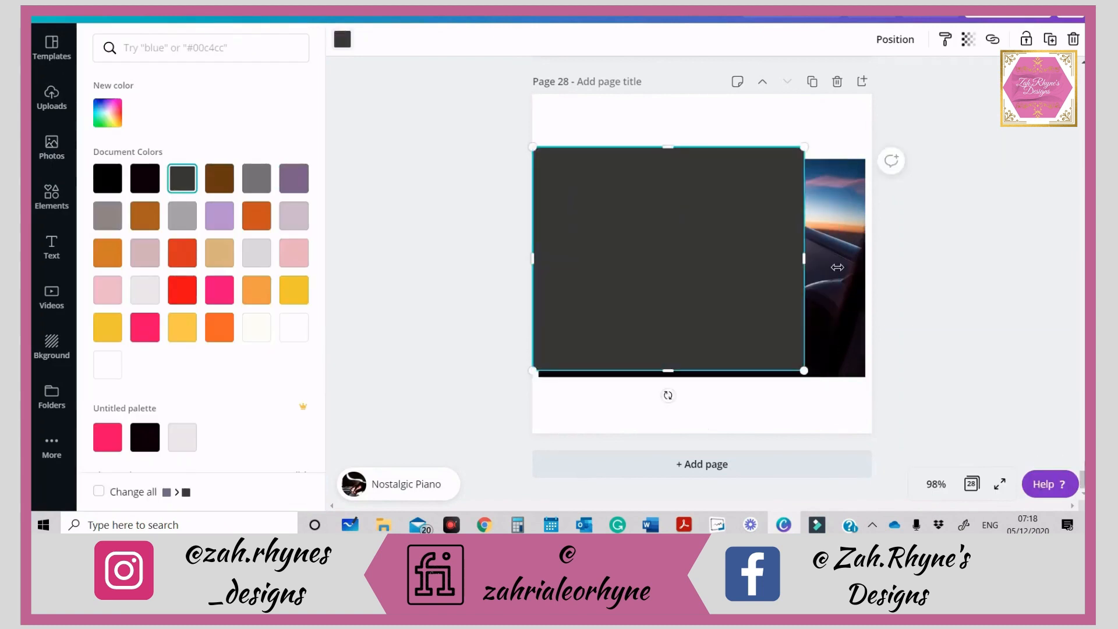
left_click_drag(804, 258, 865, 259)
left_click(967, 39)
left_click_drag(926, 76, 905, 78)
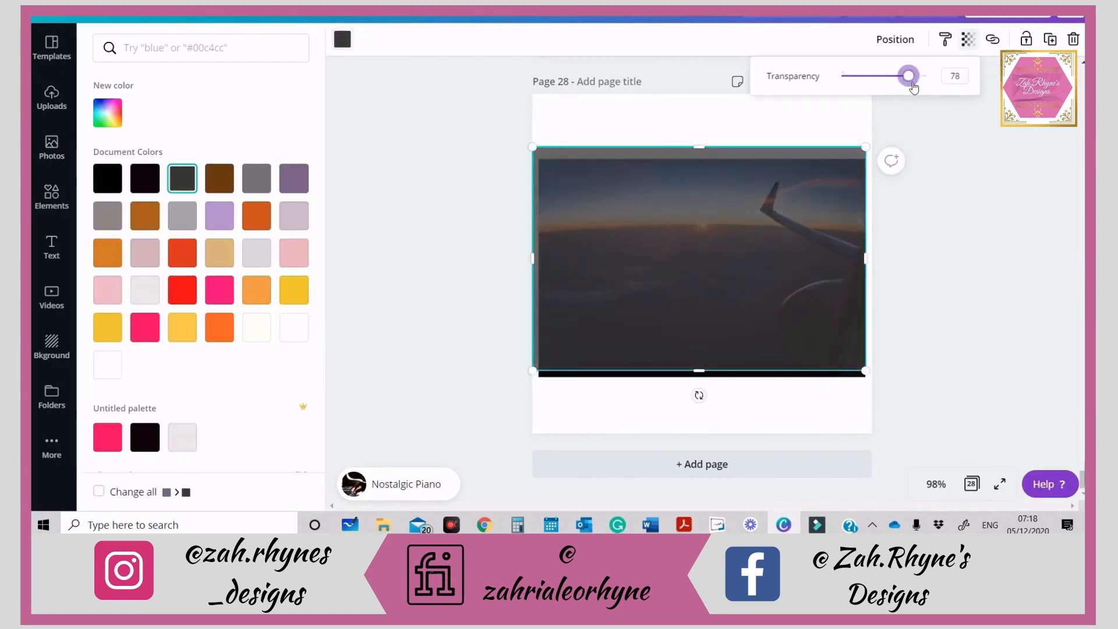
- Send the dark gray rectangle behind the wing photo and group the two
left_click(808, 199)
right_click(802, 210)
left_click(858, 324)
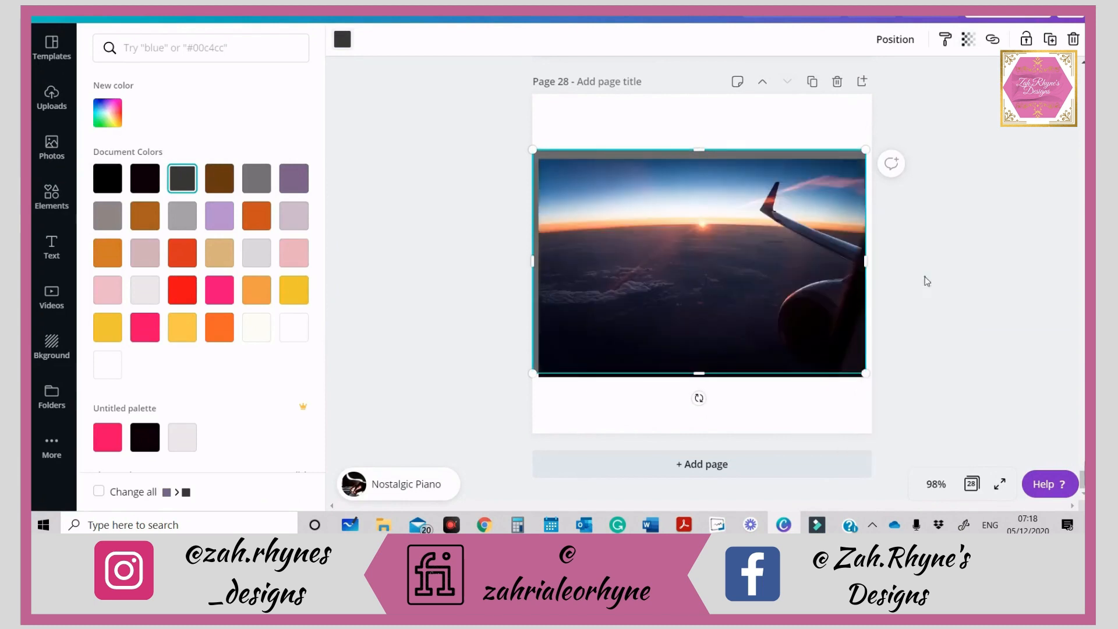
left_click_drag(926, 279, 839, 232)
left_click(866, 40)
- Enlarge the wing photo group slightly, and ungroup it to narrow the gray backing before regrouping
left_click_drag(866, 379, 872, 383)
left_click(837, 39)
left_click(978, 125)
left_click(864, 154)
left_click_drag(872, 194, 869, 194)
left_click(908, 192)
left_click_drag(470, 167, 697, 245)
left_click(865, 40)
- Add the photo of the woman sitting on the beach and place it small over the wing photo's upper left edge
left_click(250, 206)
left_click_drag(848, 190, 607, 134)
left_click_drag(592, 94, 598, 107)
mouse_move(646, 134)
left_mouse_down()
mouse_move(616, 128)
mouse_move(644, 145)
left_mouse_up()
left_click(751, 186)
left_click(797, 145)
- Add a rectangle, shrink it to about the beach photo's size, place it over that photo and make it partly transparent
key("r")
left_click_drag(838, 128, 679, 326)
left_click_drag(626, 351, 616, 136)
left_click(968, 39)
left_click_drag(928, 79, 903, 75)
- Color the small rectangle brown and send it behind the beach photo
left_click(342, 39)
left_click(219, 178)
right_click(606, 138)
left_click(662, 243)
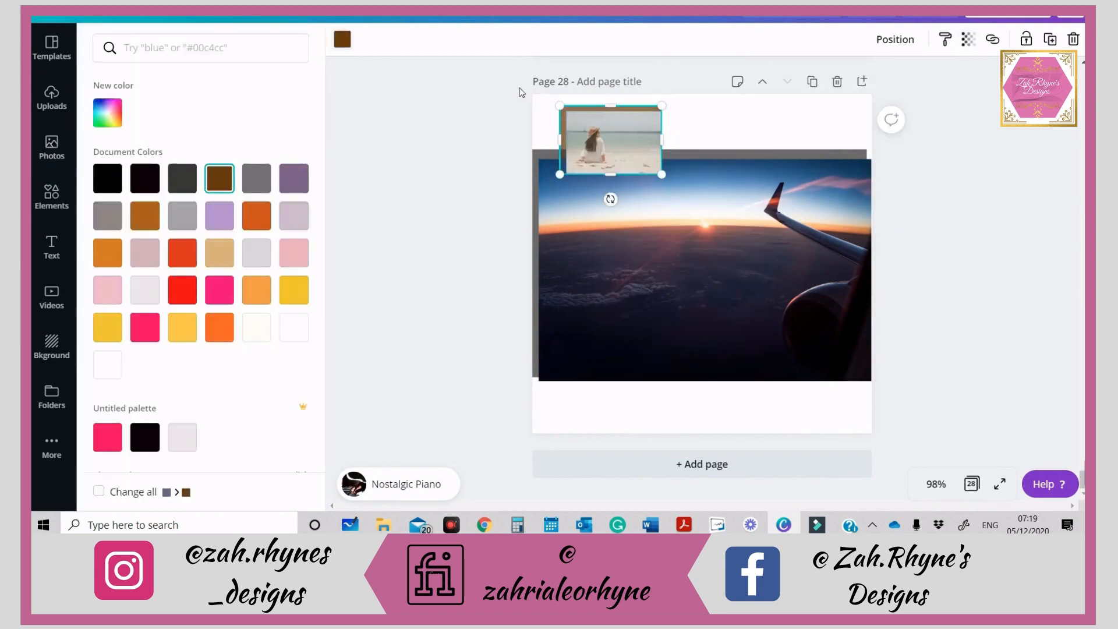
- Move the beach photo and its brown backing together into the page's upper left corner
left_click(611, 140)
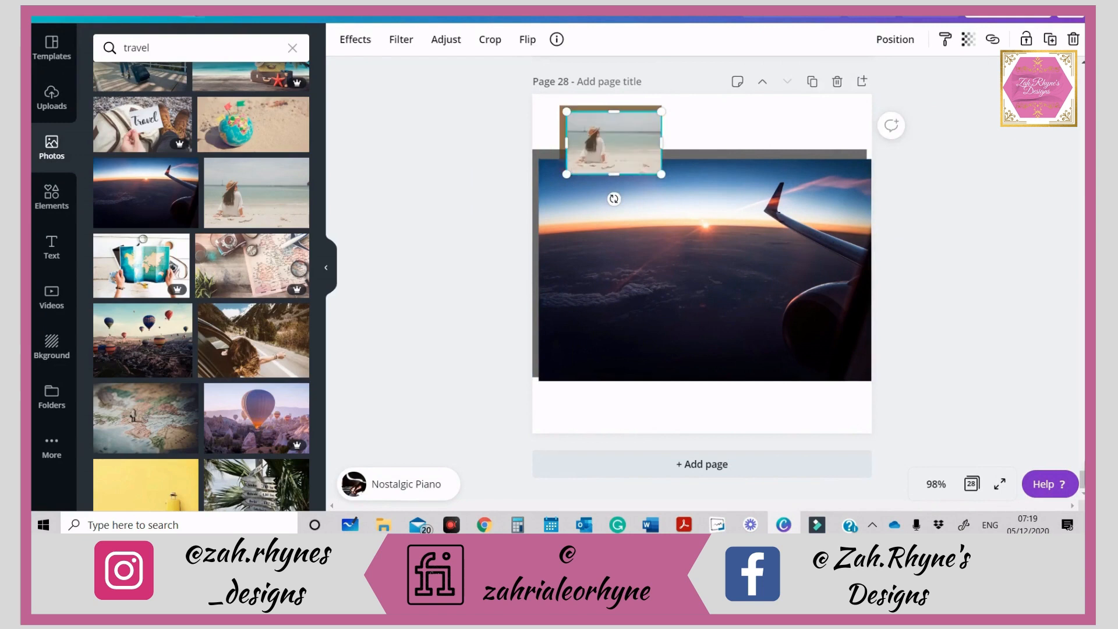
left_click(563, 140, "shift")
left_click_drag(614, 140, 590, 134)
left_click(447, 140)
- Place a copy of the beach photo and brown backing in the page's lower right corner, with the photo offset up and left
left_click_drag(486, 107, 831, 388)
left_click(834, 389)
left_click_drag(895, 430, 859, 420)
left_click_drag(853, 421, 846, 416)
left_click(900, 410)
left_click(834, 395)
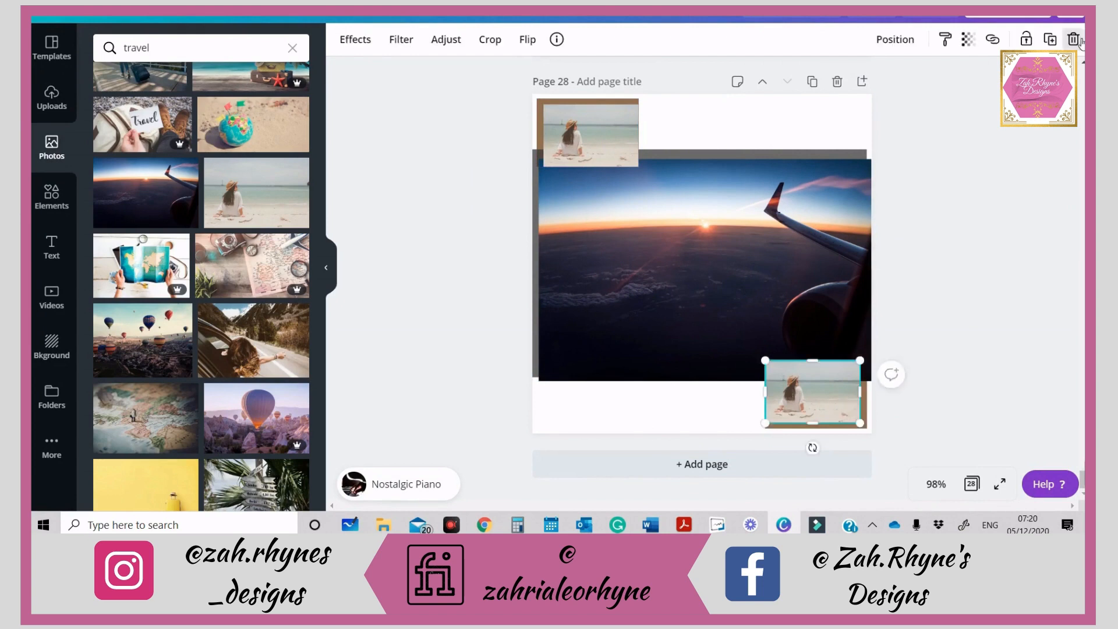
- Delete the copied beach photo from the page's lower right corner, leaving its brown backing in place
left_click(1074, 39)
left_click(634, 138)
left_click(669, 135)
left_click(625, 138)
left_click(663, 137)
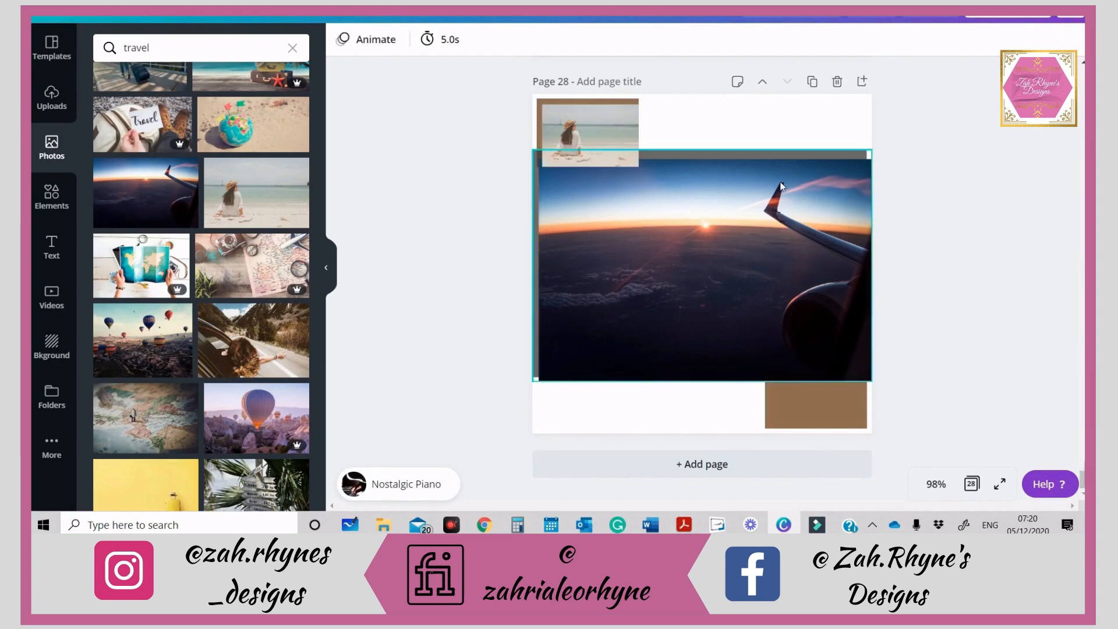
- Add the photo of the couple overlooking the mountains, shrink it and place it over the lower right brown backing
scroll(220, 218, "up", 4)
left_click(219, 216)
left_click_drag(566, 174, 746, 290)
left_click_drag(806, 341, 826, 413)
left_click_drag(815, 358, 826, 379)
- Select the brown backing behind the mountain couple photo and open its color options
left_click(742, 407)
left_click(767, 408)
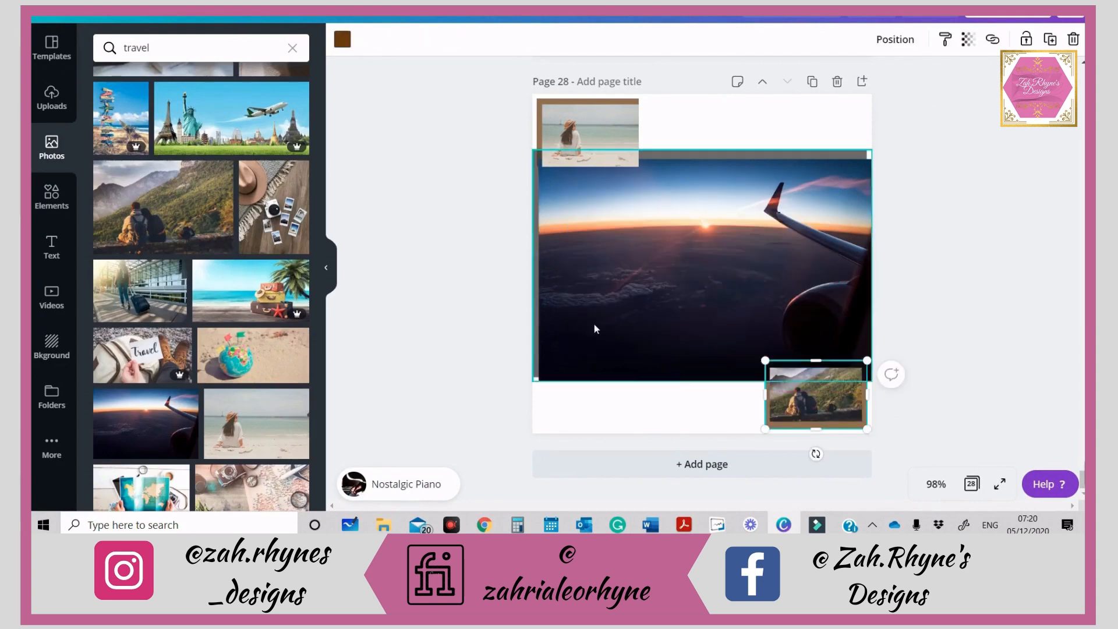
left_click(342, 48)
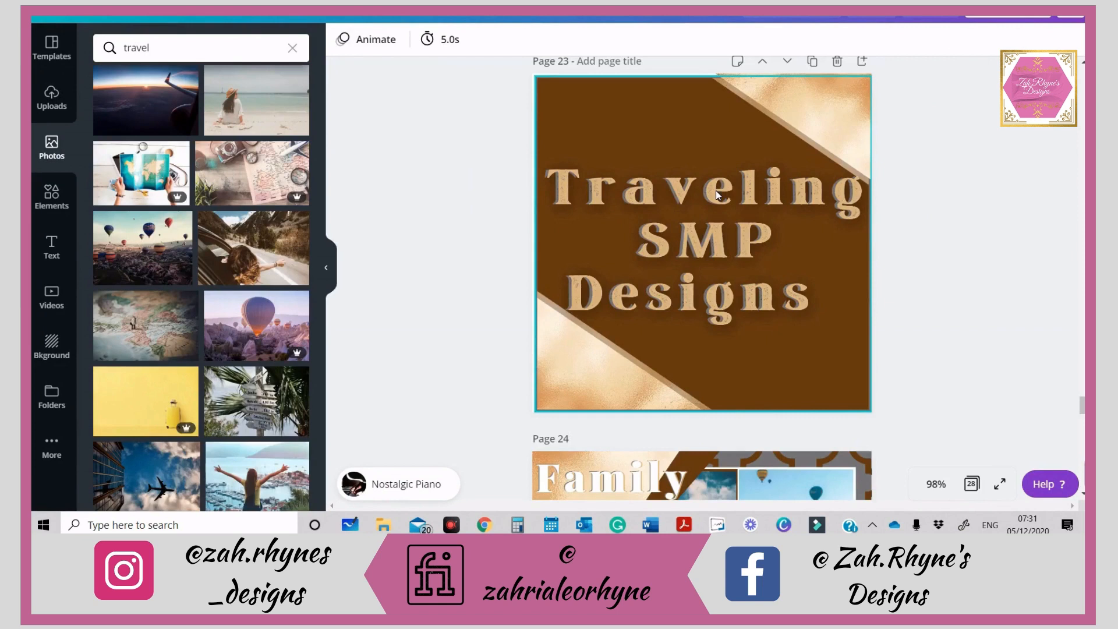
- Hide the photo library and switch to Chrome to examine the Google image results for "travel social media posts designs"
left_click(332, 269)
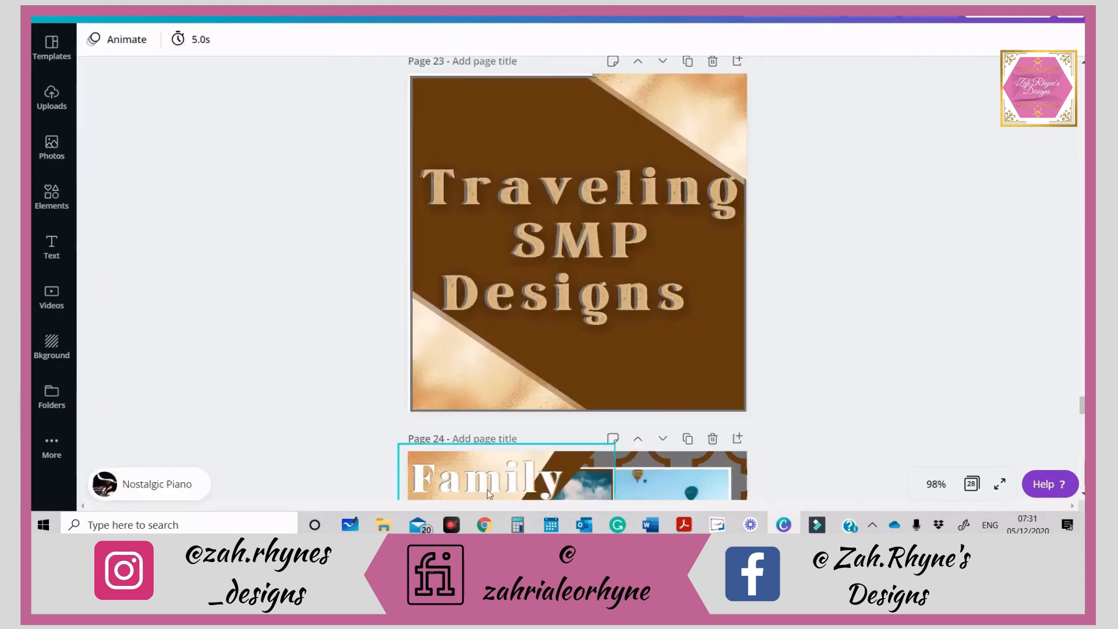
left_click(484, 526)
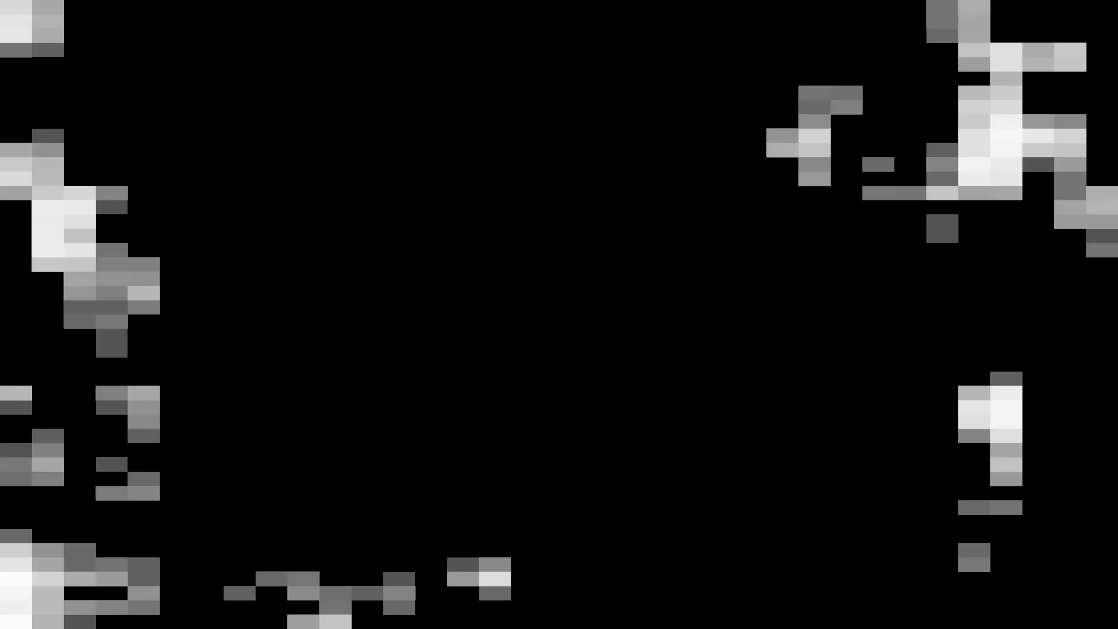
scroll(841, 462, "down", 2)
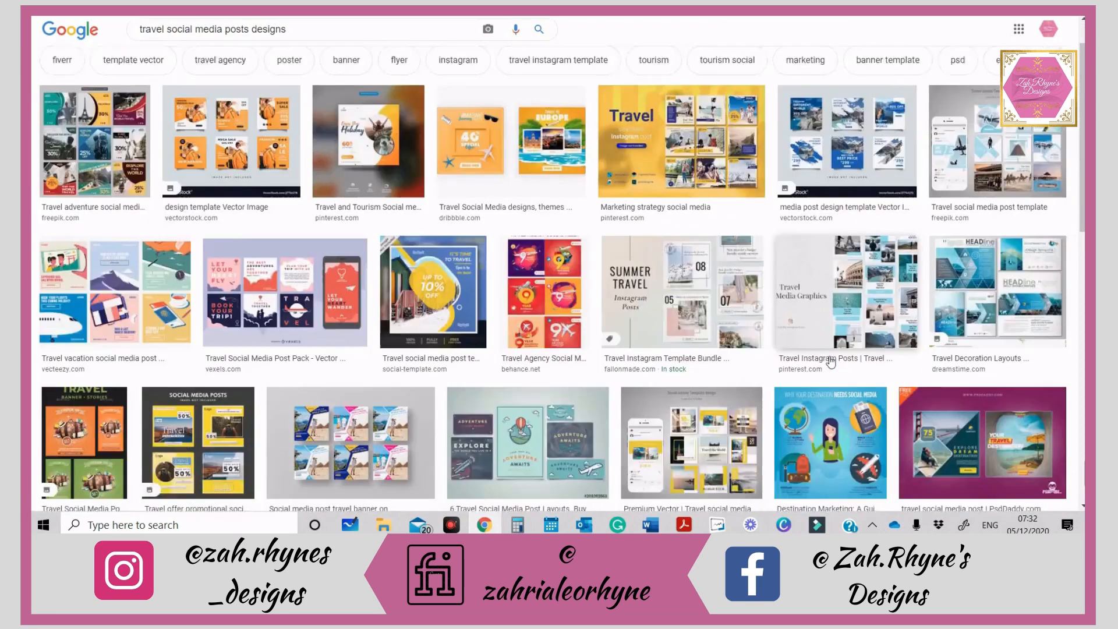
scroll(290, 170, "down", 4)
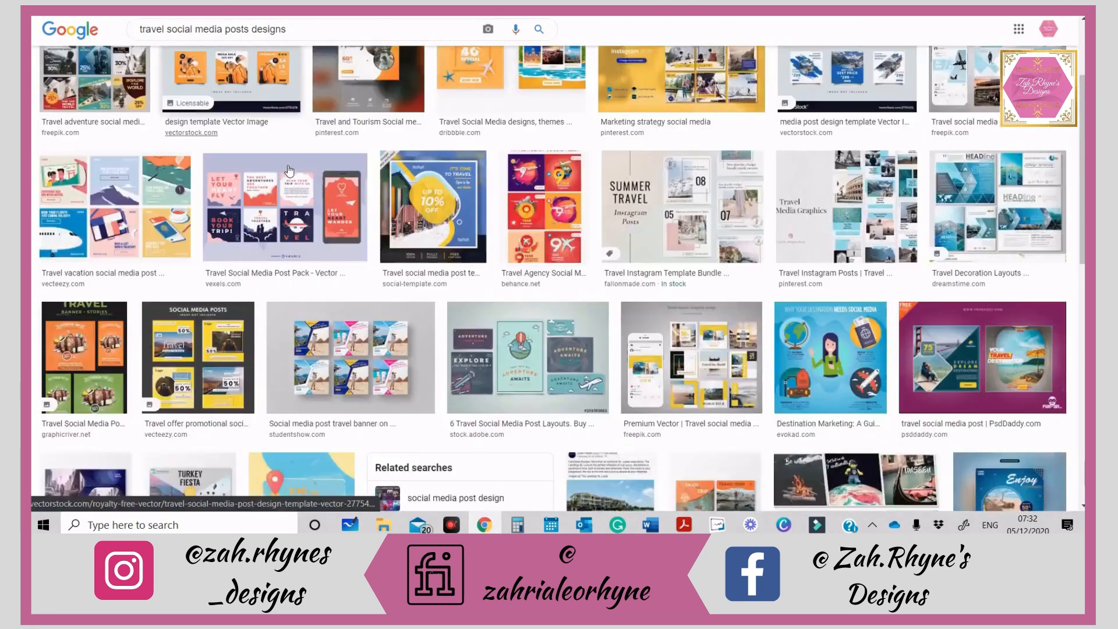